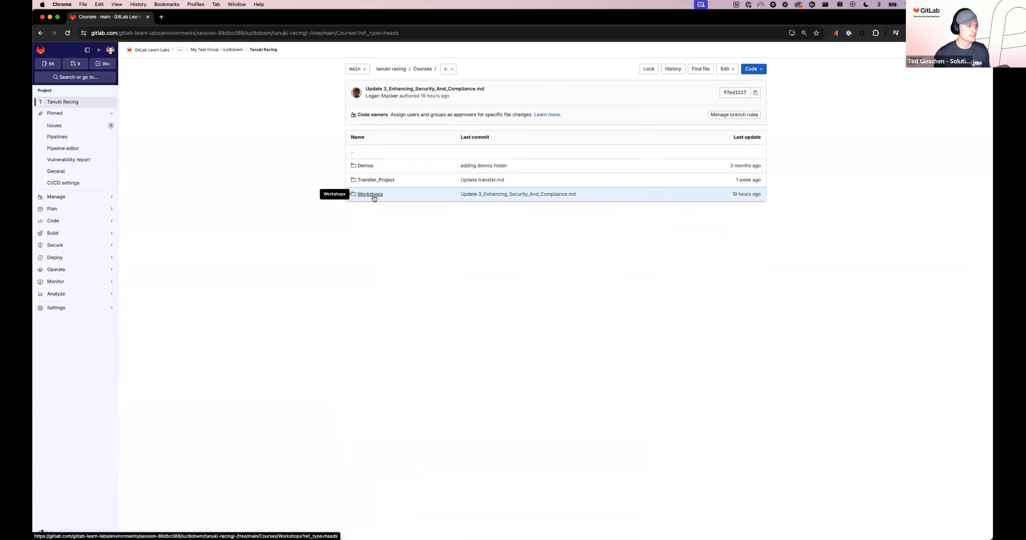
Step: Open the 1_Project_Management_In_GitLab.md instructions in the Workshops/Basics folder of the Tanuki Racing repository
click(370, 195)
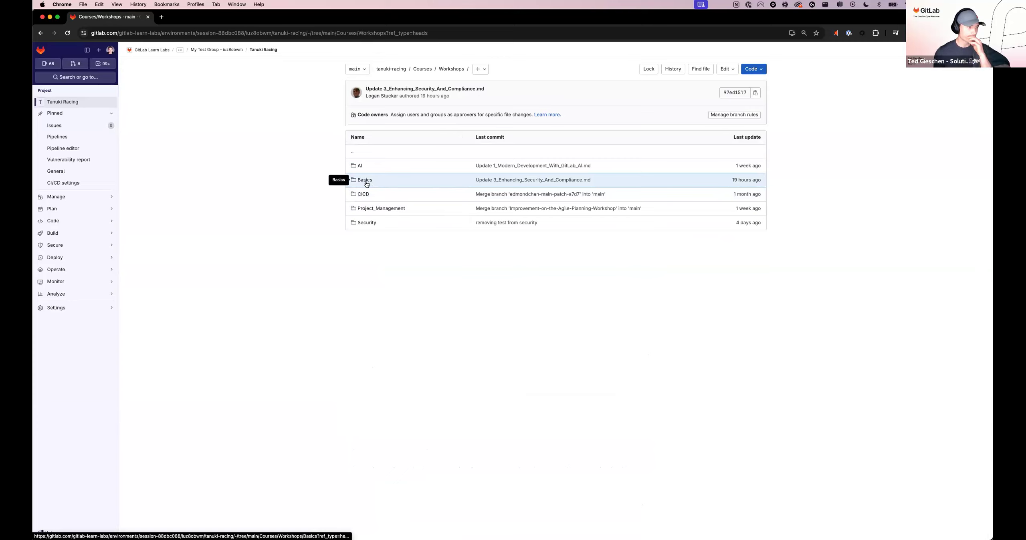
click(366, 181)
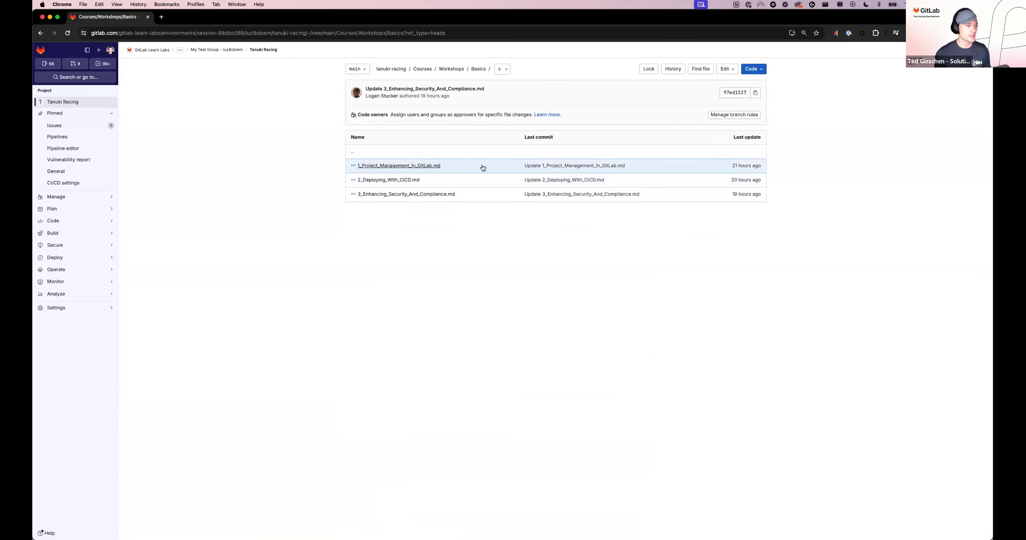
click(373, 168)
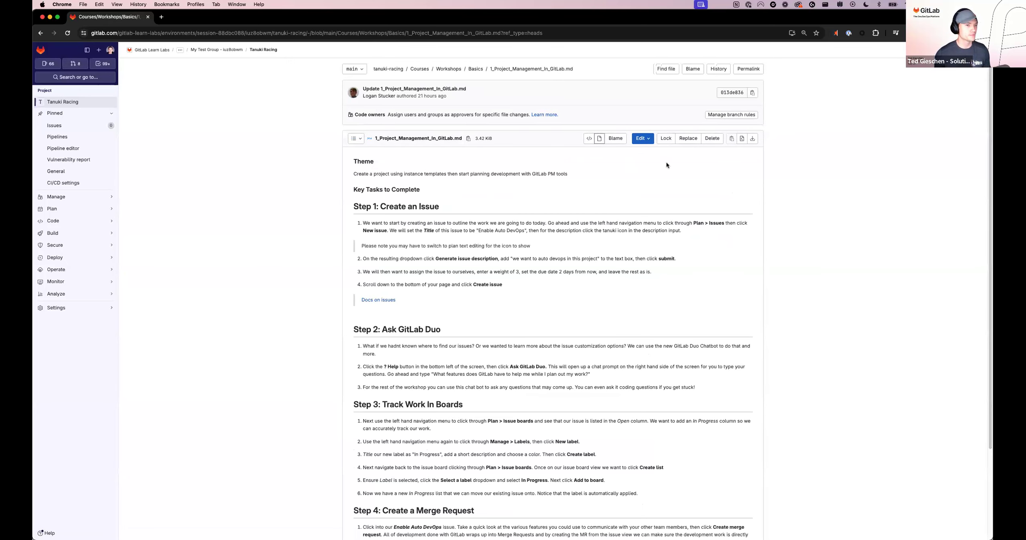
drag(988, 303, 982, 362)
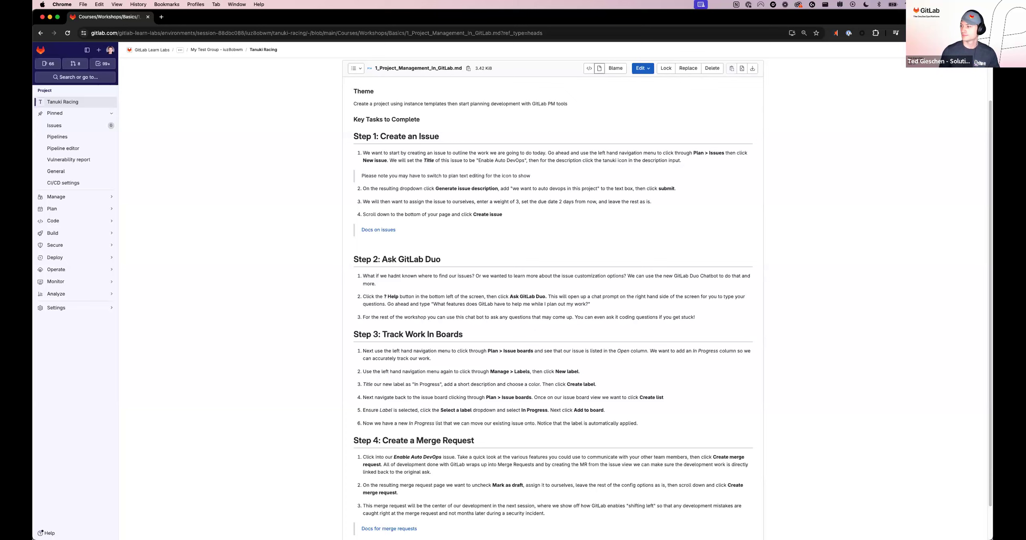
Step: Look through the workshop instructions from creating an issue to creating a merge request
key(super+Tab)
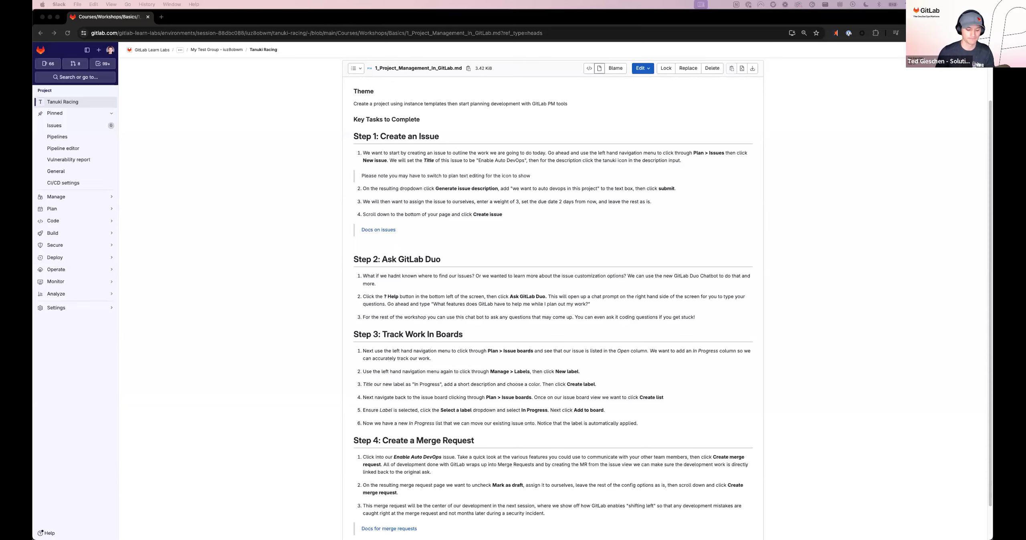
click(990, 197)
drag(990, 192, 989, 136)
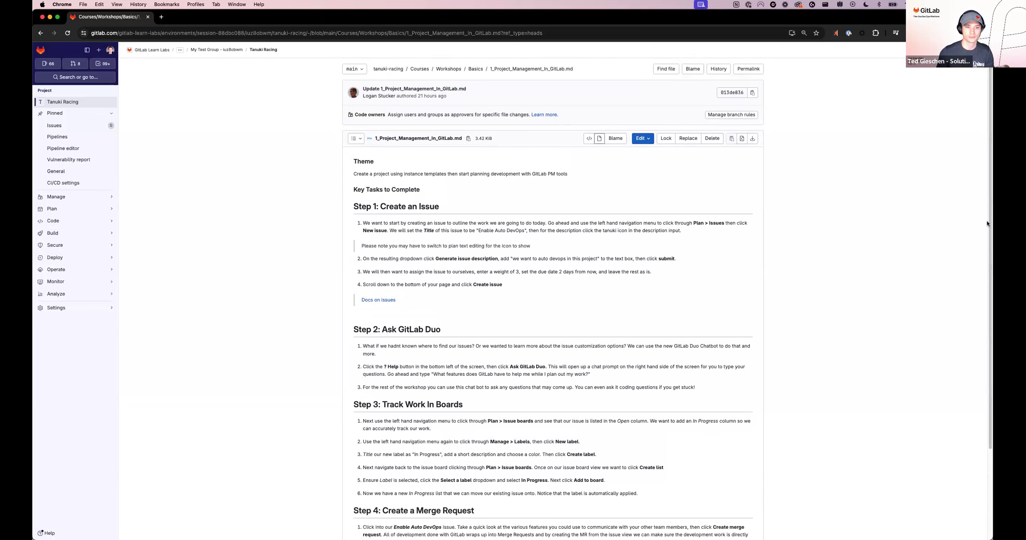
key(super+minus)
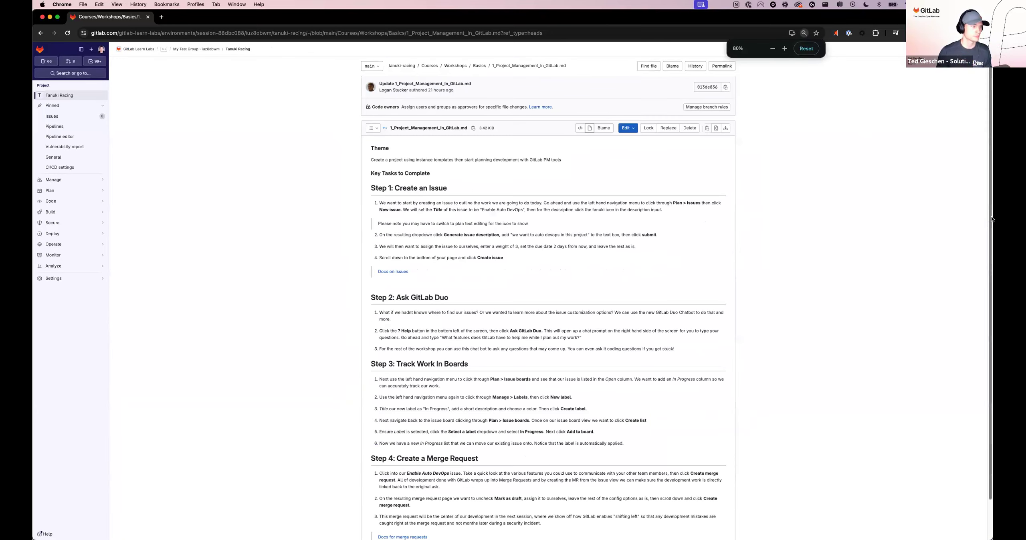
scroll(988, 224, down, 2)
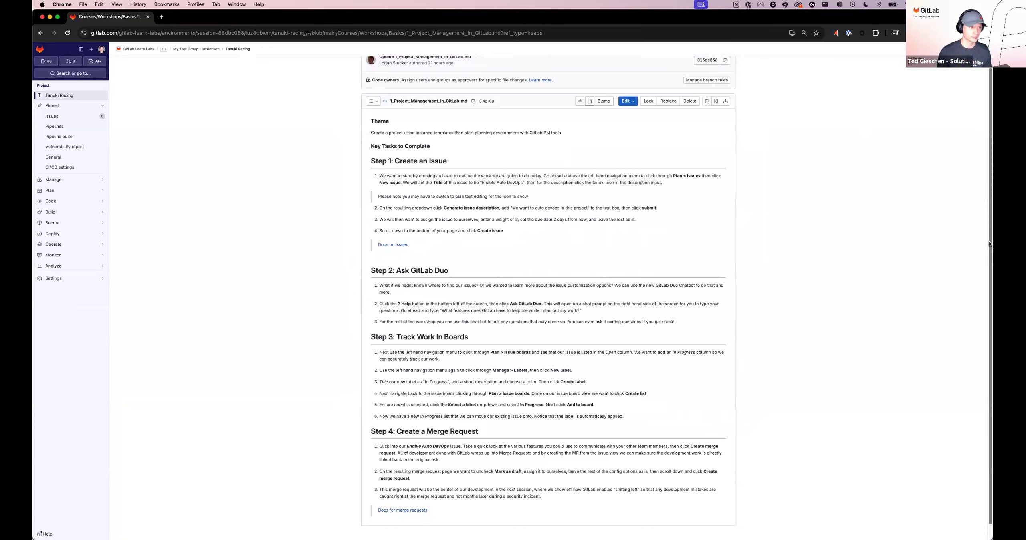
key(super+equal)
scroll(989, 245, down, 3)
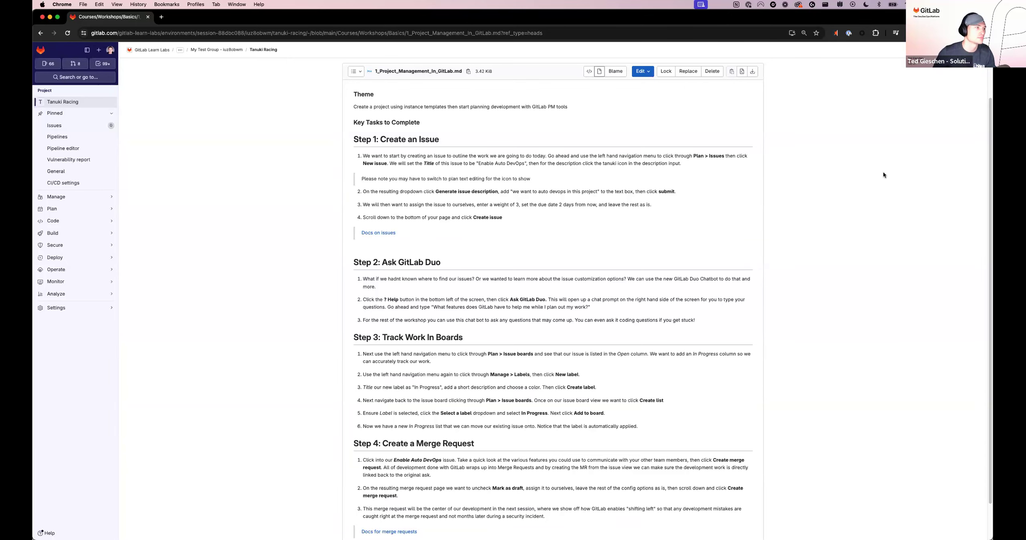
Step: Highlight the file path Courses/Workshops/Basics/1_Project_Management_In_GitLab.md in the page's address
click(341, 34)
key(Left)
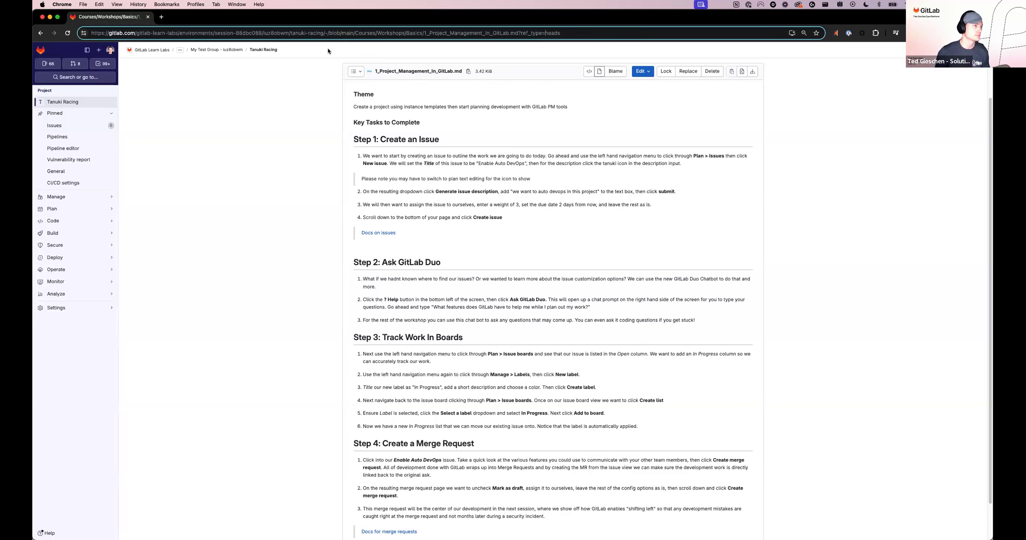
key(alt+shift+Right)
key(alt+shift+Right)
key(alt+shift+Right)
key(alt+shift+Right)
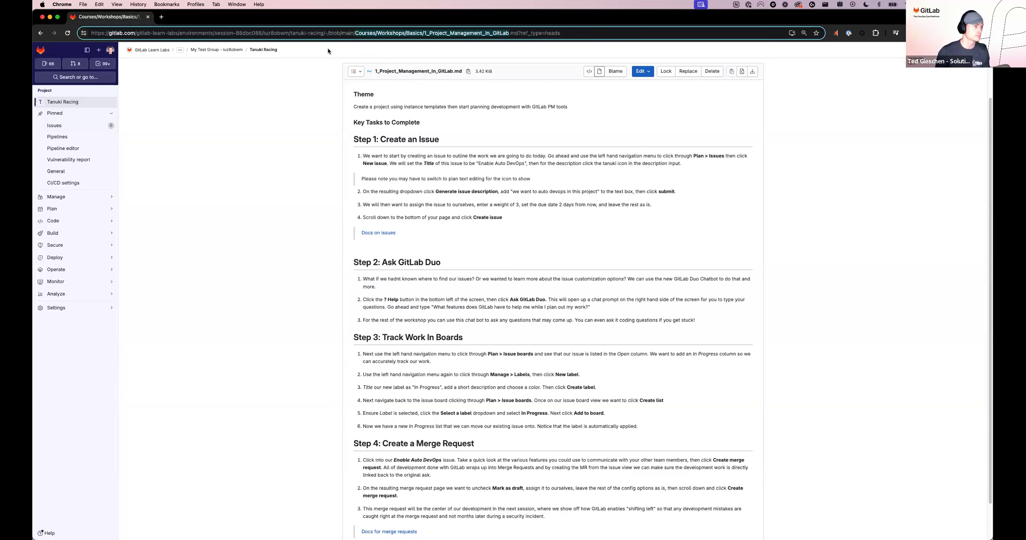
key(alt+shift+Right)
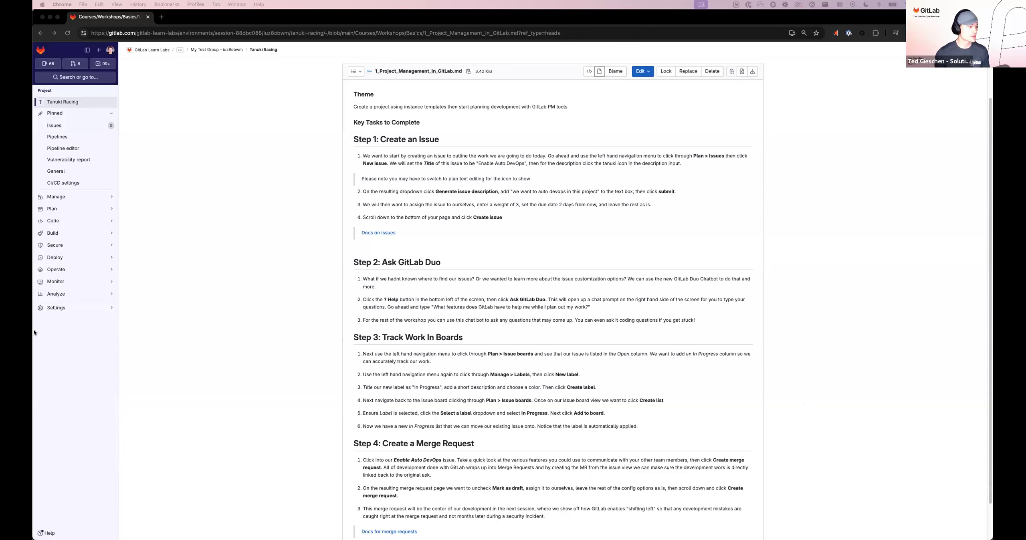
Step: Narrow the instructions window to half the screen and show the Tanuki Racing project window beside it
drag(34, 328, 511, 330)
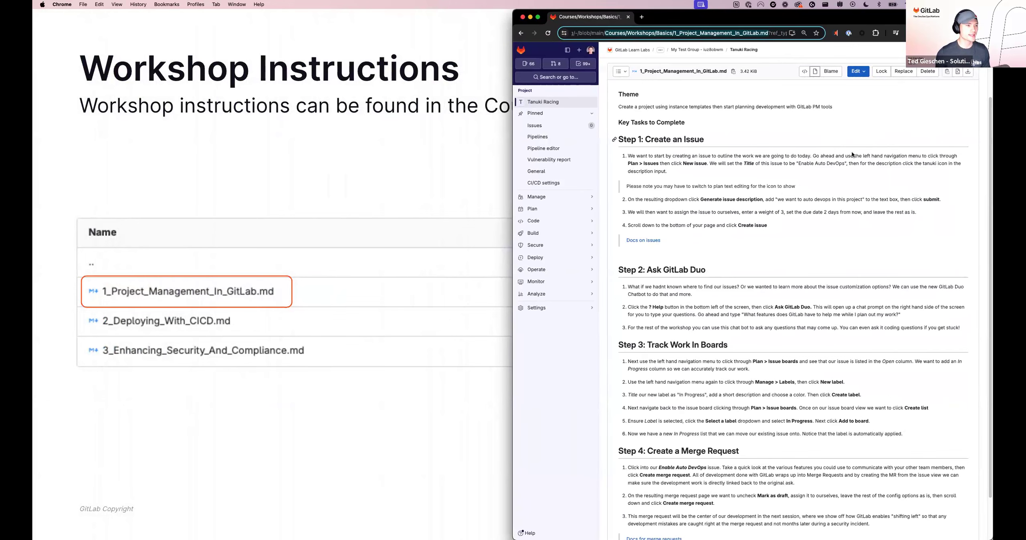
key(super+grave)
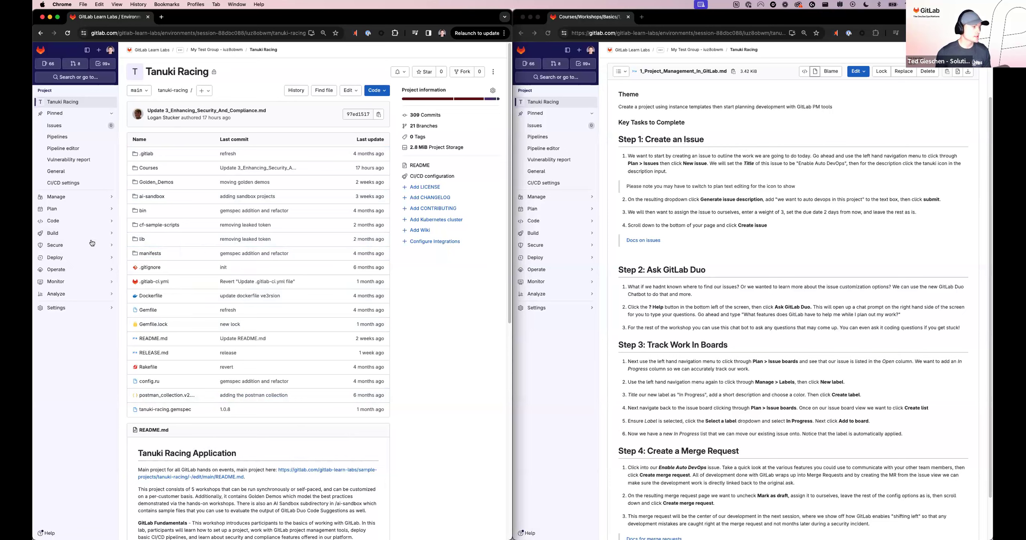
mouse_move(82, 214)
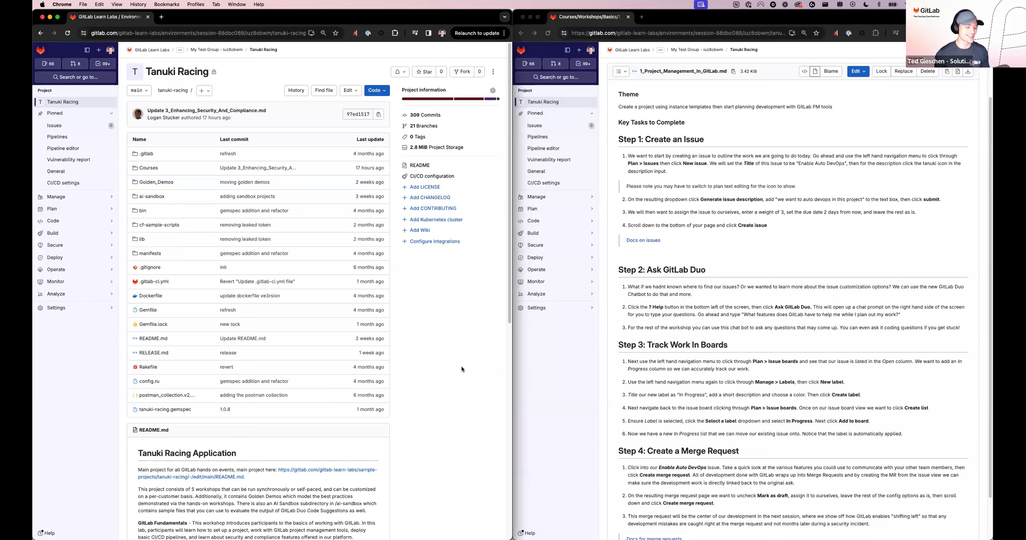
click(539, 390)
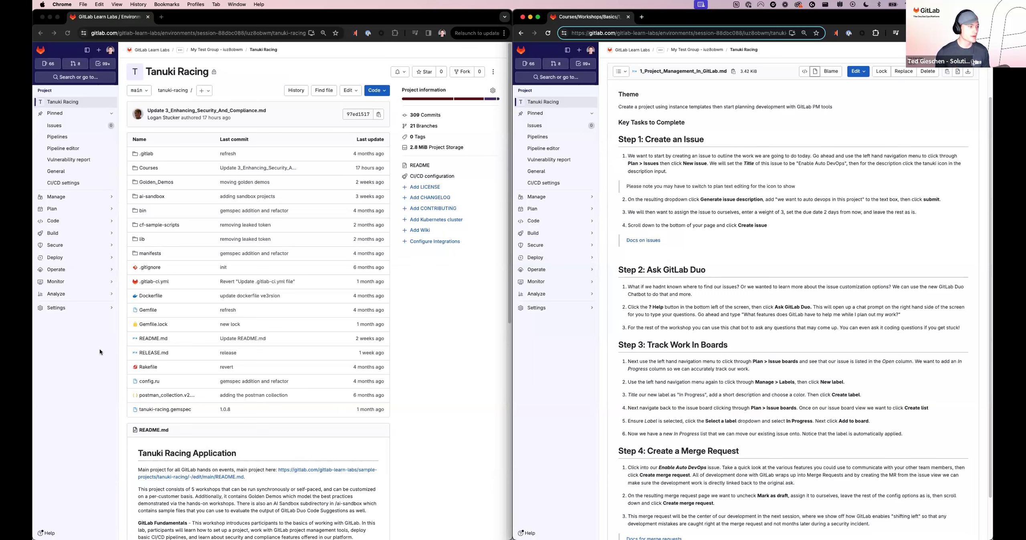
Step: Start a new issue from the Issues page of the Tanuki Racing project
click(71, 329)
mouse_move(64, 212)
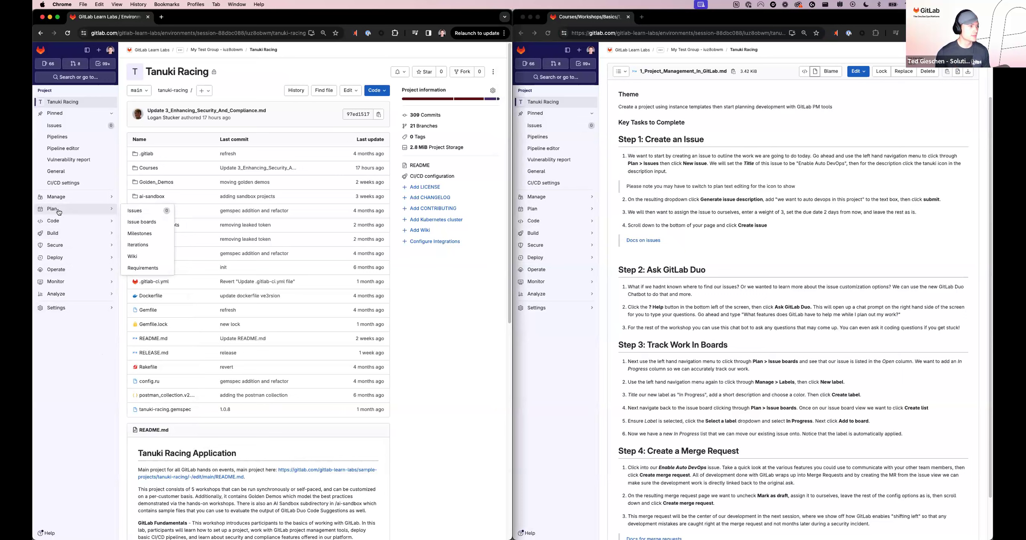
click(150, 213)
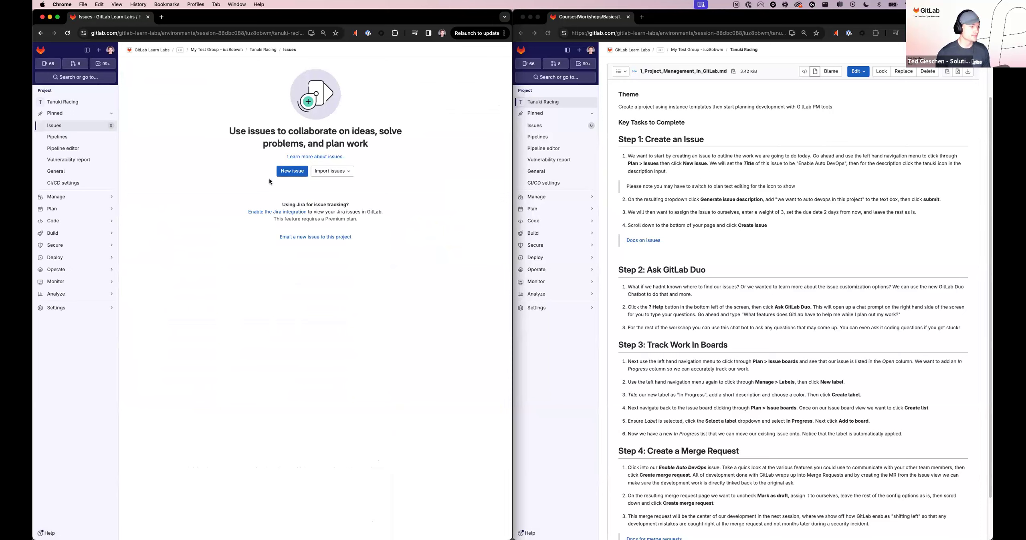
click(292, 172)
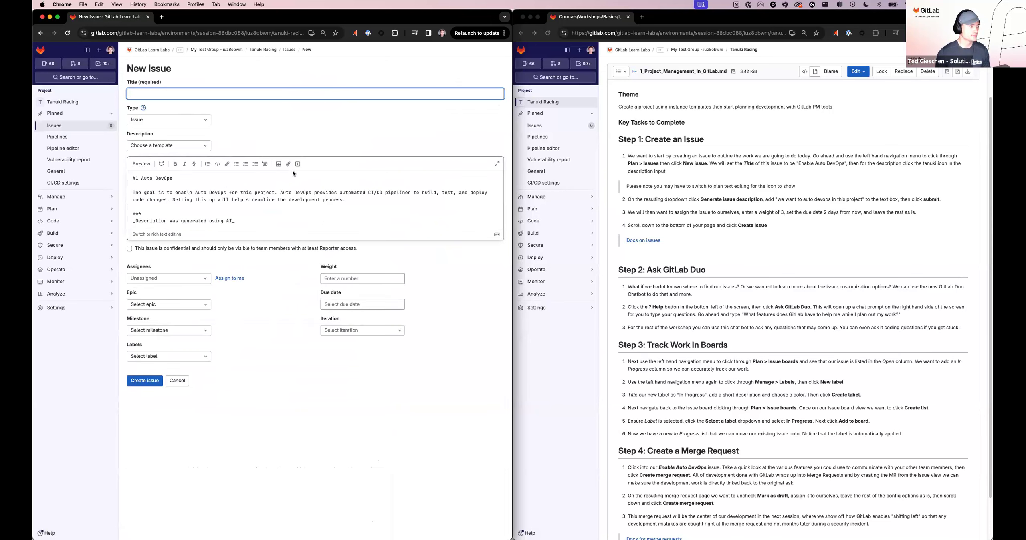
Step: Clear the leftover AI-generated text from the new issue's description
click(294, 174)
key(super+a)
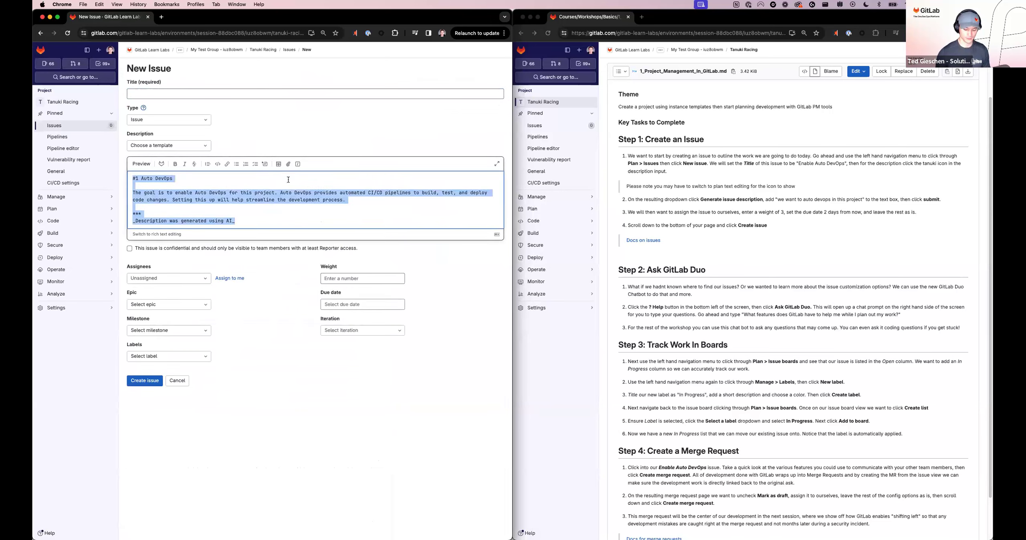
key(BackSpace)
click(310, 121)
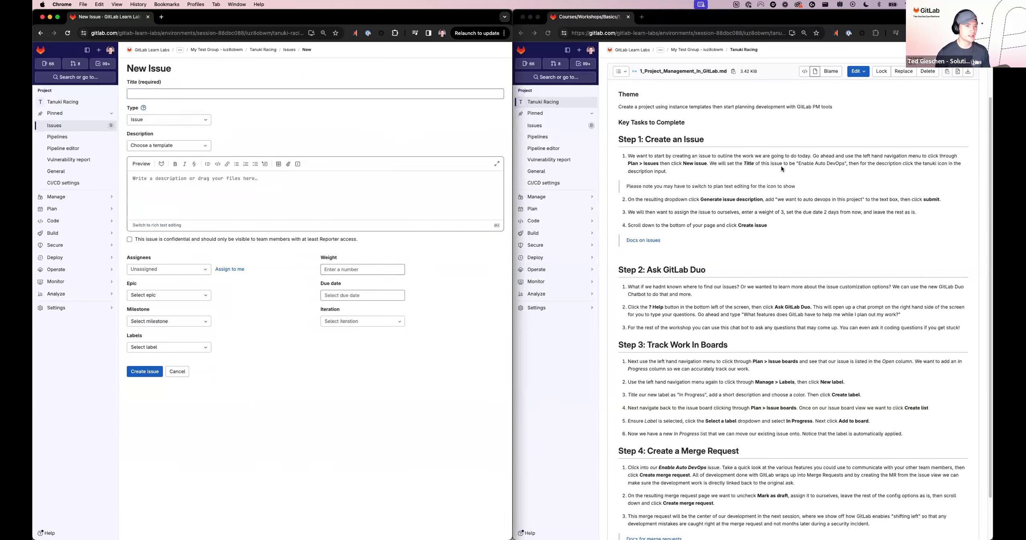
Step: Copy "Enable Auto DevOps" from the workshop instructions into the new issue's title
click(797, 167)
drag(798, 163, 845, 165)
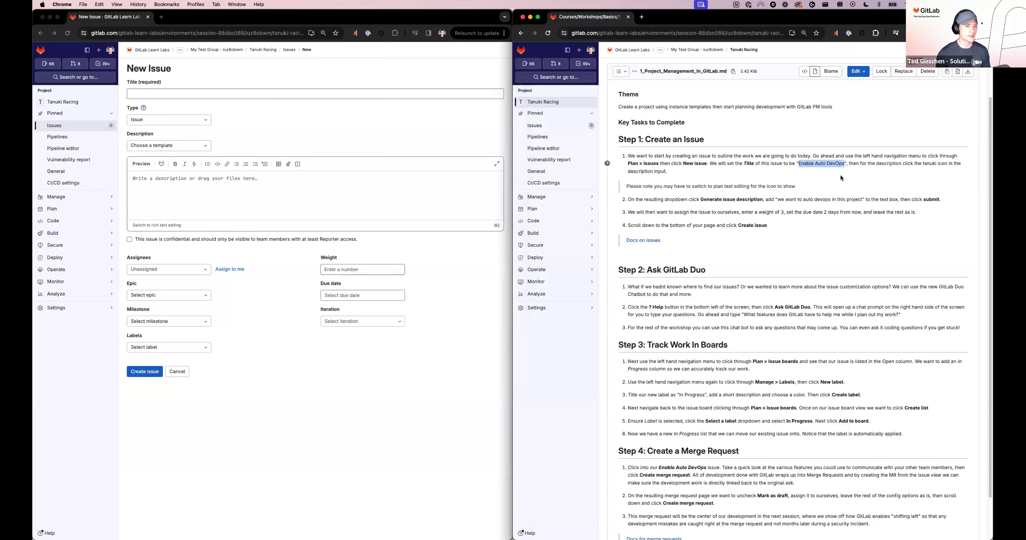
key(super+c)
click(323, 92)
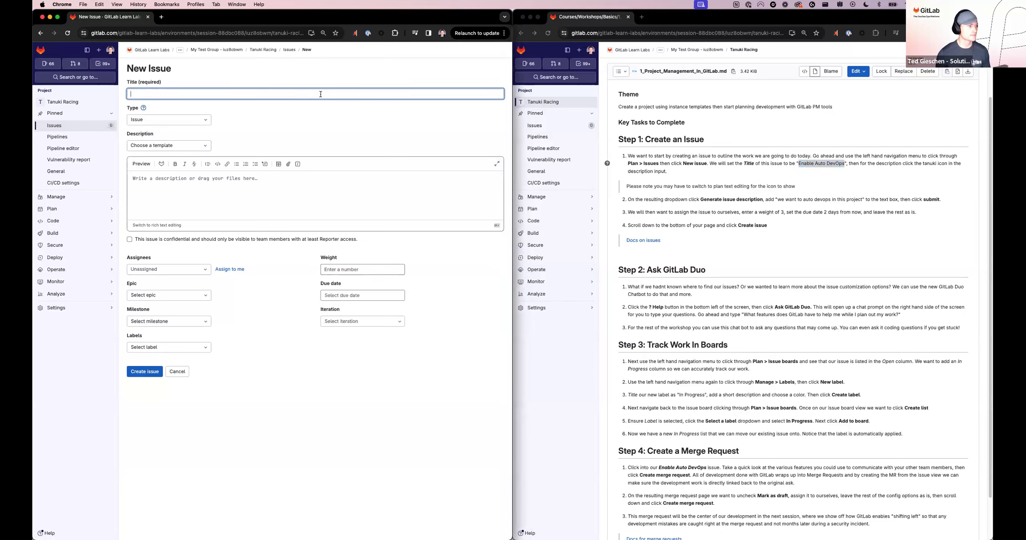
key(super+v)
click(322, 117)
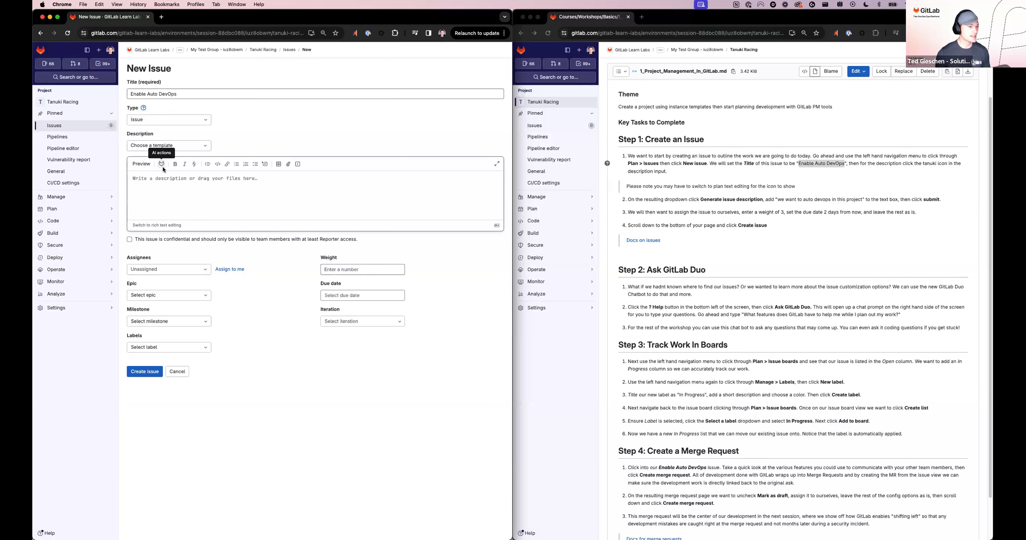
Step: Open the AI issue description generator in plain text editing and enter the prompt "we want to auto devops in this project"
click(156, 231)
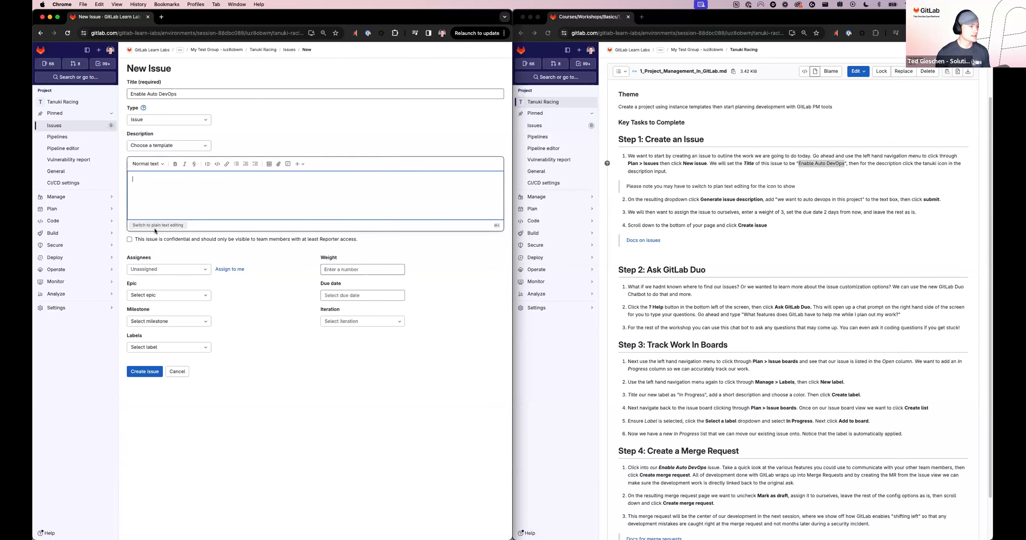
click(167, 227)
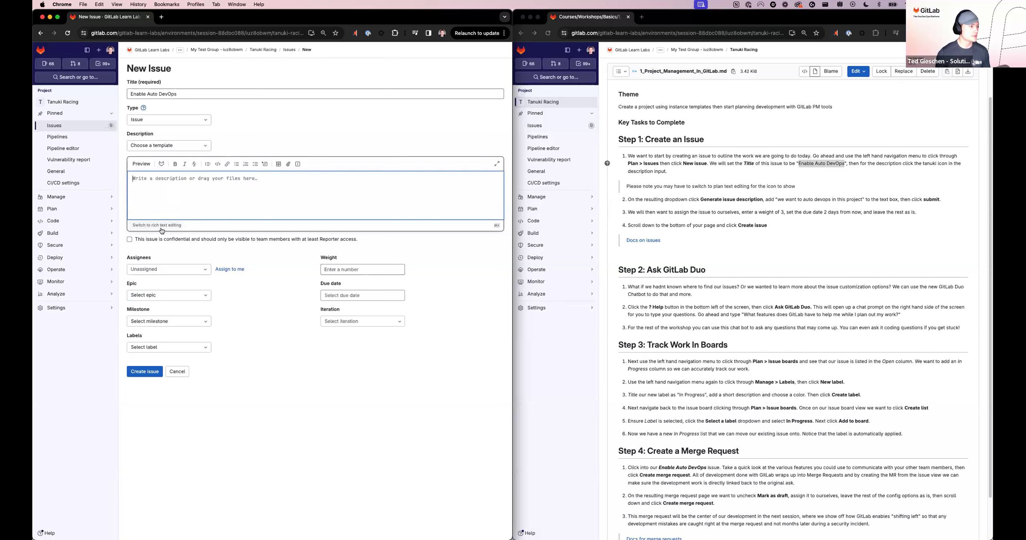
click(162, 164)
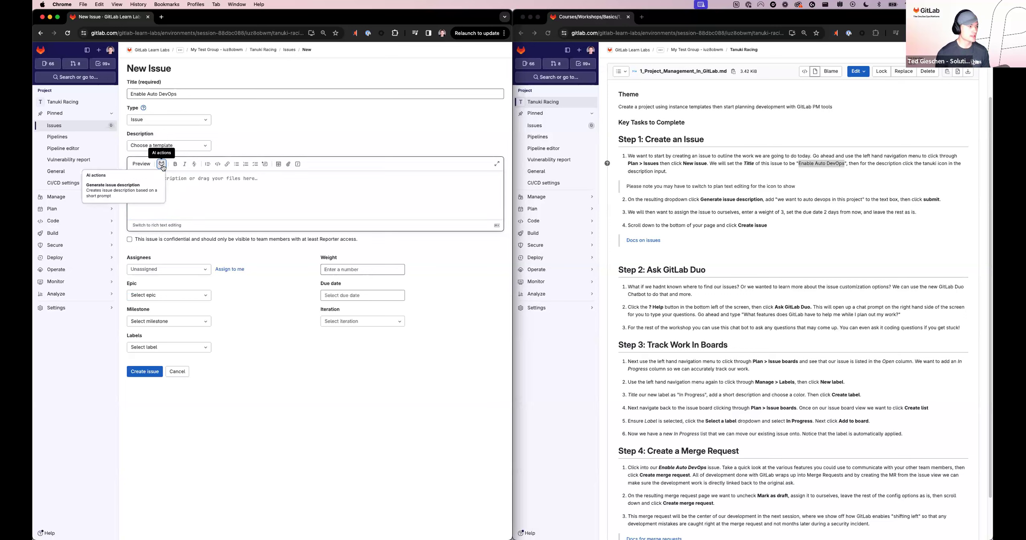
click(149, 197)
key(super+v)
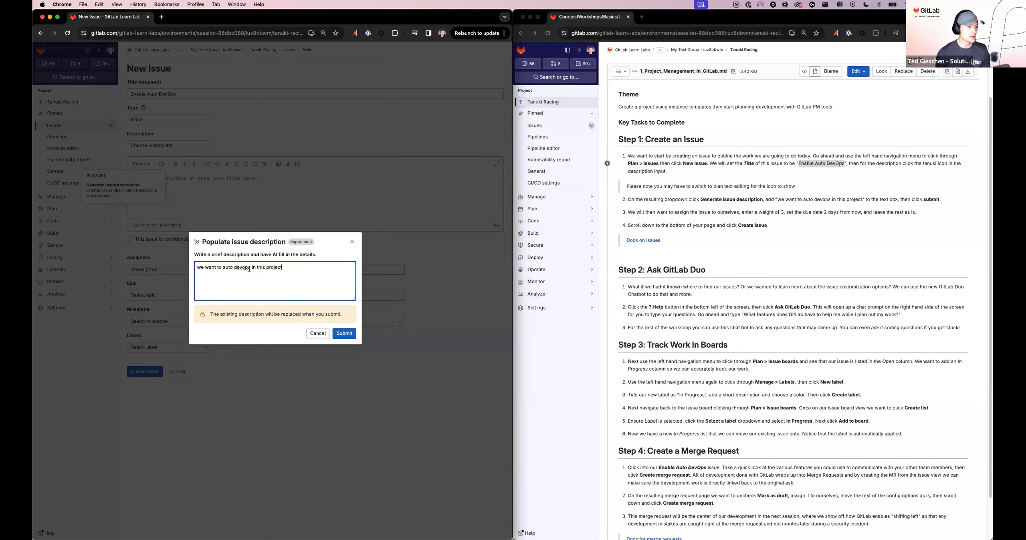
Step: Highlight the matching prompt text in the instructions, submit the description prompt and preview the generated issue description
click(783, 203)
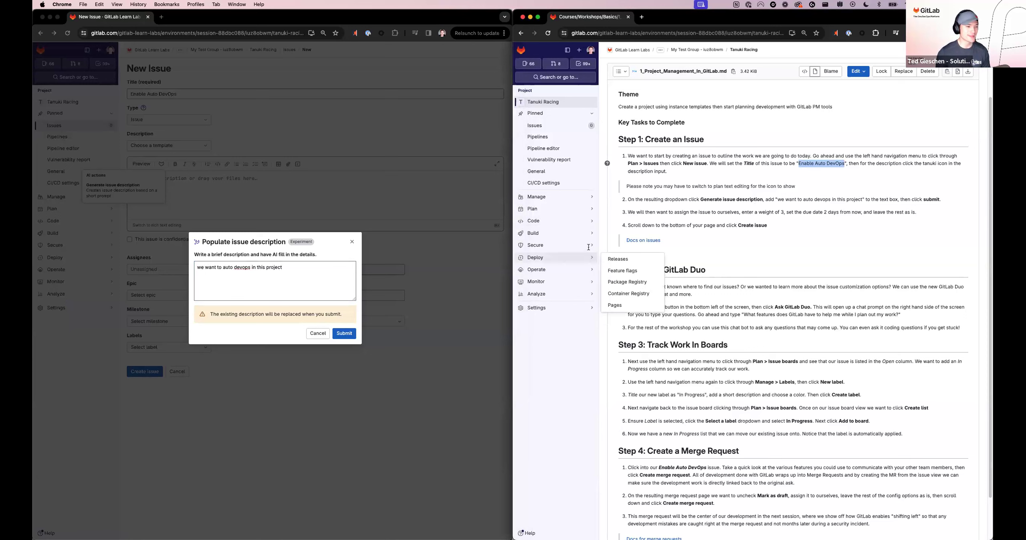
click(777, 200)
drag(777, 200, 834, 204)
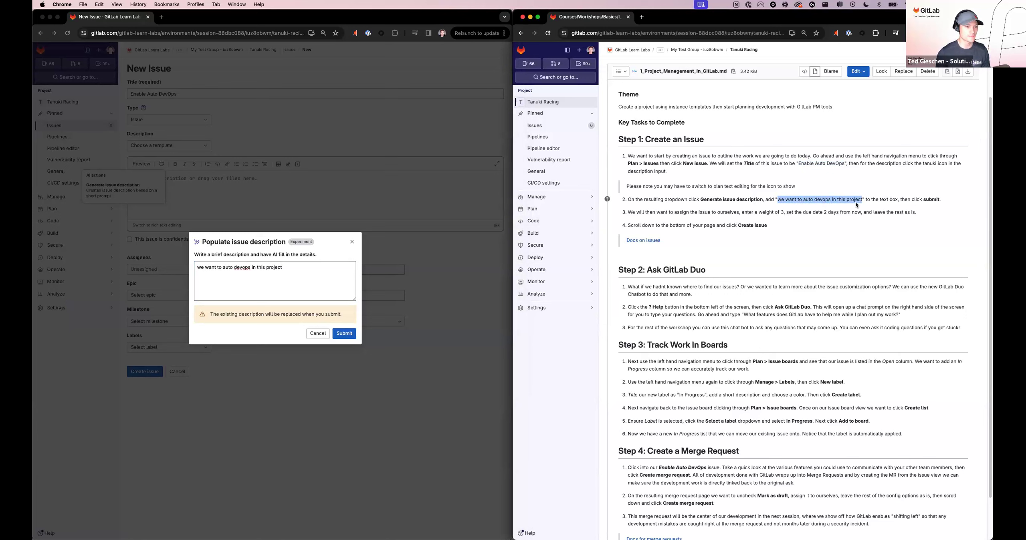
click(290, 270)
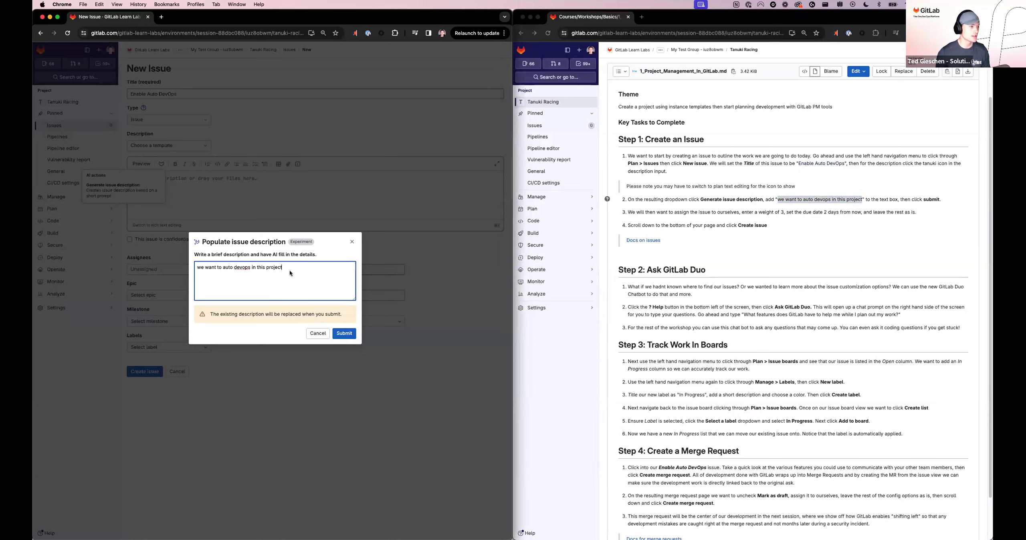
click(345, 334)
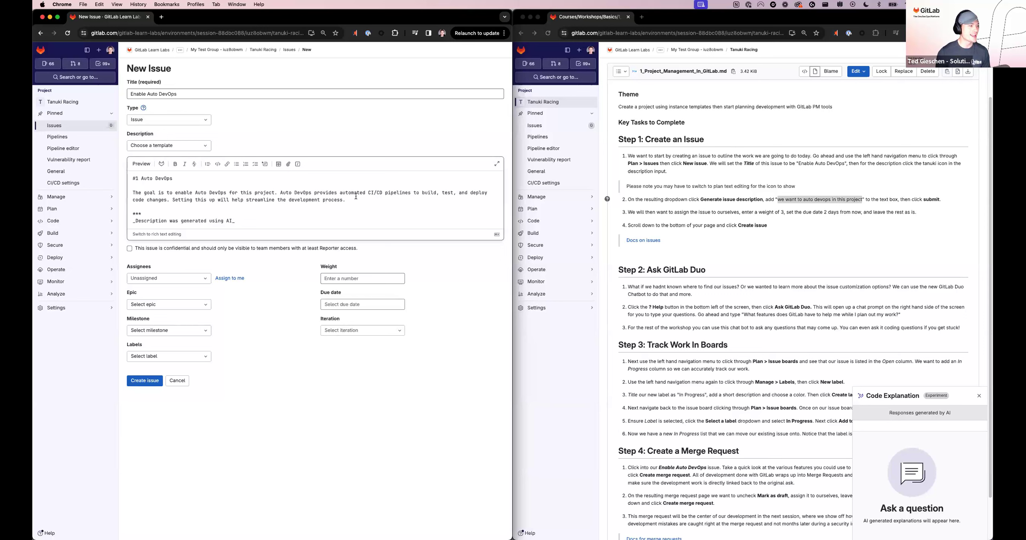
click(140, 164)
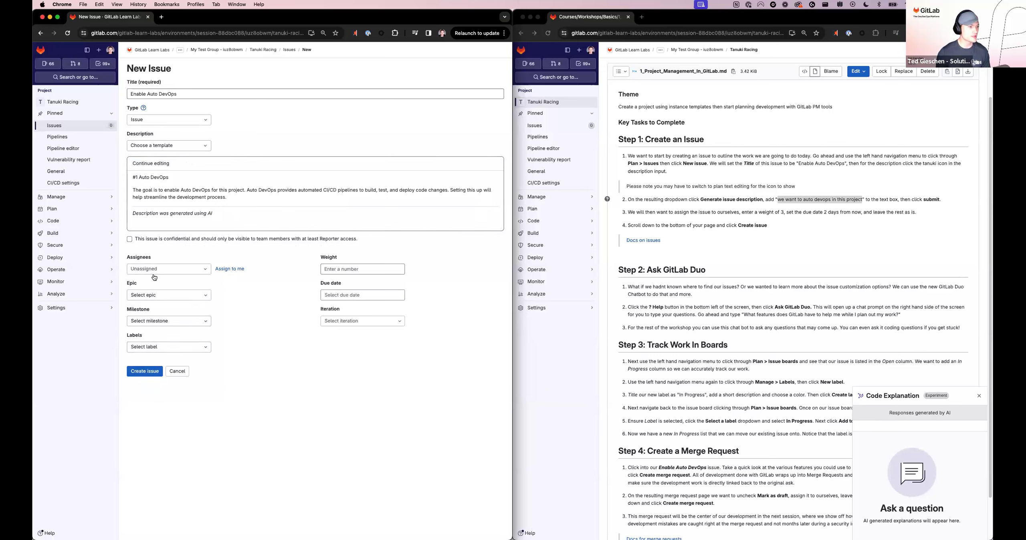
Step: Highlight the assignment instruction in the workshop file and assign the new issue to yourself
click(641, 215)
drag(673, 213, 739, 213)
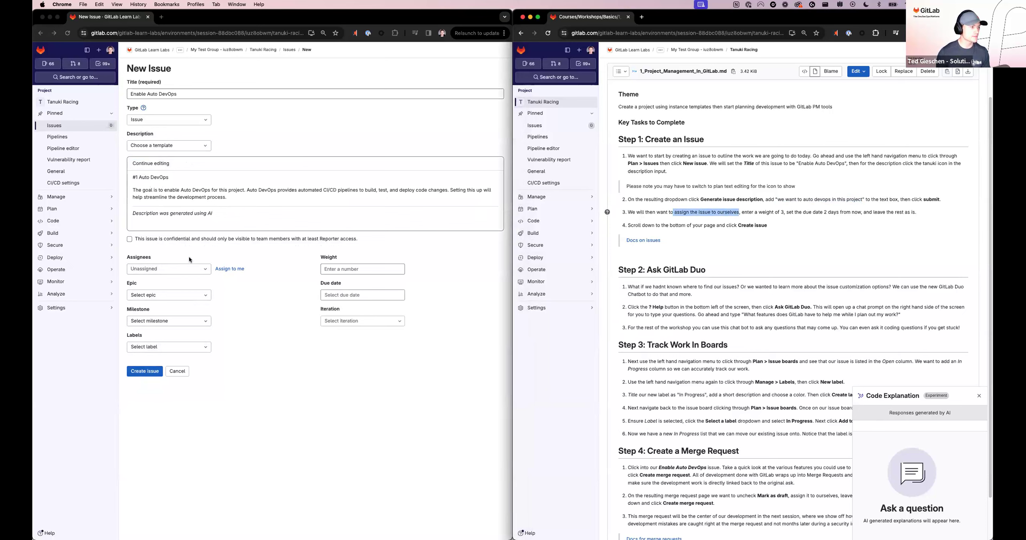
click(230, 269)
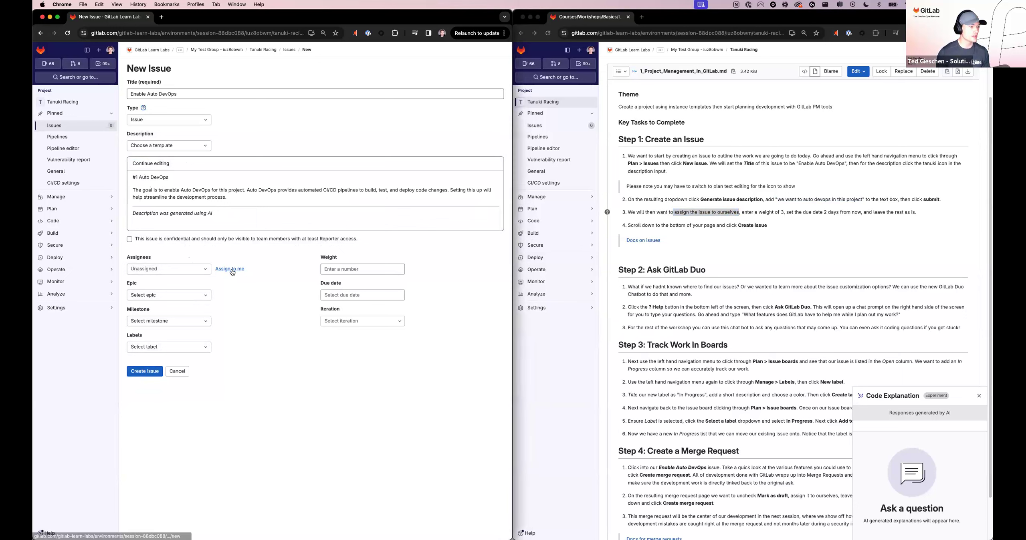
Step: Assign the new issue to yourself, with a weight of 3 and a due date of 2024-02-01
click(233, 273)
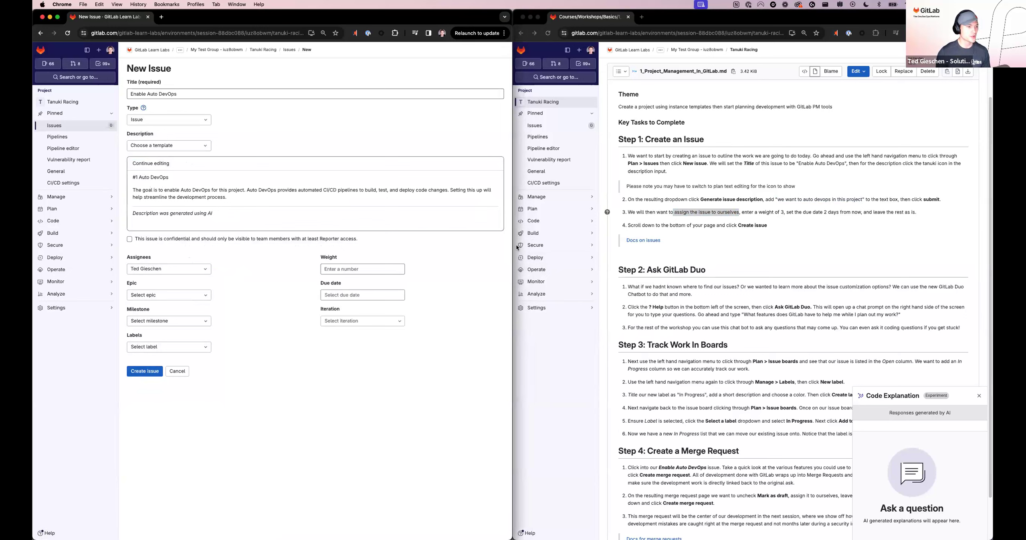
click(364, 268)
text(3)
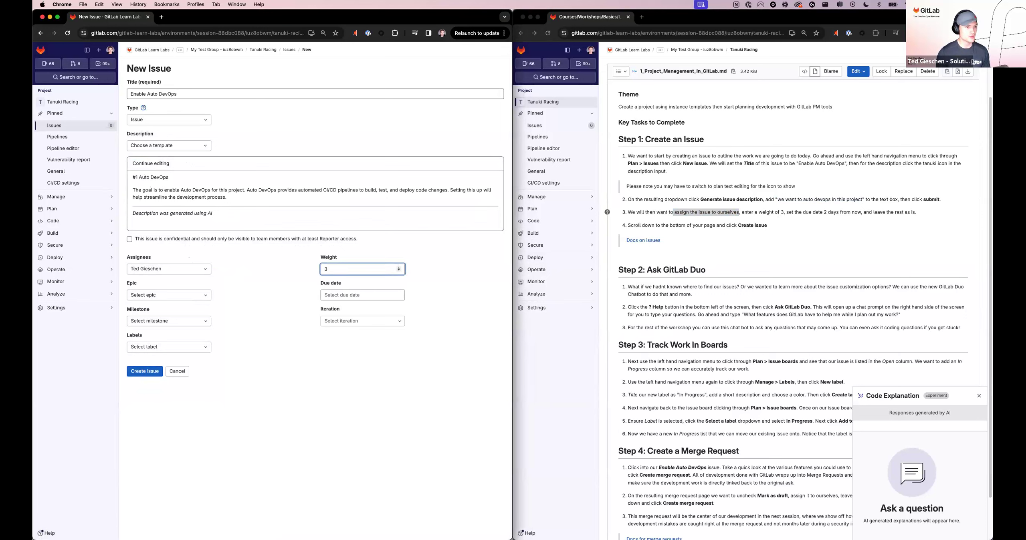
click(811, 219)
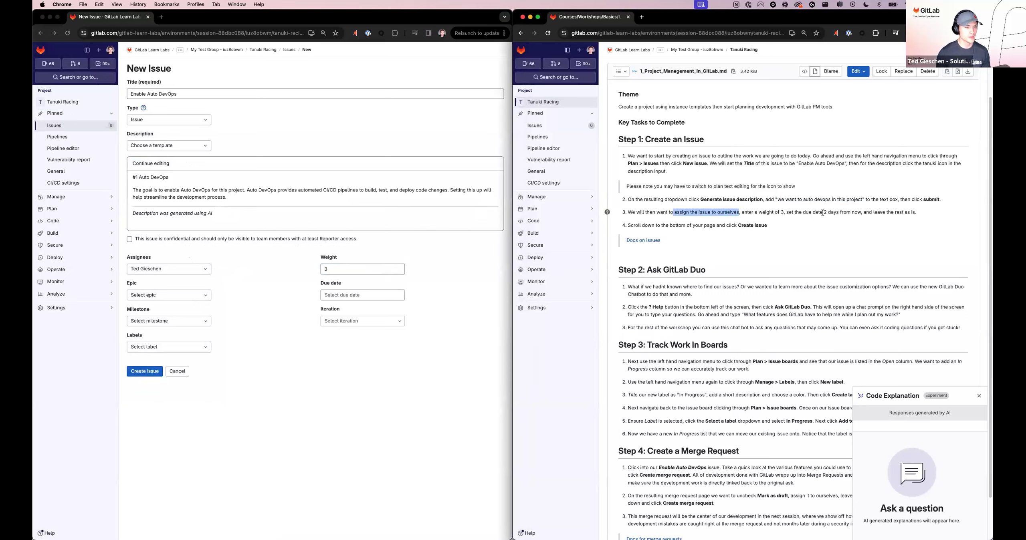
click(254, 324)
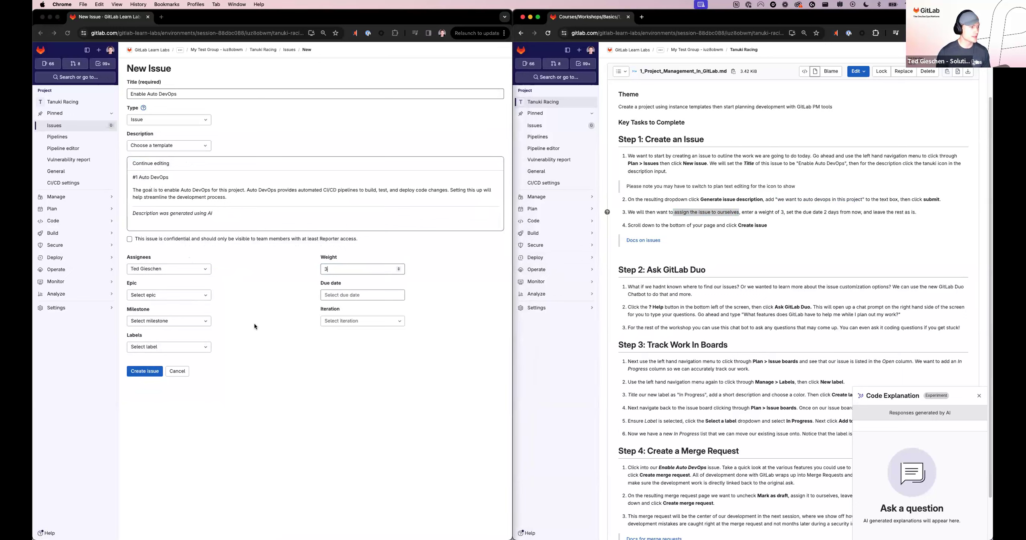
click(355, 295)
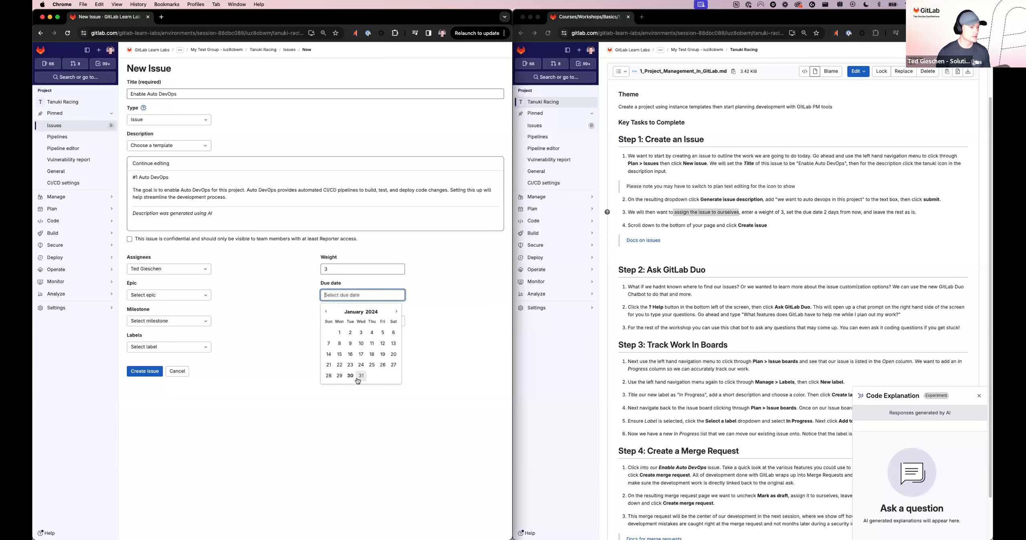
click(396, 312)
click(372, 333)
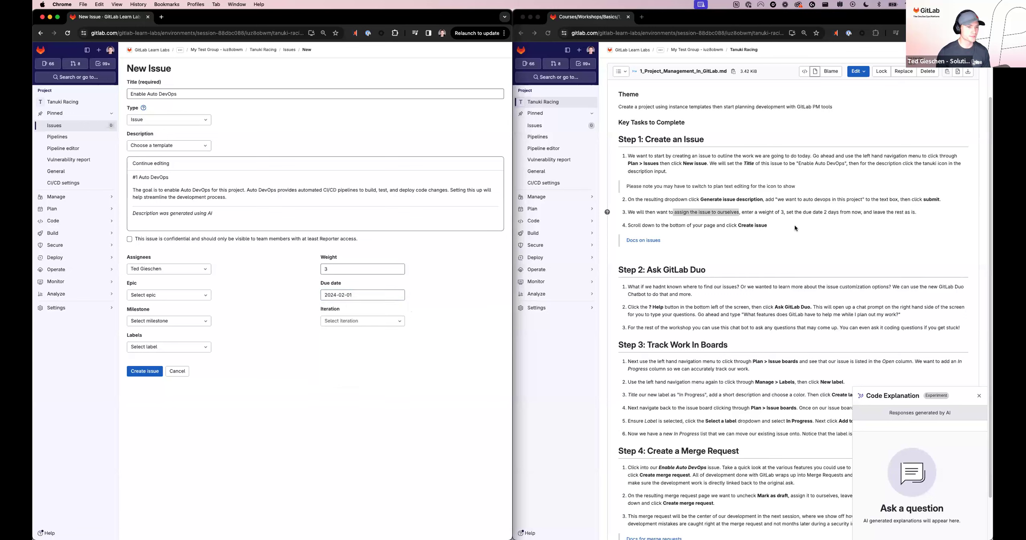
Step: Highlight "leave the rest as is" in the workshop instructions and create the Enable Auto DevOps issue
click(890, 214)
drag(873, 212, 916, 213)
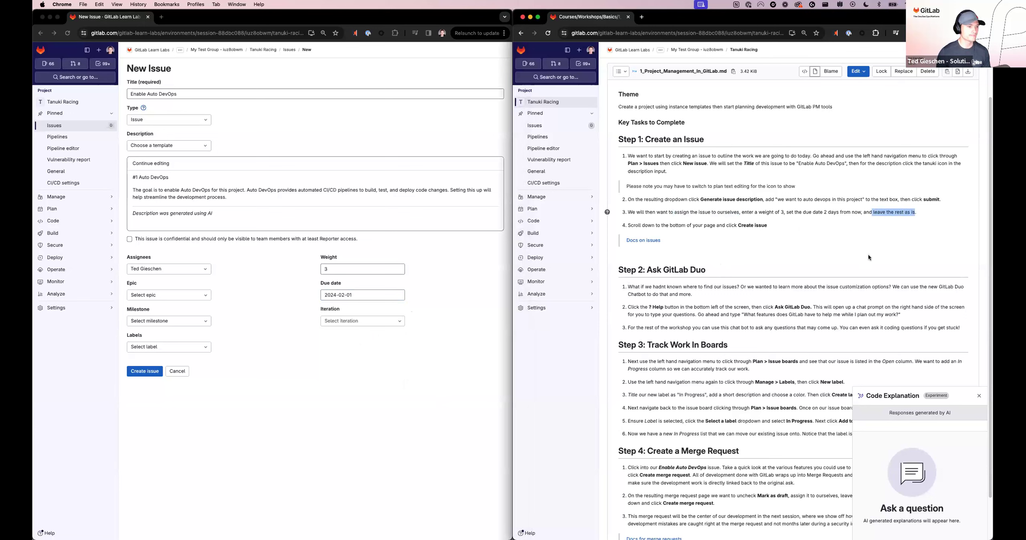
click(284, 428)
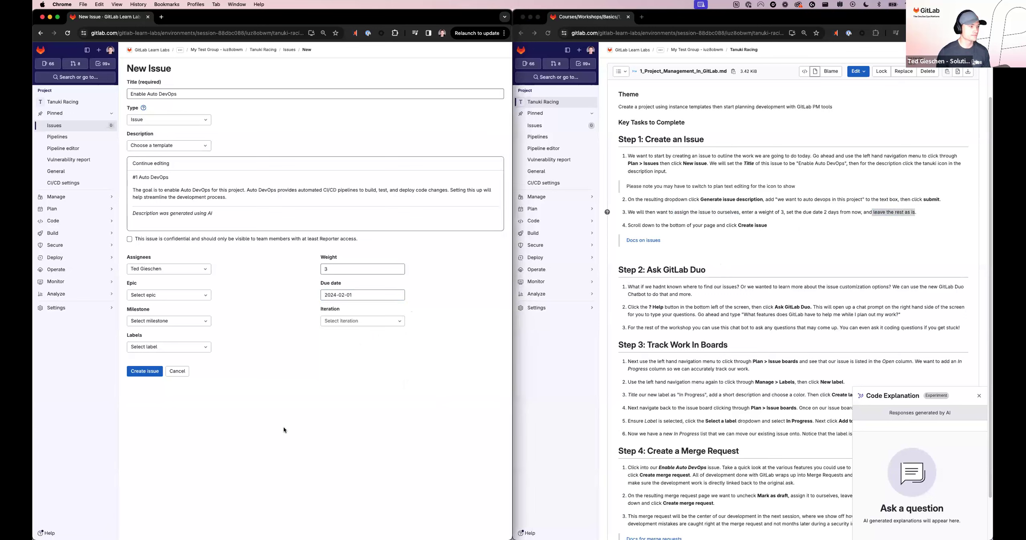
click(146, 373)
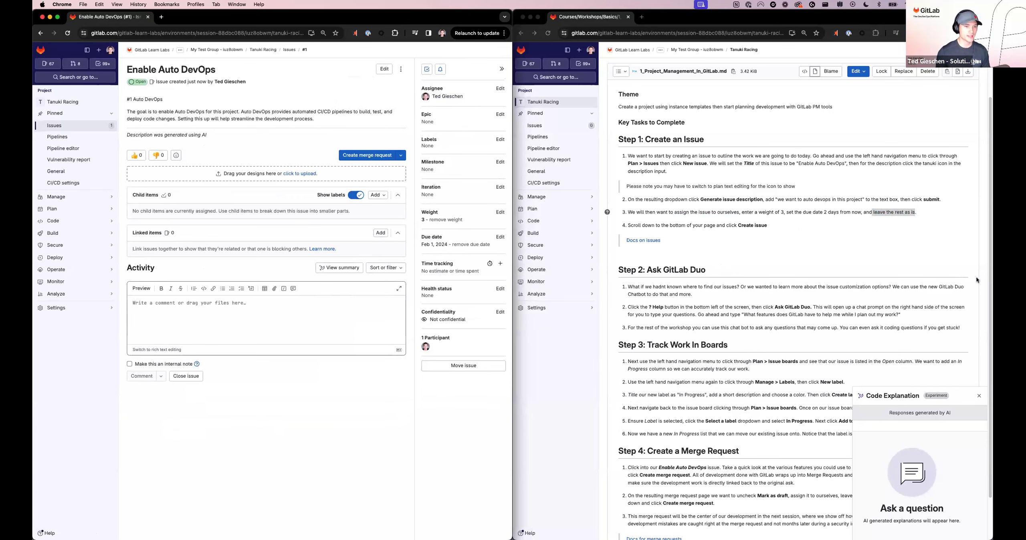
Step: Highlight the "? Help" reference under Step 2 of the instructions and open GitLab Duo Chat on the issue page
click(993, 277)
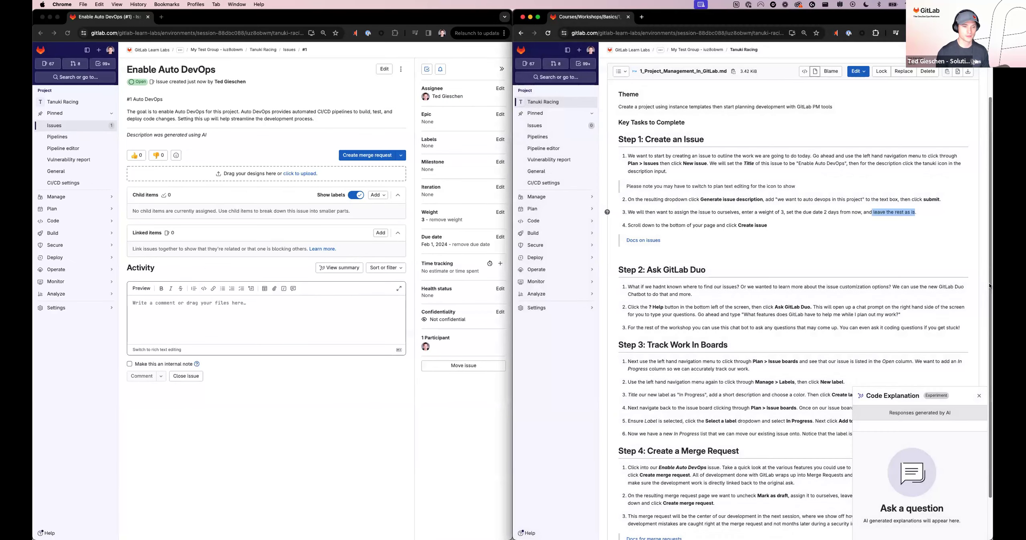
scroll(922, 289, down, 3)
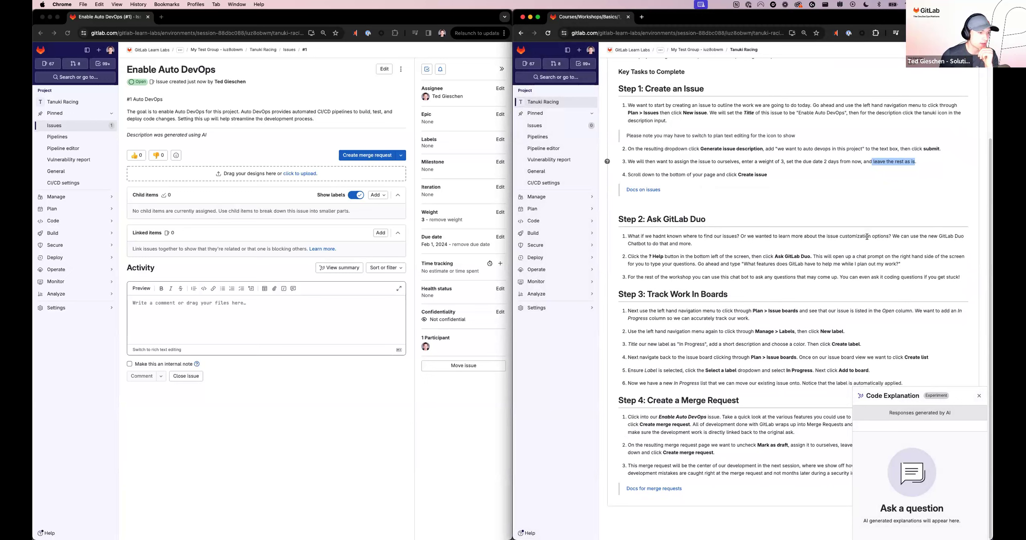
drag(649, 257, 664, 257)
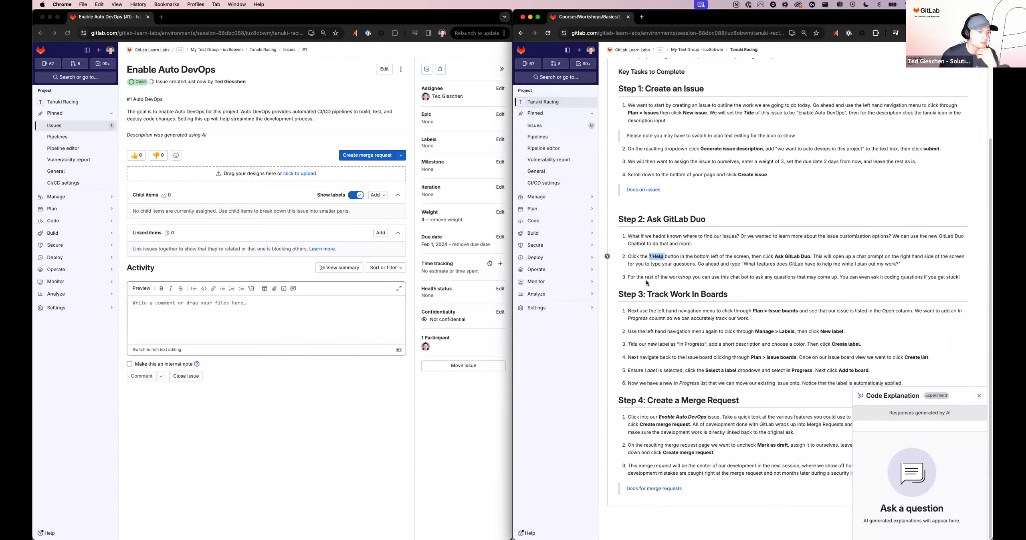
click(243, 443)
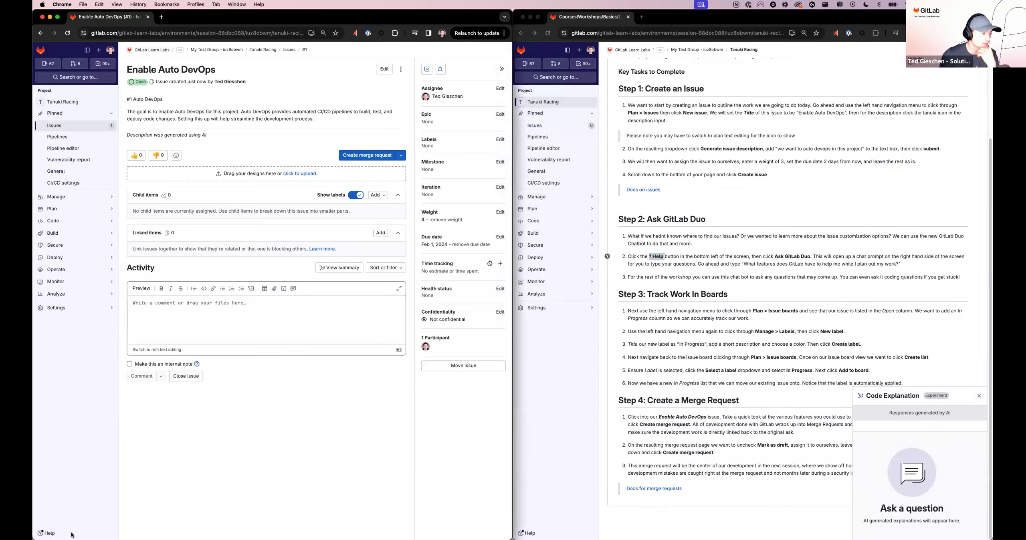
click(46, 534)
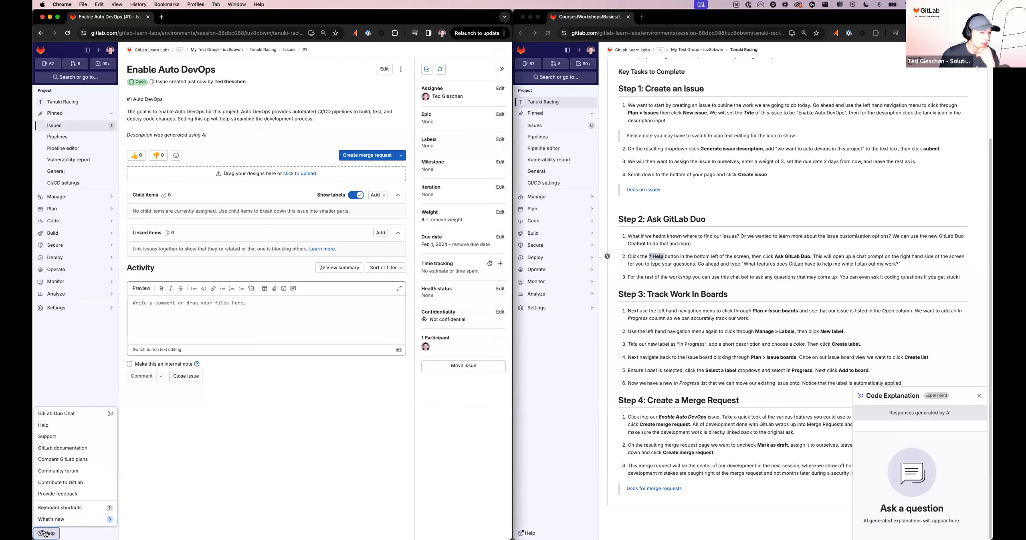
click(84, 416)
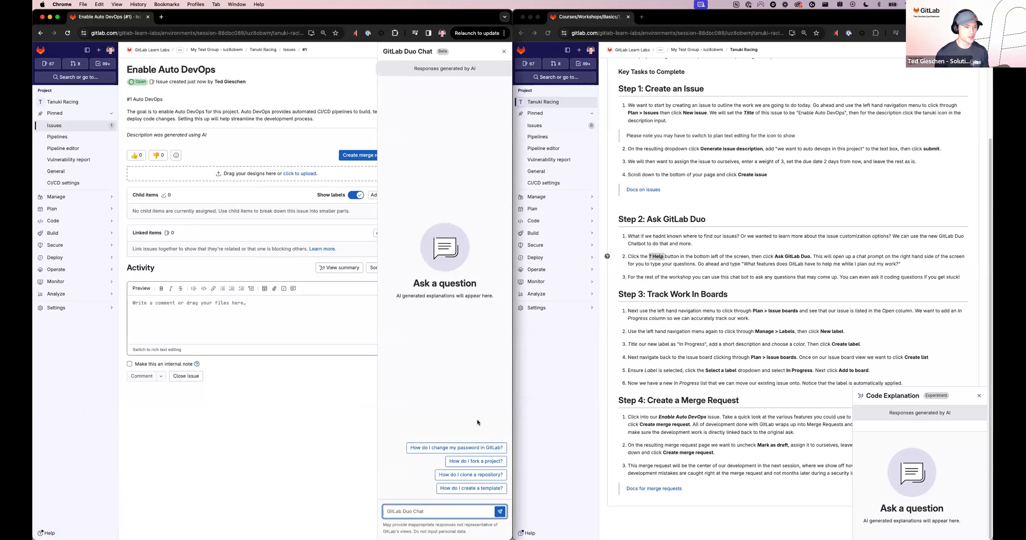
Step: Copy "What features does GitLab have to help me while I plan out my work" from the instructions and ask it in GitLab Duo Chat
click(748, 263)
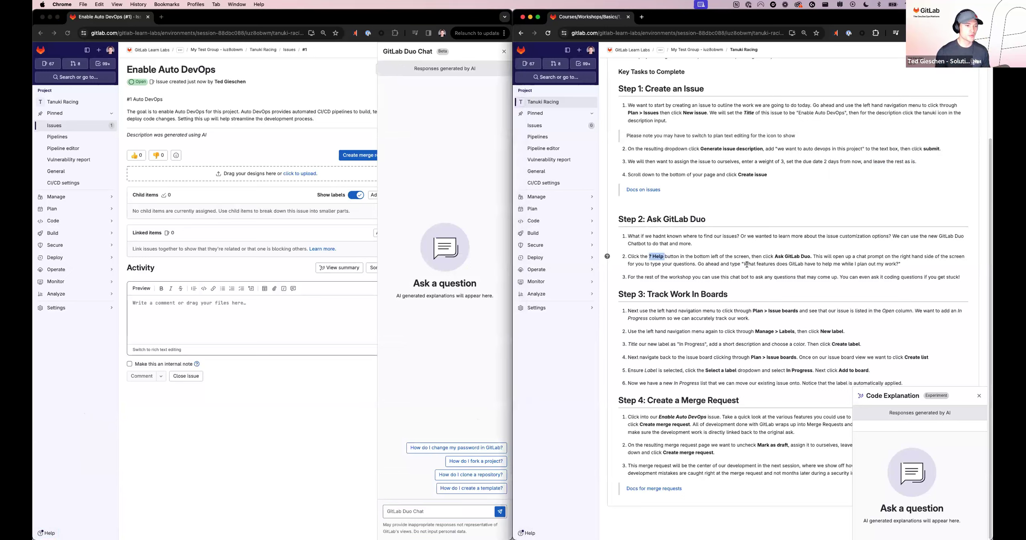
drag(746, 264, 901, 265)
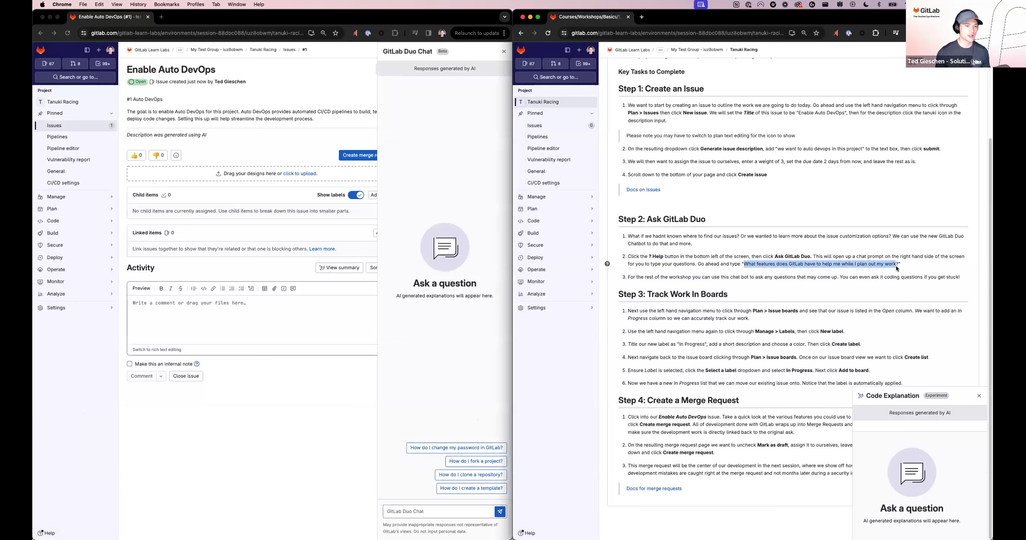
key(super+c)
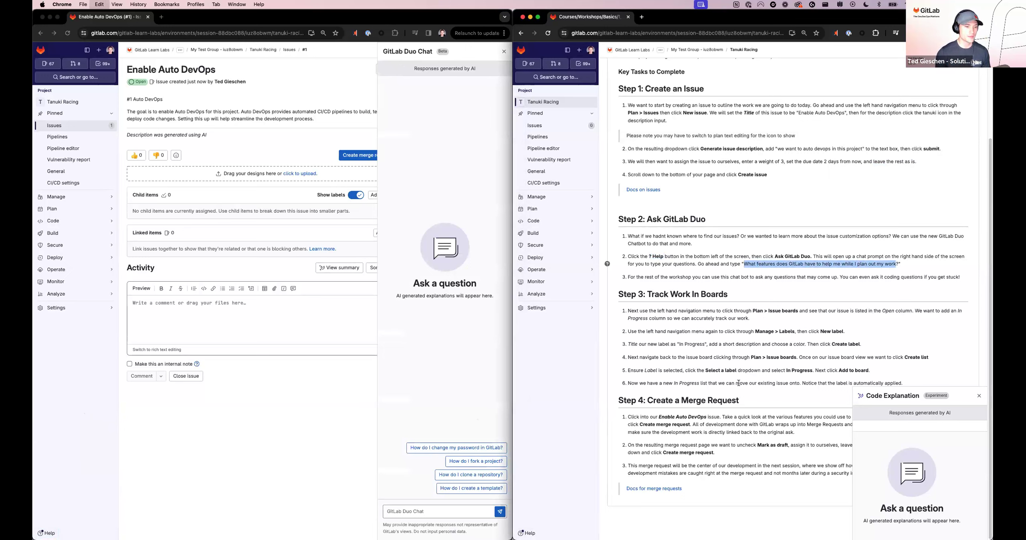
click(425, 404)
key(super+v)
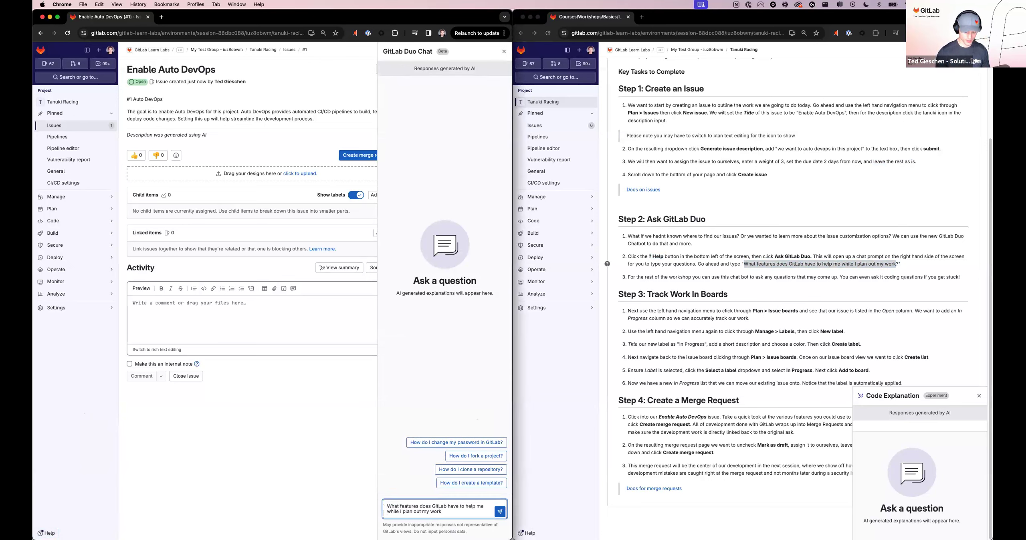
click(500, 512)
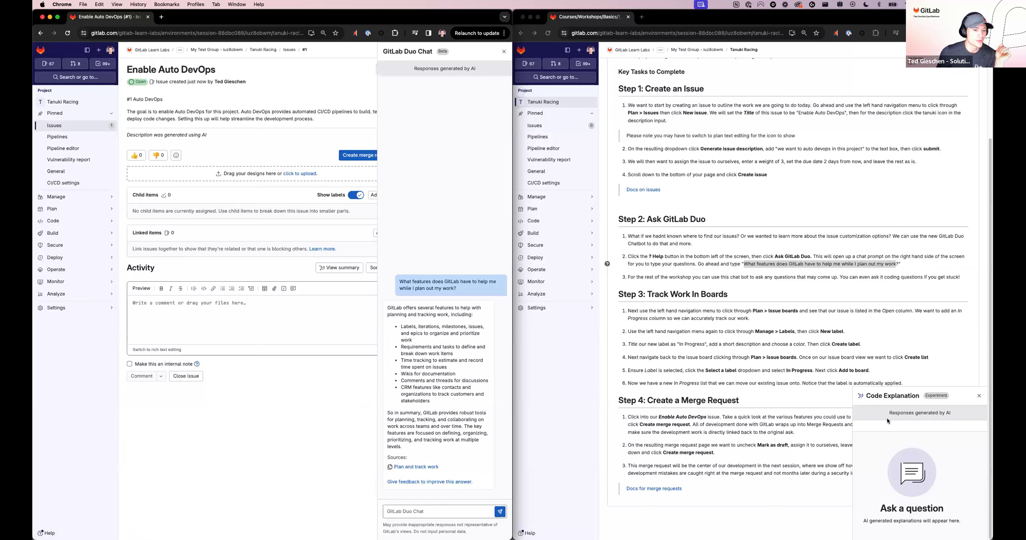
Step: Close Code Explanation and GitLab Duo Chat, and open the project's issue board
click(978, 397)
click(978, 396)
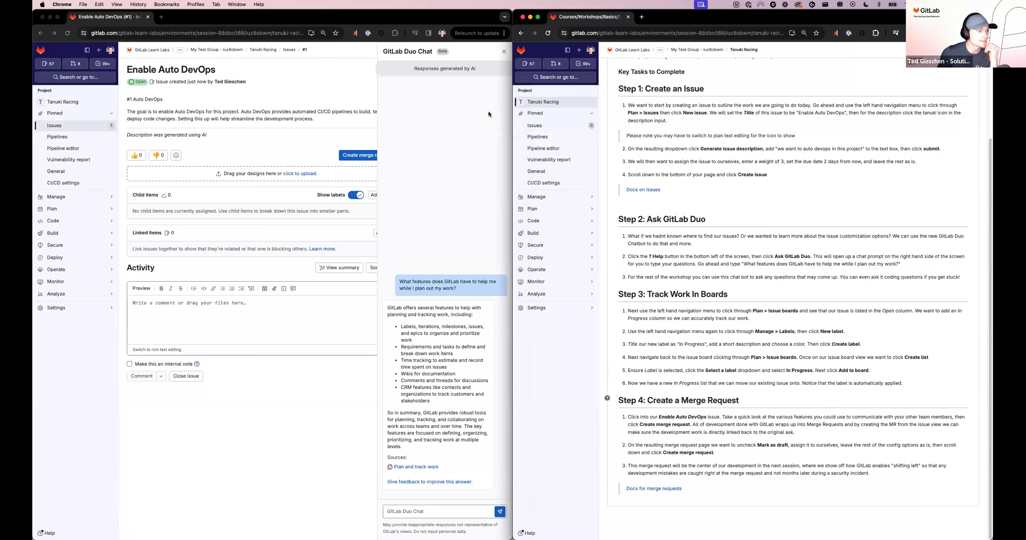
click(503, 53)
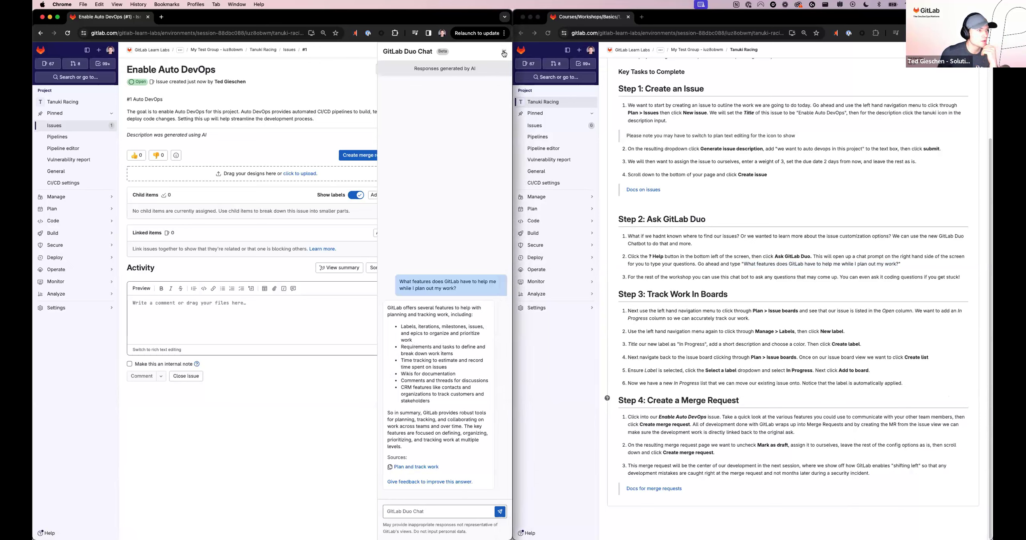
click(504, 52)
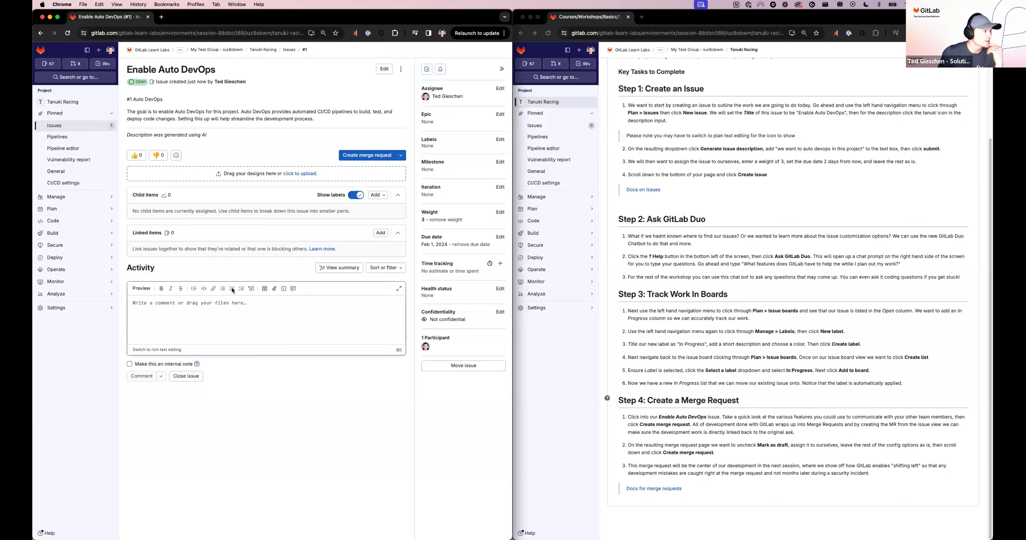
mouse_move(51, 213)
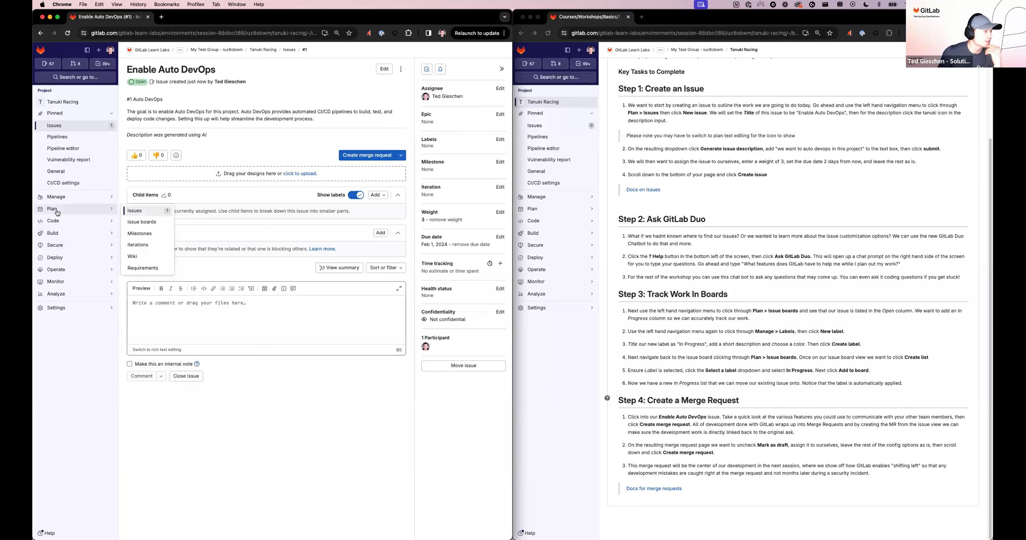
click(152, 227)
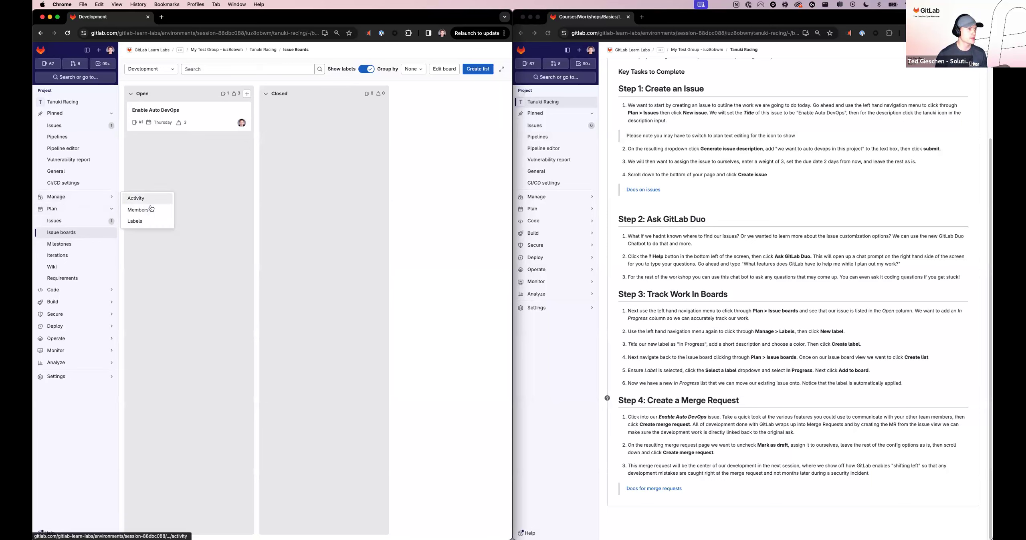
Step: Start a new project label titled "In Progress" with the description "in progress issue"
click(148, 222)
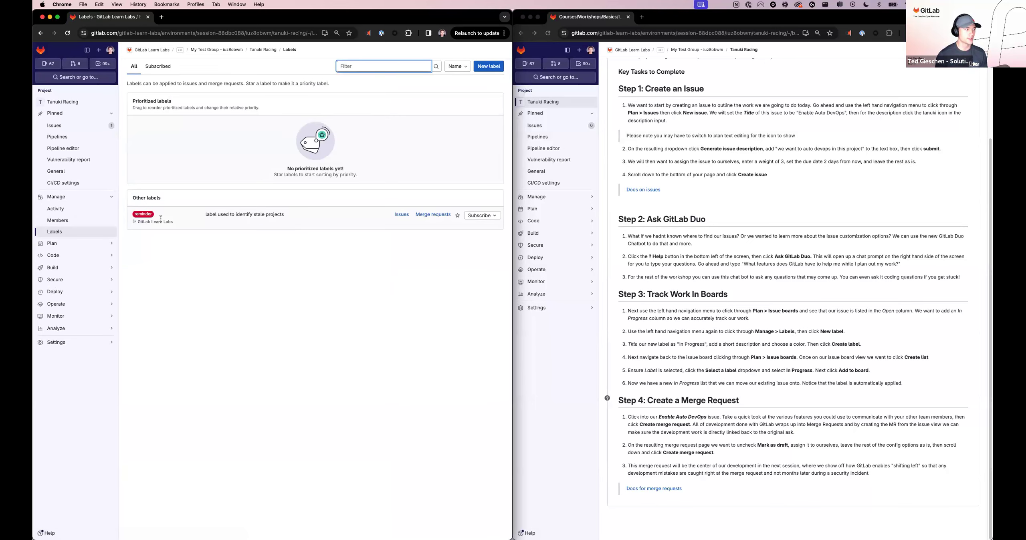
click(486, 67)
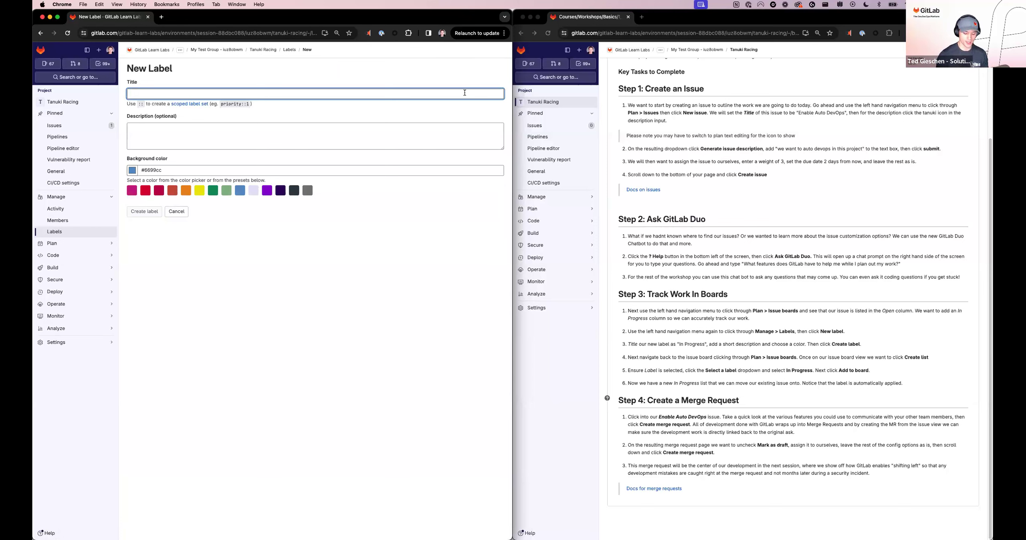
text(In Progress)
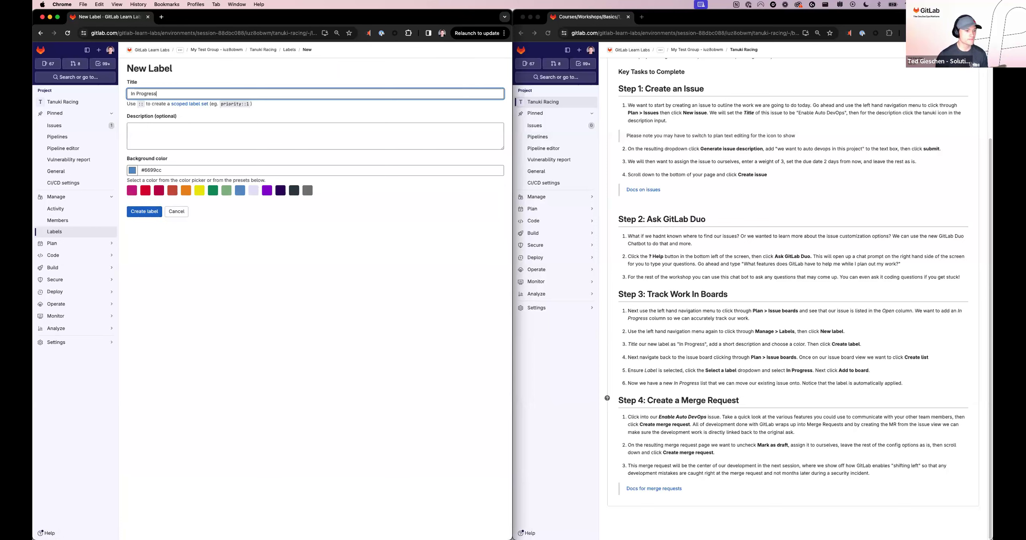
click(316, 144)
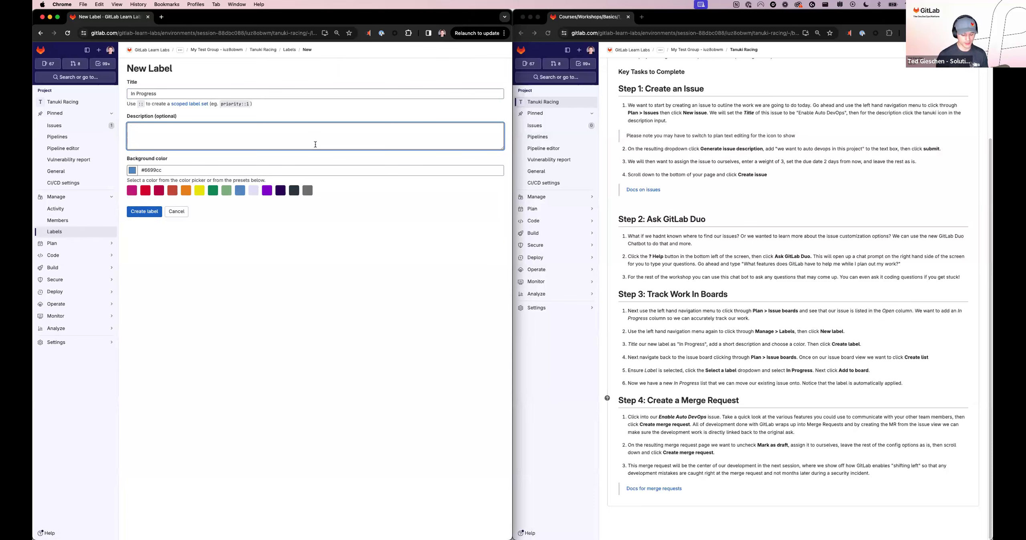
text(in prgoress issue)
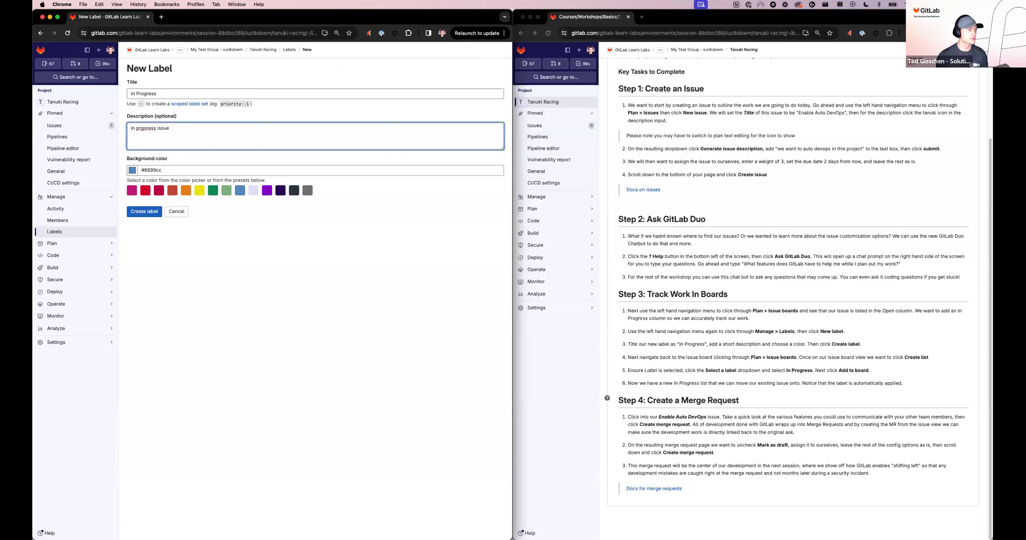
key(BackSpace)
key(BackSpace)
key(BackSpace)
key(BackSpace)
key(BackSpace)
key(BackSpace)
key(BackSpace)
key(BackSpace)
key(BackSpace)
text(progress)
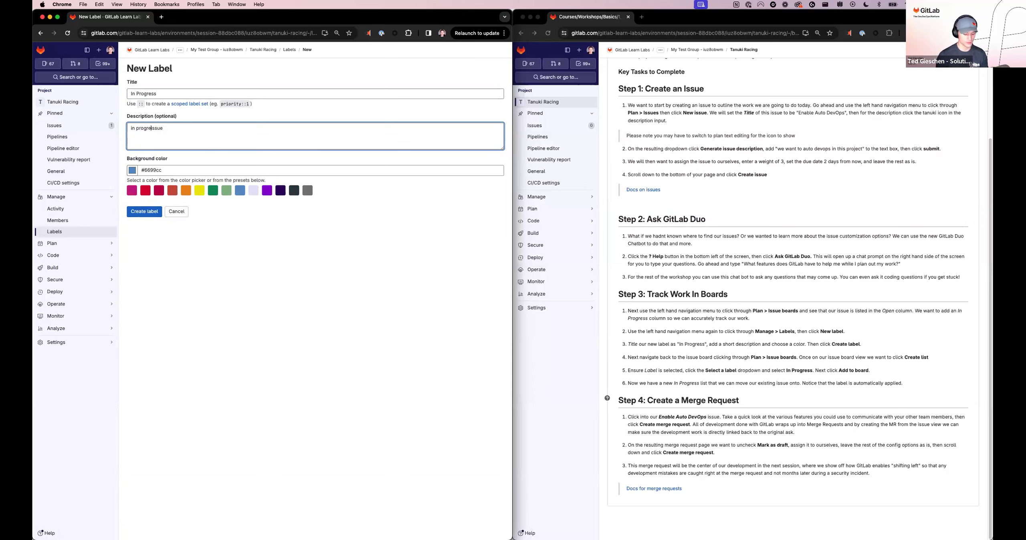
Step: Give the In Progress label the Titanium yellow background color and create it
click(233, 221)
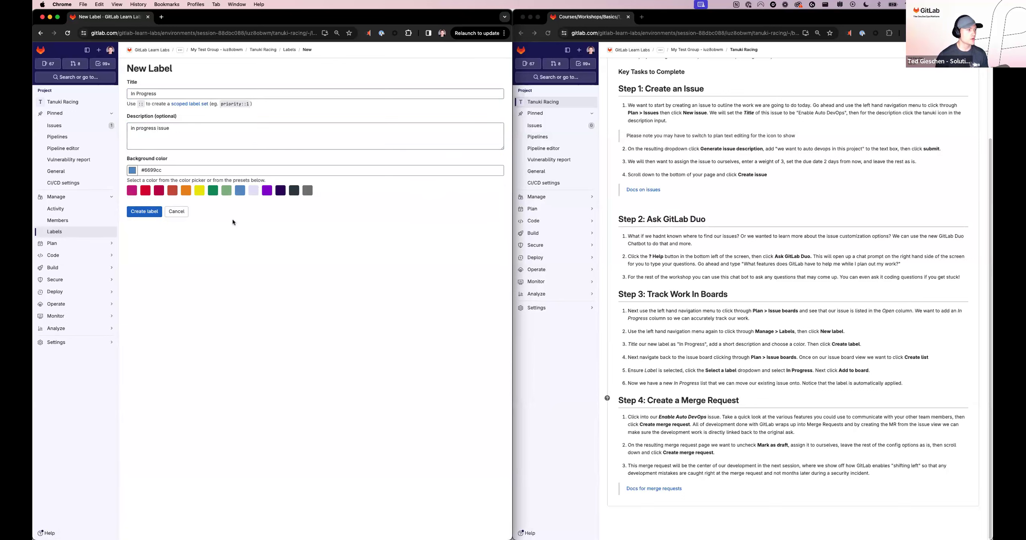
click(201, 192)
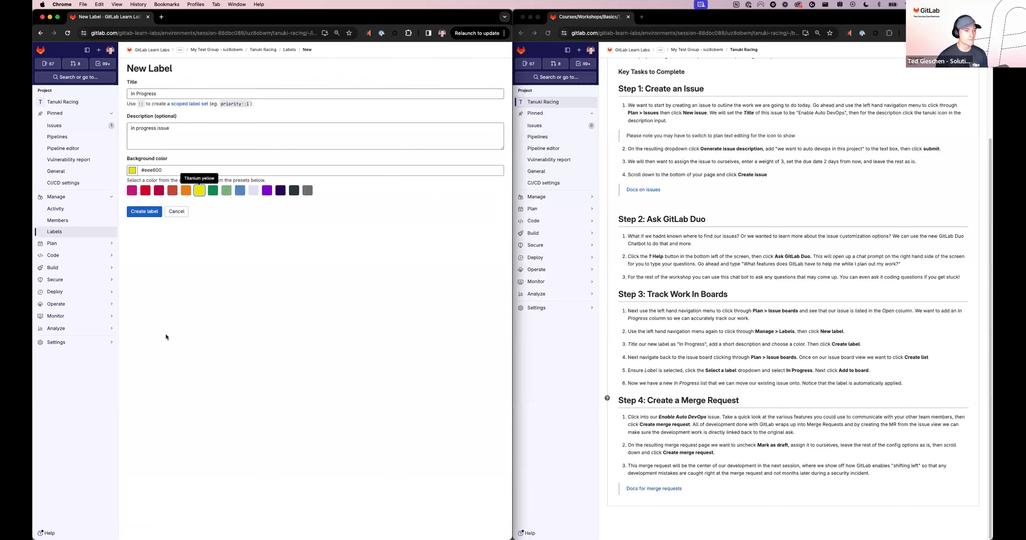
click(144, 212)
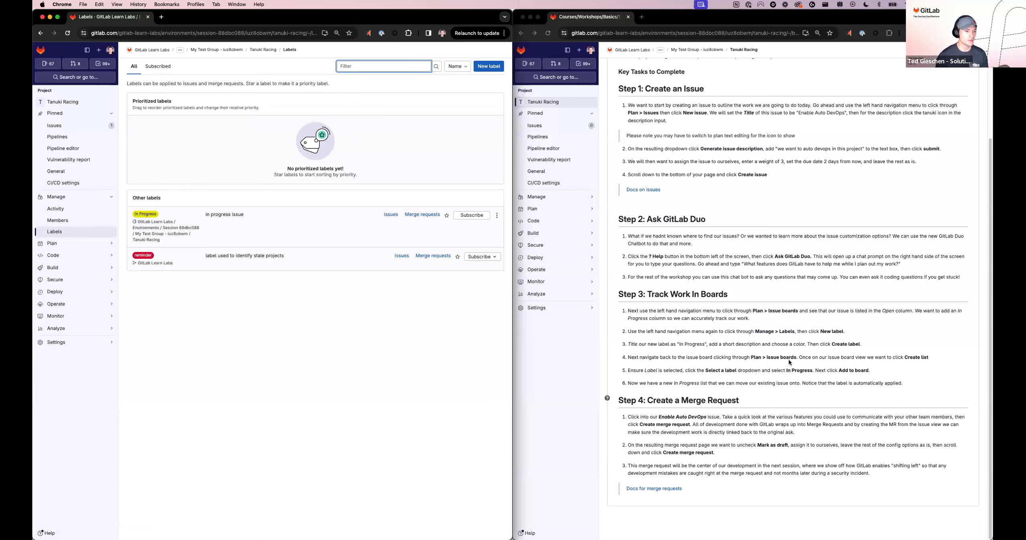
Step: Return to the project's issue board and add a list scoped to the In Progress label
mouse_move(77, 246)
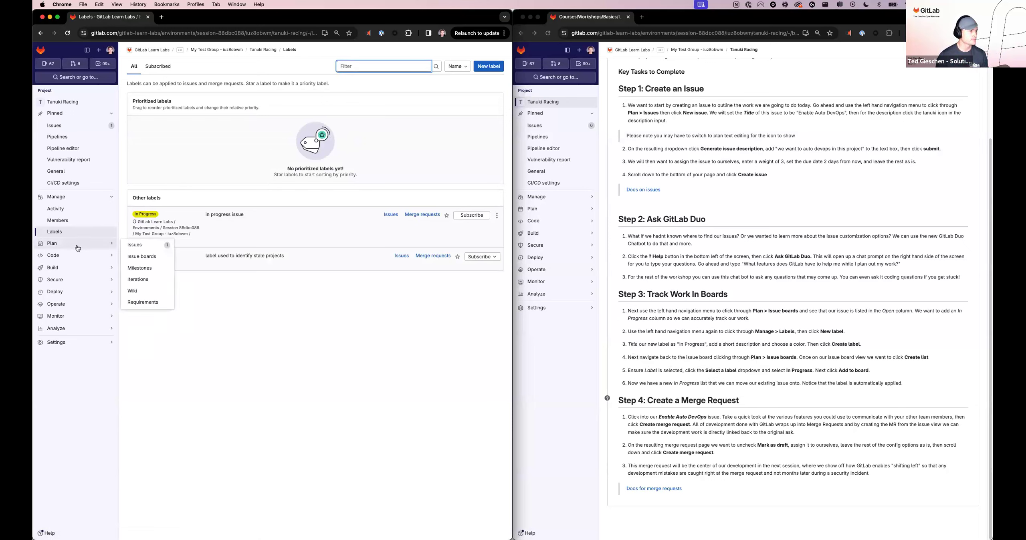
click(156, 260)
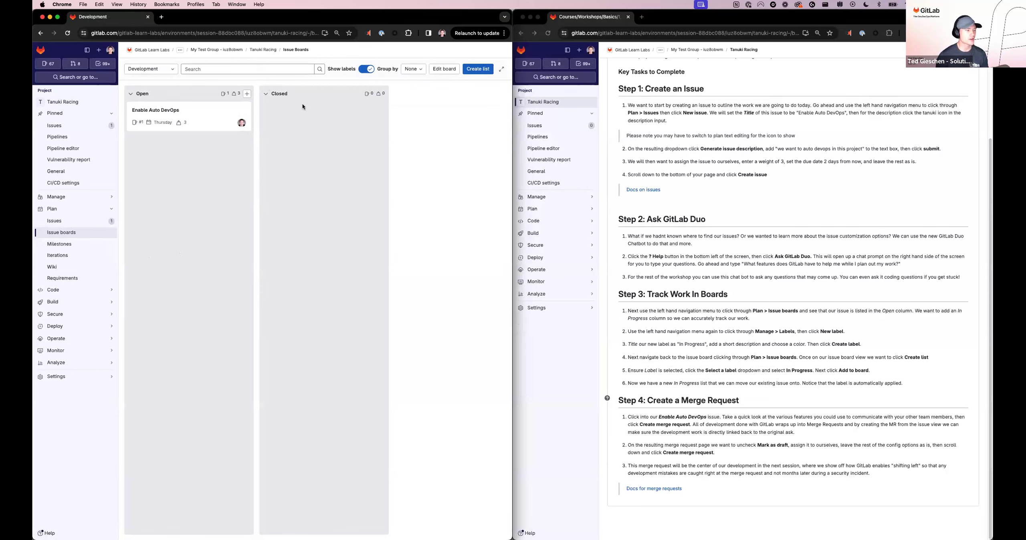
click(479, 70)
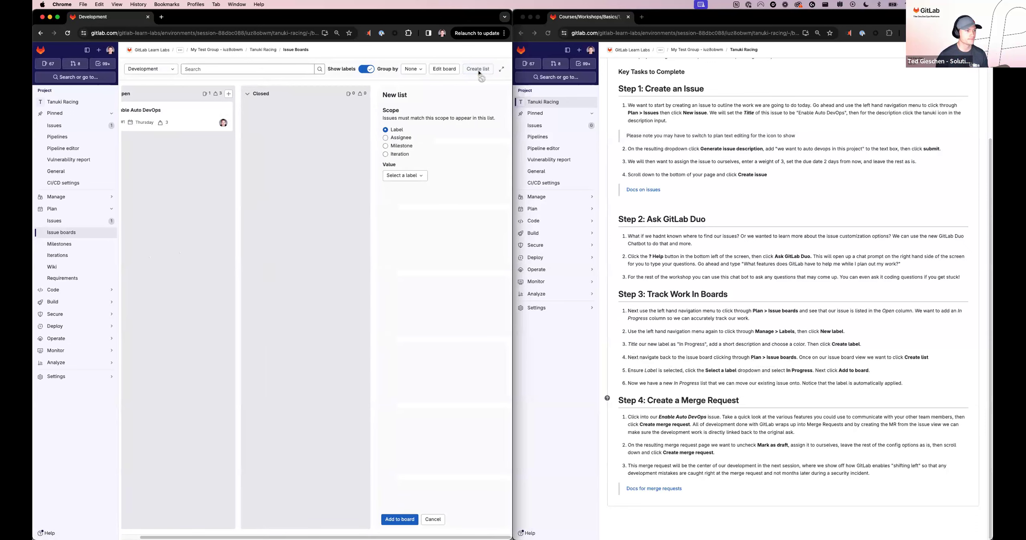
click(413, 178)
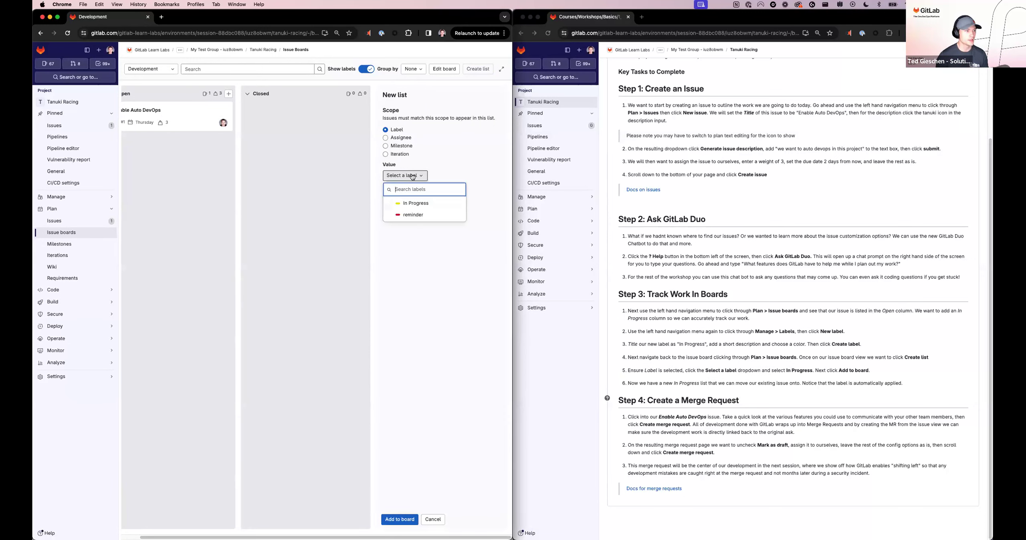
click(417, 206)
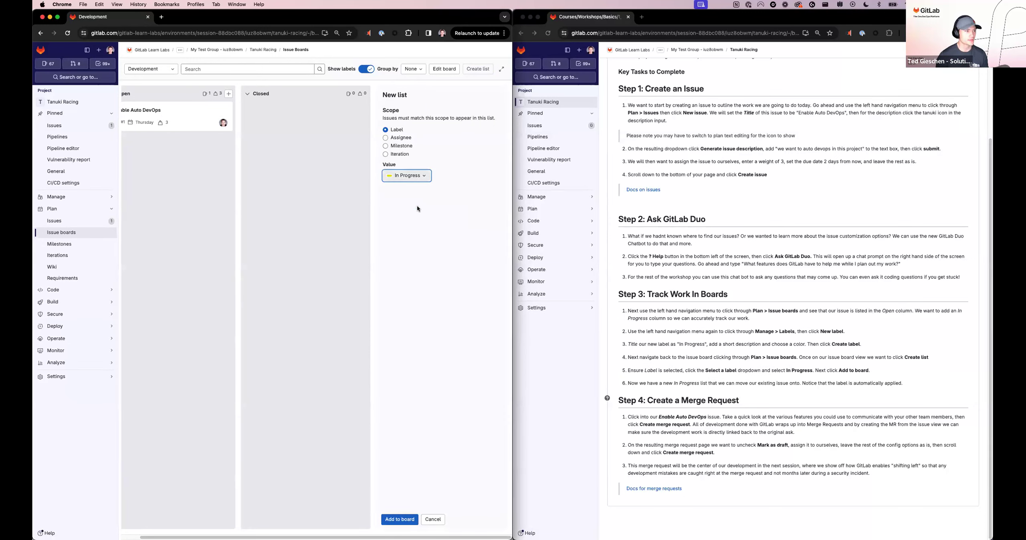
click(399, 519)
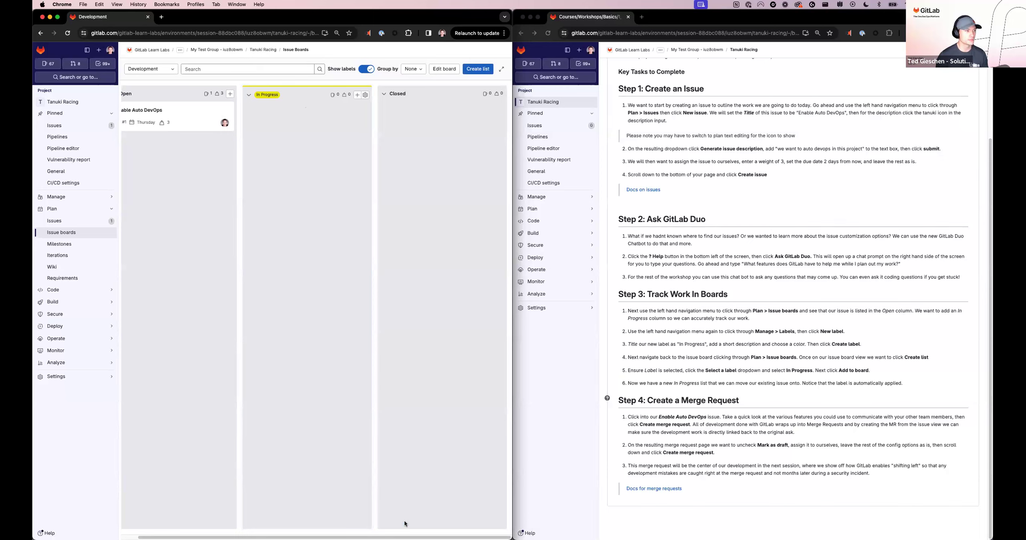
Step: Move the Enable Auto DevOps issue from the Open list to the In Progress list and show its details
scroll(211, 190, left, 1)
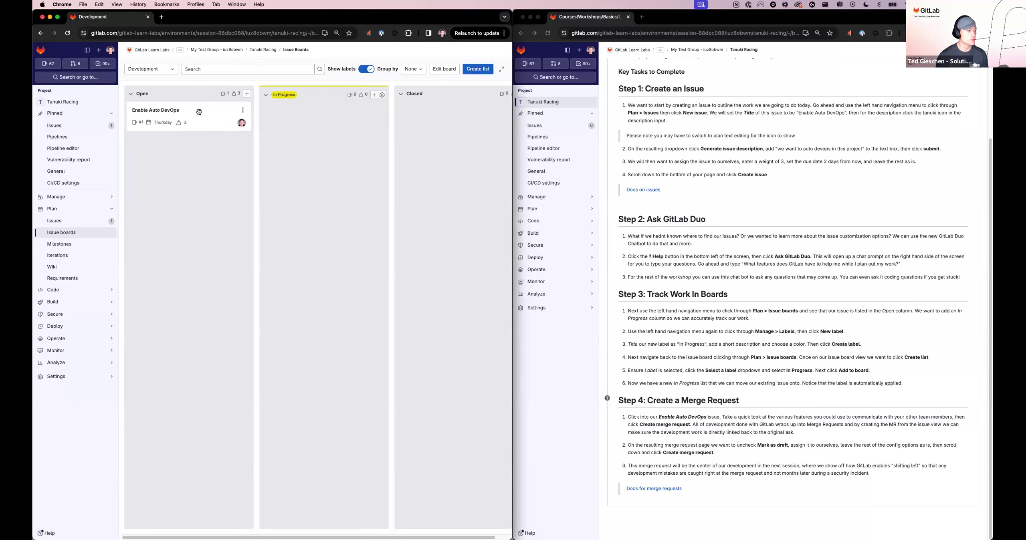
drag(201, 110, 326, 142)
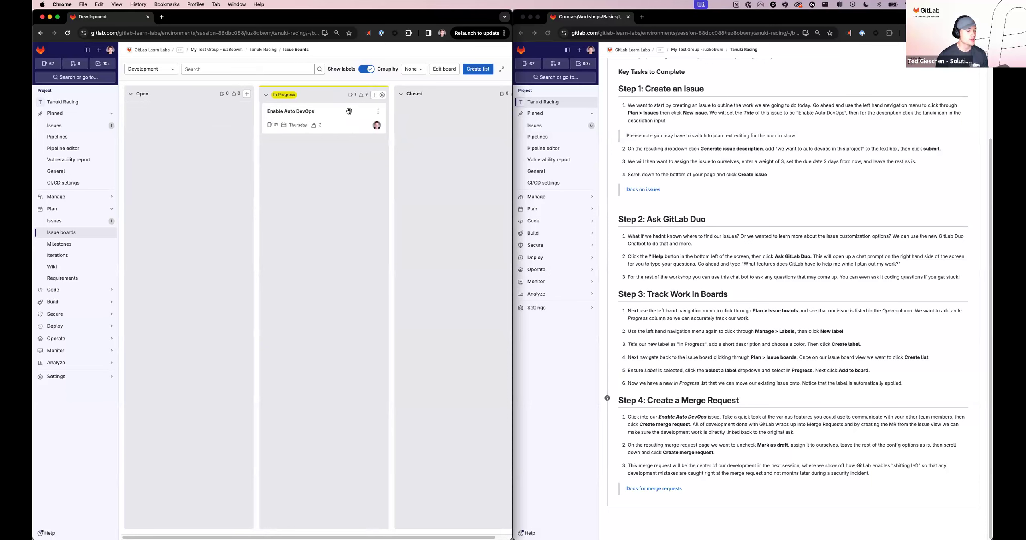
click(350, 111)
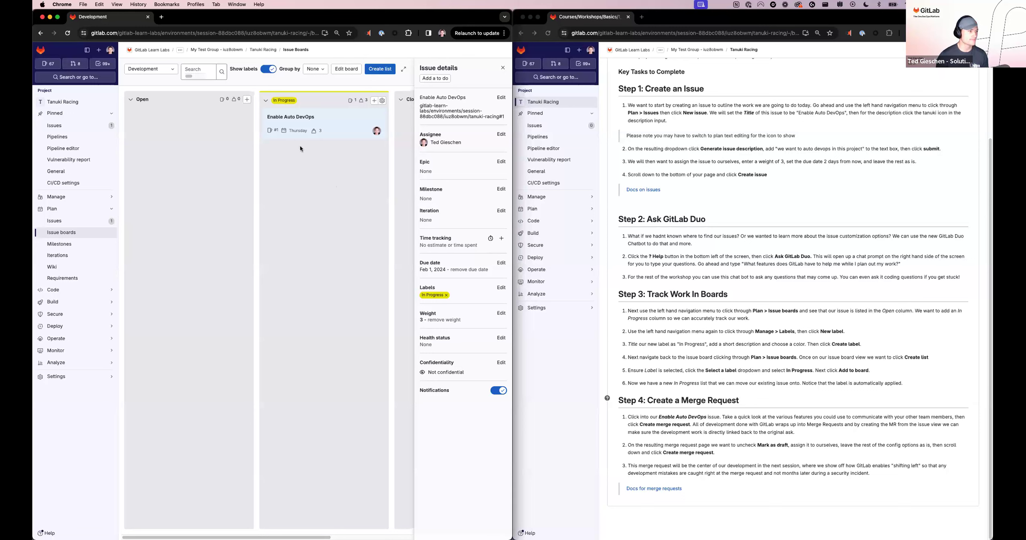
Step: Open the full Enable Auto DevOps issue and create a draft merge request from it with the default settings
click(291, 117)
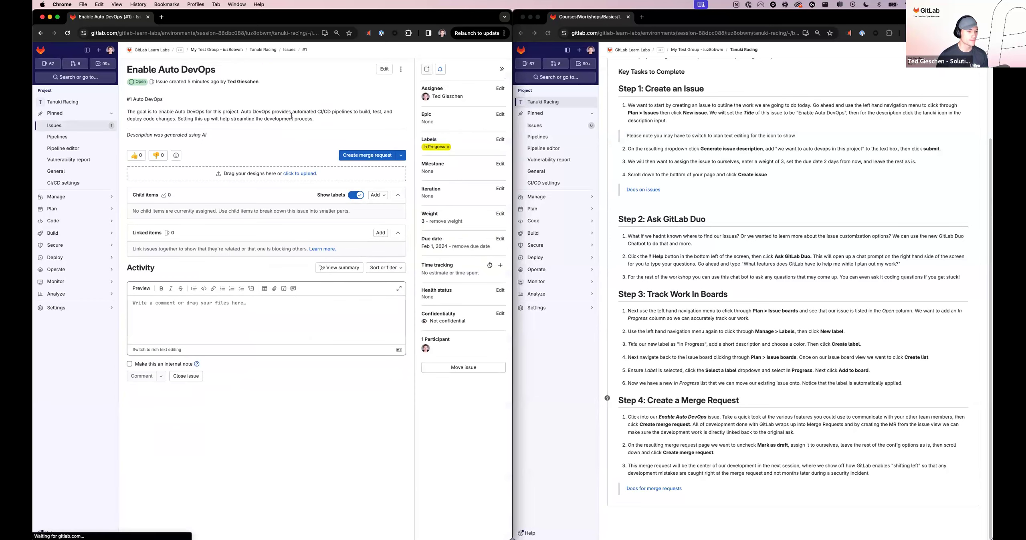
click(503, 69)
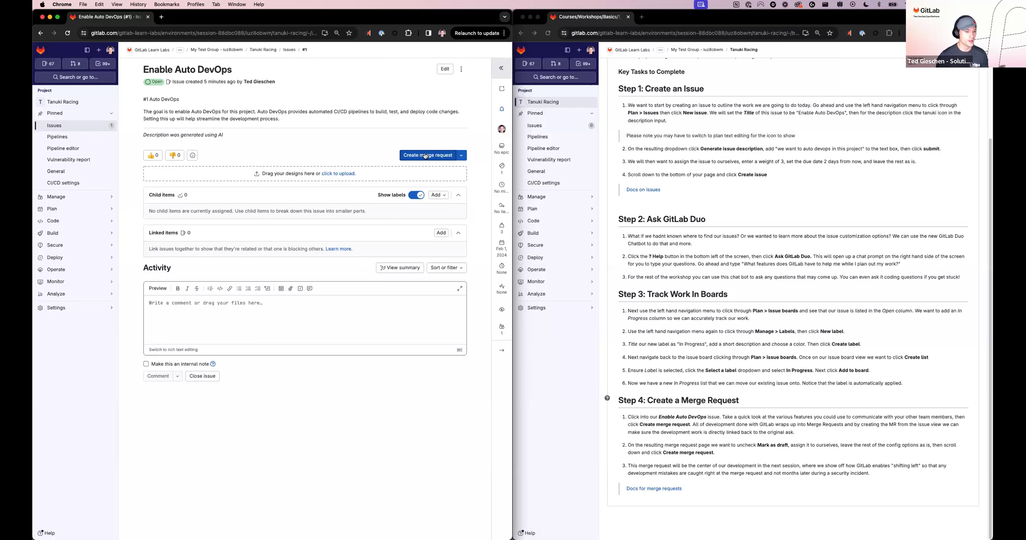
click(426, 156)
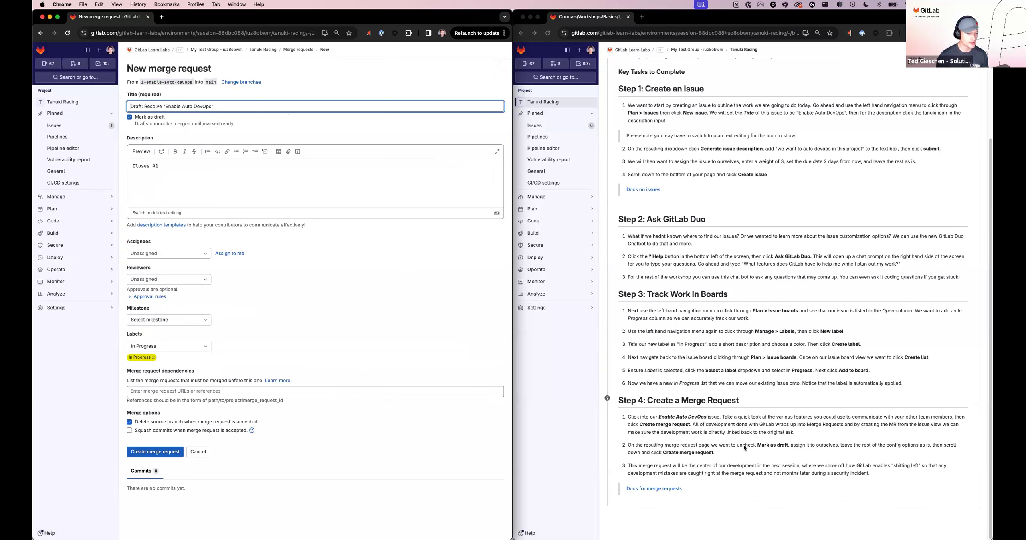
click(148, 453)
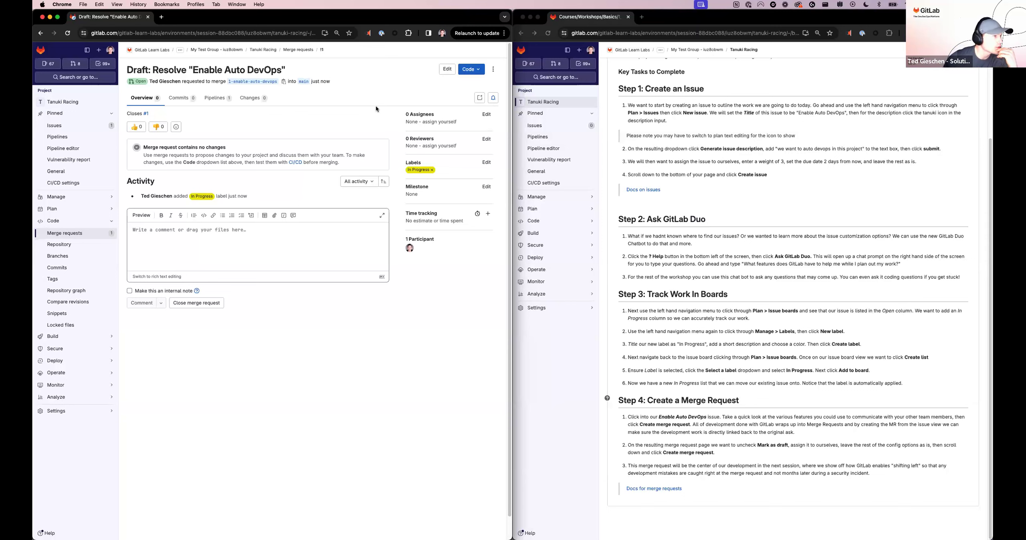
Step: Widen the browser window, return to the Enable Auto DevOps issue and start another merge request from it
drag(513, 30, 608, 4)
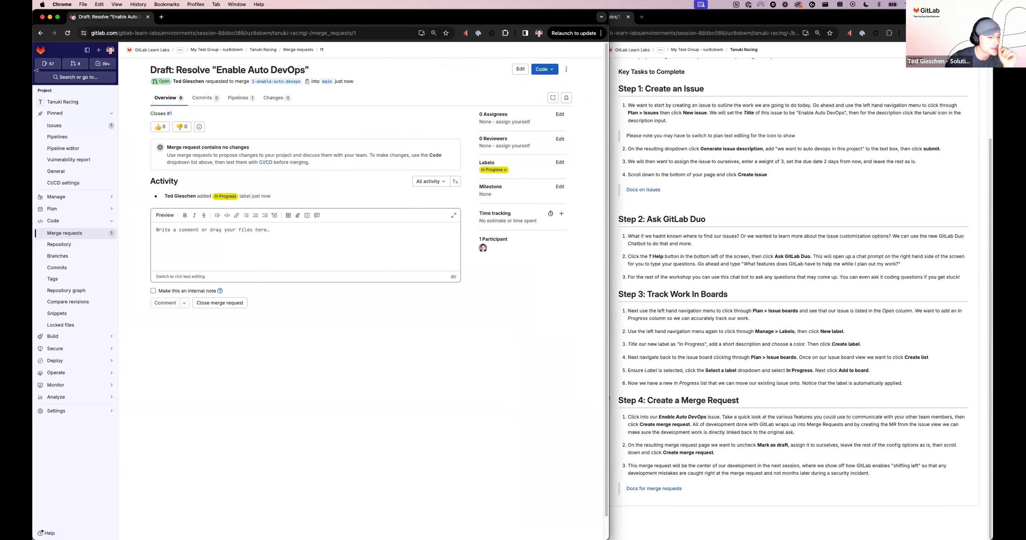
click(40, 33)
click(40, 34)
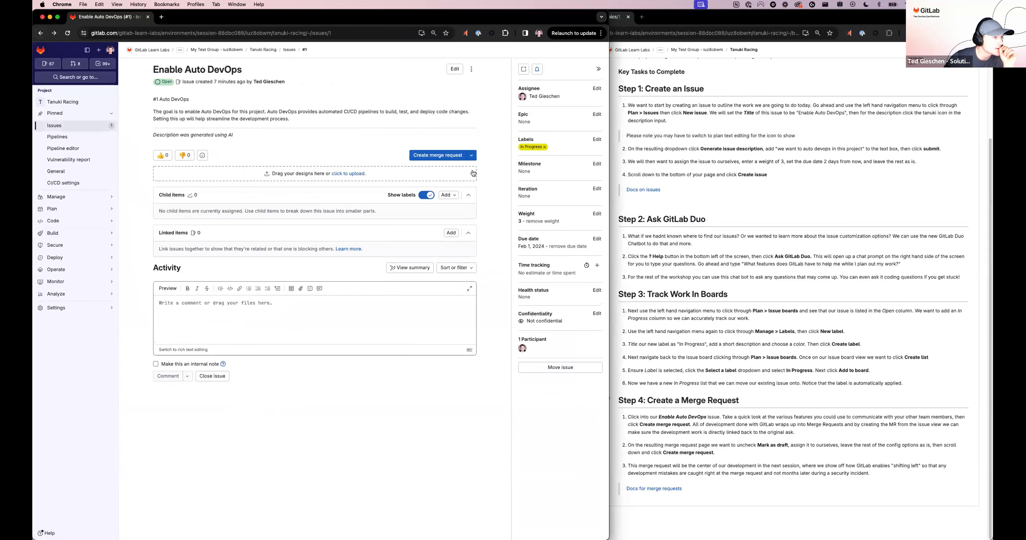
click(430, 156)
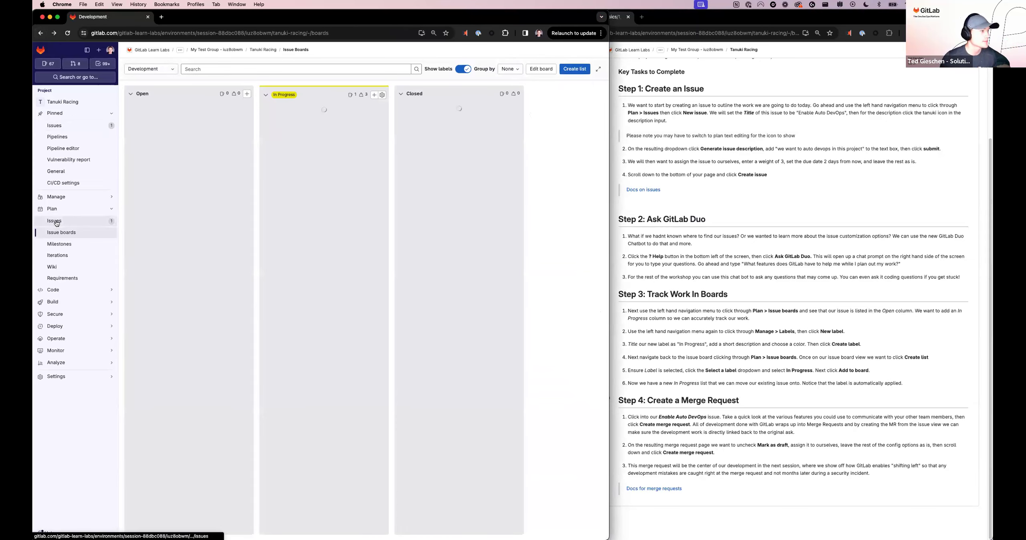
click(57, 221)
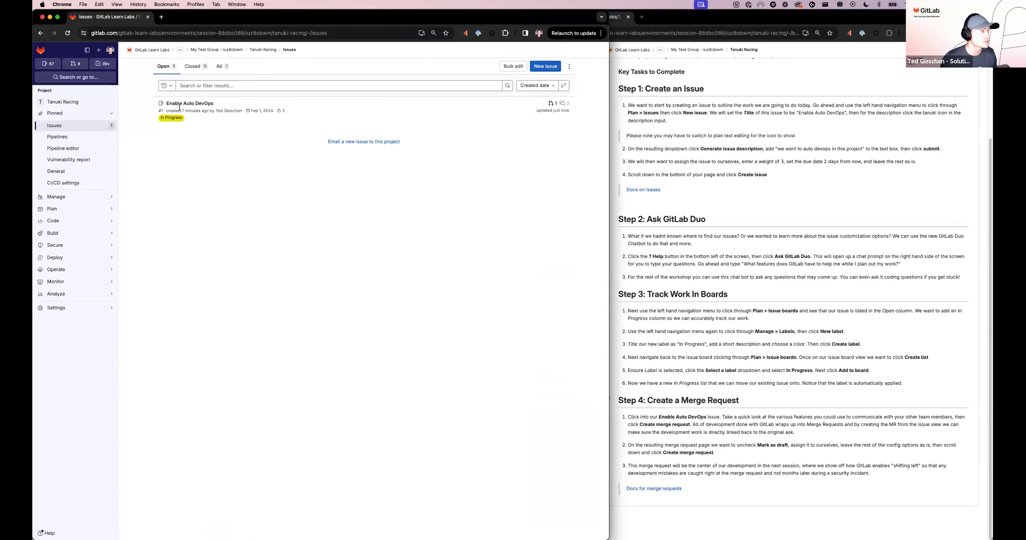
click(185, 105)
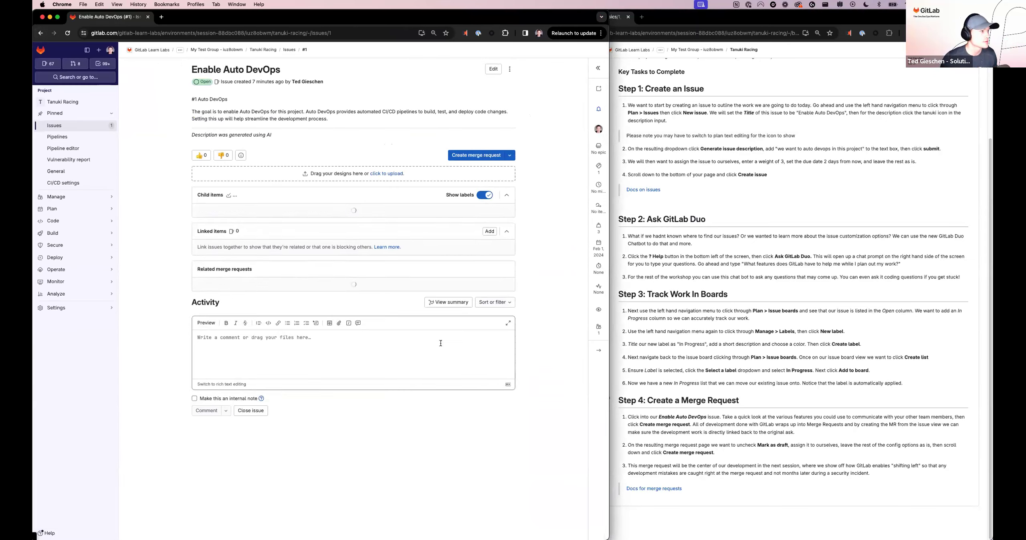
click(477, 156)
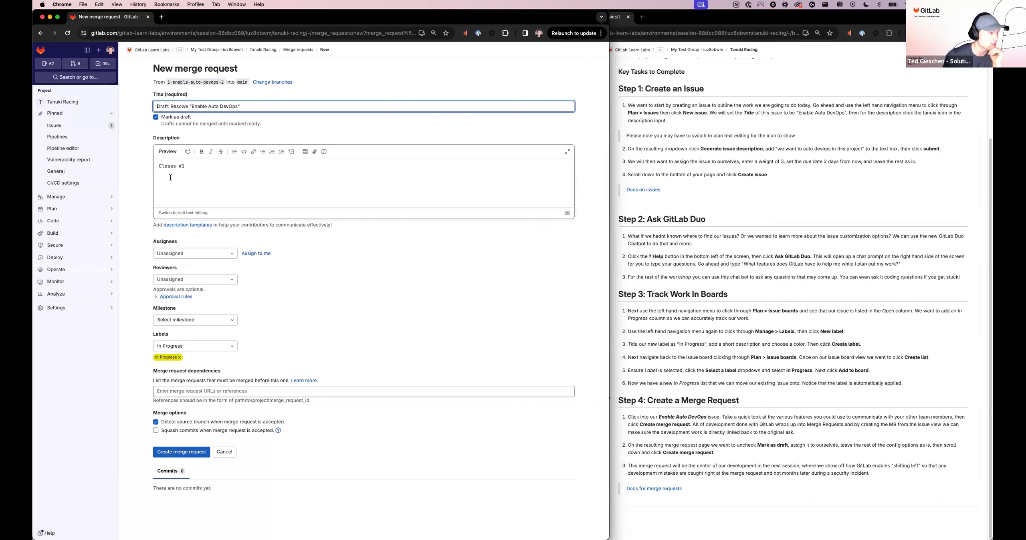
Step: Unmark the new merge request as draft, assign it to yourself and create it
click(156, 118)
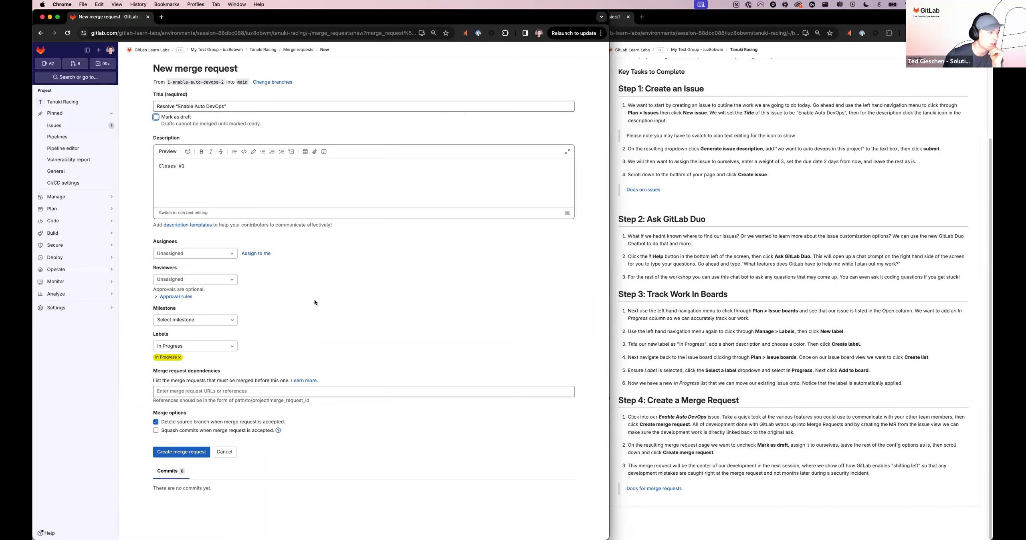
click(257, 254)
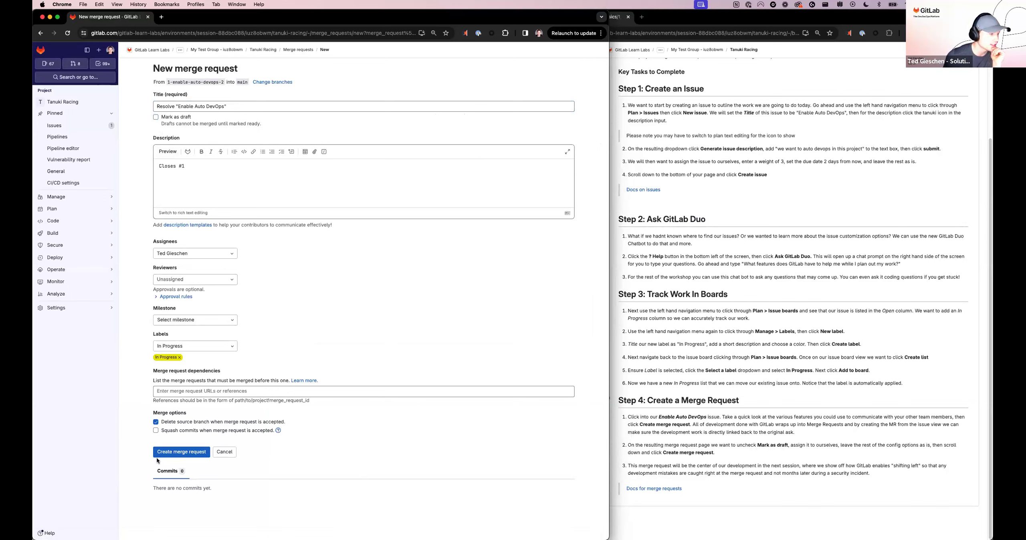
click(167, 456)
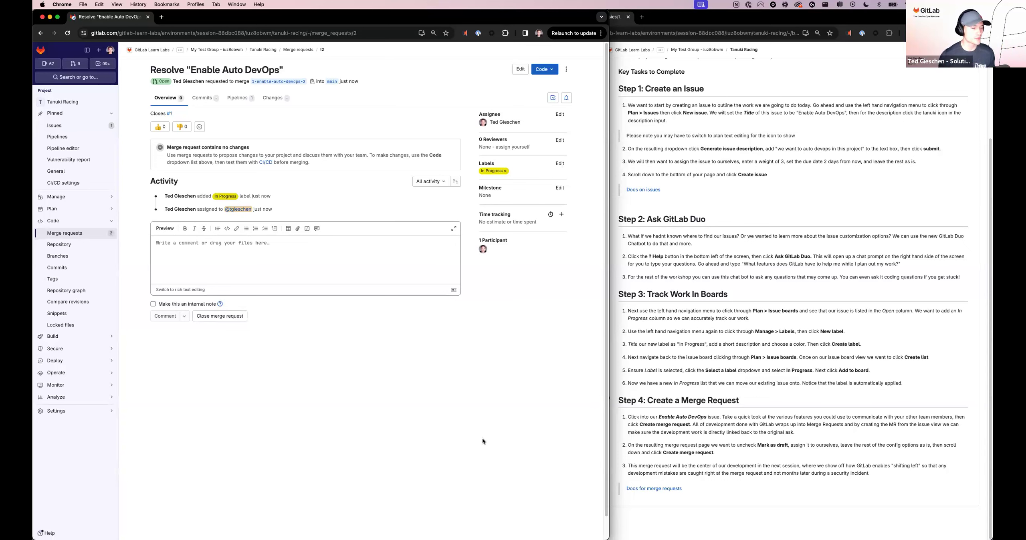
drag(609, 12, 513, 4)
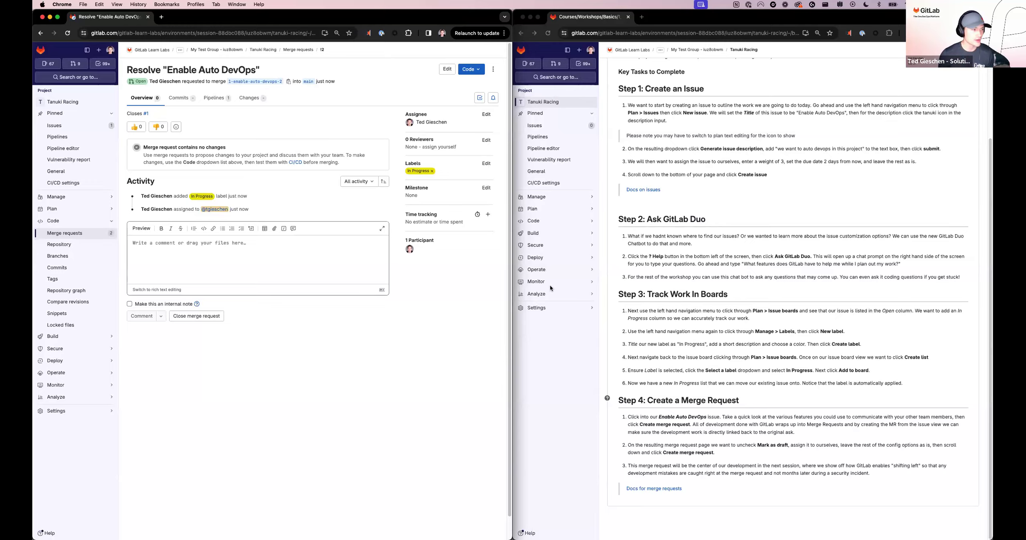
Step: Switch to the full-screen 10 Minute Timer video and start playing it
key(ctrl+Left)
key(ctrl+Left)
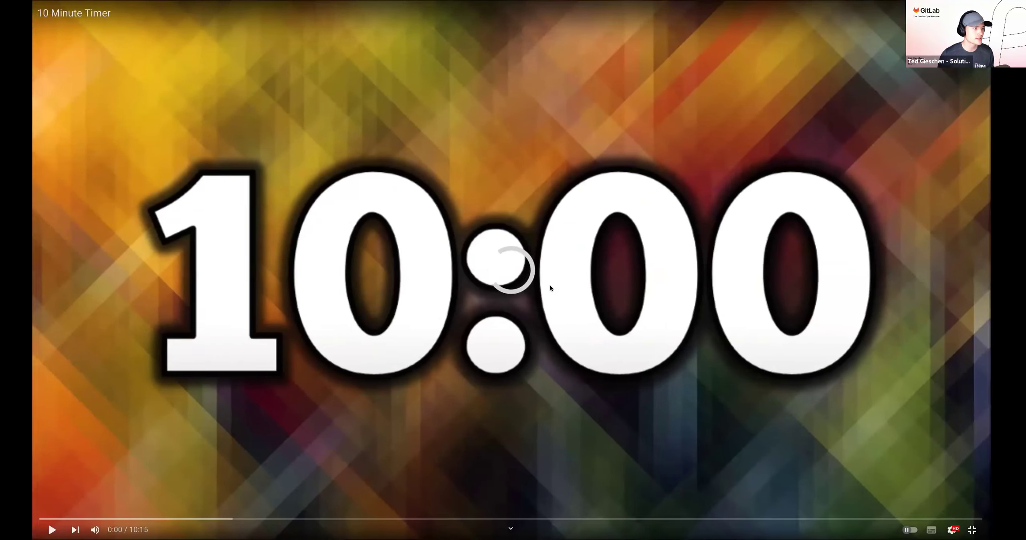
click(55, 530)
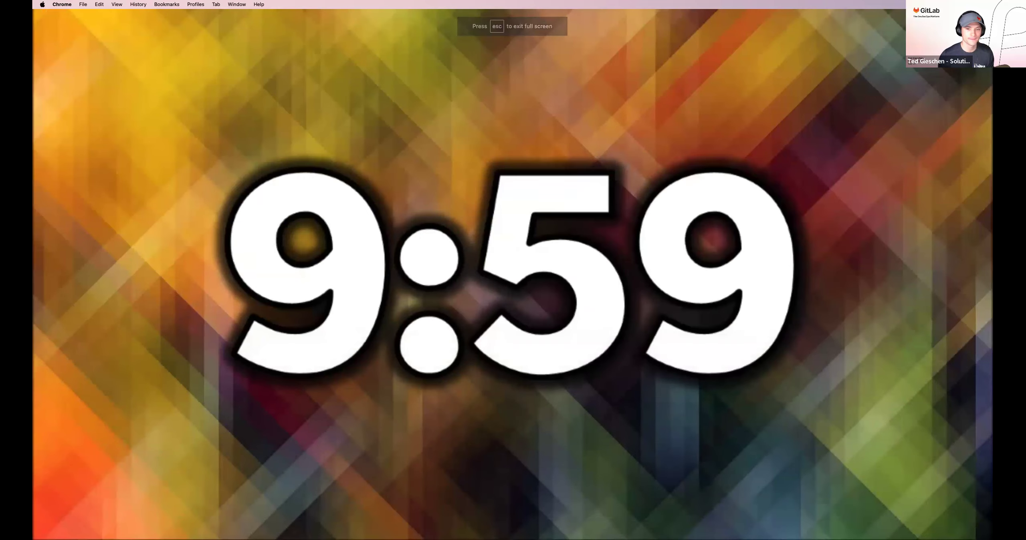
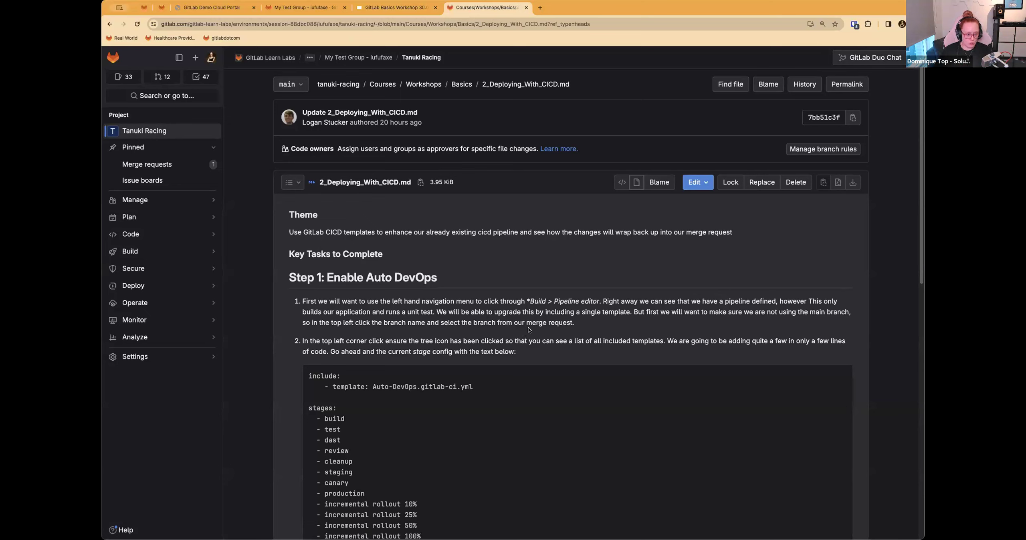
Step: Open the Resolve "Enable Auto DevOps" merge request from the Tanuki Racing merge request list in a separate tab beside the workshop instructions
mouse_move(141, 217)
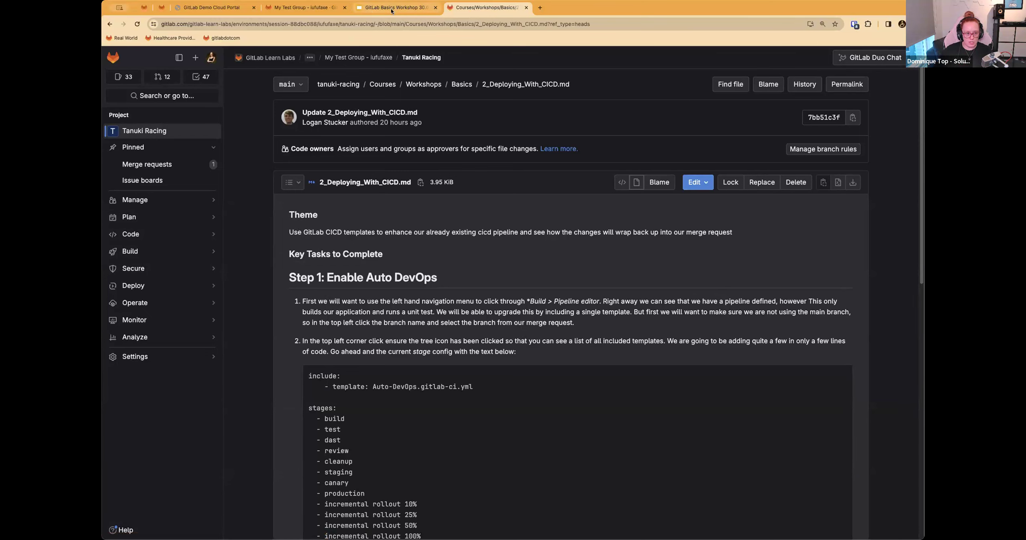
click(498, 57)
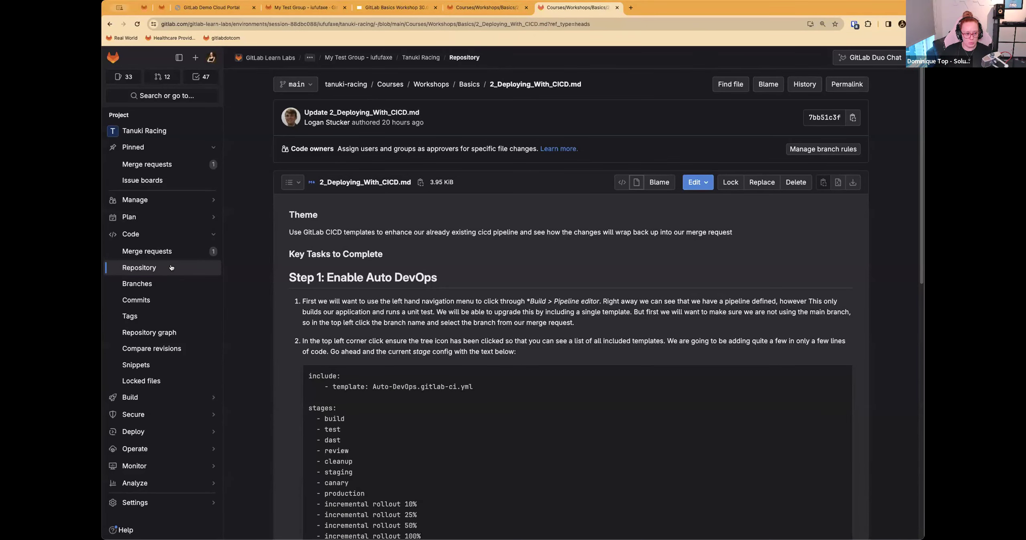
click(172, 252)
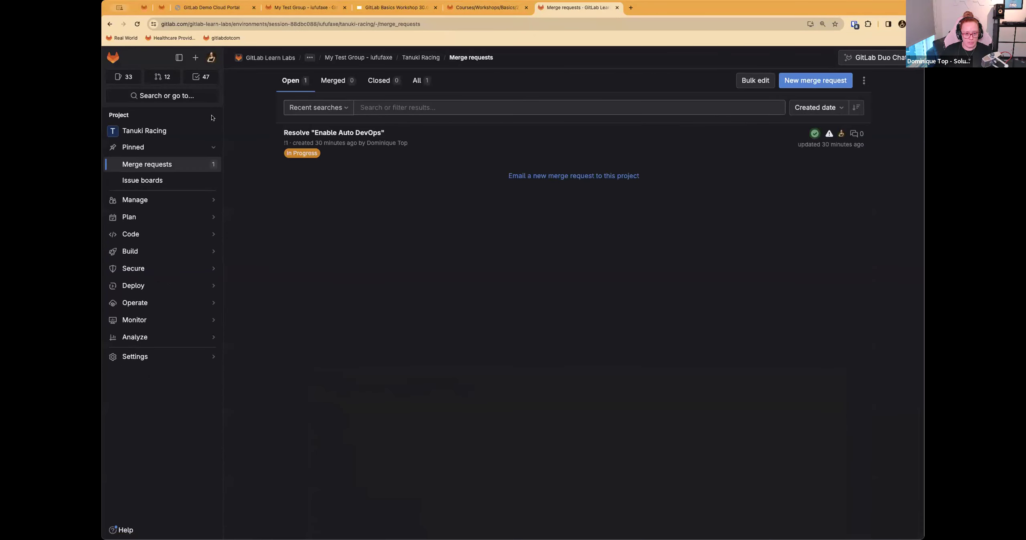
click(486, 8)
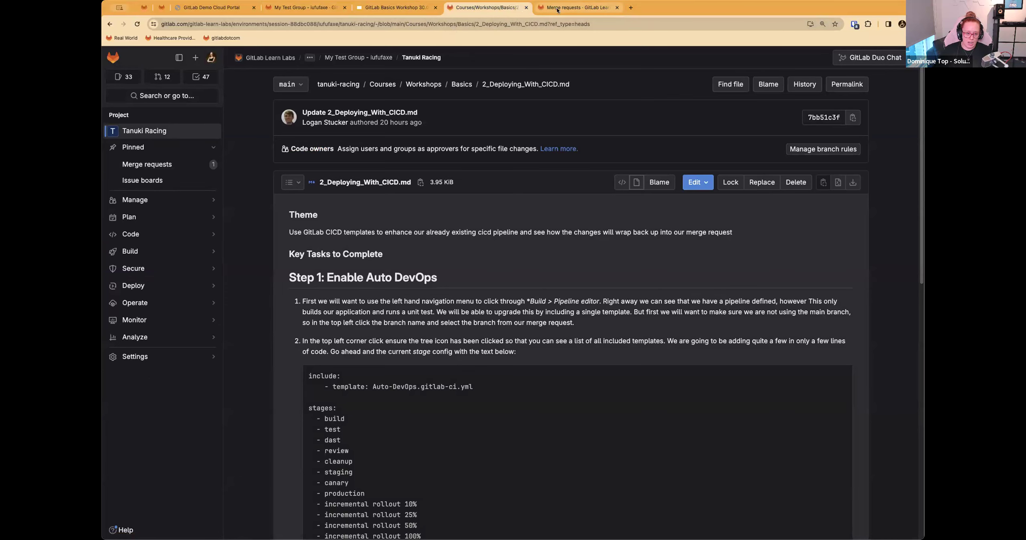
click(573, 9)
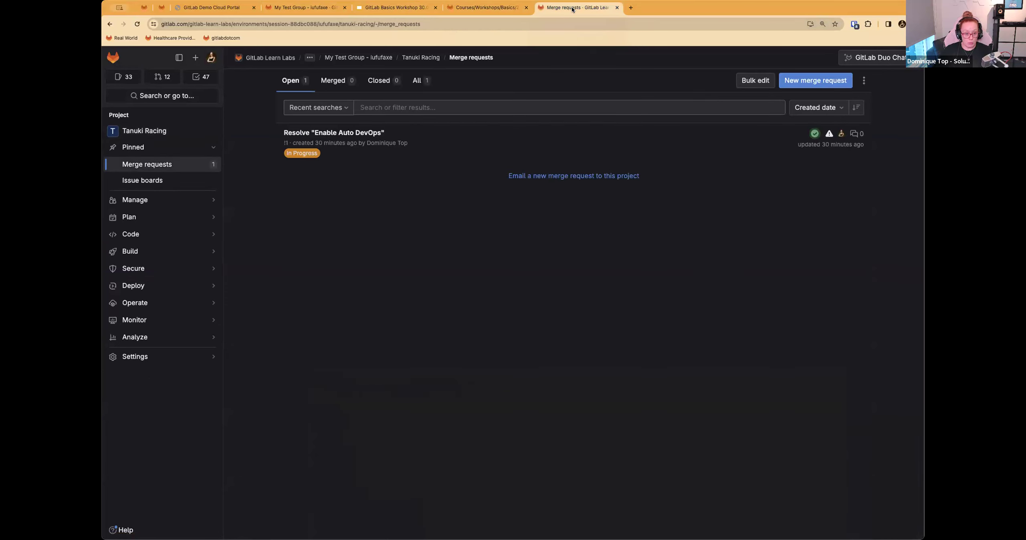
click(314, 133)
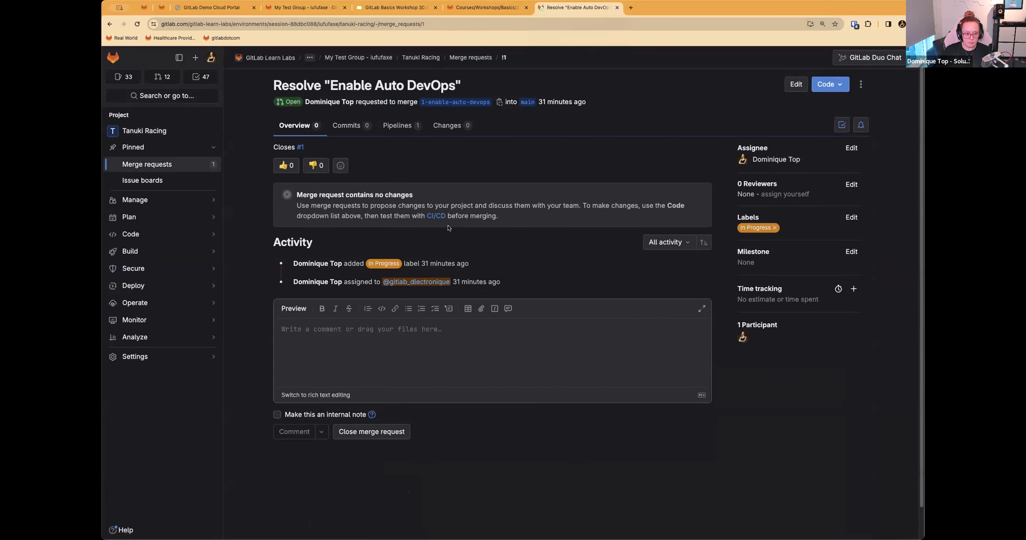
Step: Check the merge request's pipelines and return to its overview
mouse_move(445, 265)
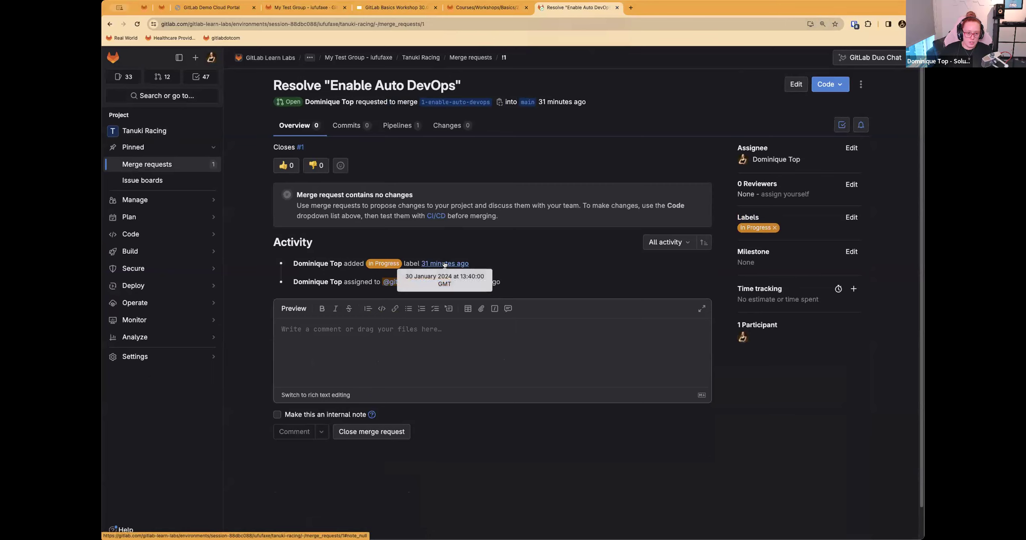
click(397, 126)
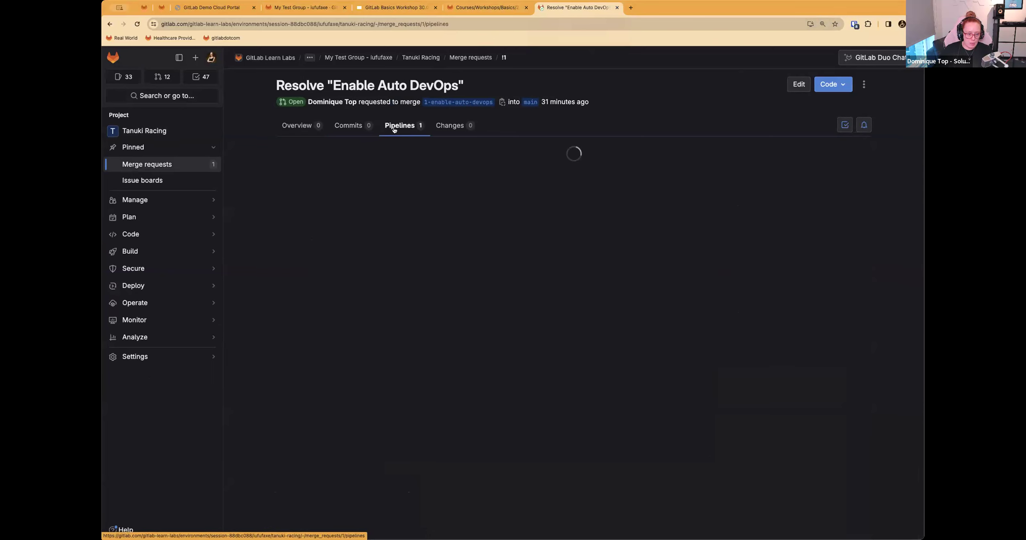
click(300, 127)
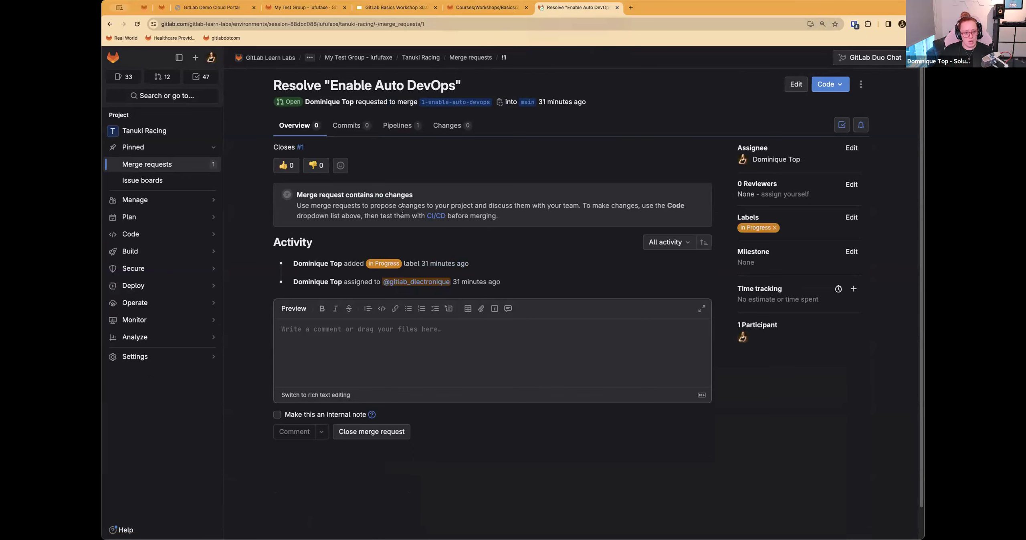
Step: Read the Step 1: Enable Auto DevOps instructions in 2_Deploying_With_CICD.md
click(457, 12)
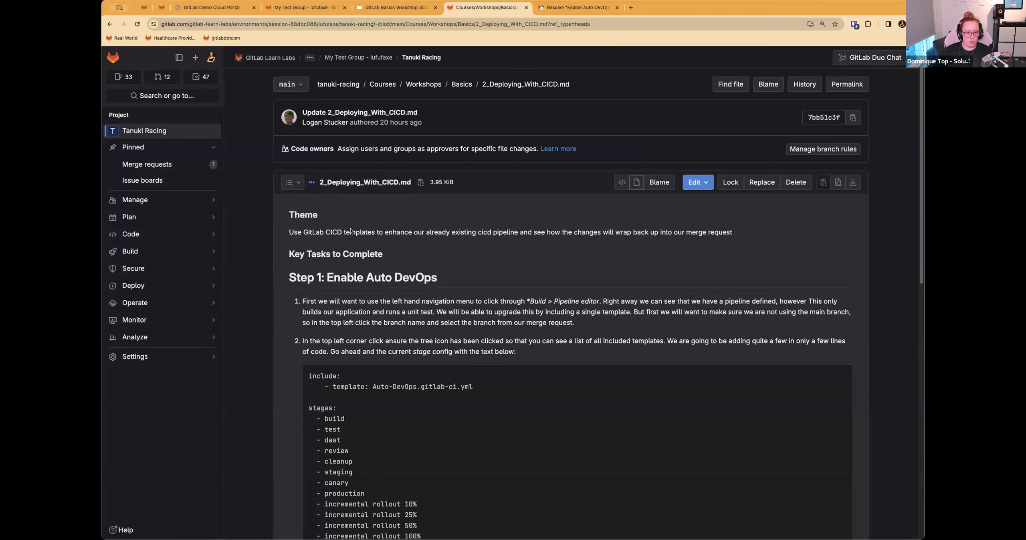
scroll(303, 248, down, 2)
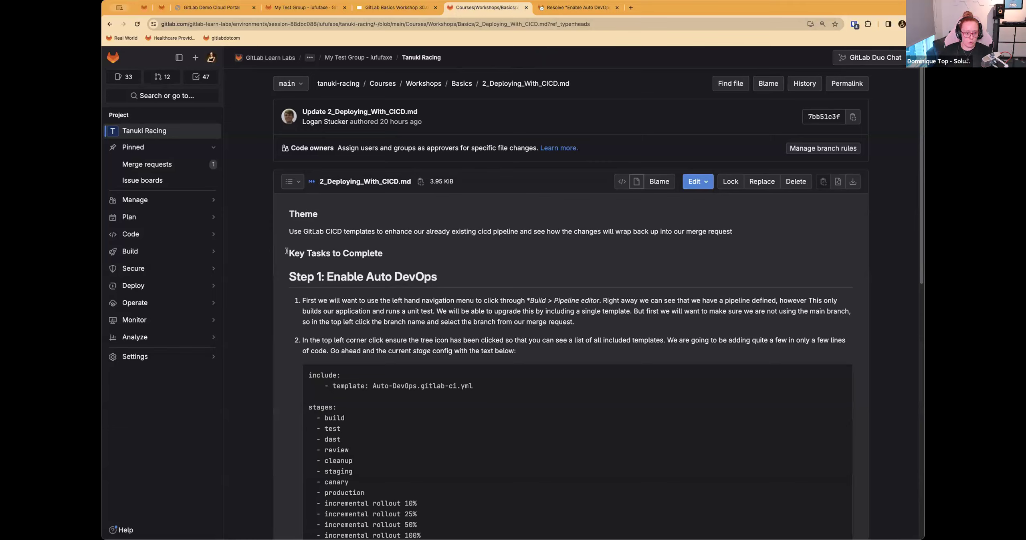
drag(284, 229, 436, 232)
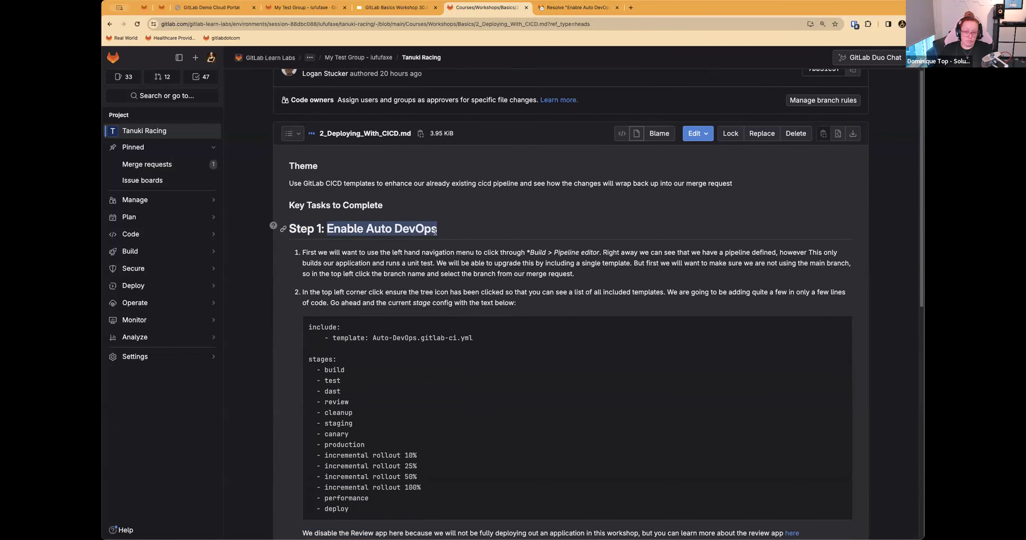
scroll(409, 213, down, 2)
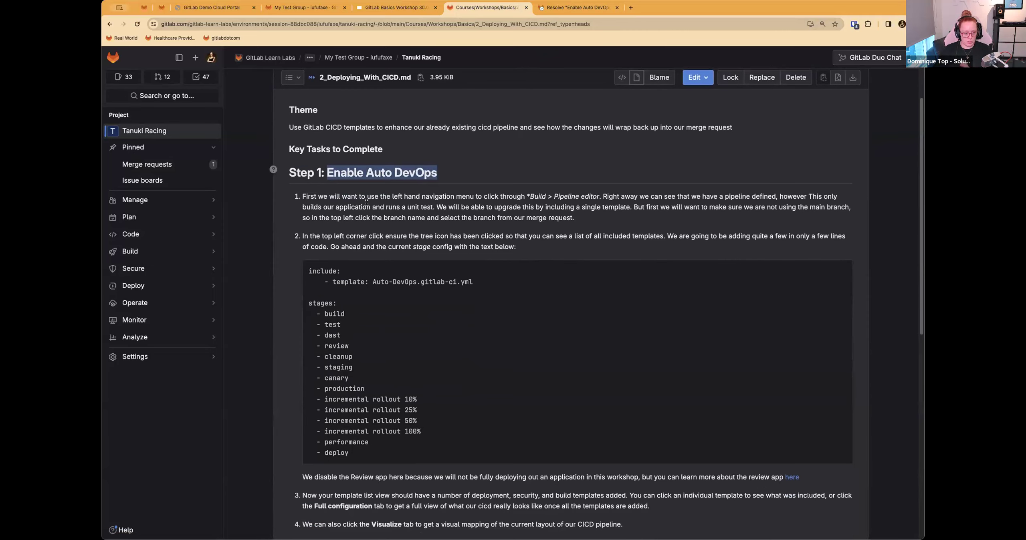
Step: Open the project's pipeline editor and examine the CI configuration on the main branch
click(567, 9)
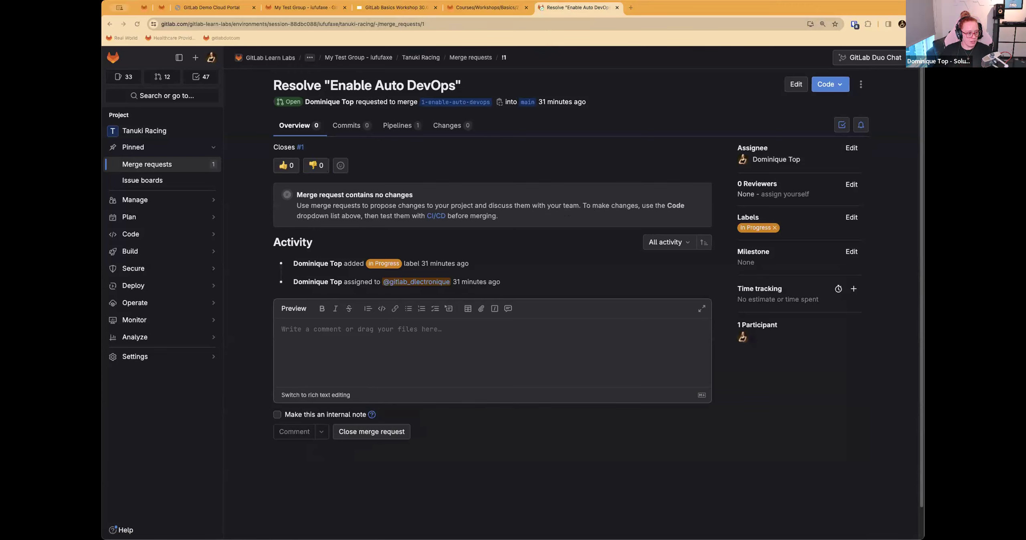
mouse_move(168, 250)
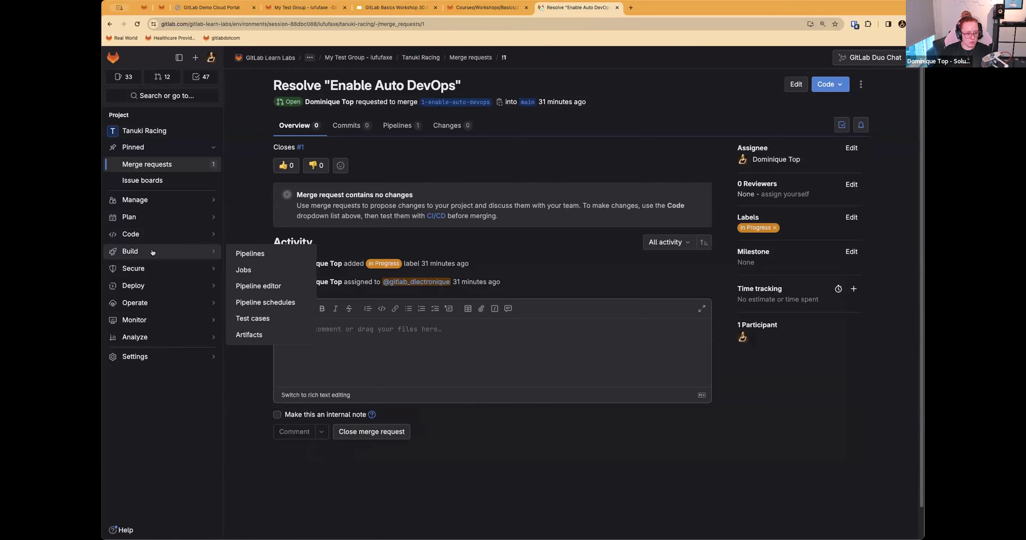
click(265, 288)
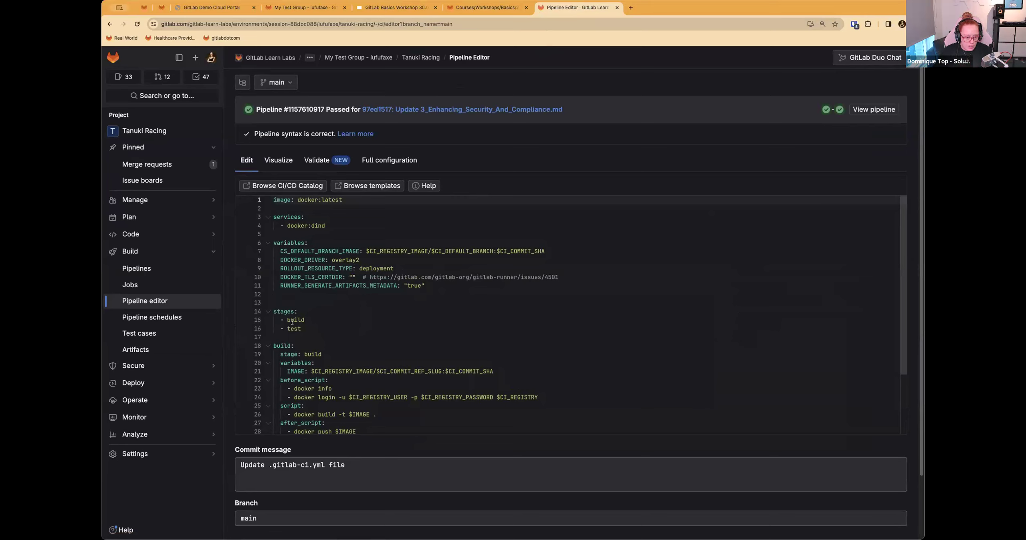
scroll(305, 305, down, 5)
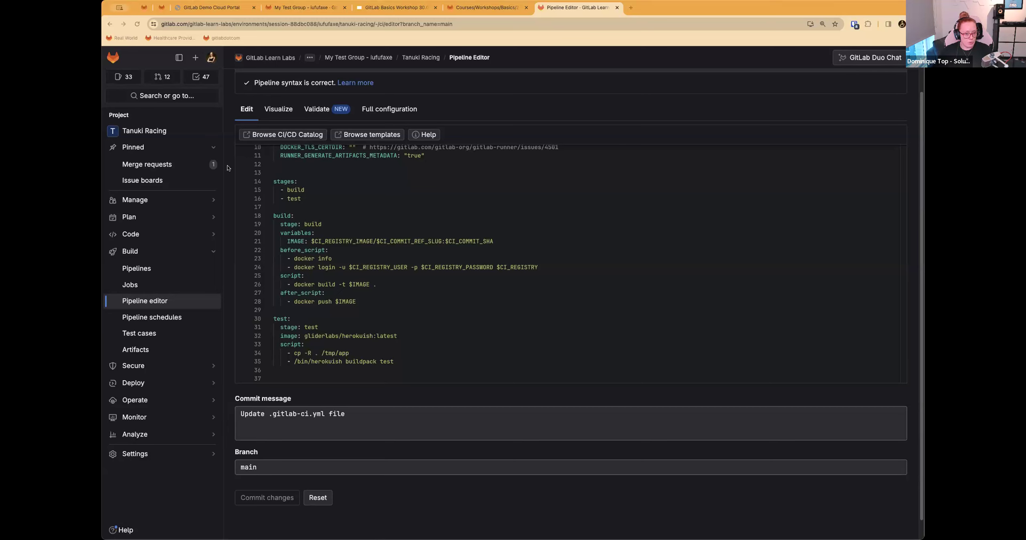
scroll(288, 154, up, 5)
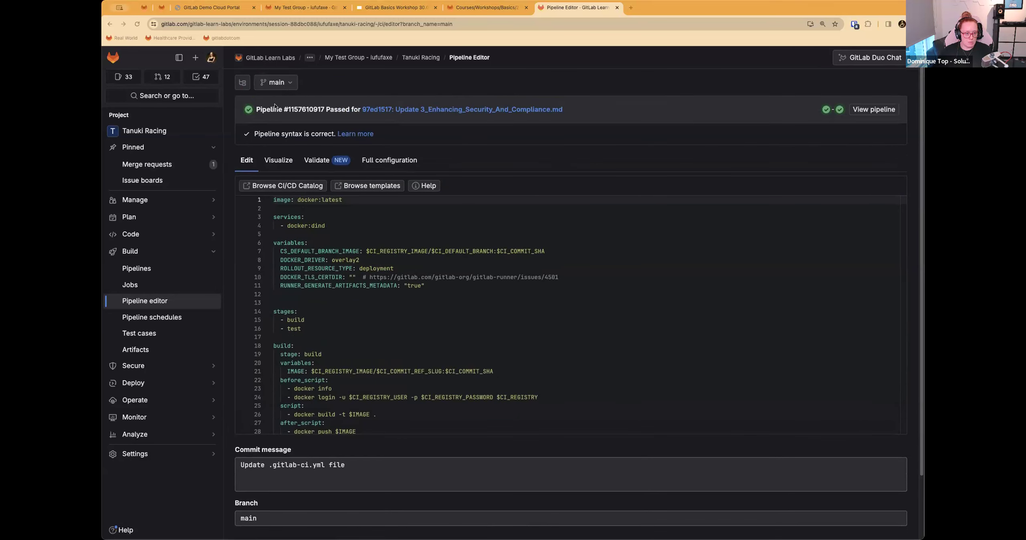
Step: Look through the pipeline editor's branch list, then reopen the Enable Auto DevOps merge request to check its source branch
click(281, 81)
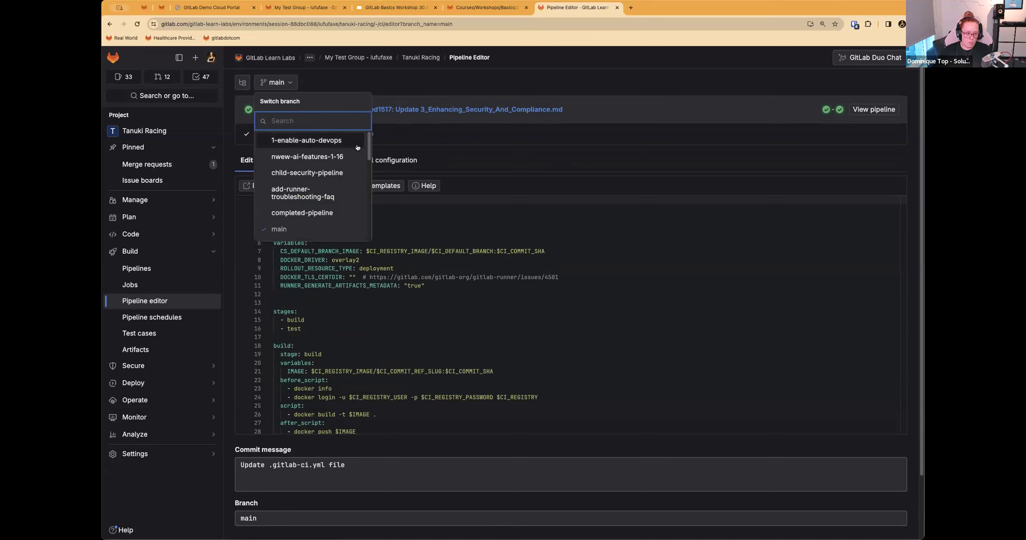
scroll(333, 139, down, 5)
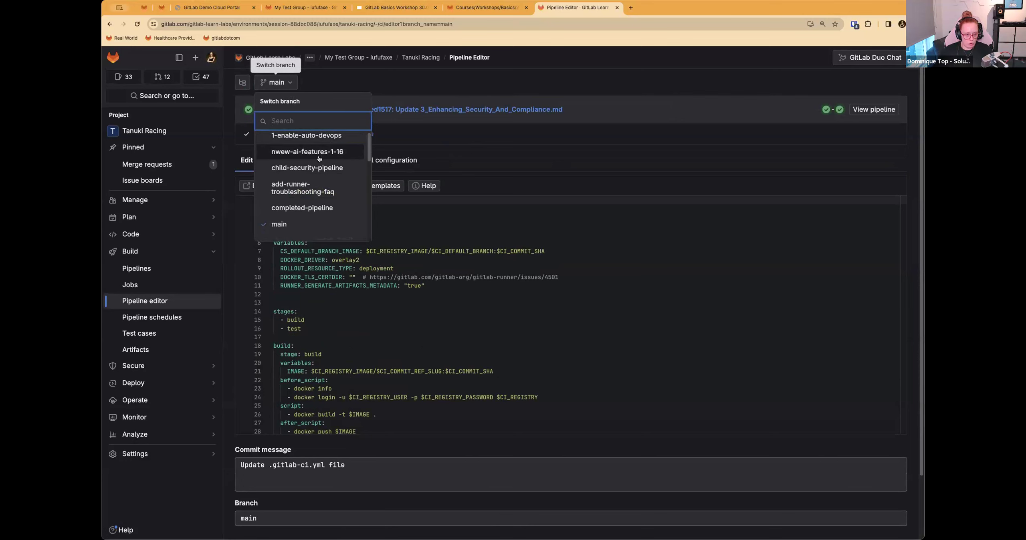
click(373, 79)
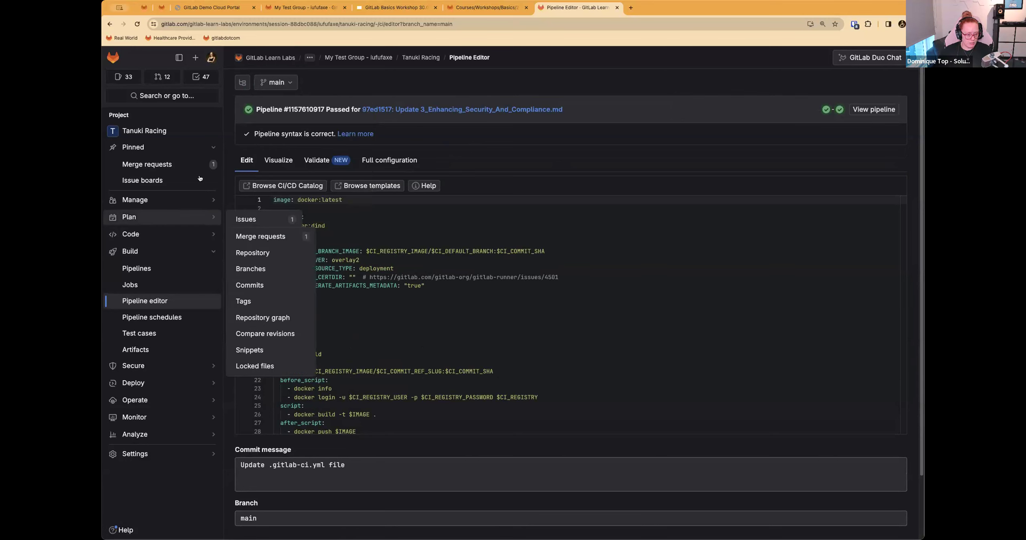
click(248, 237)
click(365, 134)
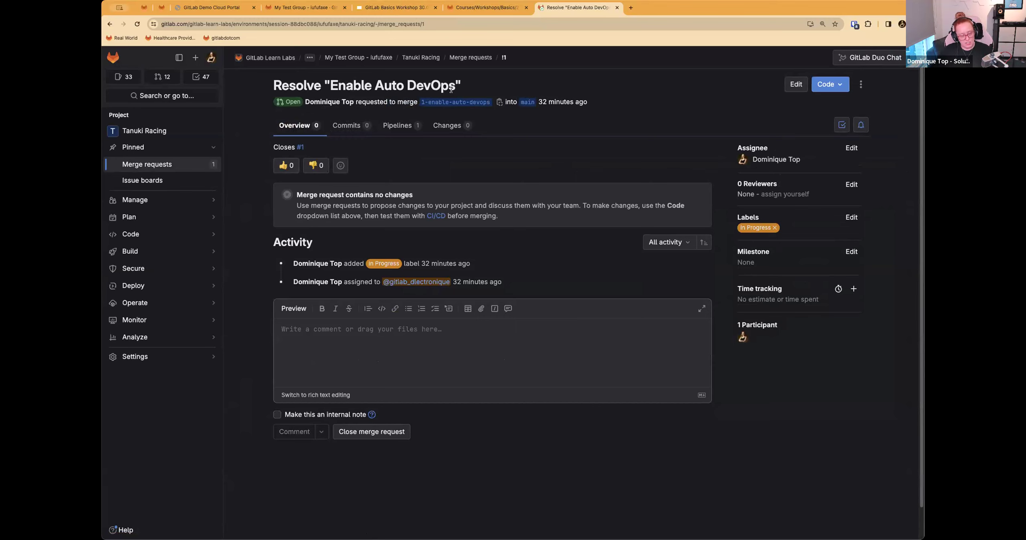
Step: Open the pipeline editor on the 1-enable-auto-devops branch, then show its configuration file tree and dismiss the include hint
mouse_move(208, 252)
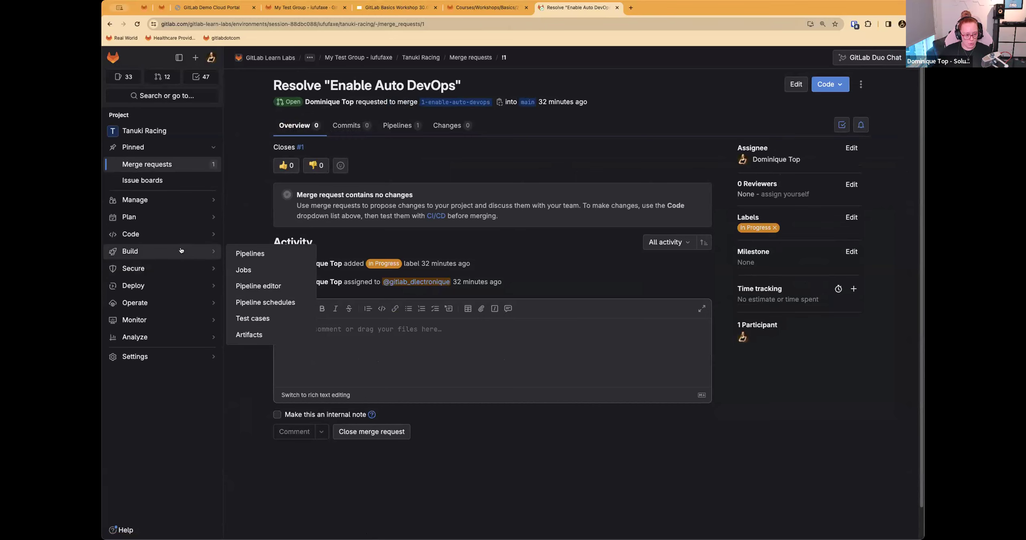
click(264, 286)
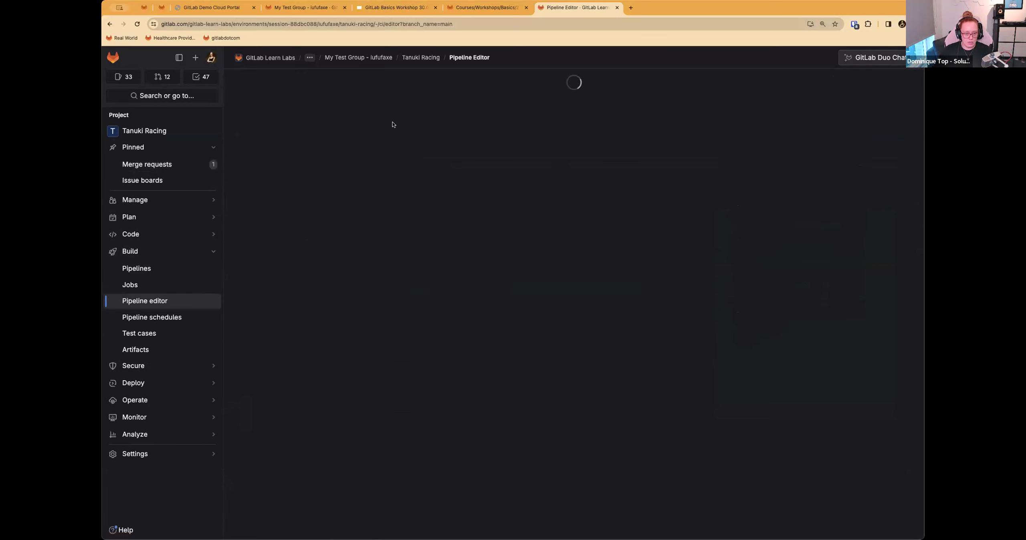
click(275, 82)
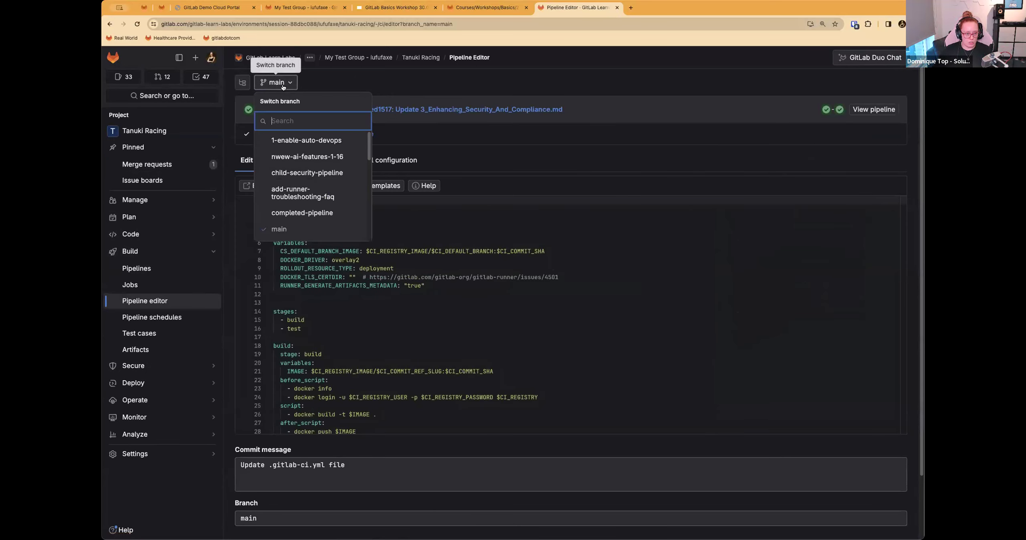
click(303, 141)
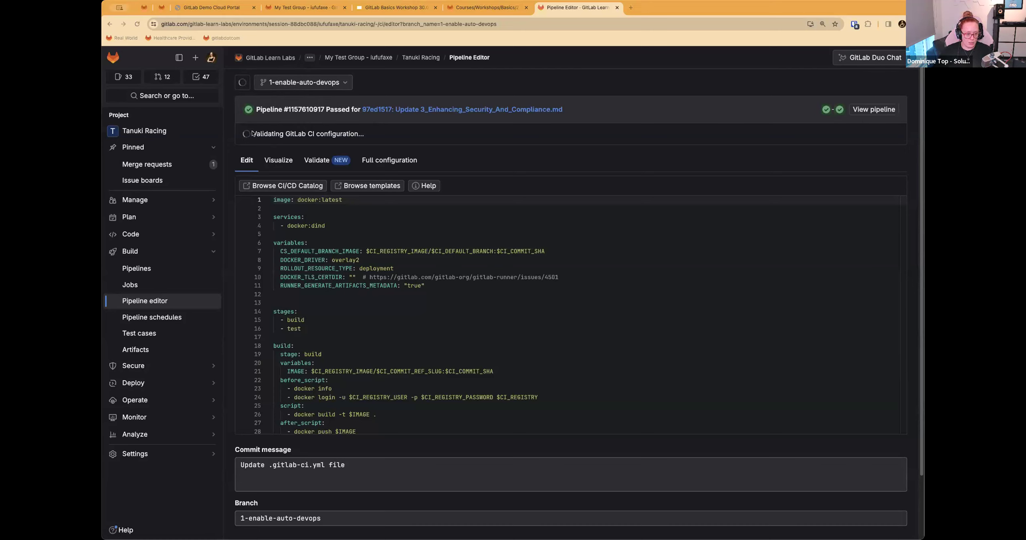
click(138, 24)
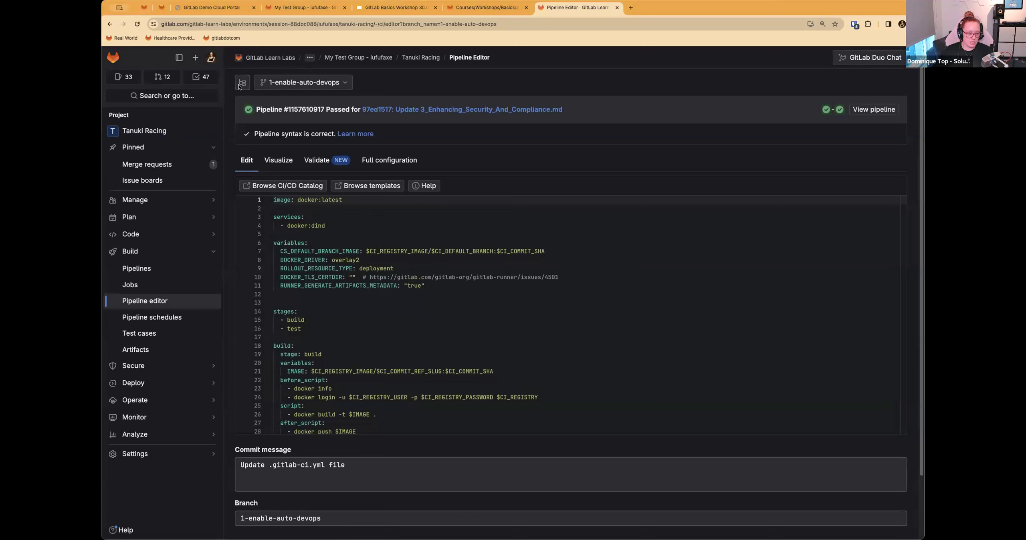
click(240, 86)
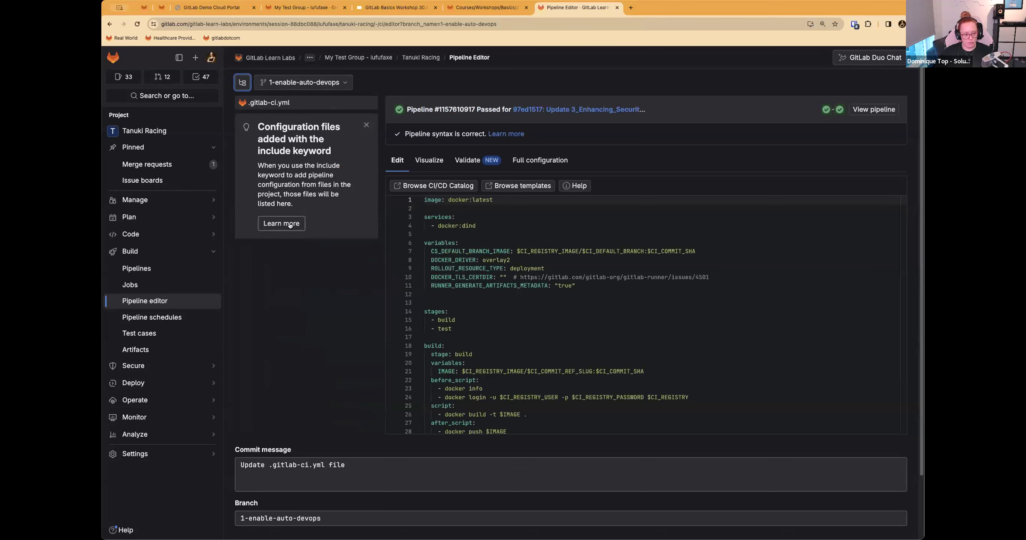
click(366, 125)
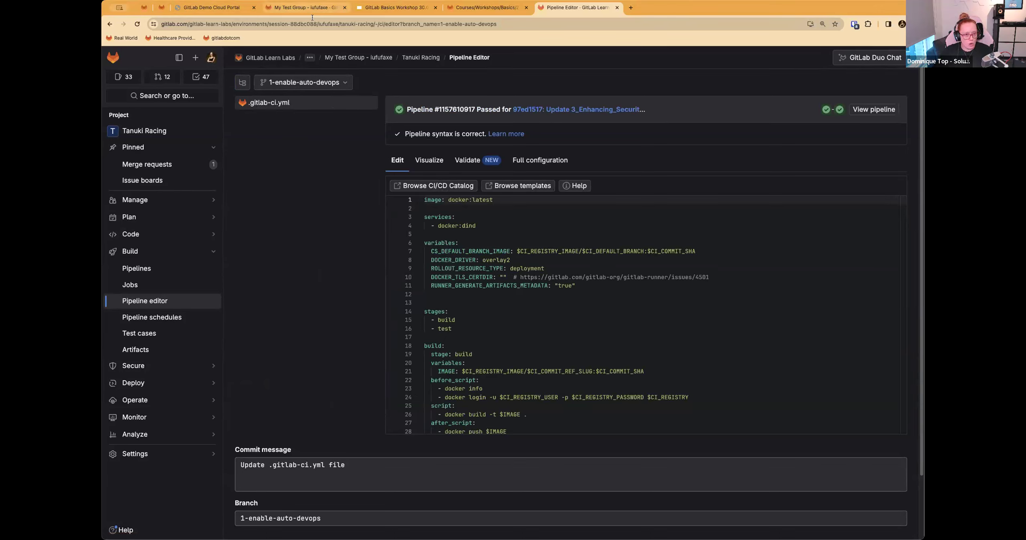
Step: Copy the include and stages code block from Step 1 of the 2_Deploying_With_CICD.md instructions
click(487, 7)
click(307, 266)
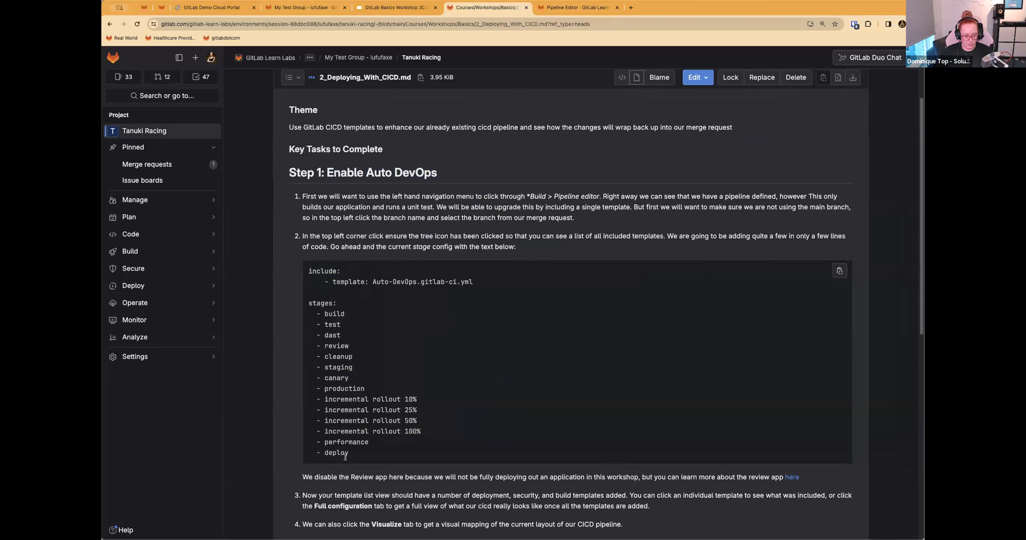
drag(308, 267, 366, 458)
key(super+c)
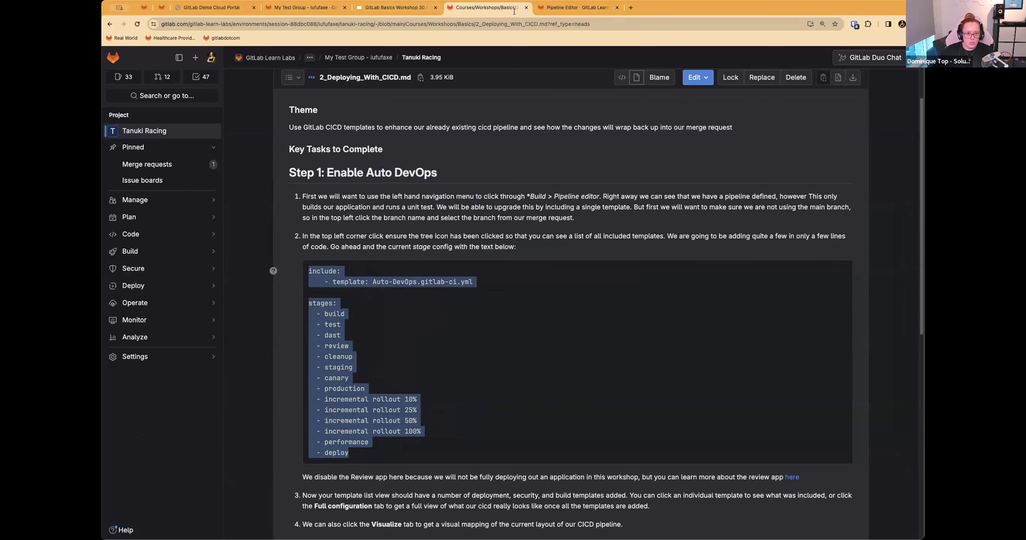
Step: Replace the build and test stages in .gitlab-ci.yml with the copied Auto-DevOps include and stages block, removing the leftover stages line
click(577, 7)
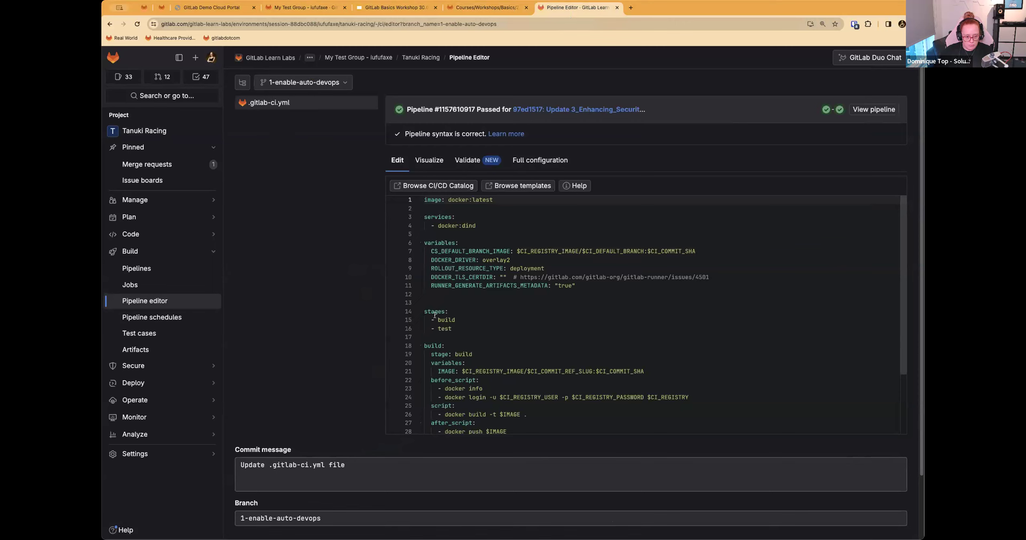
click(447, 328)
shift+click(423, 320)
scroll(460, 340, down, 4)
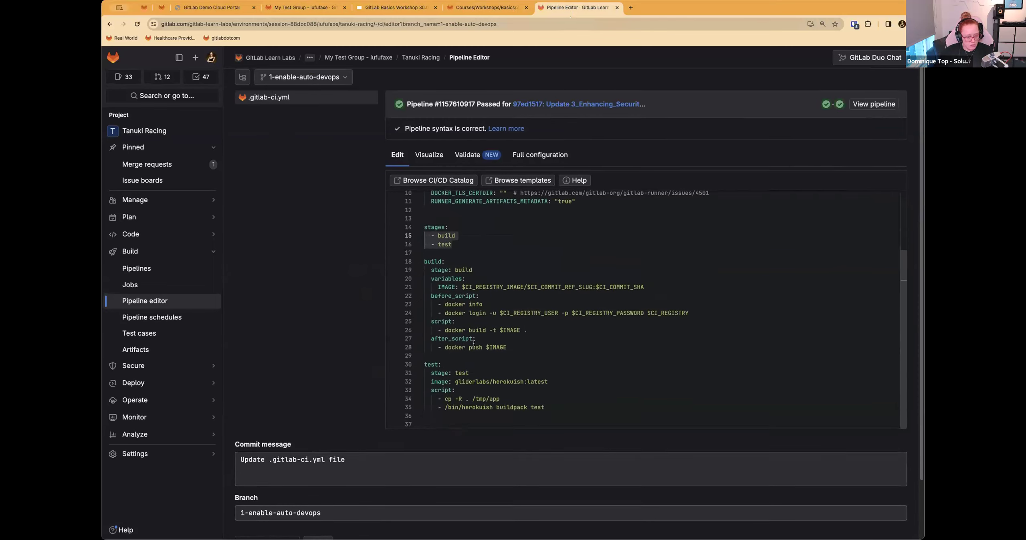
key(super+v)
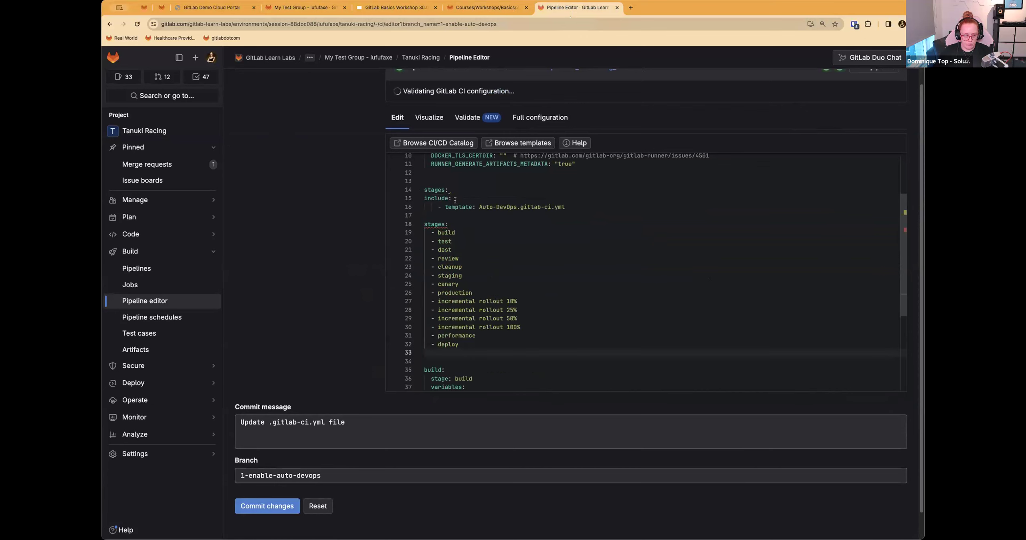
click(448, 190)
key(BackSpace)
key(BackSpace)
key(BackSpace)
key(BackSpace)
key(BackSpace)
key(BackSpace)
key(BackSpace)
key(BackSpace)
key(BackSpace)
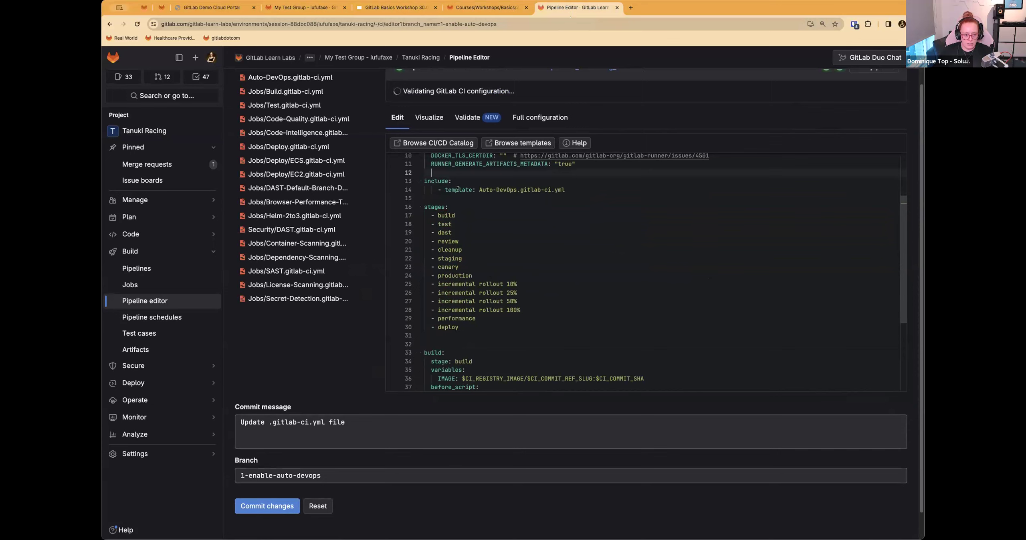
Step: Remove the extra blank line between the stages list and the build job in .gitlab-ci.yml
scroll(421, 233, up, 5)
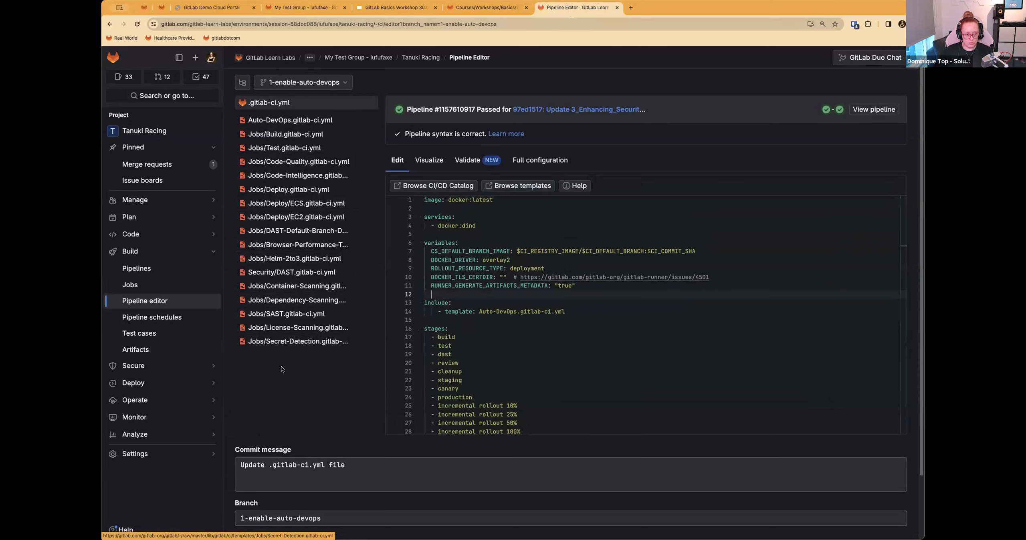
scroll(491, 358, down, 3)
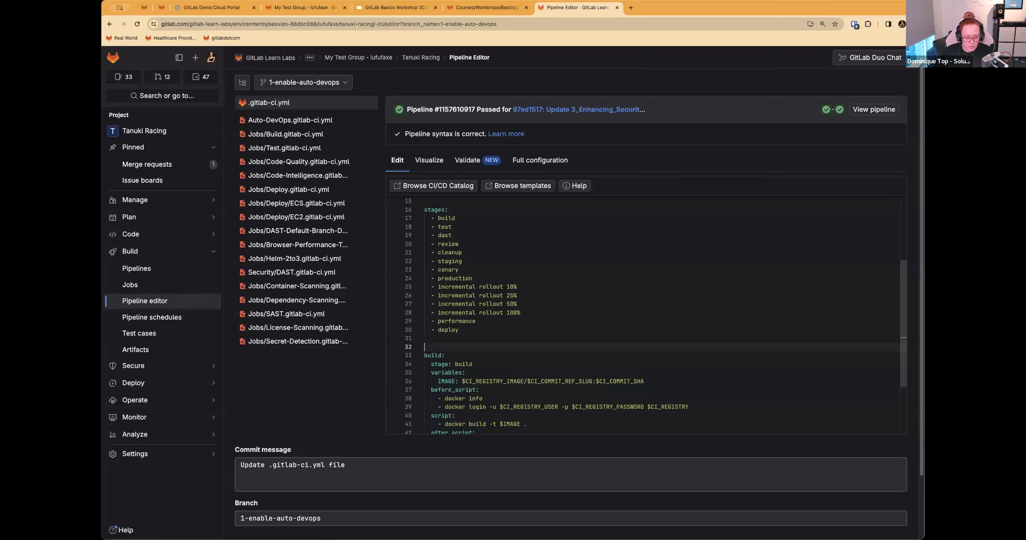
key(BackSpace)
scroll(483, 346, down, 3)
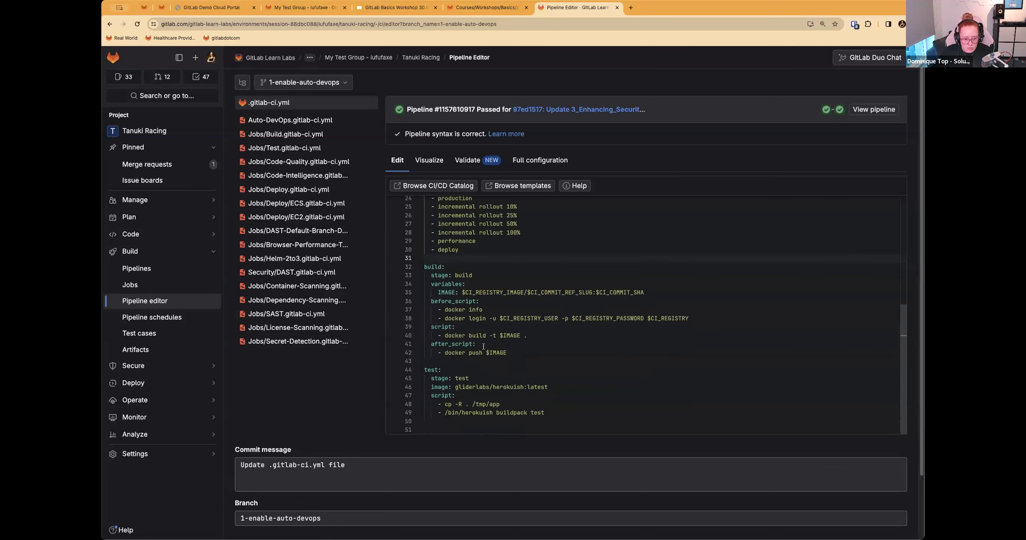
scroll(485, 346, up, 5)
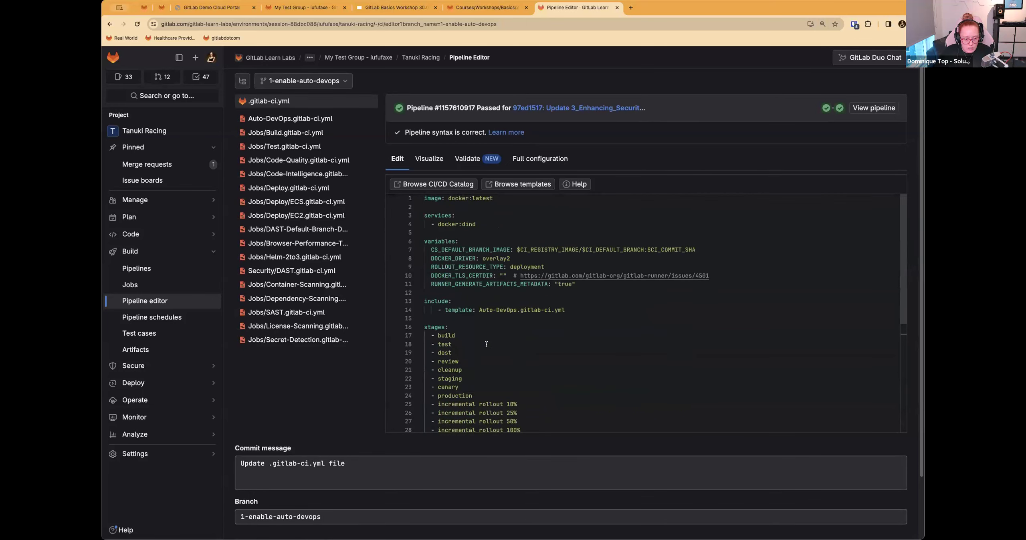
Step: Check the Step 1 instruction on replacing the current stage config against the remaining build and test jobs in the pipeline file
scroll(486, 344, down, 5)
drag(562, 346, 423, 298)
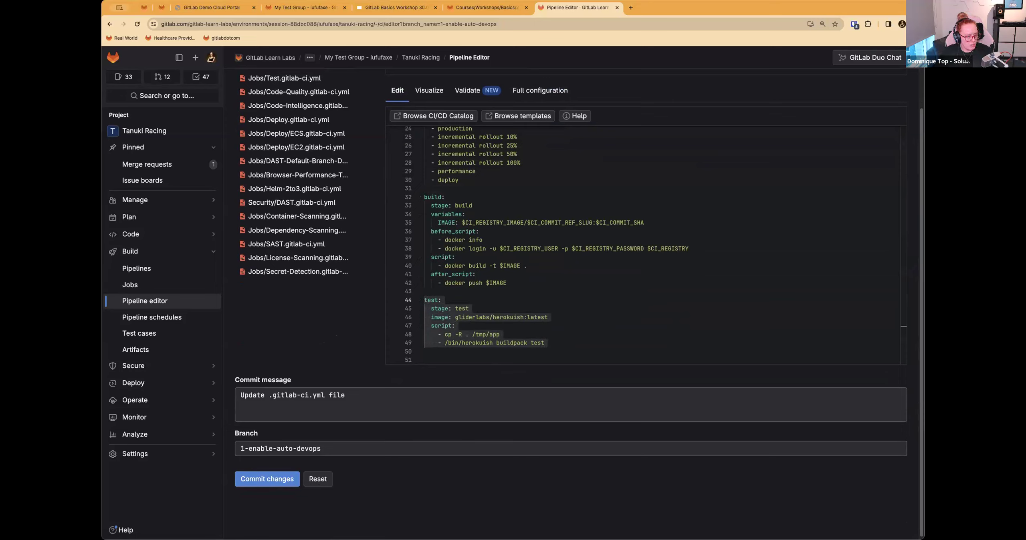
click(517, 7)
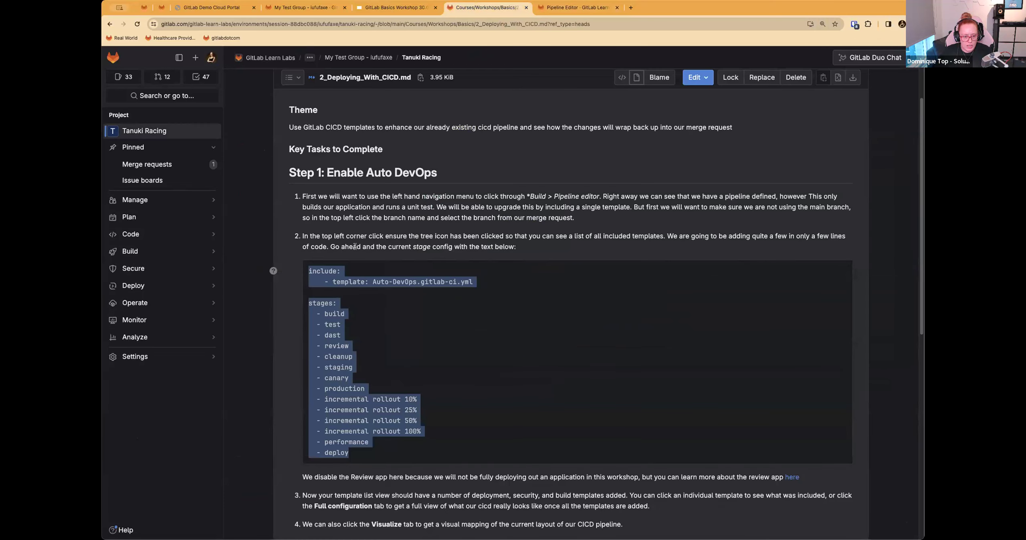
drag(378, 247, 455, 248)
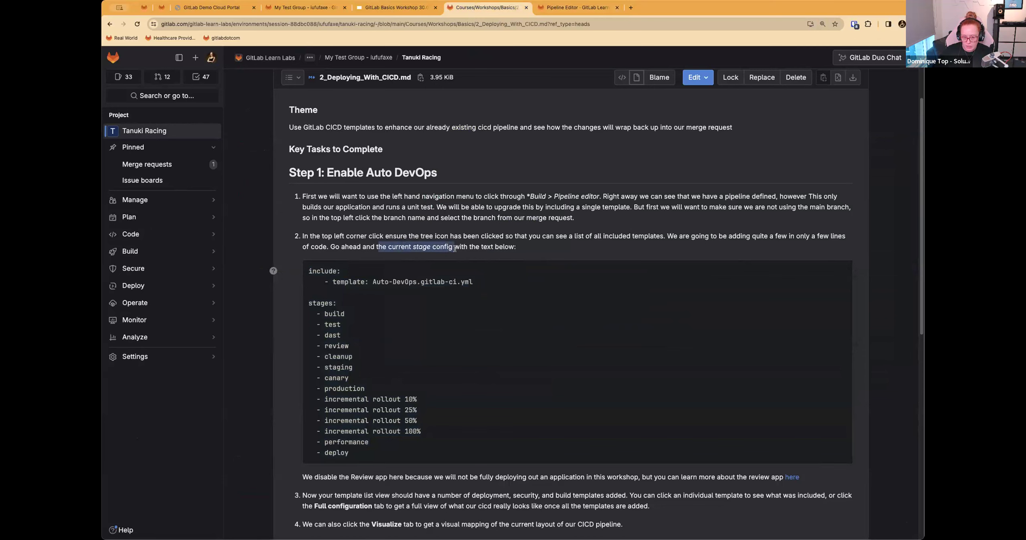
click(380, 246)
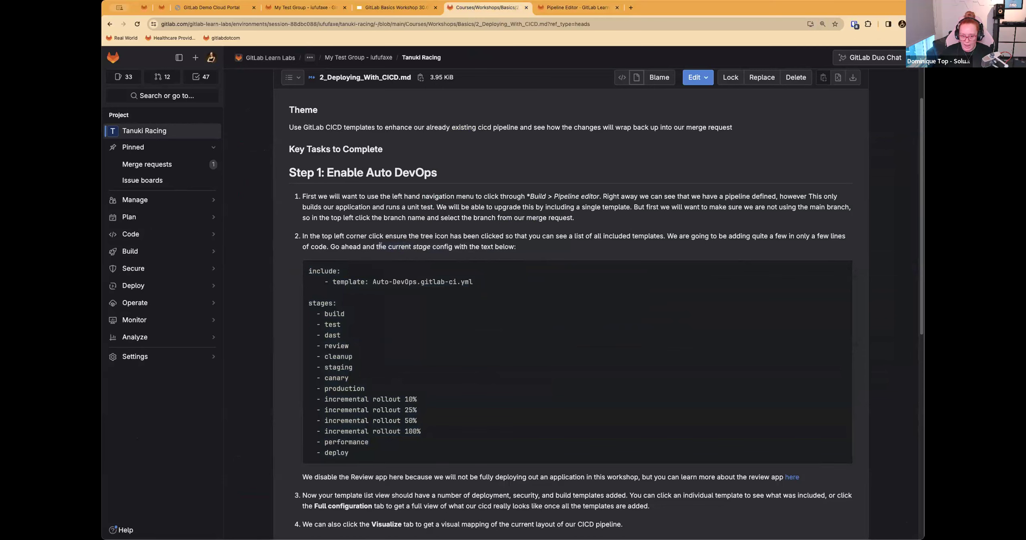
mouse_move(448, 273)
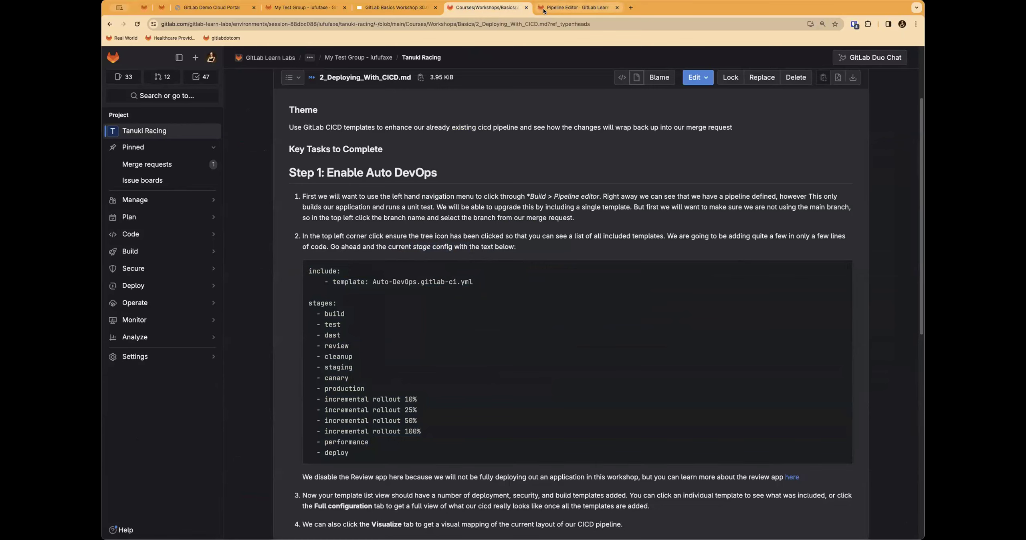
drag(344, 456, 308, 270)
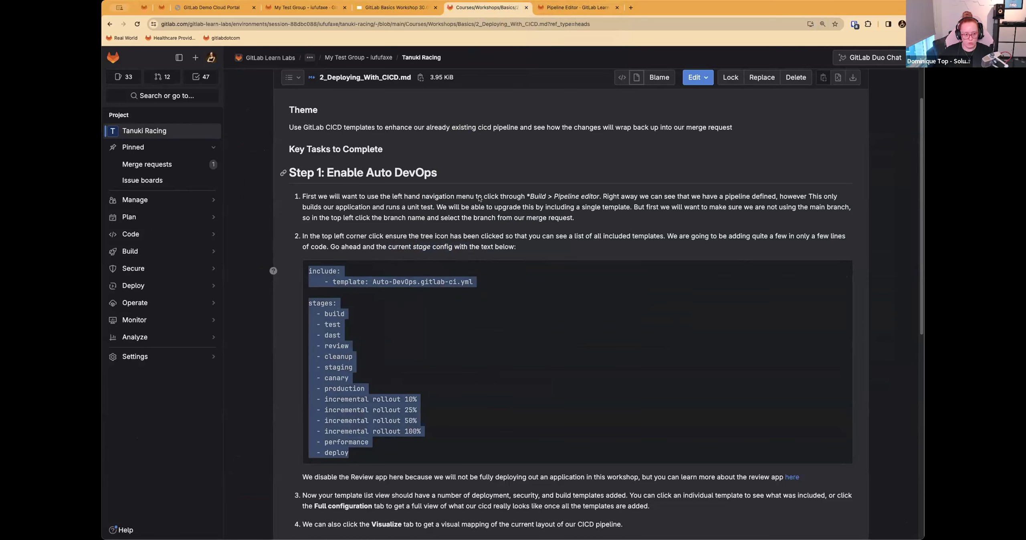
click(578, 7)
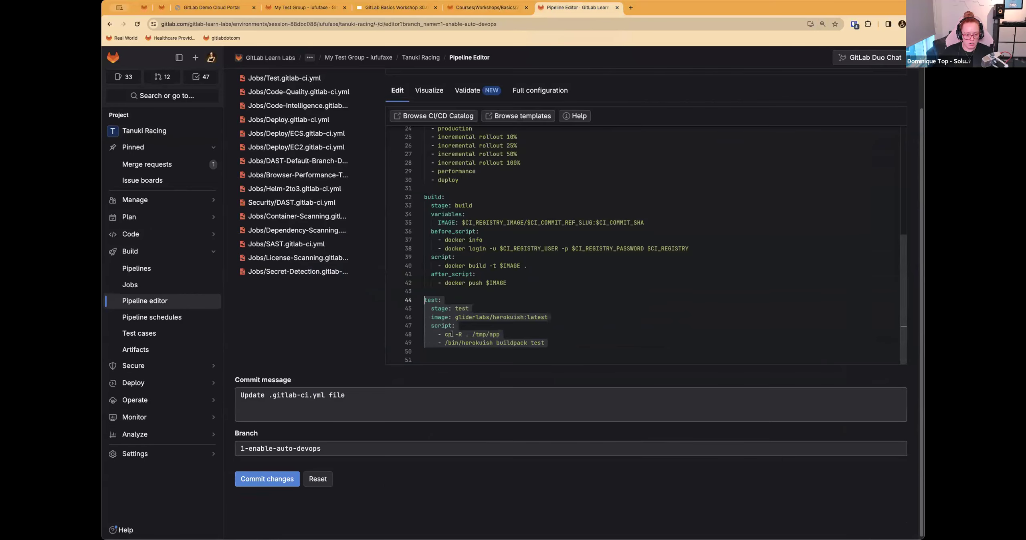
Step: Delete the build and test job definitions below the stages list in .gitlab-ci.yml, including the blank line after the deploy stage
click(503, 336)
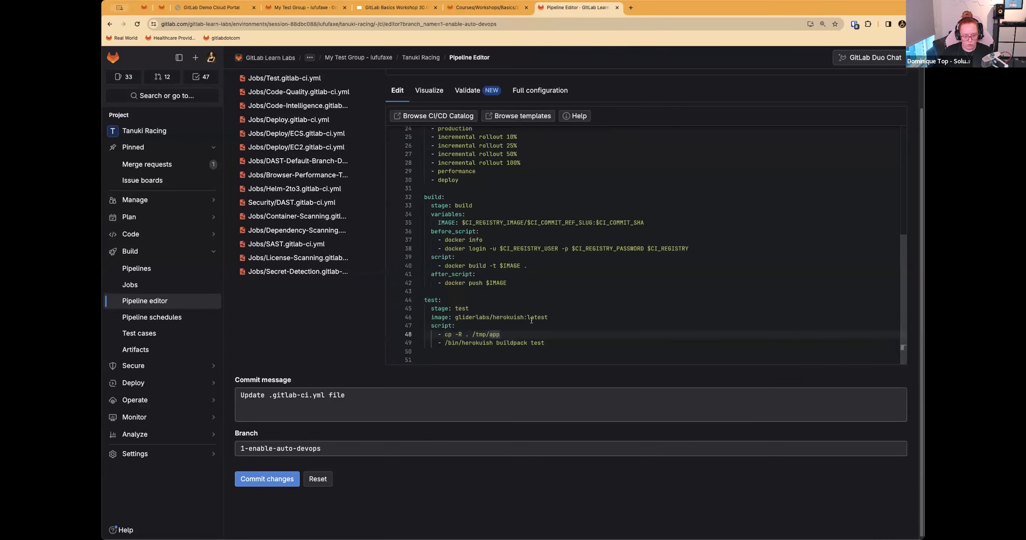
drag(557, 347, 405, 197)
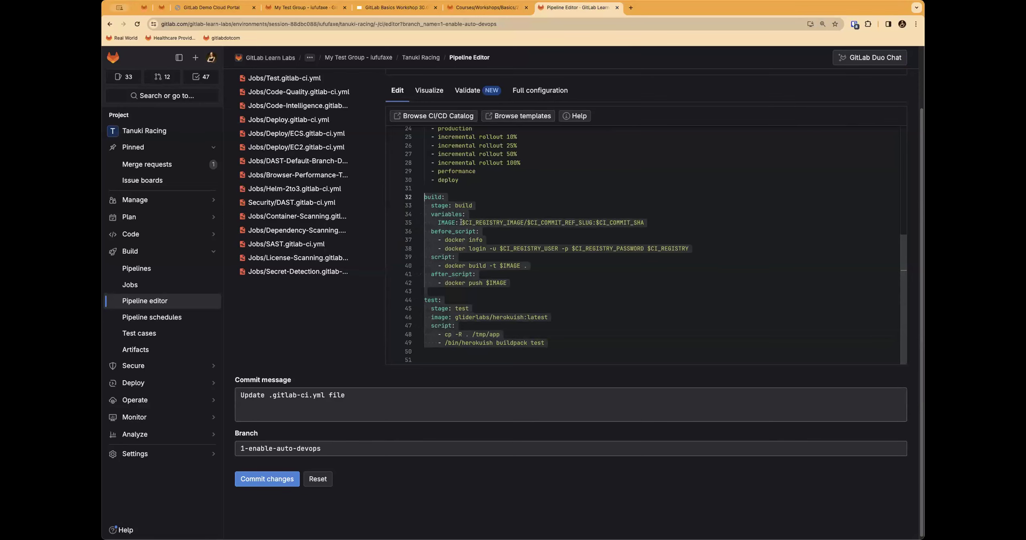
scroll(461, 223, up, 8)
click(467, 226)
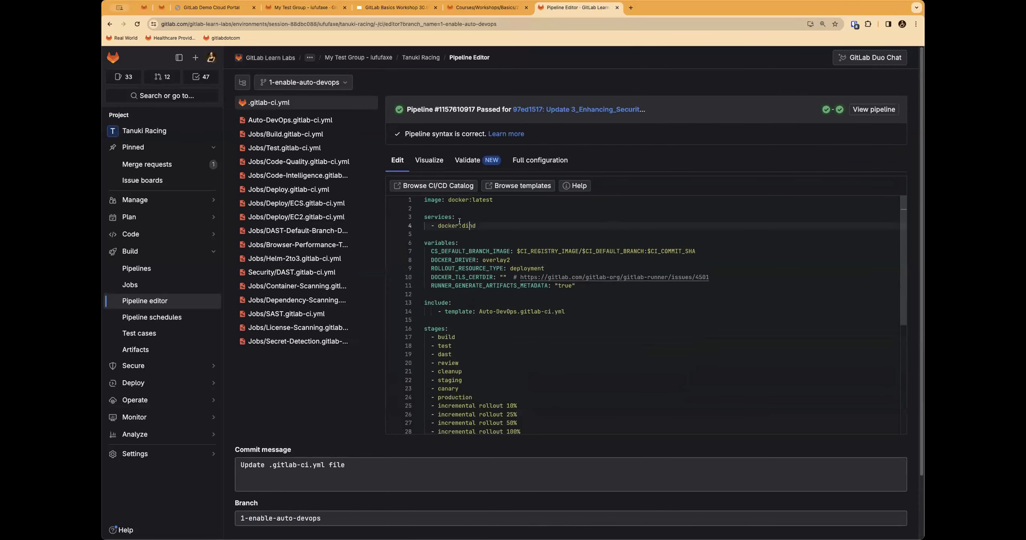
scroll(448, 317, down, 8)
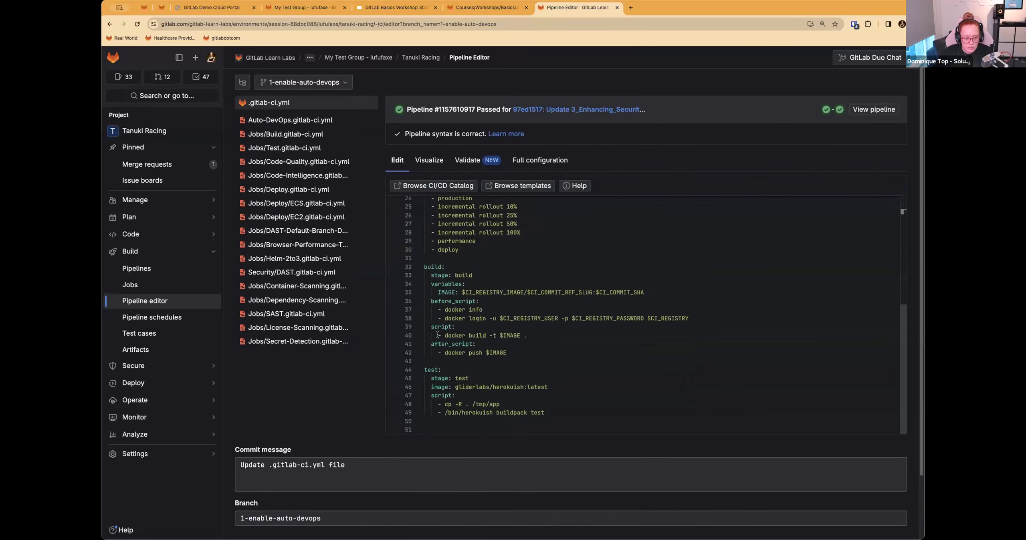
drag(569, 349, 424, 195)
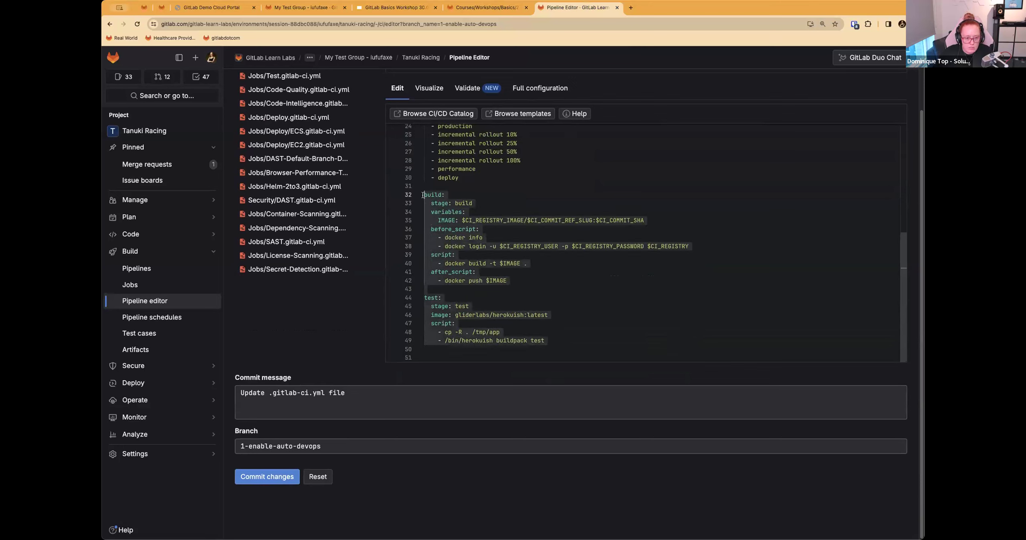
key(BackSpace)
key(BackSpace)
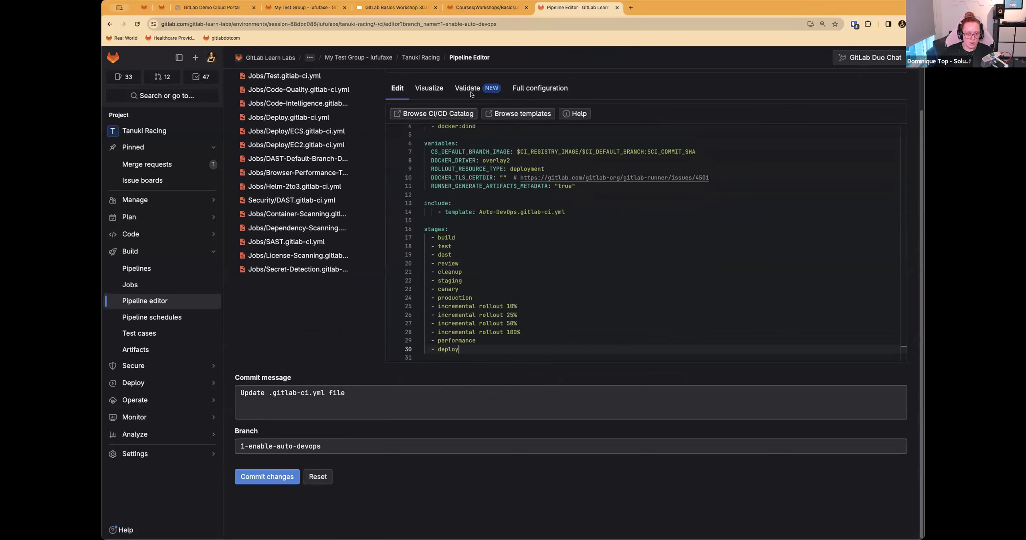
Step: Copy the whole include and stages code block from Step 1 of the instructions again, and return to the pipeline editor
click(468, 9)
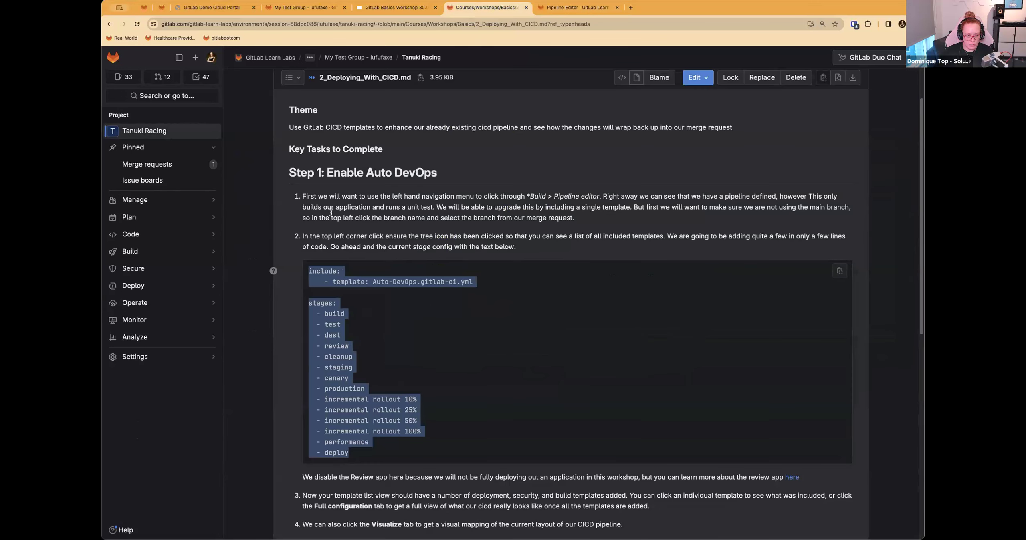
click(296, 238)
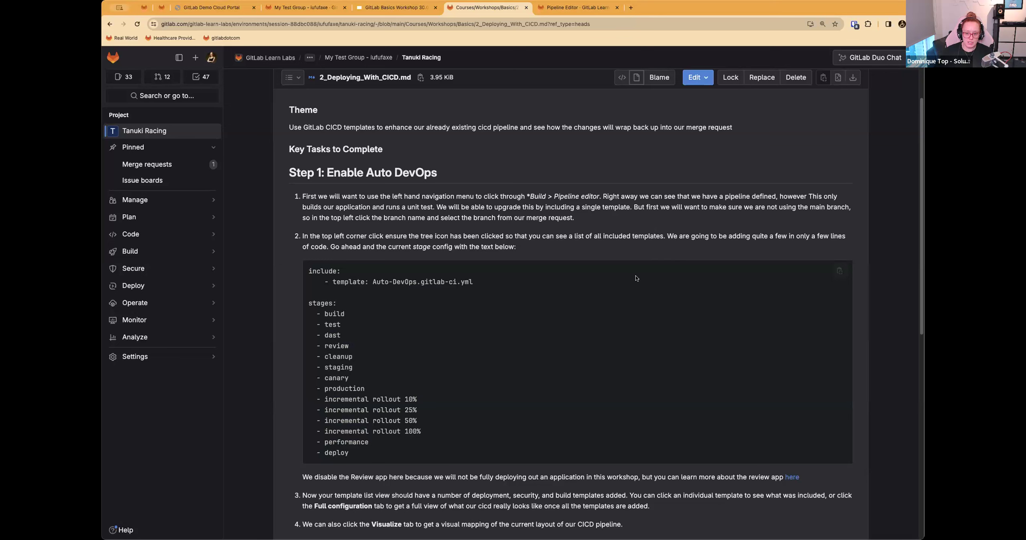
drag(306, 270, 543, 448)
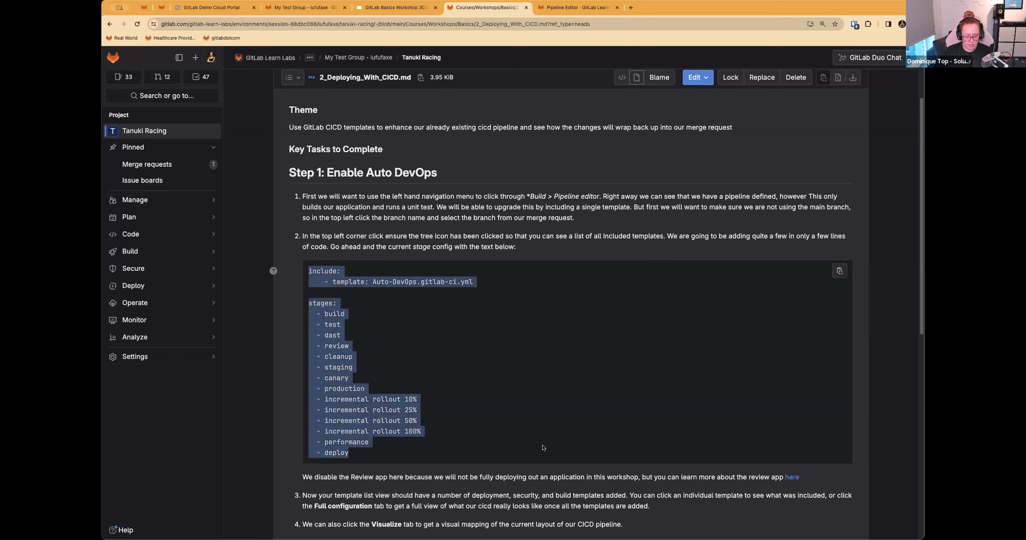
click(543, 448)
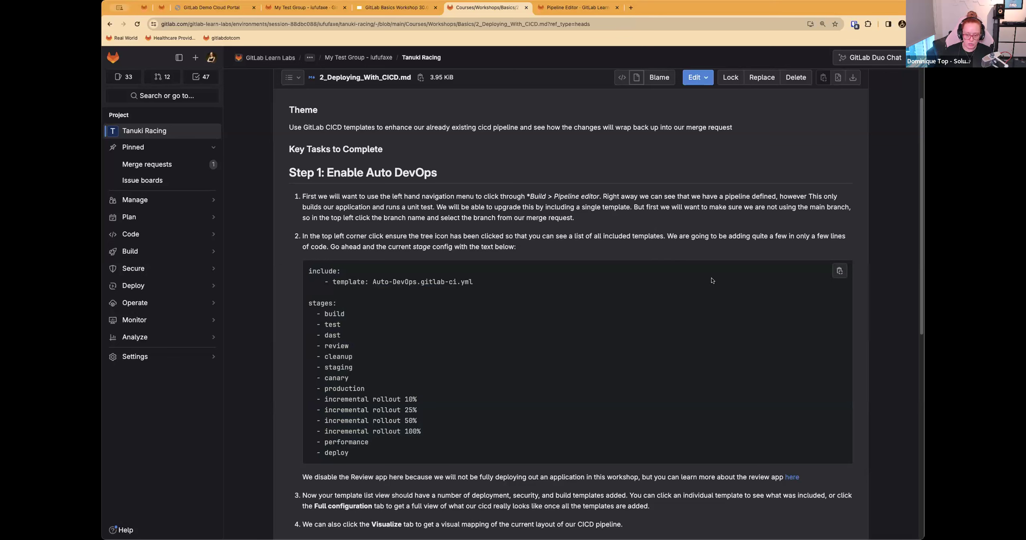
click(839, 273)
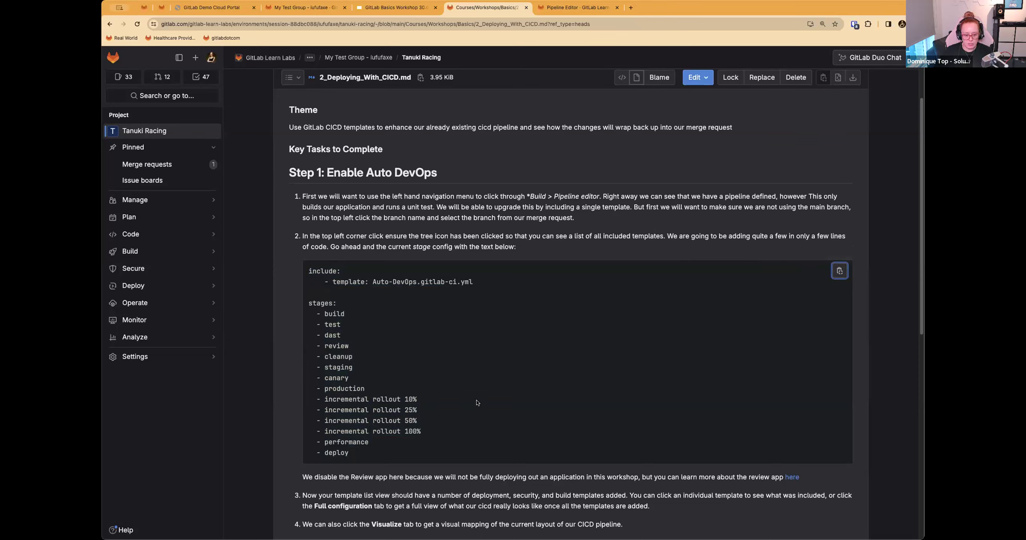
click(564, 6)
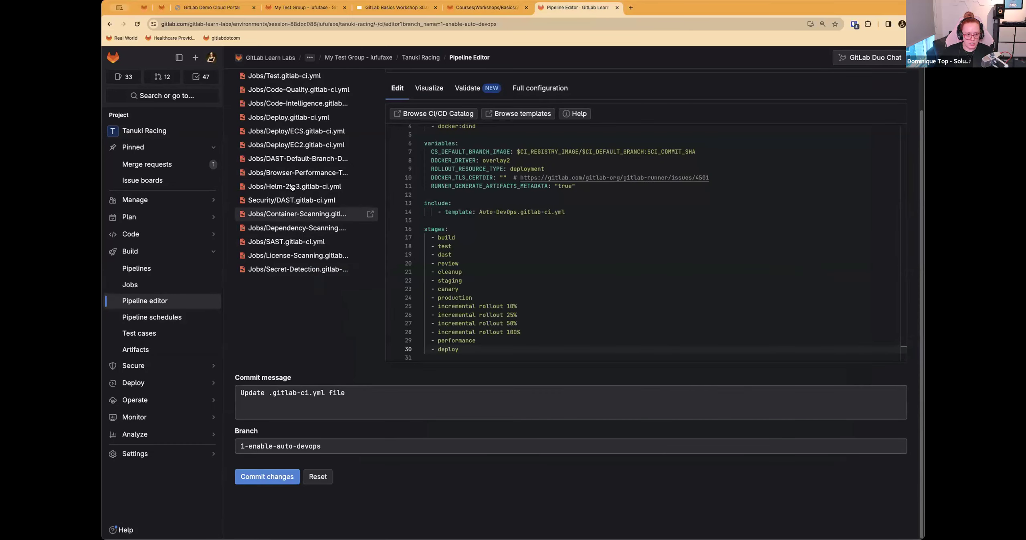
Step: Review the Auto-DevOps.gitlab-ci.yml include, the stages list and the tree of included templates in the pipeline editor
scroll(293, 188, up, 2)
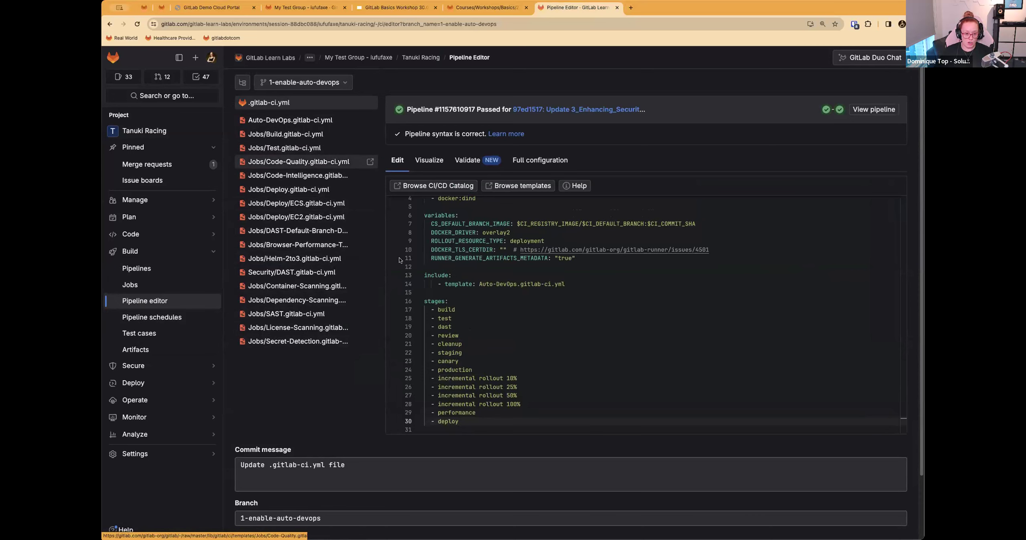
scroll(460, 285, down, 1)
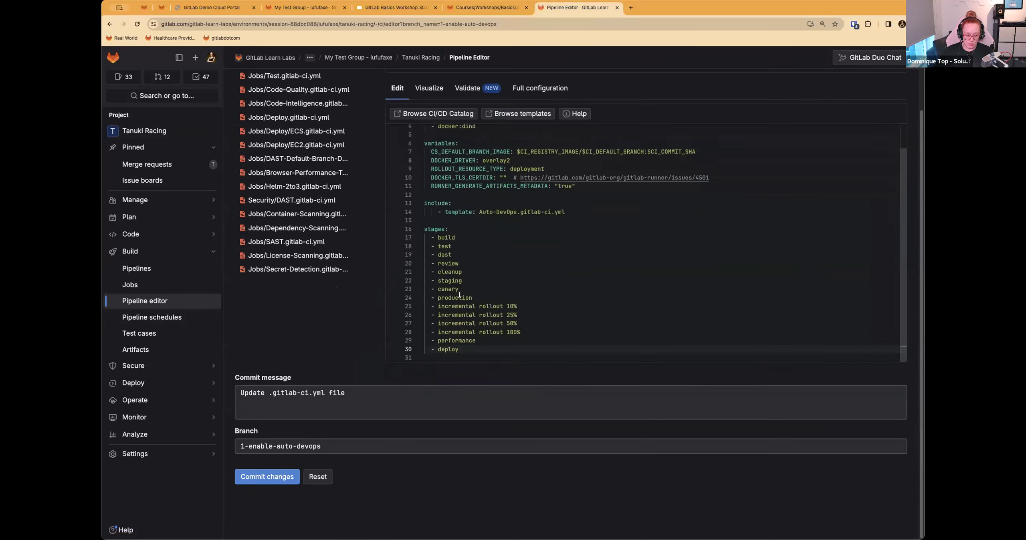
drag(479, 280, 565, 281)
click(555, 306)
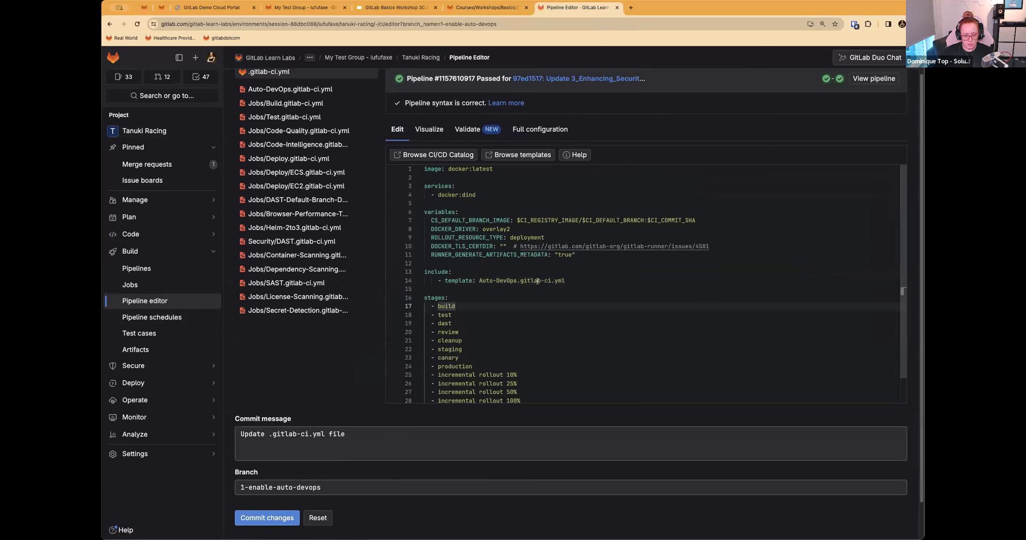
scroll(532, 297, up, 1)
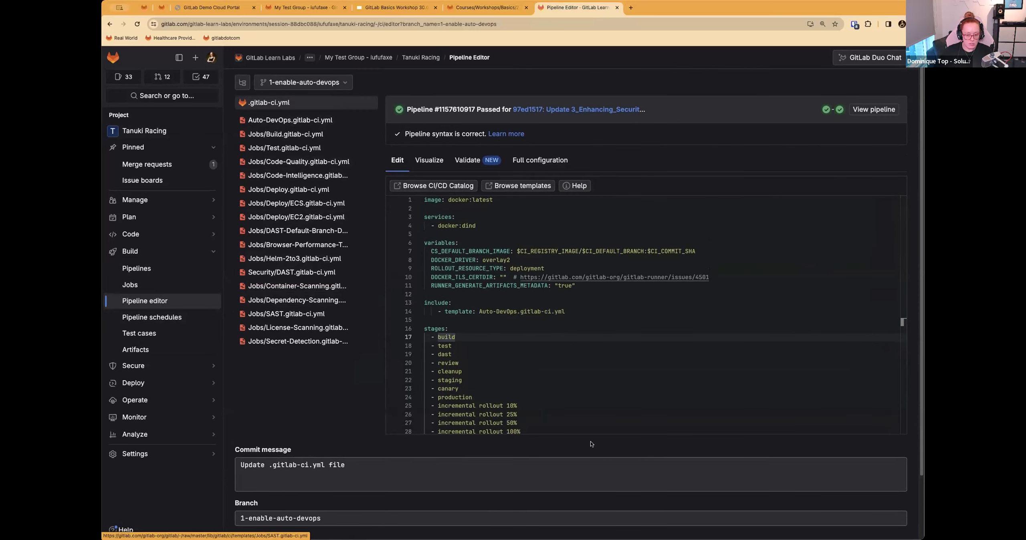
scroll(497, 326, down, 2)
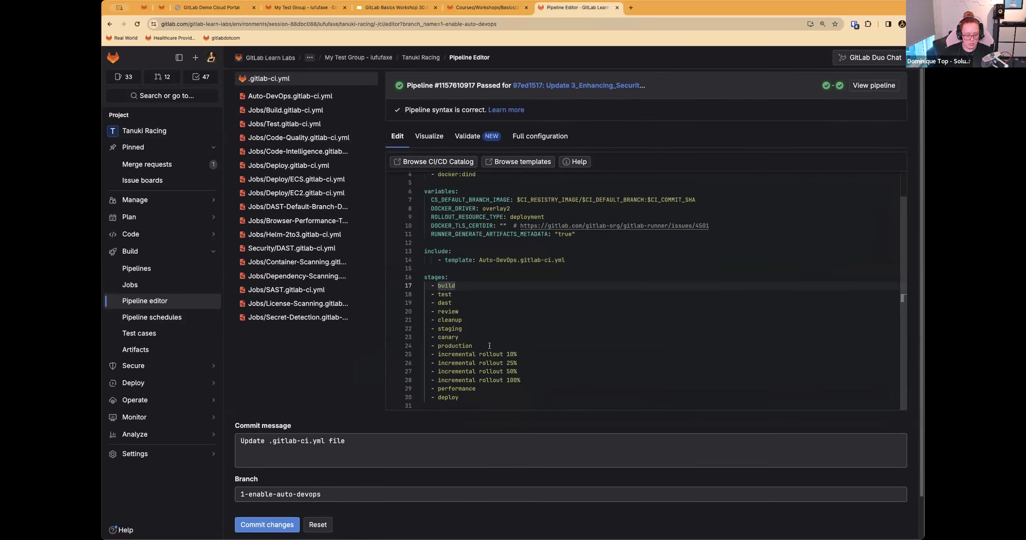
scroll(490, 346, up, 3)
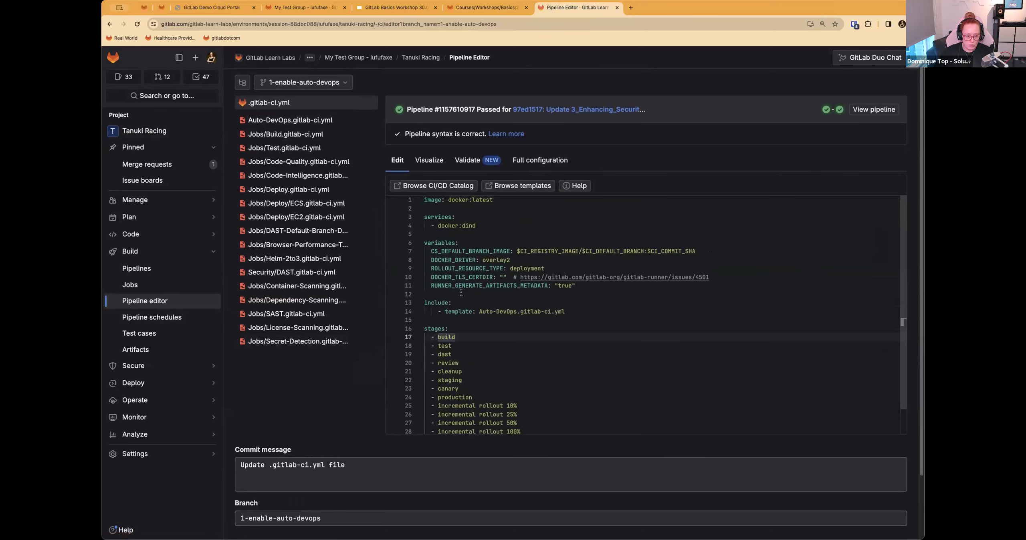
Step: Read the rest of Step 1 in 2_Deploying_With_CICD.md, covering the review app note and the Full configuration, Visualize and Validate views
click(480, 9)
scroll(481, 281, down, 5)
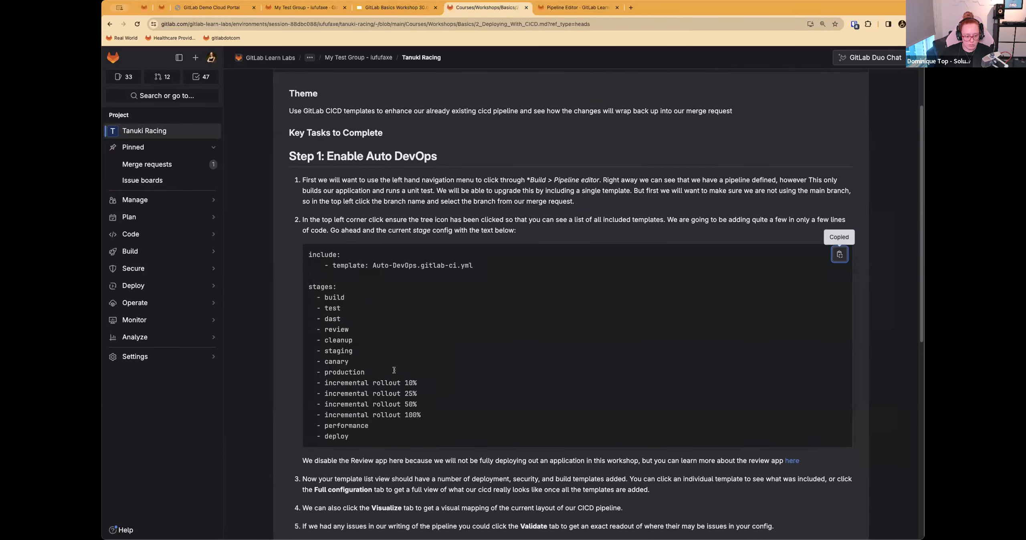
drag(302, 363, 659, 352)
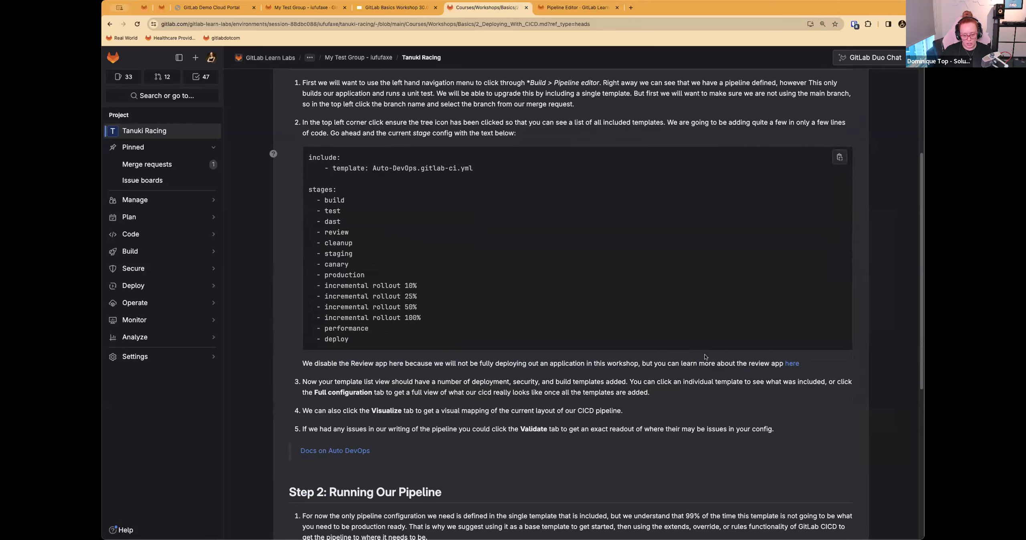
scroll(657, 381, down, 2)
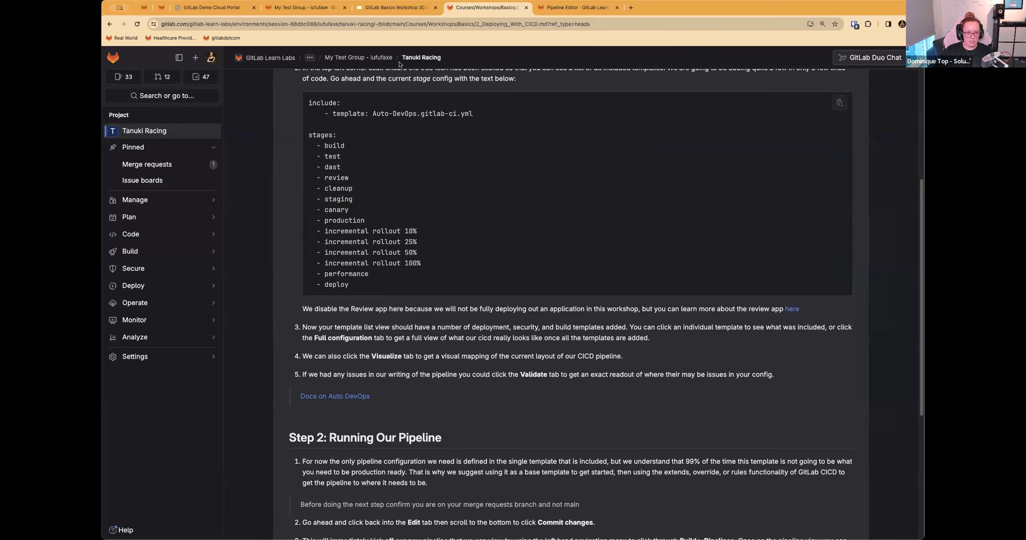
Step: Show the full configuration of the 1-enable-auto-devops pipeline and look through its merged template code
click(577, 8)
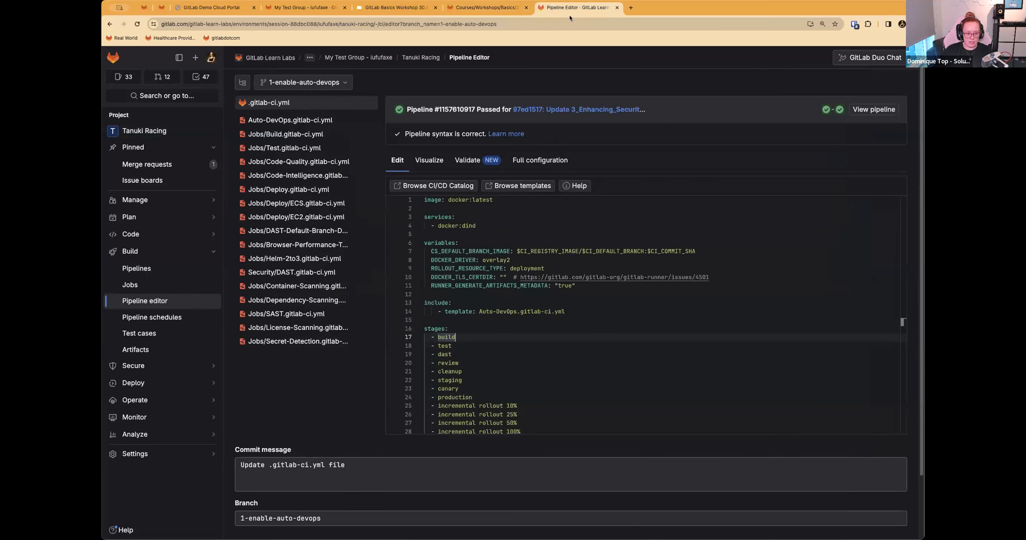
click(534, 161)
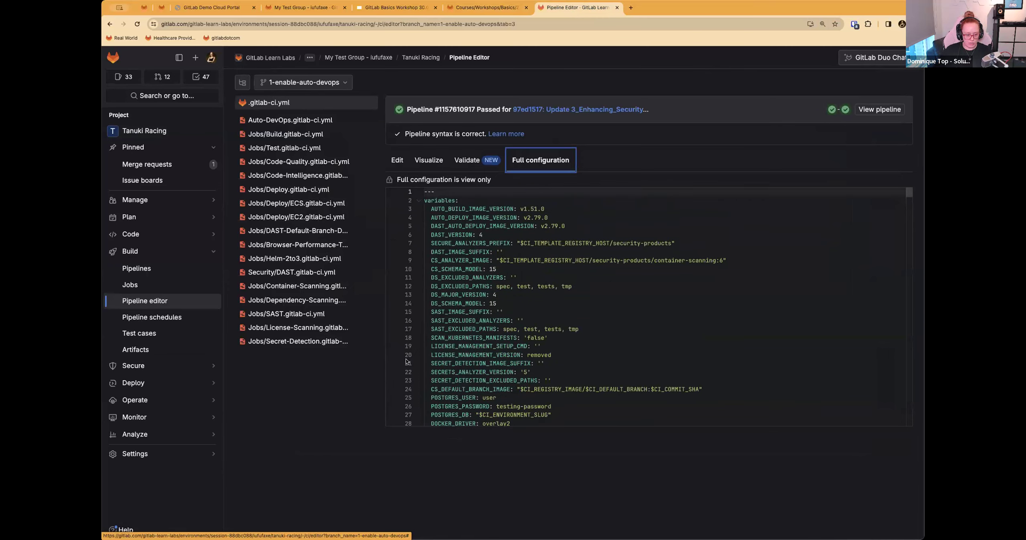
scroll(433, 220, down, 20)
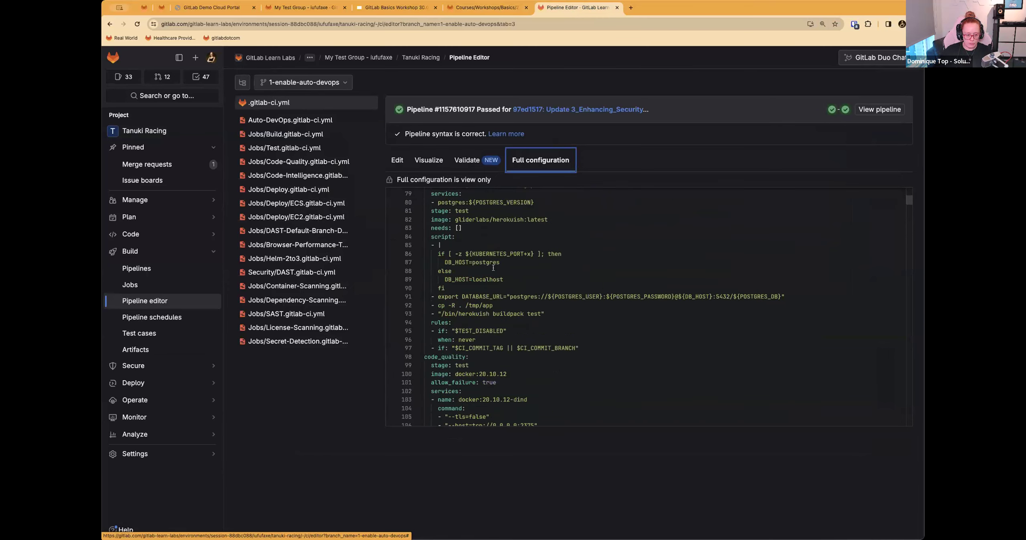
Step: Look through the rest of the merged full configuration down to its end, and return to the editable pipeline file
scroll(488, 281, down, 20)
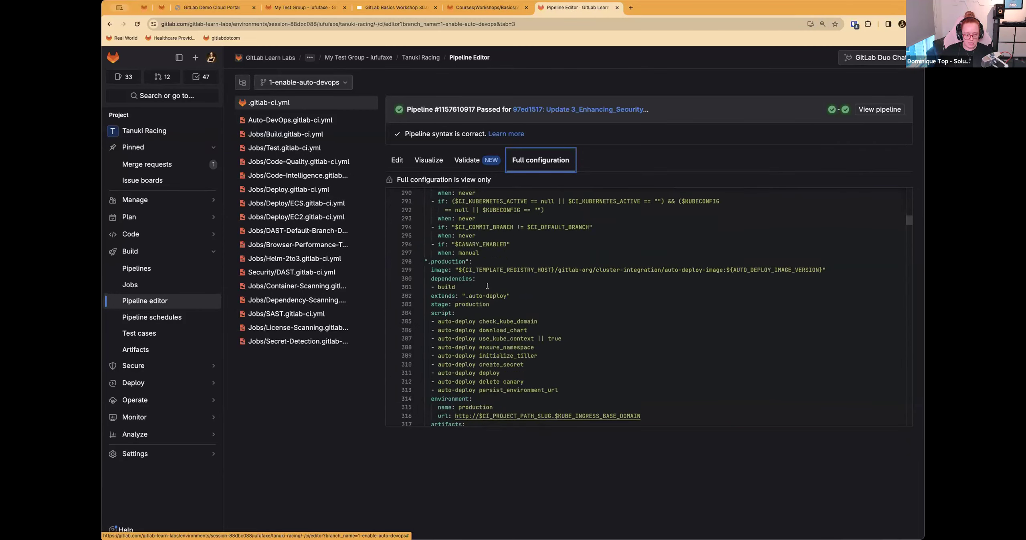
scroll(487, 286, down, 20)
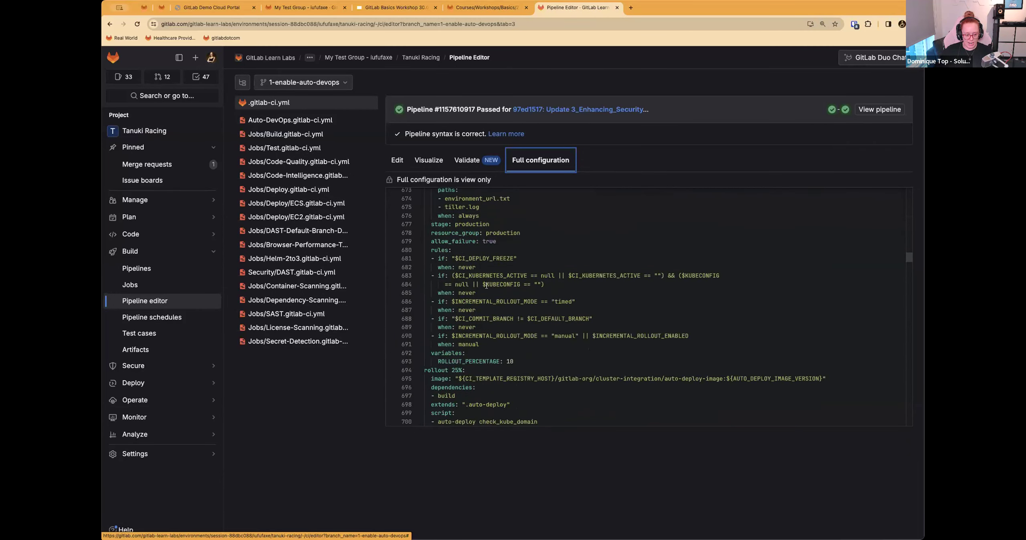
scroll(486, 286, down, 20)
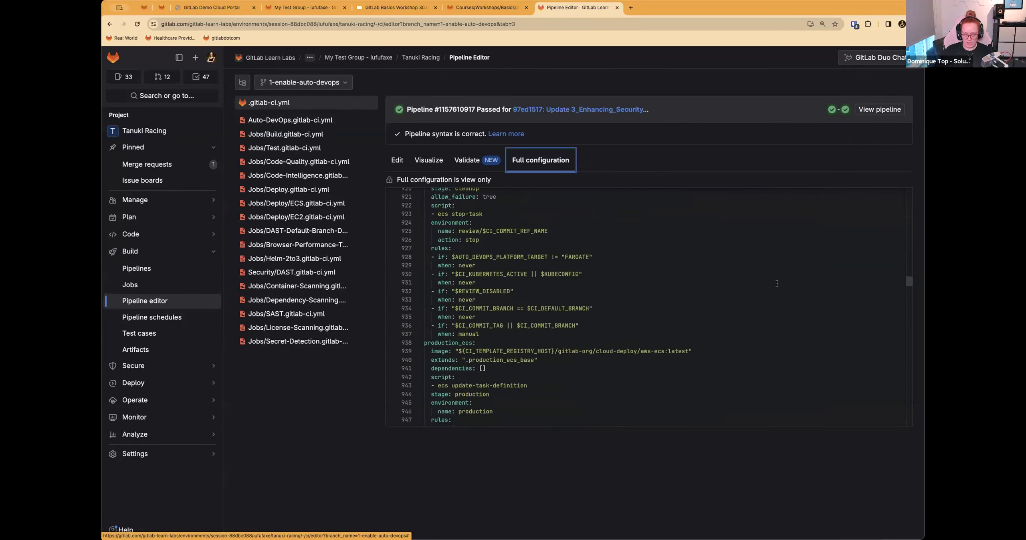
drag(910, 283, 914, 425)
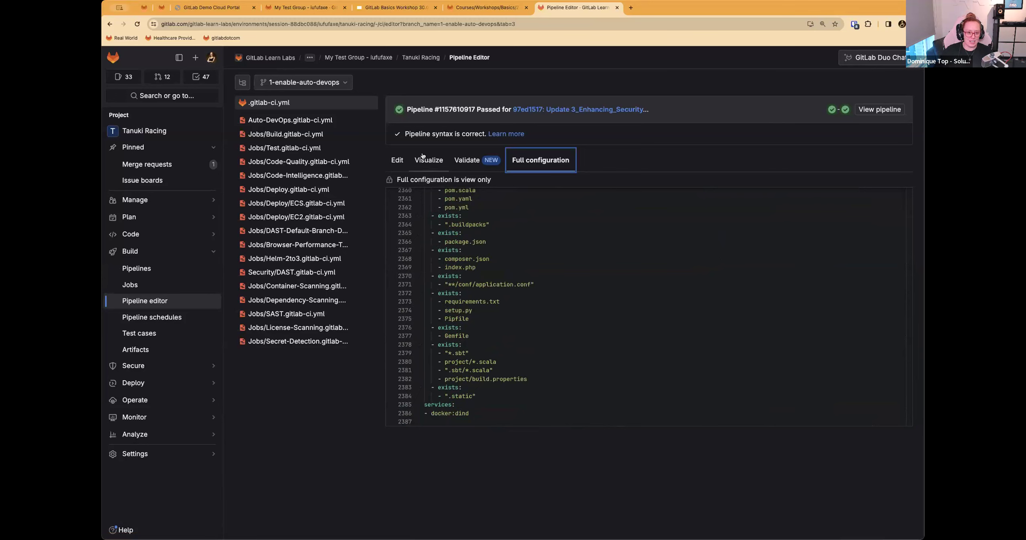
click(399, 159)
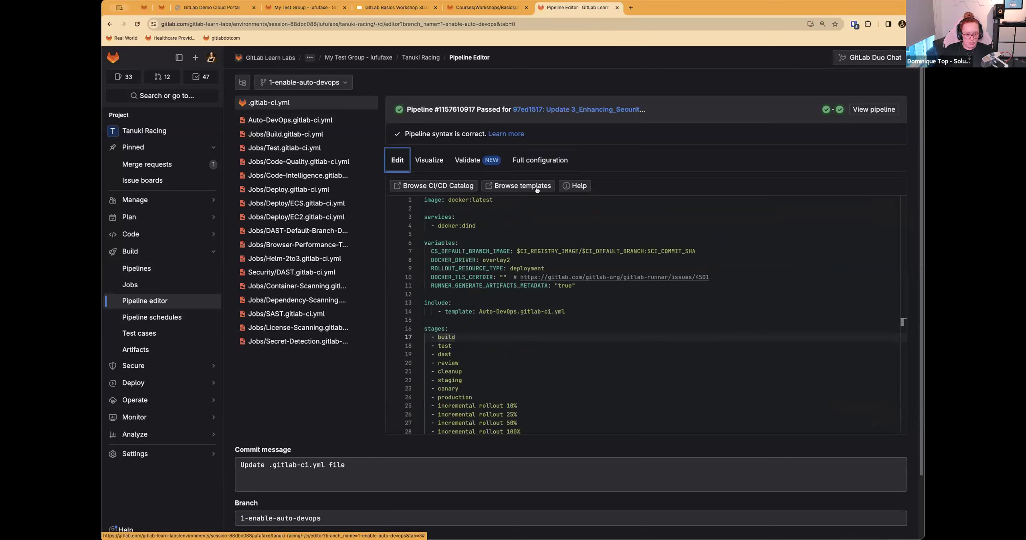
Step: Visualize the stages and jobs of the 1-enable-auto-devops pipeline, and return to the editable pipeline file
click(433, 161)
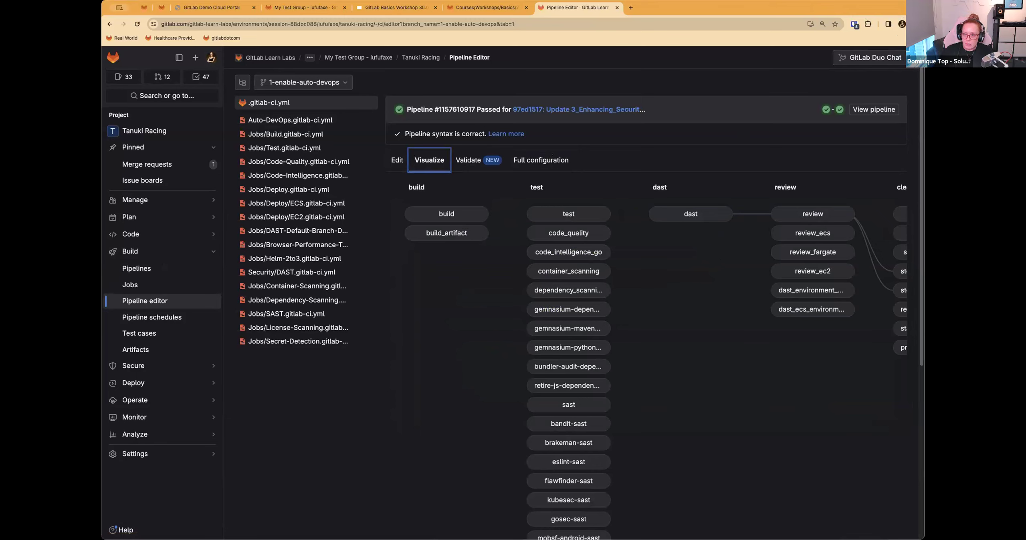
click(785, 272)
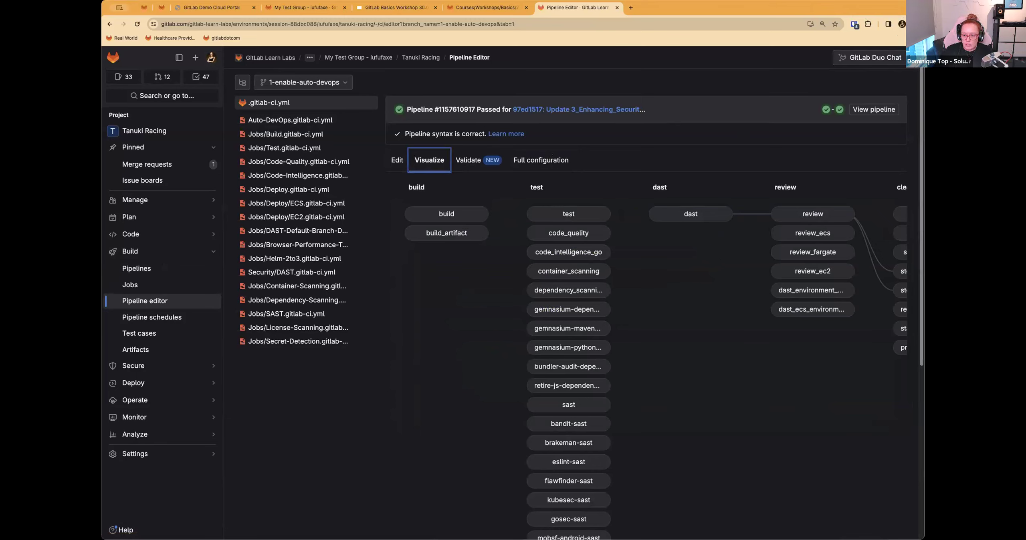
drag(924, 277, 1025, 277)
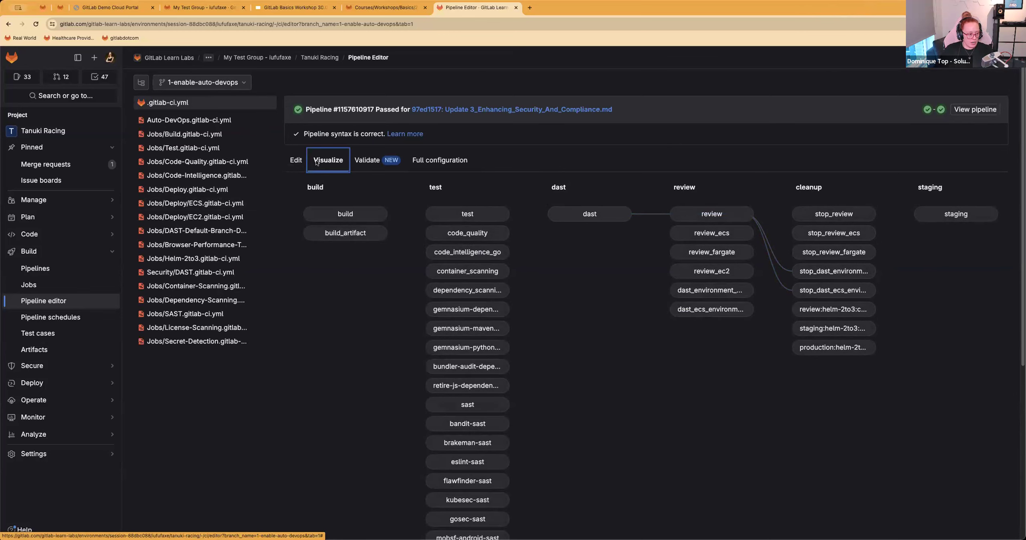
scroll(660, 346, down, 8)
scroll(627, 340, up, 8)
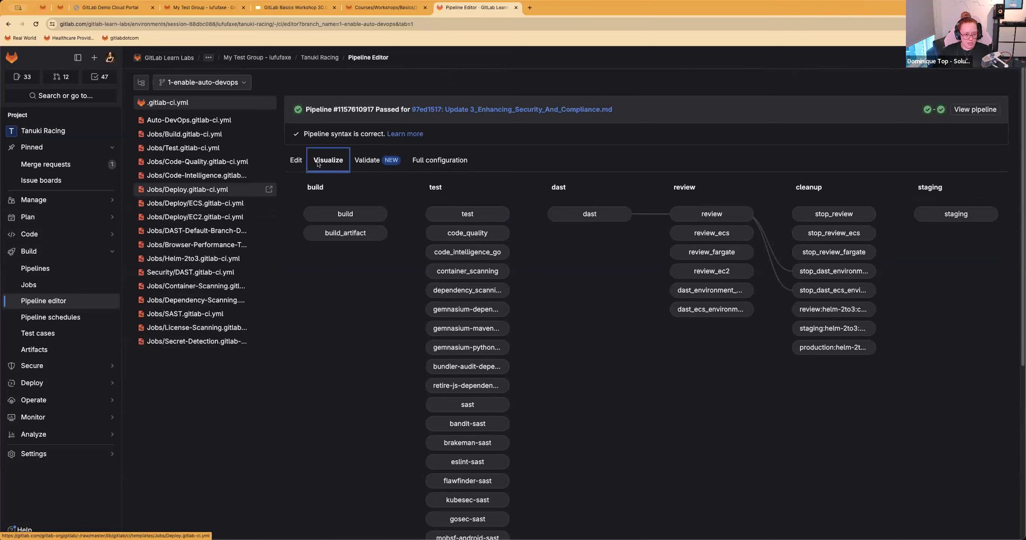
click(296, 161)
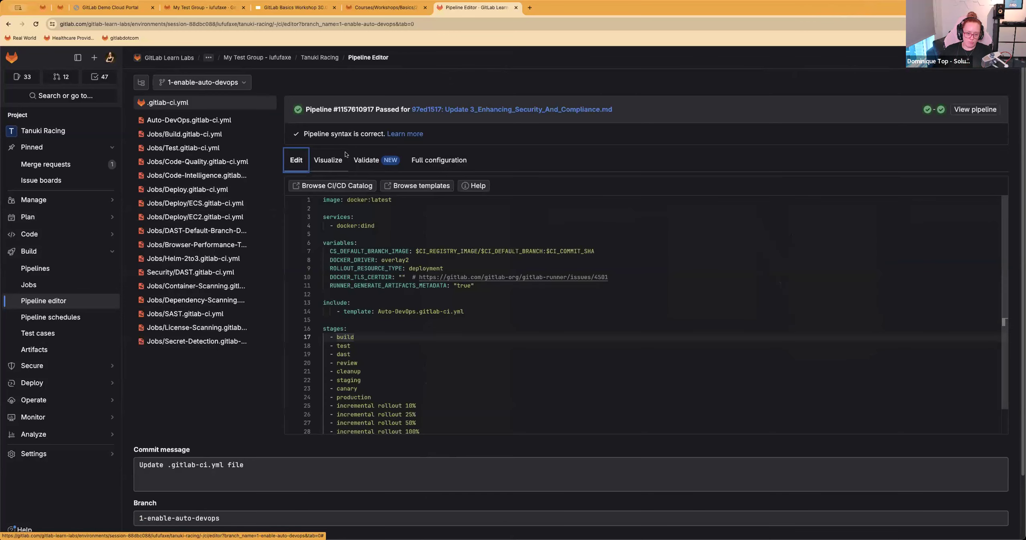
Step: Validate the pipeline by simulating a Git push event, review the simulated jobs, and return to the editable configuration
click(367, 163)
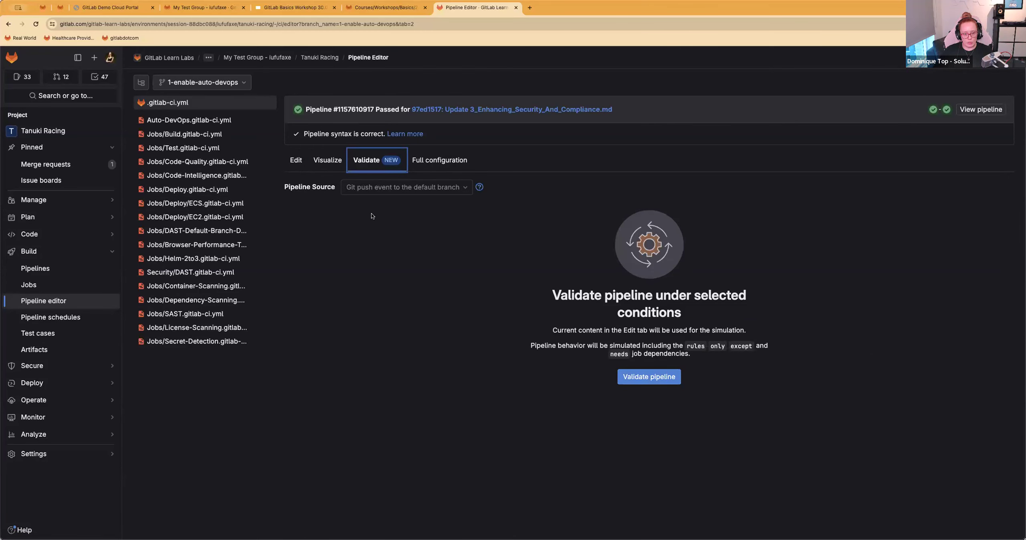
click(659, 377)
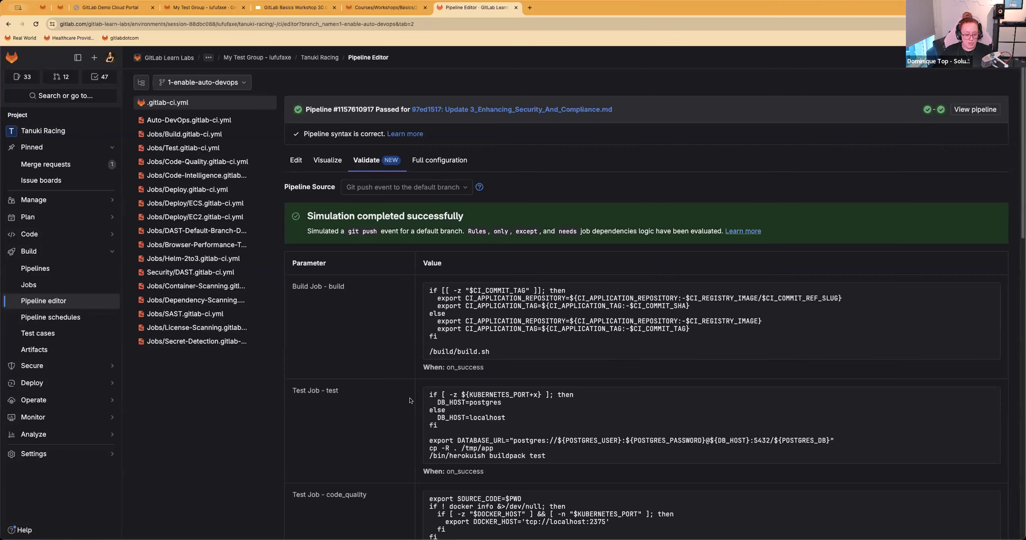
scroll(409, 401, down, 15)
scroll(411, 413, up, 15)
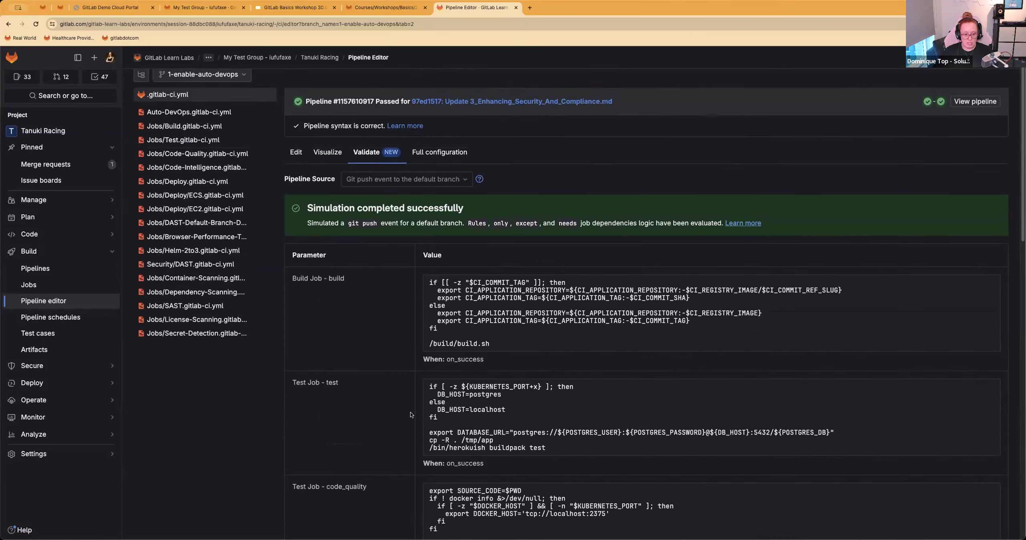
scroll(398, 397, down, 4)
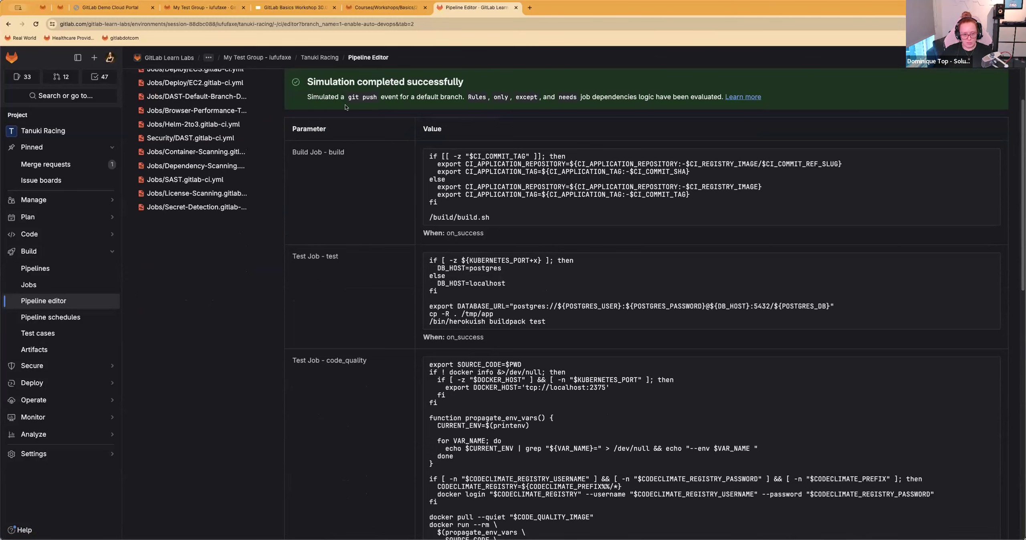
scroll(348, 181, up, 5)
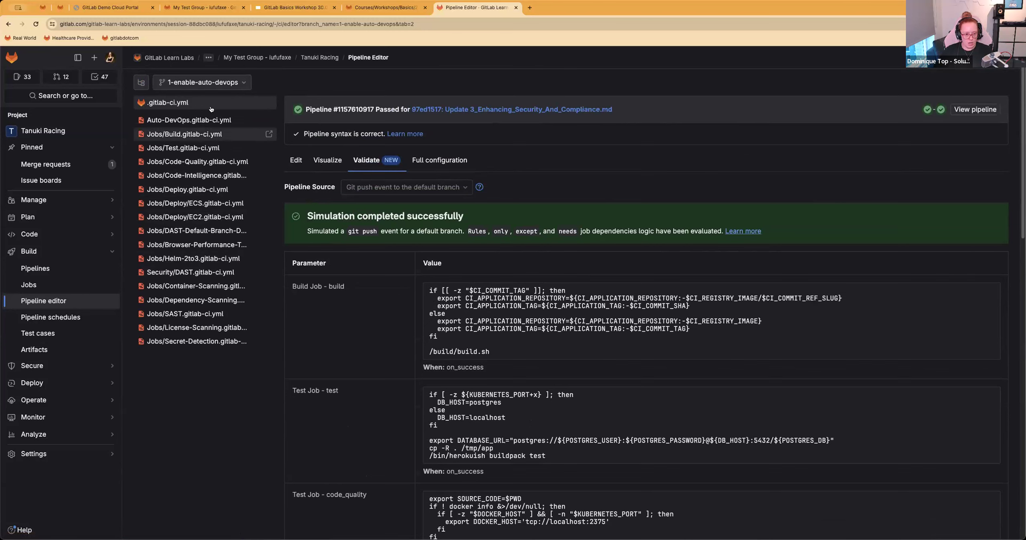
click(301, 165)
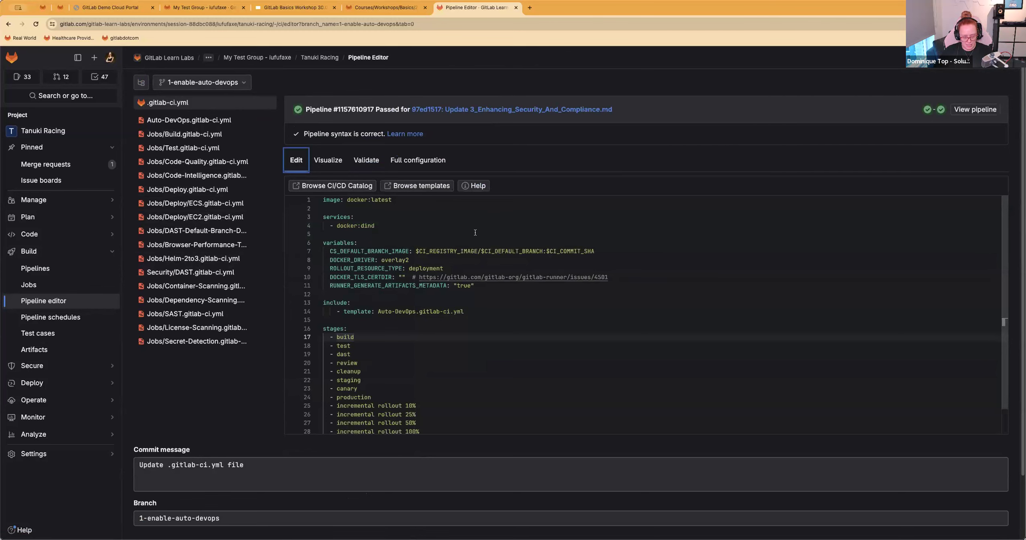
scroll(475, 233, down, 5)
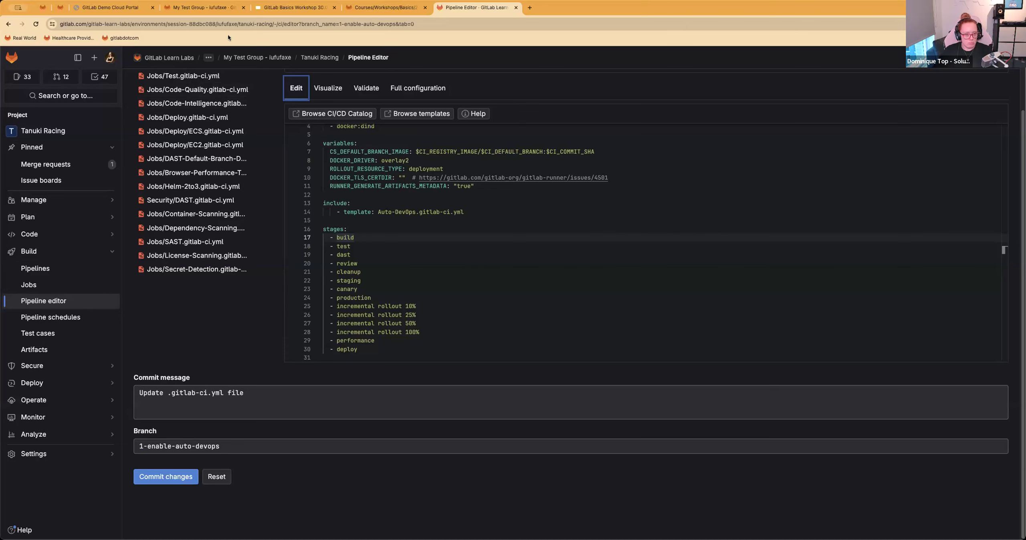
Step: Read Step 2: Running Our Pipeline in the 2_Deploying_With_CICD.md instructions, including the advice on using the template as a base
click(407, 8)
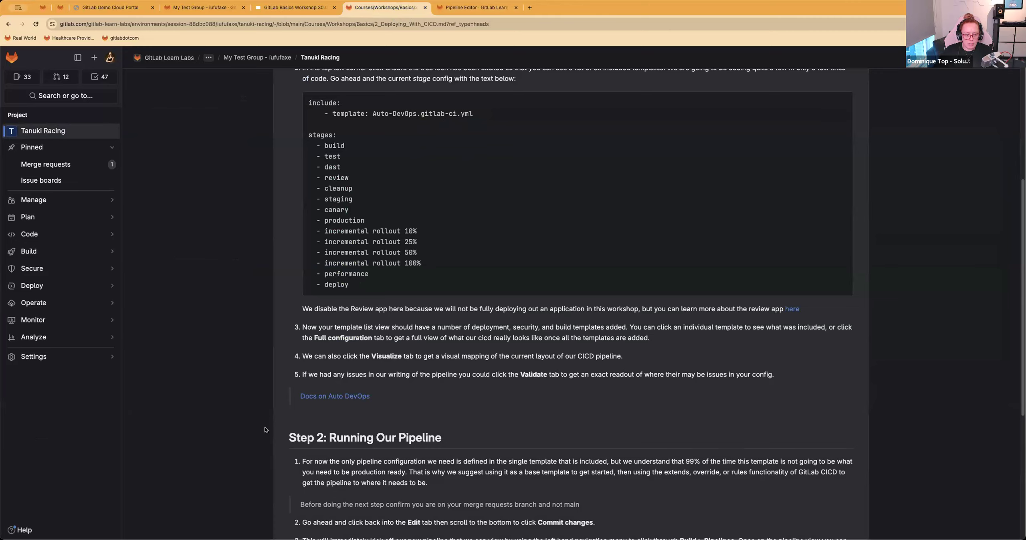
scroll(320, 410, down, 3)
drag(302, 336, 491, 363)
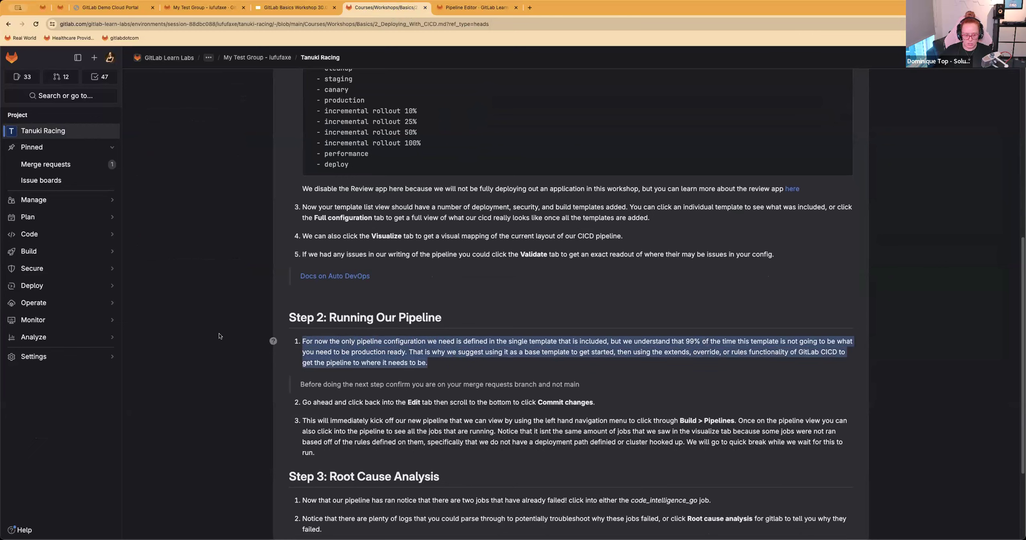
scroll(404, 287, down, 3)
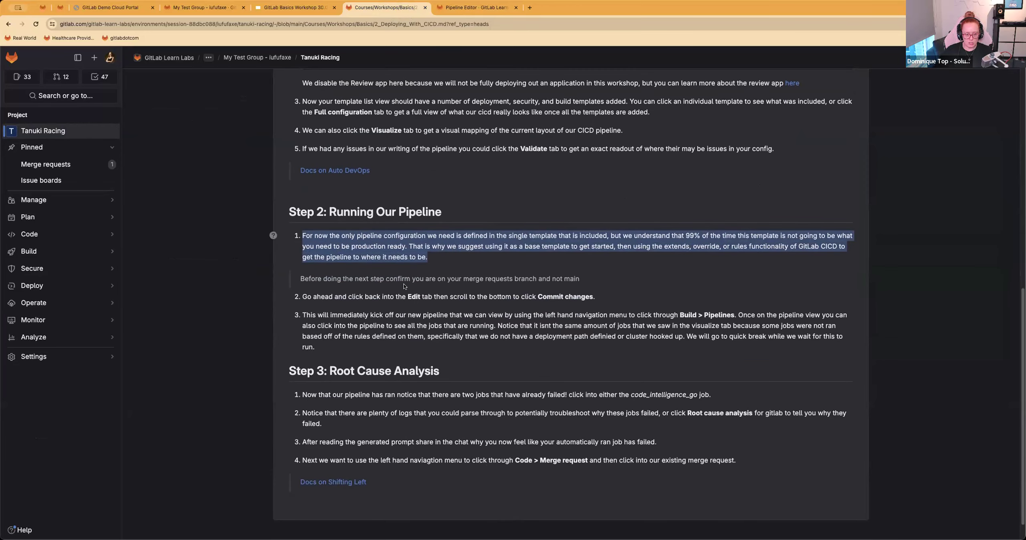
click(412, 247)
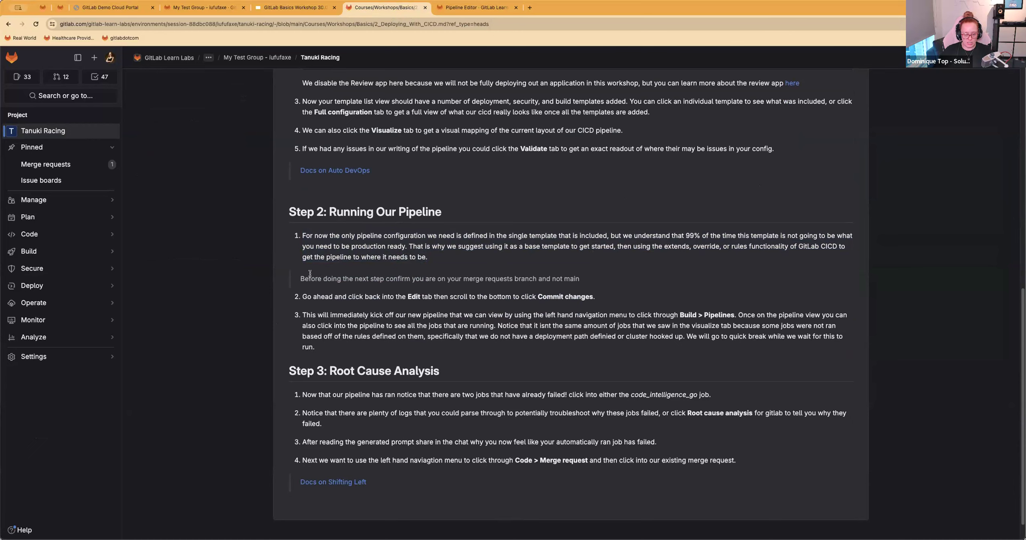
scroll(310, 274, down, 2)
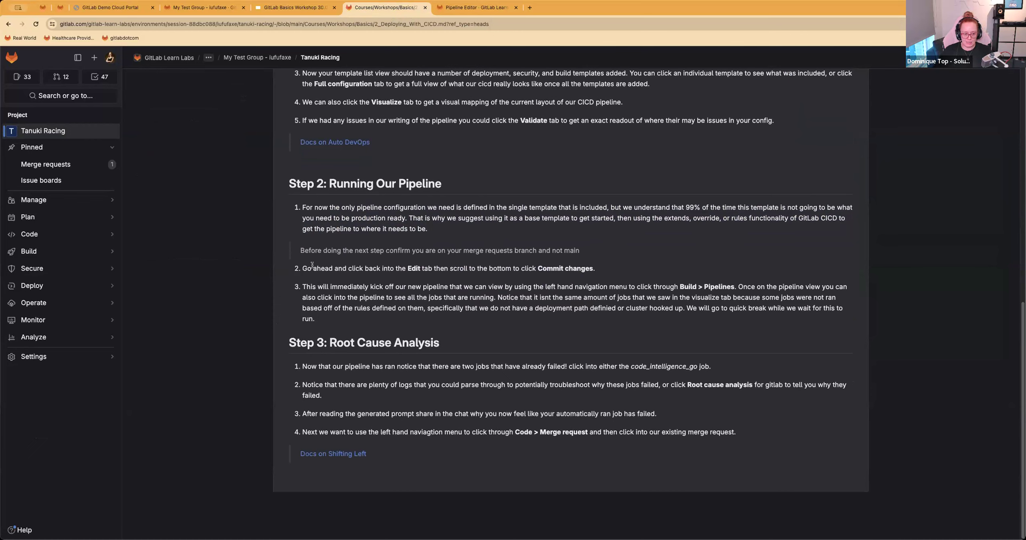
Step: Check in the pipeline editor that the merge request's branch is selected, as the note in Step 2 asks before committing
triple_click(609, 246)
click(437, 7)
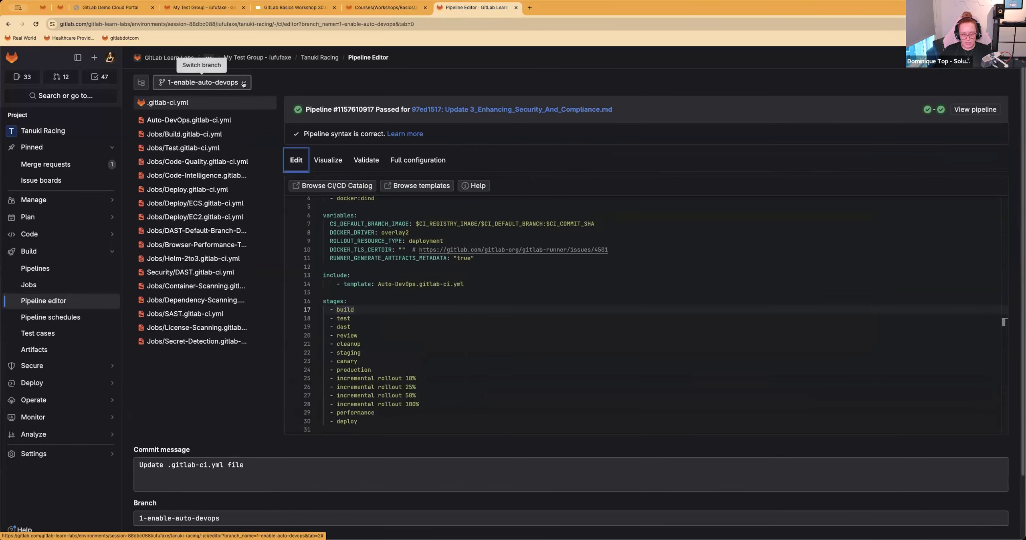
click(369, 9)
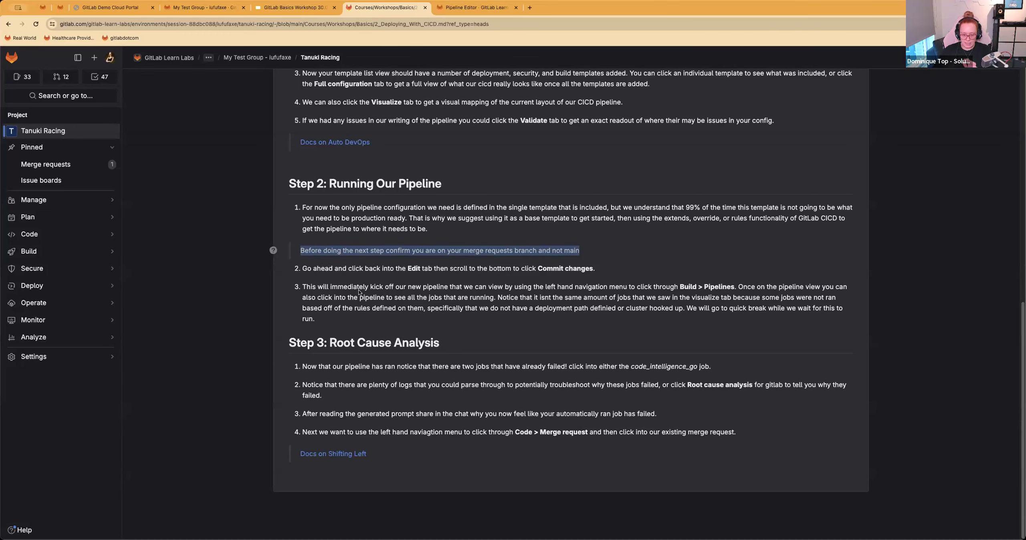
key(ctrl+Tab)
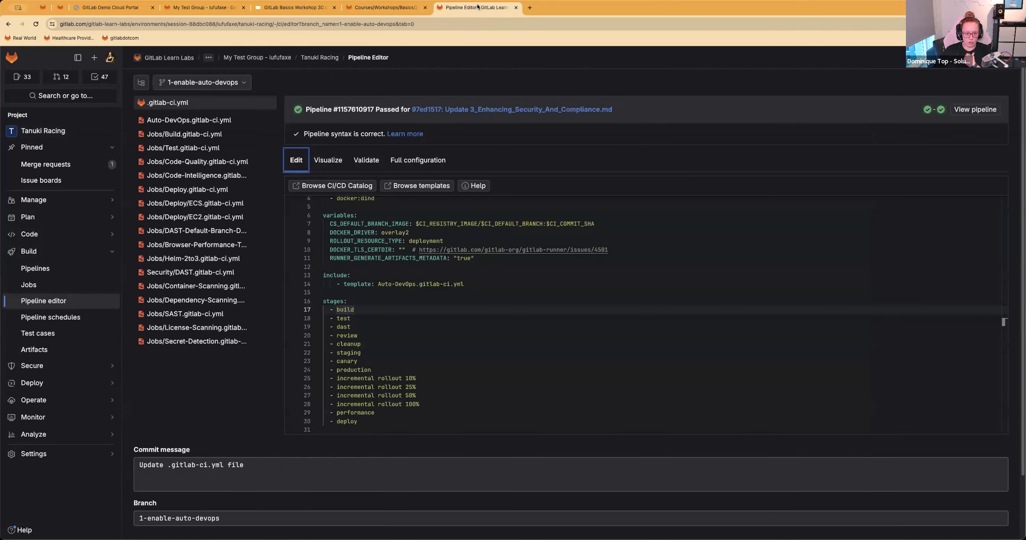
Step: Commit the pipeline changes to the 1-enable-auto-devops branch with the message "Included the autodevops template"
scroll(336, 347, down, 1)
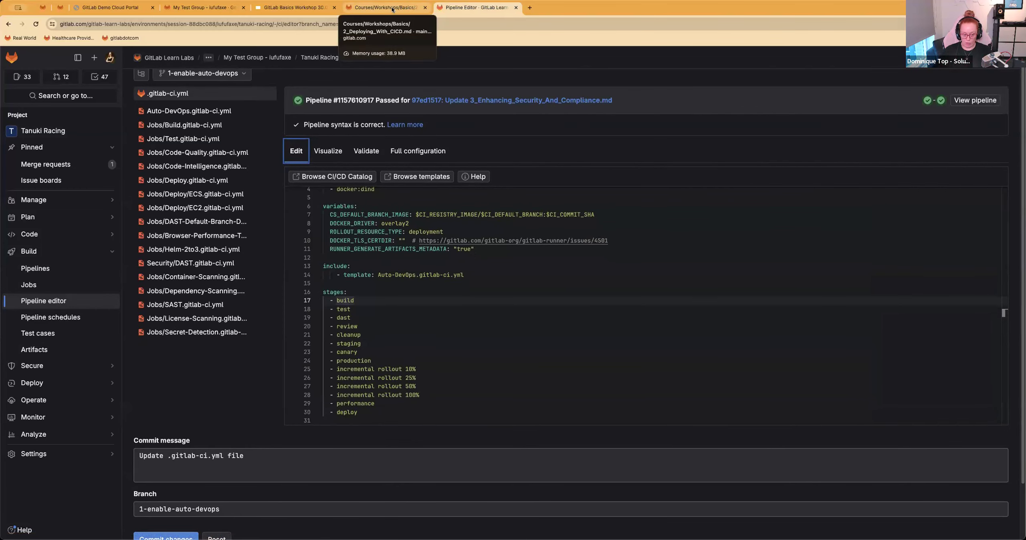
click(255, 454)
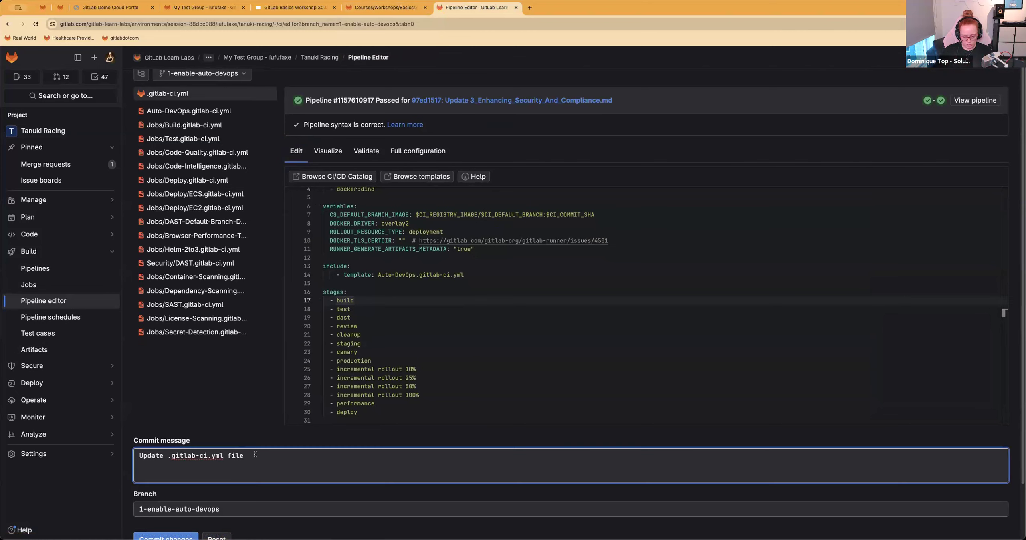
text(Unc)
key(BackSpace)
key(BackSpace)
key(BackSpace)
text(Included the autodevosp)
key(BackSpace)
key(BackSpace)
text(ps template -)
key(super+shift+Right)
key(BackSpace)
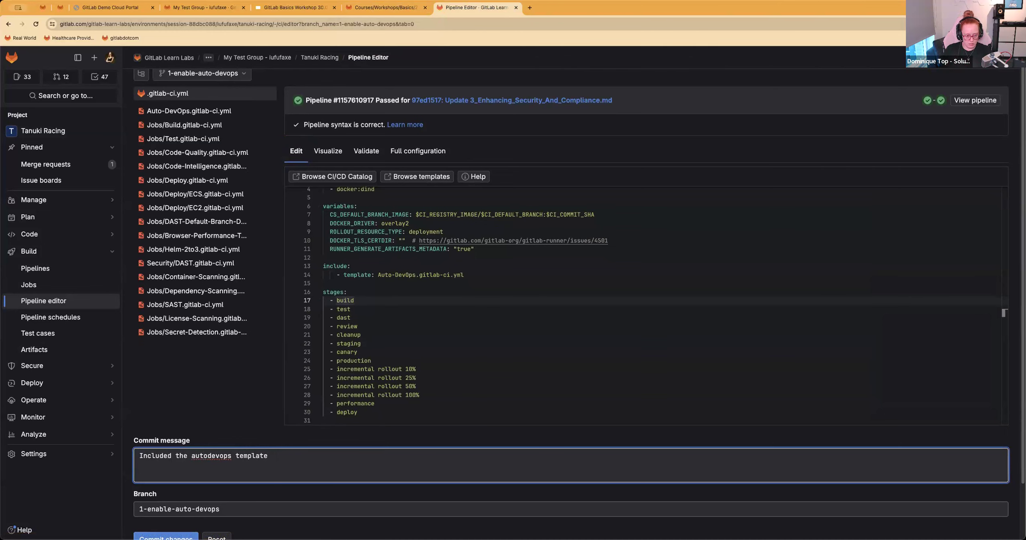
scroll(160, 477, down, 3)
click(161, 477)
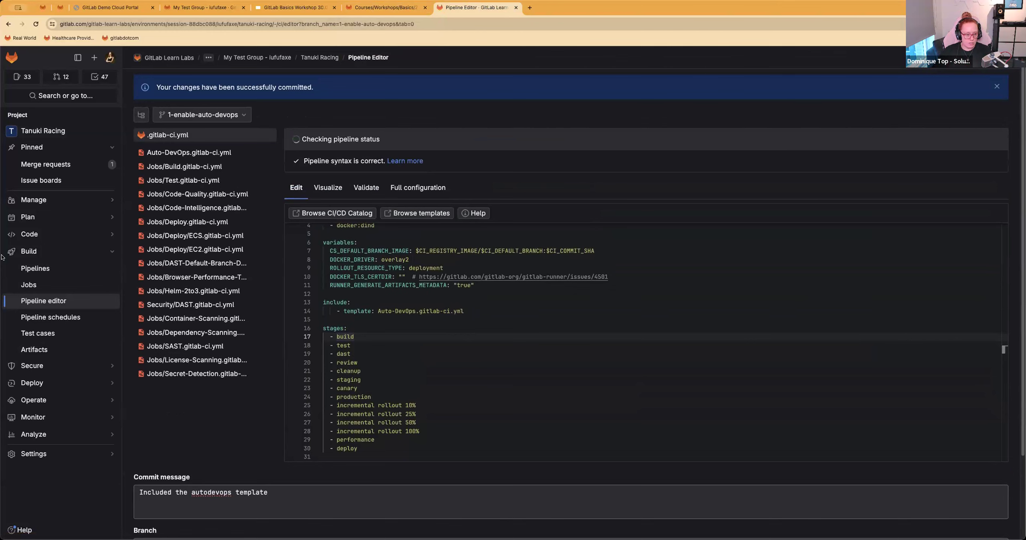
Step: Open the pipeline started by the commit and check its jobs against Step 2's note about jobs not run because of rules
click(65, 269)
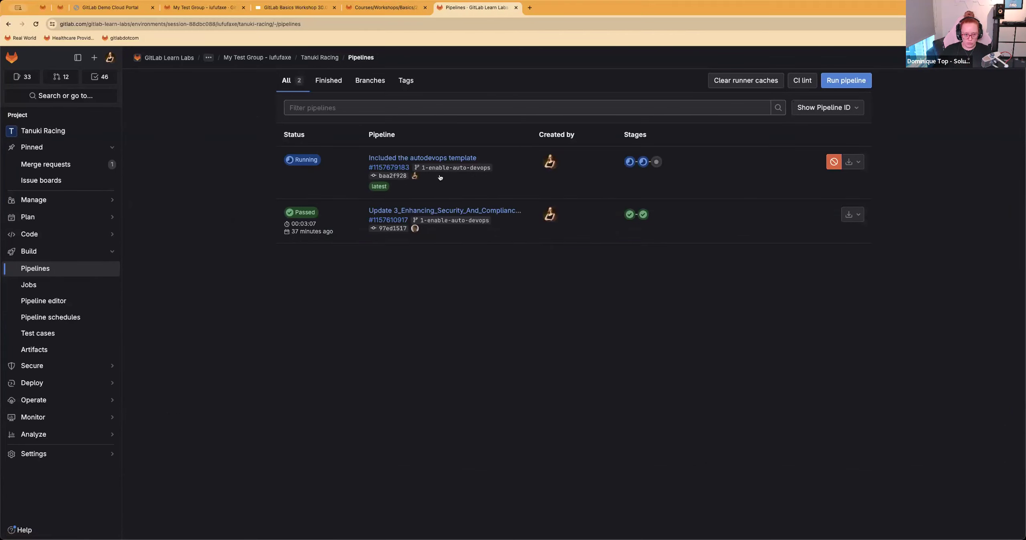
click(389, 168)
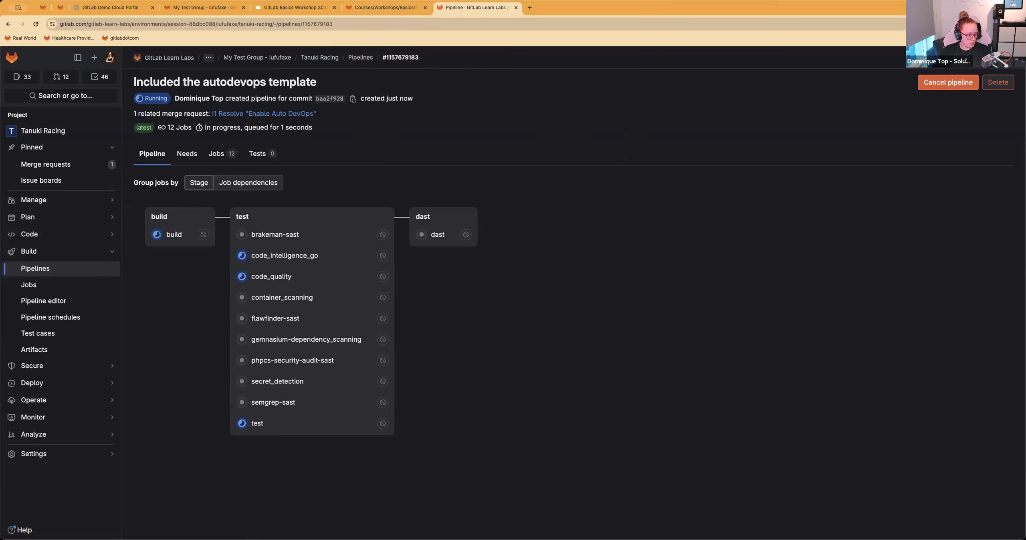
click(385, 10)
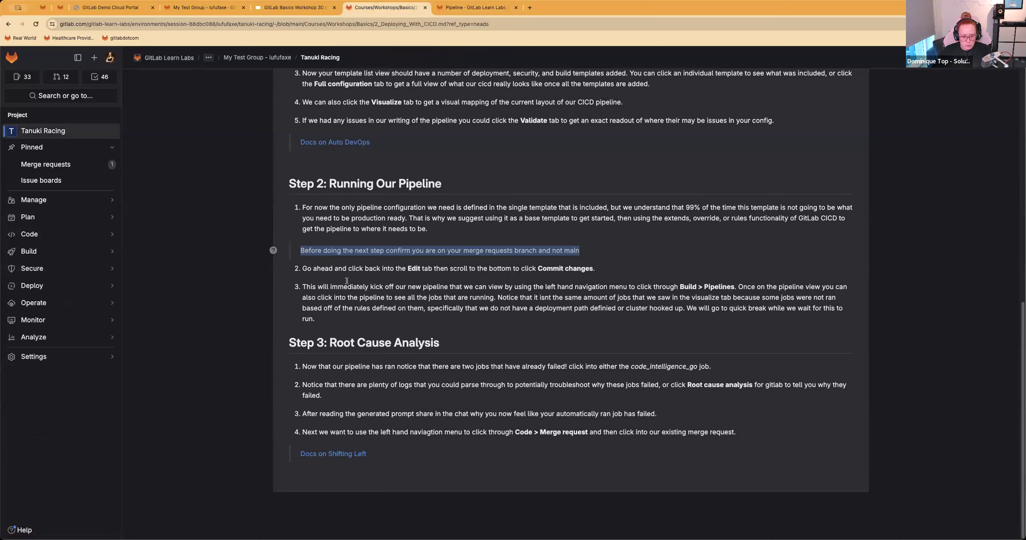
drag(739, 287, 371, 314)
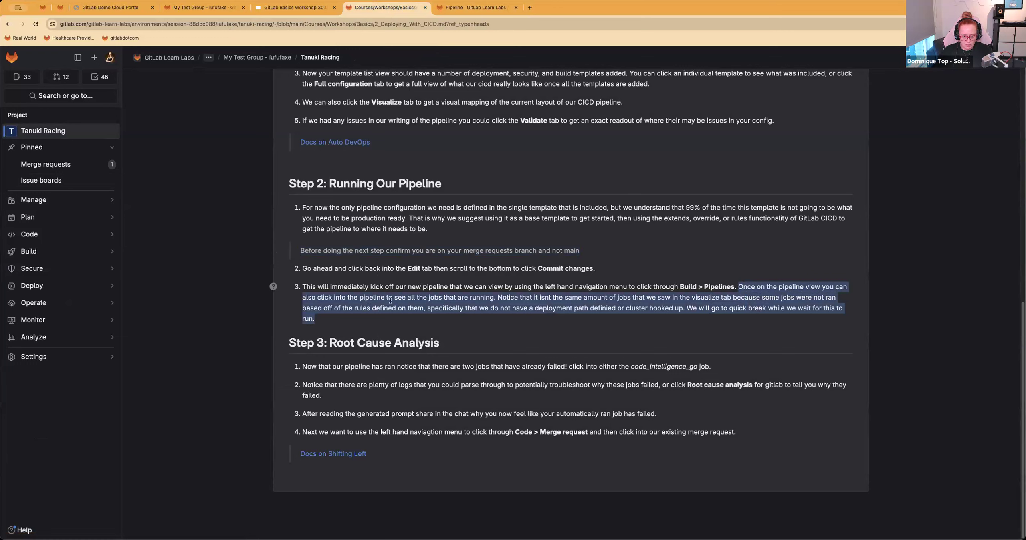
click(514, 293)
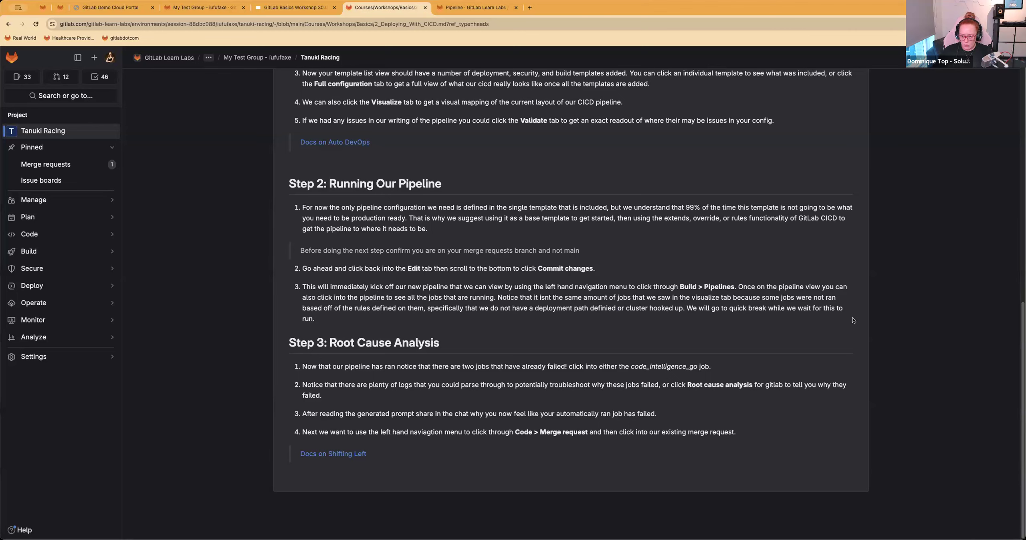
click(437, 9)
click(355, 11)
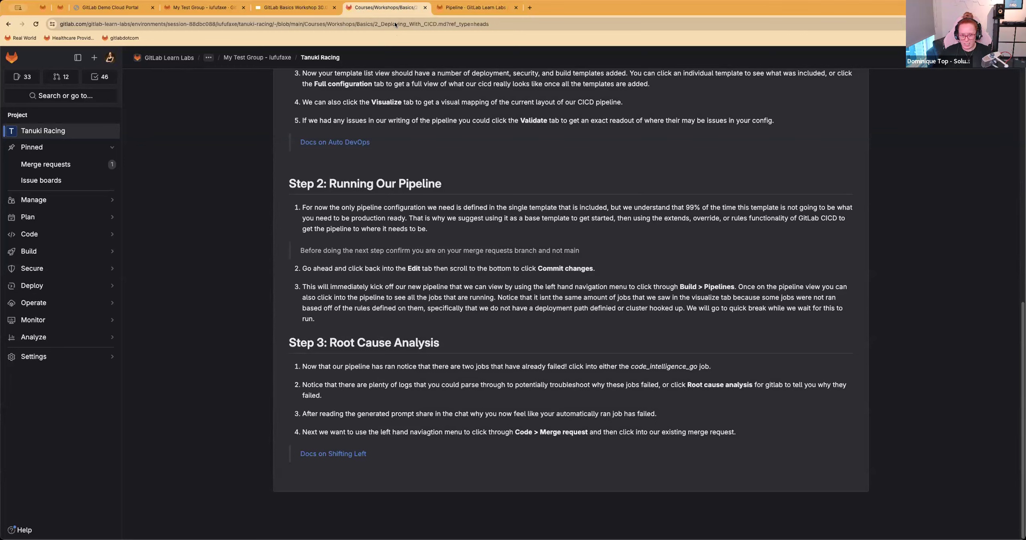
Step: Read Step 3: Root Cause Analysis in the workshop instructions and check the progress of the running pipeline's jobs
click(469, 12)
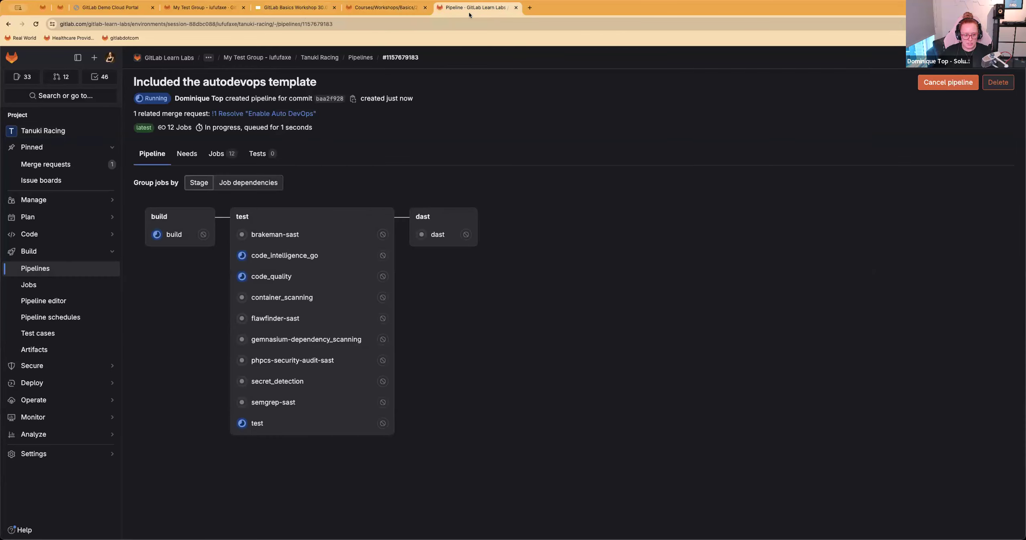
click(377, 8)
drag(286, 343, 802, 454)
click(572, 395)
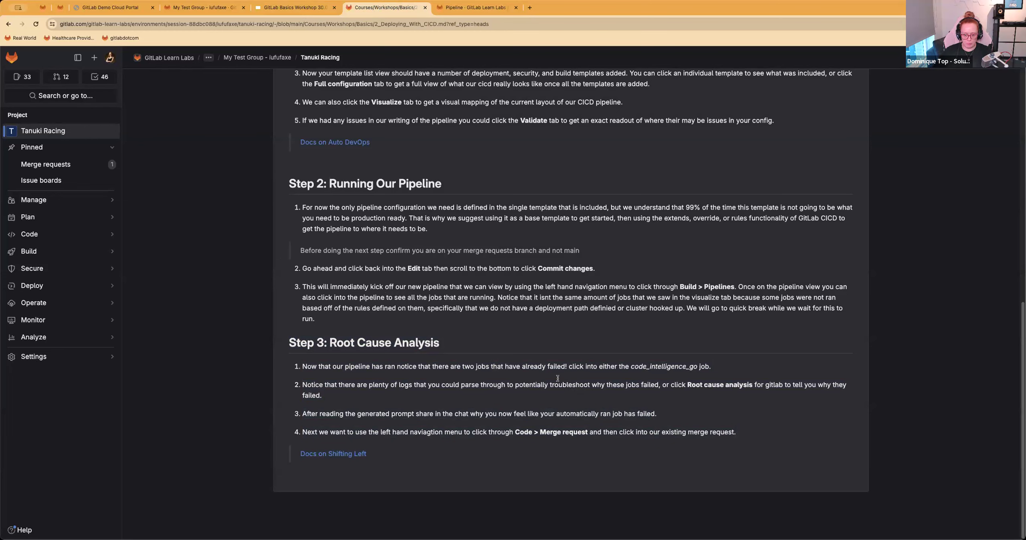
click(451, 8)
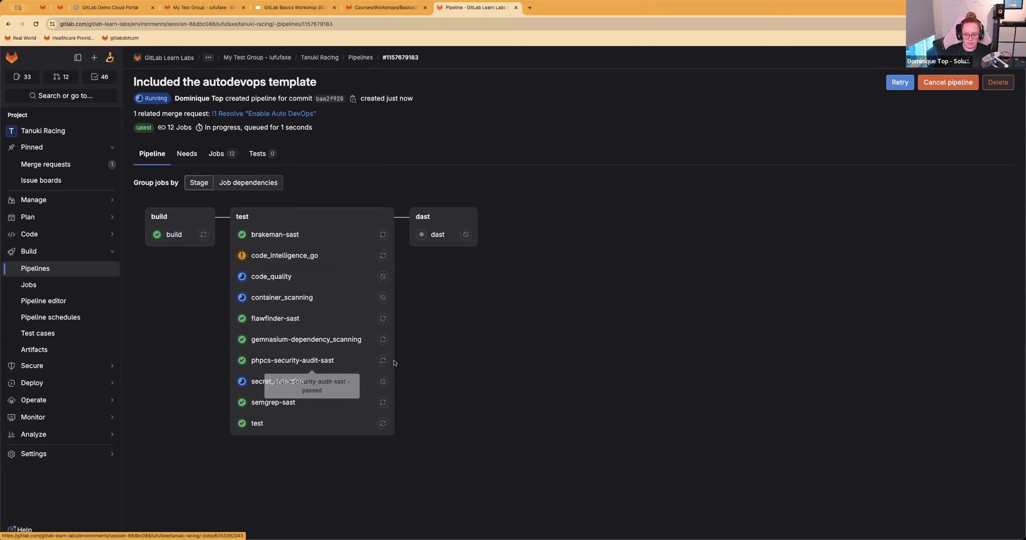
Step: Open the code_intelligence_go job from the pipeline, as the first item of Step 3 instructs
click(367, 9)
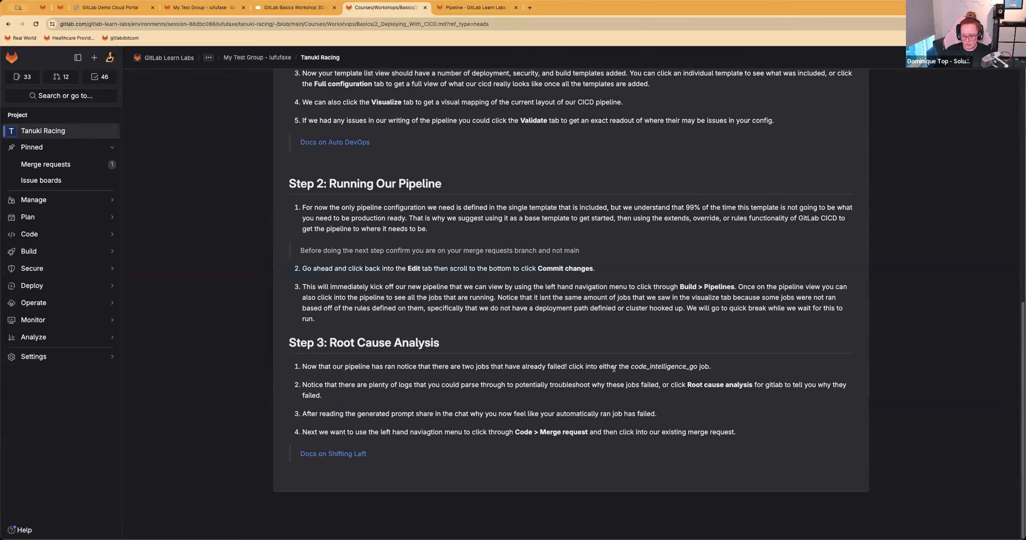
drag(614, 369, 618, 367)
click(463, 8)
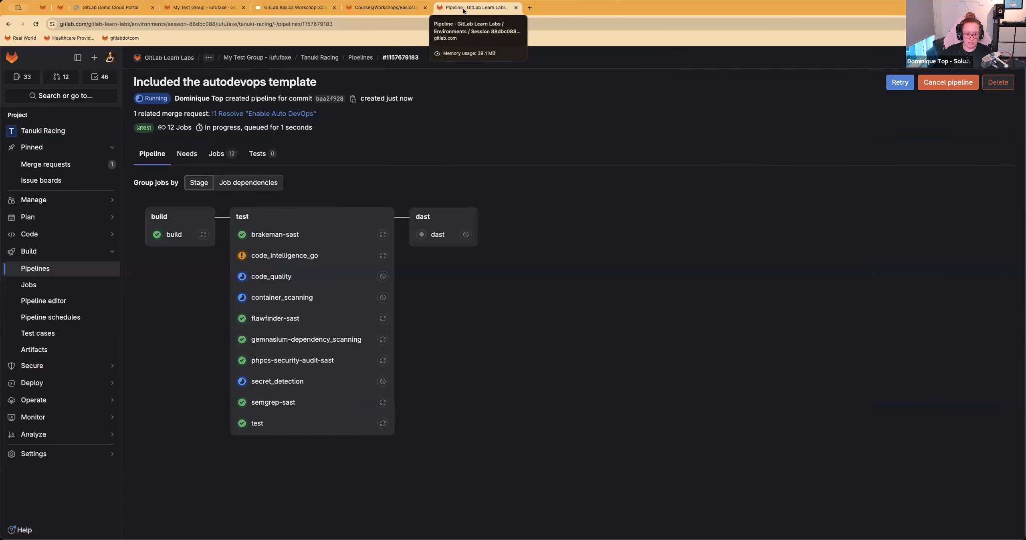
click(269, 257)
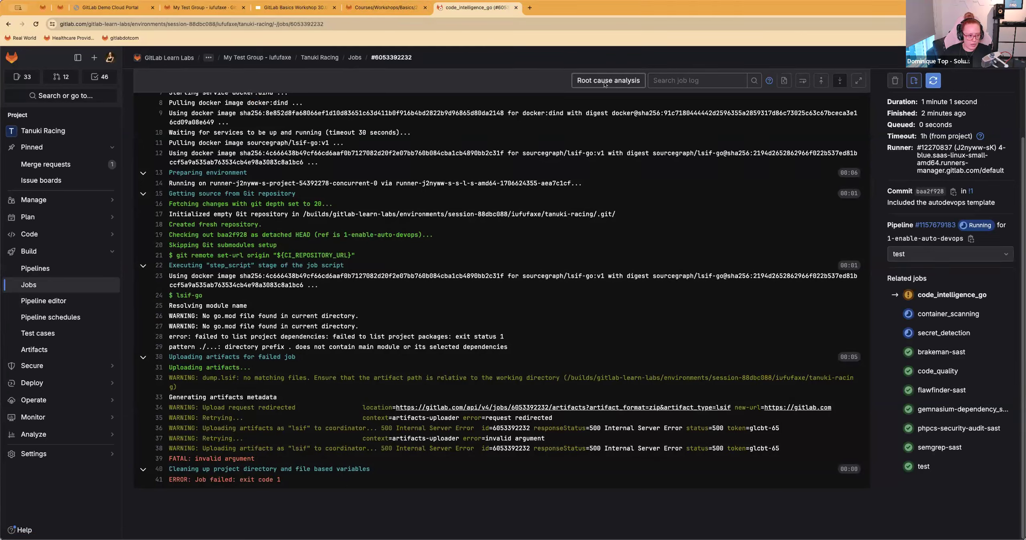
Step: Read Step 3's second item about troubleshooting failed jobs and examine the code_intelligence_go job log
click(386, 7)
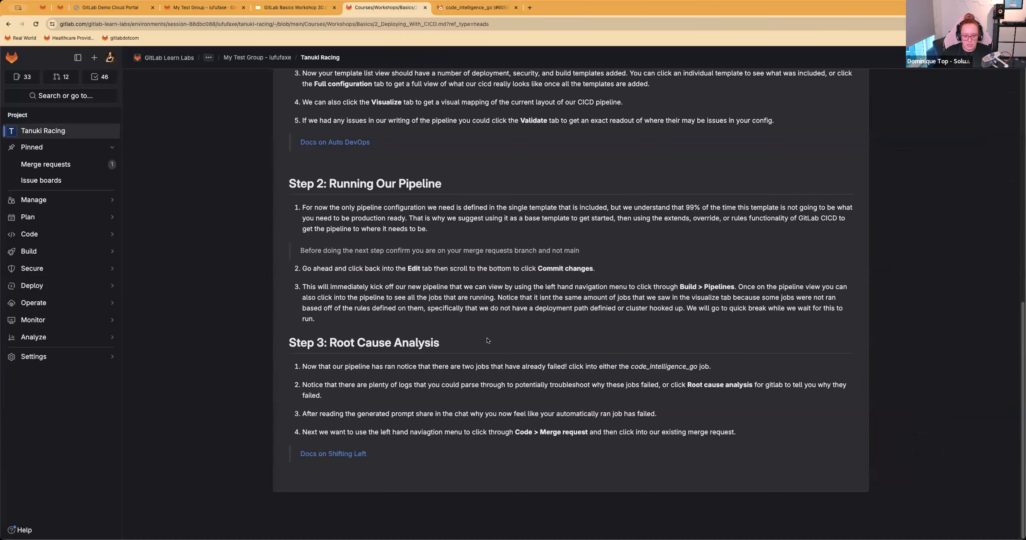
drag(581, 367, 429, 399)
click(273, 366)
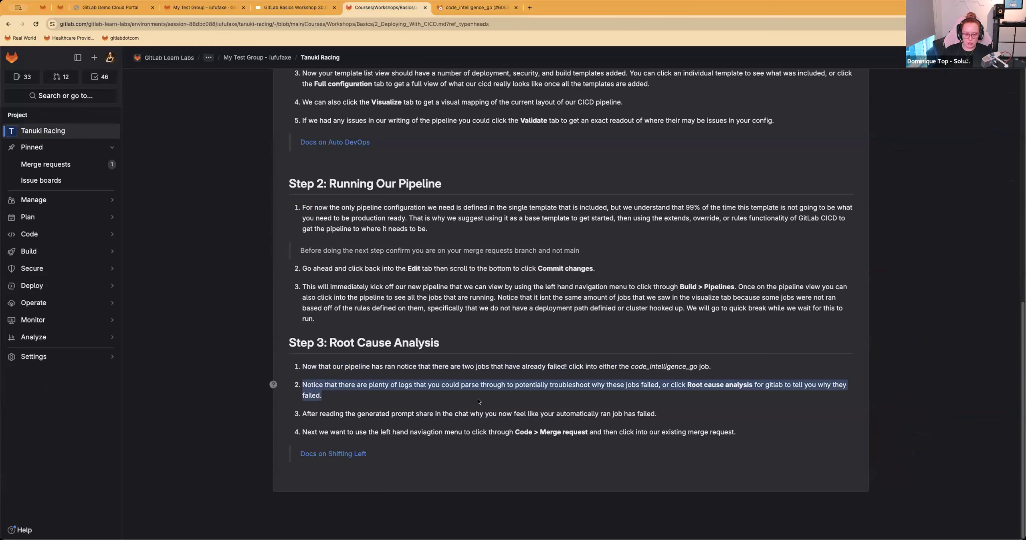
click(444, 12)
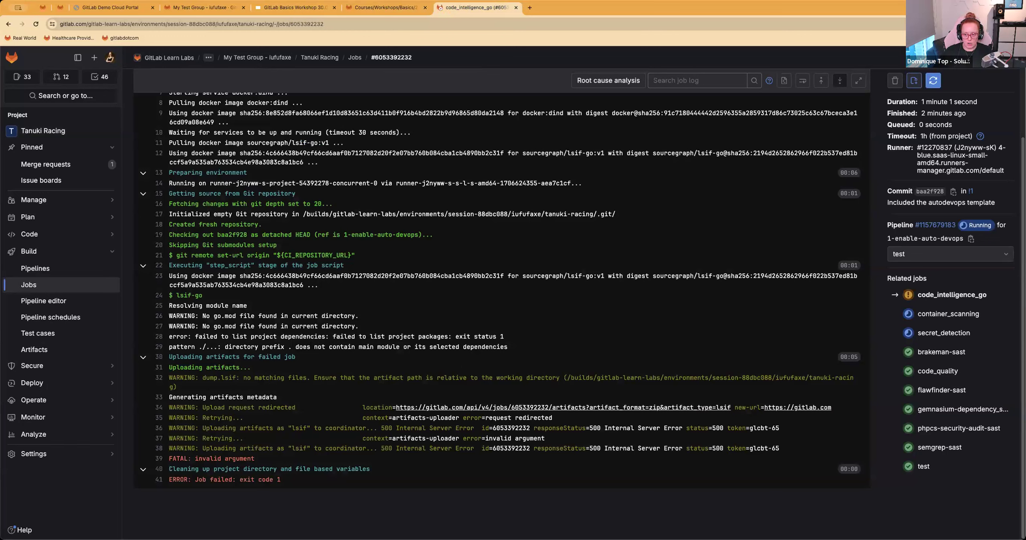
click(142, 470)
scroll(201, 358, up, 5)
scroll(200, 358, down, 3)
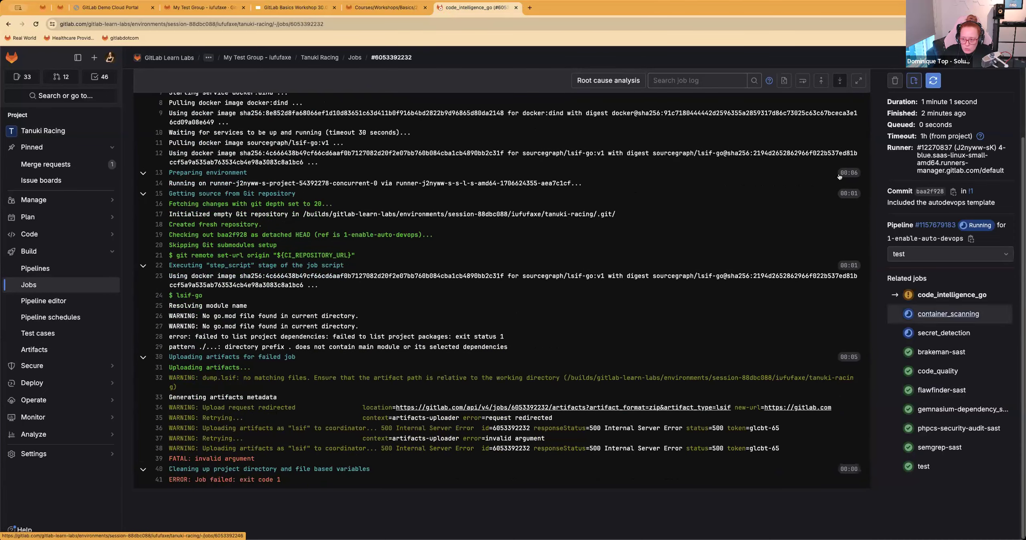
Step: Generate a root cause analysis for the code_intelligence_go job and read its explanation and example fix
click(597, 79)
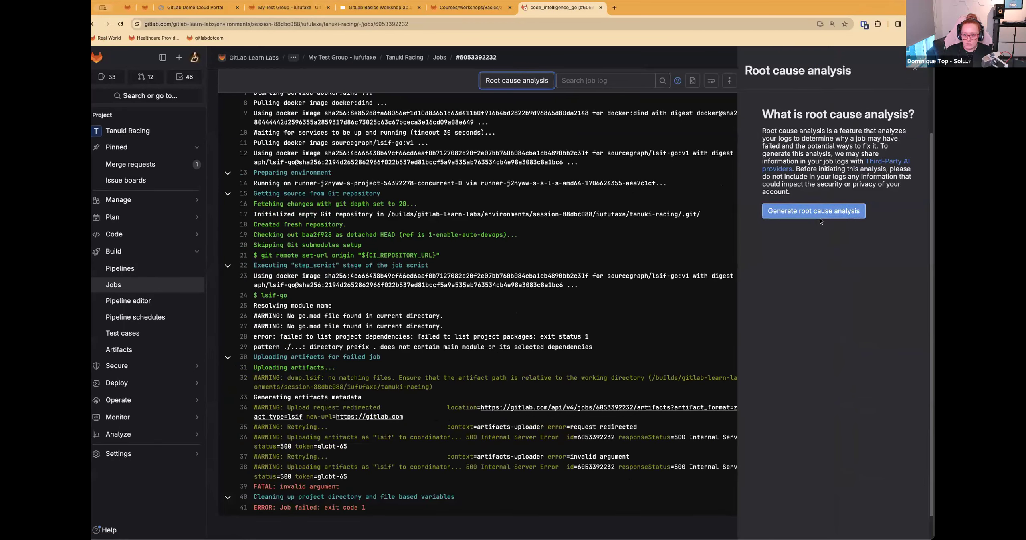
click(815, 210)
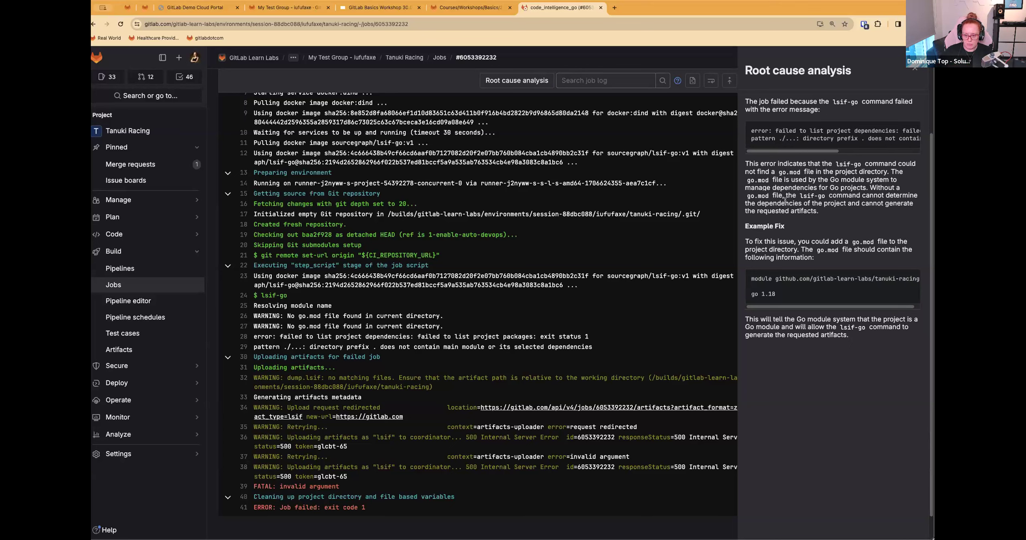
drag(745, 227, 827, 264)
click(832, 265)
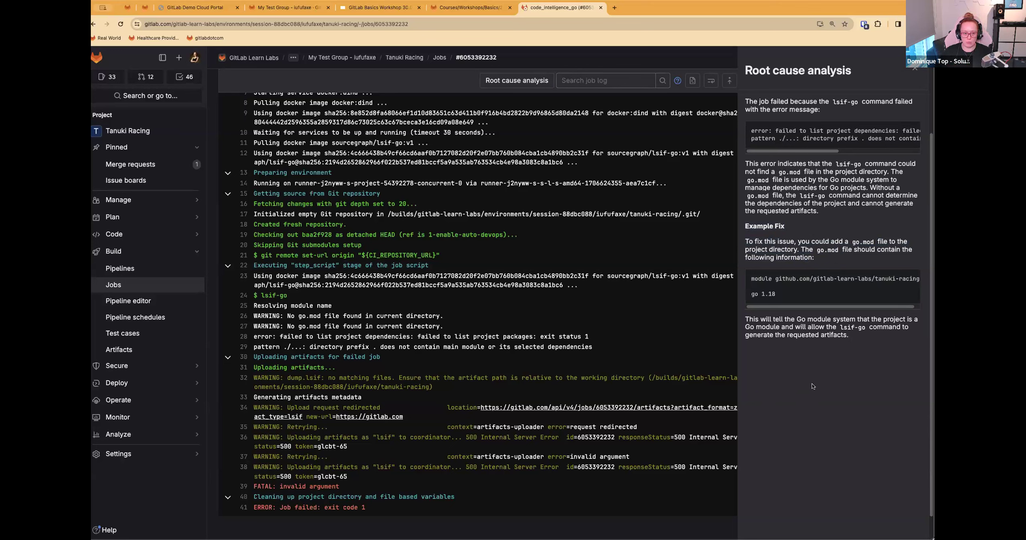
Step: Read the last two items of Step 3 in the instructions, about sharing the failure reason and opening the merge request
click(475, 9)
drag(298, 414, 654, 416)
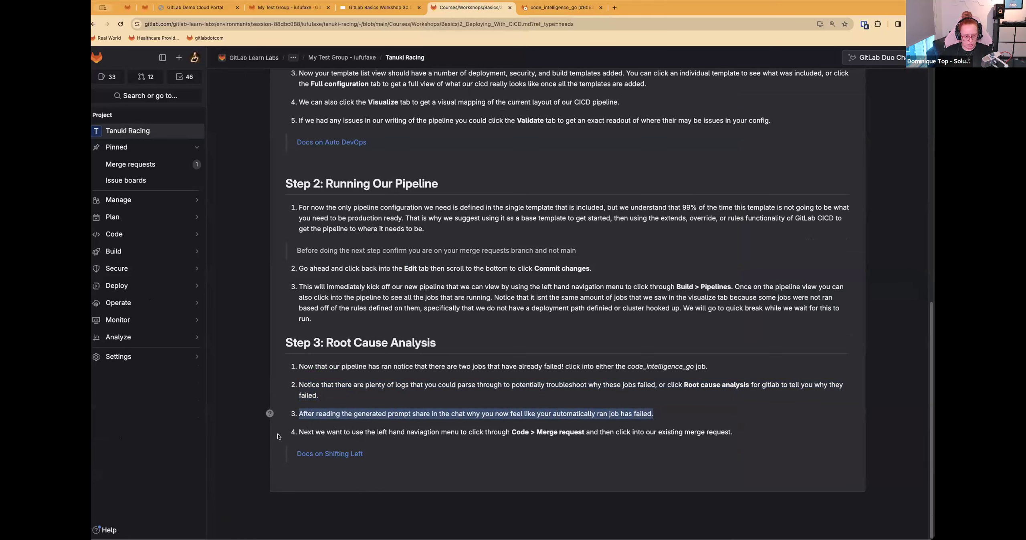
drag(306, 432, 697, 435)
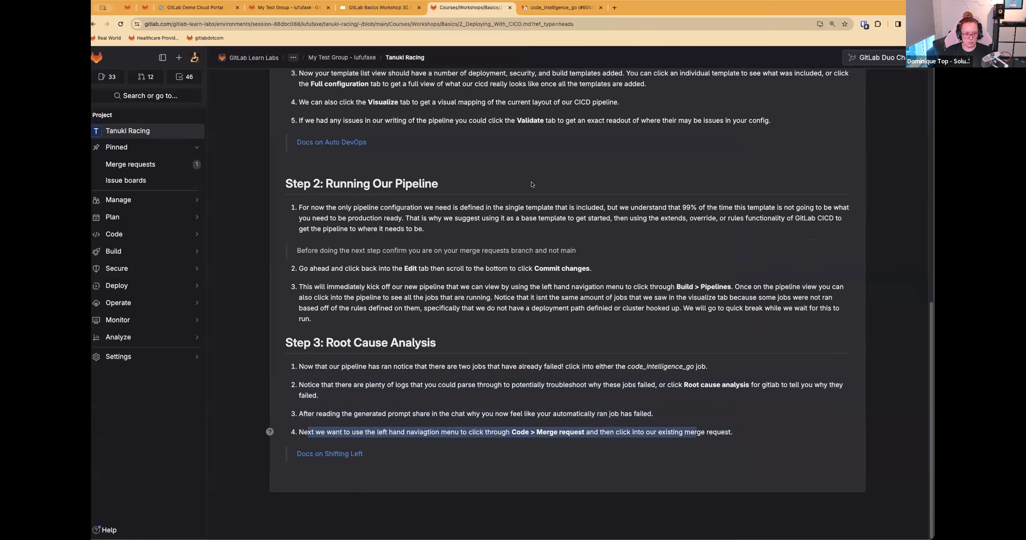
Step: Open the Resolve "Enable Auto DevOps" merge request, check its pipelines and return to its overview
click(559, 7)
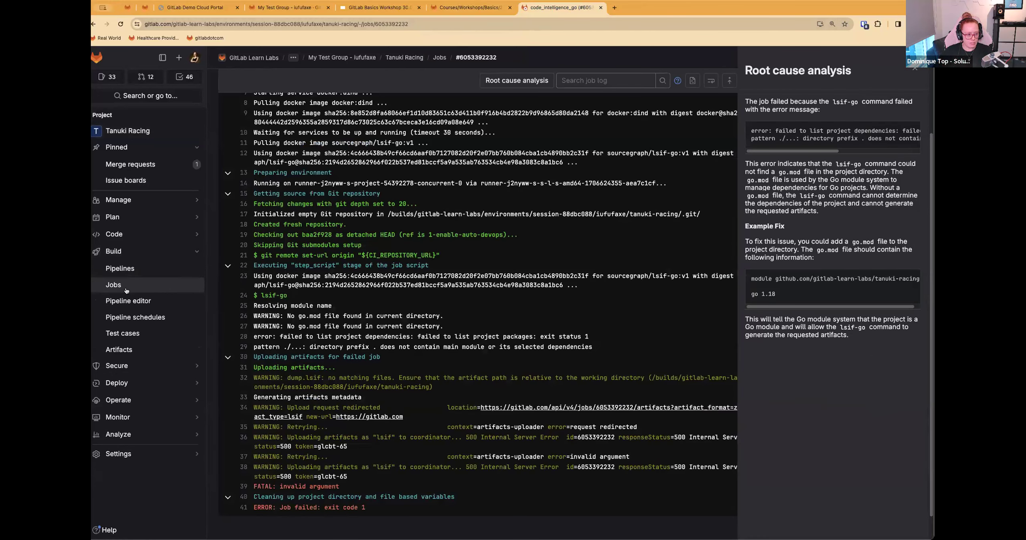
mouse_move(168, 234)
click(276, 232)
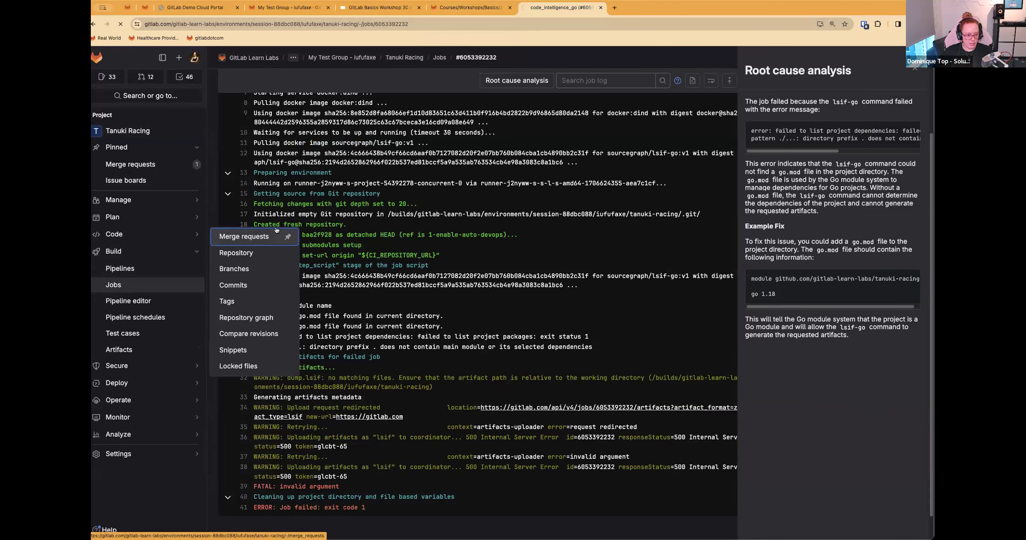
click(333, 165)
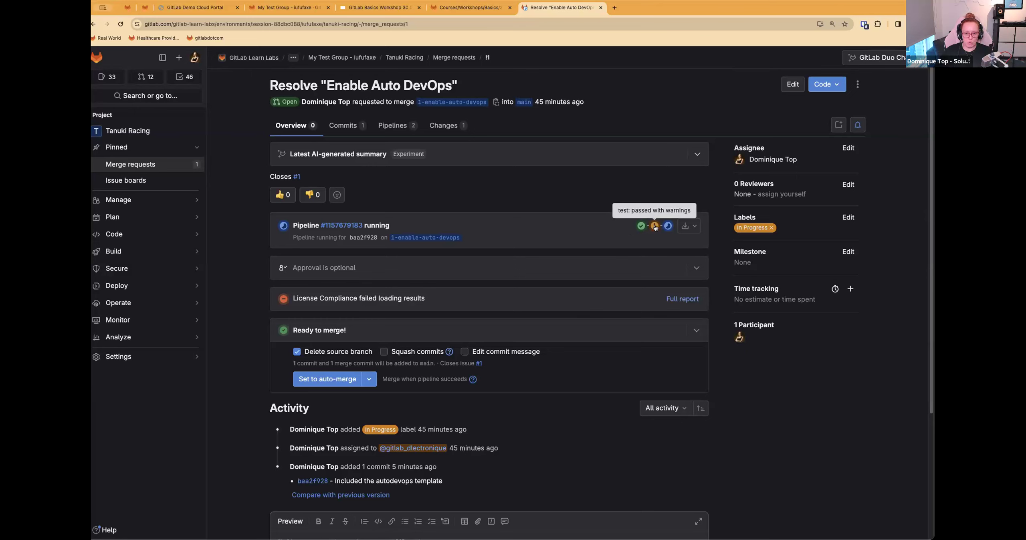
click(393, 125)
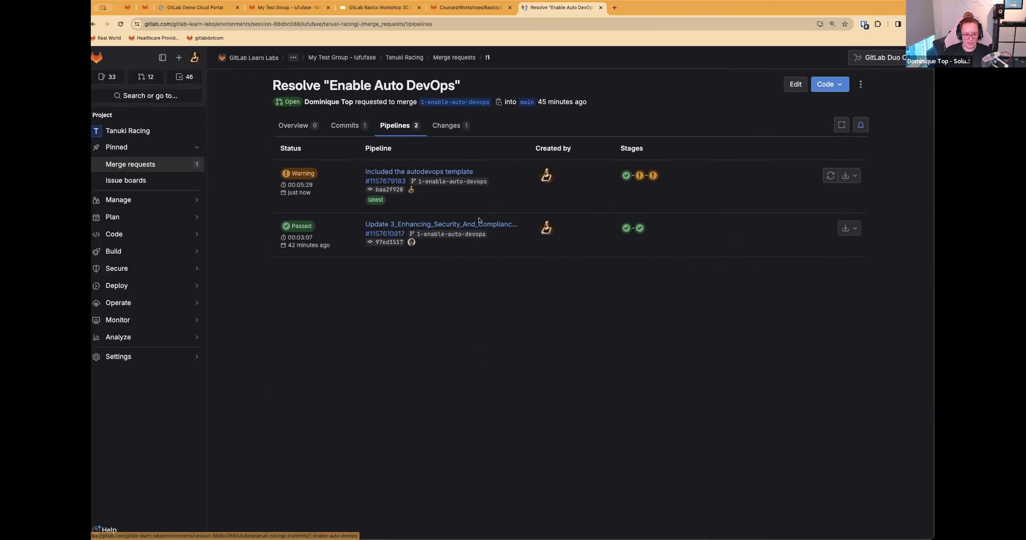
click(294, 125)
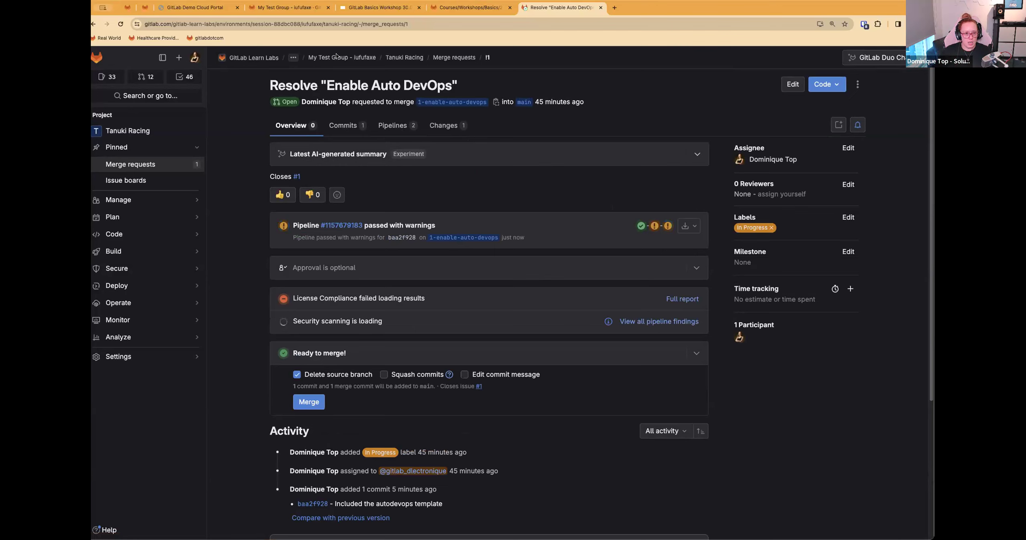
Step: Switch to the GitLab Basics Workshop deck in Google Slides and advance to the Enhancing Security & Compliance slide
click(386, 9)
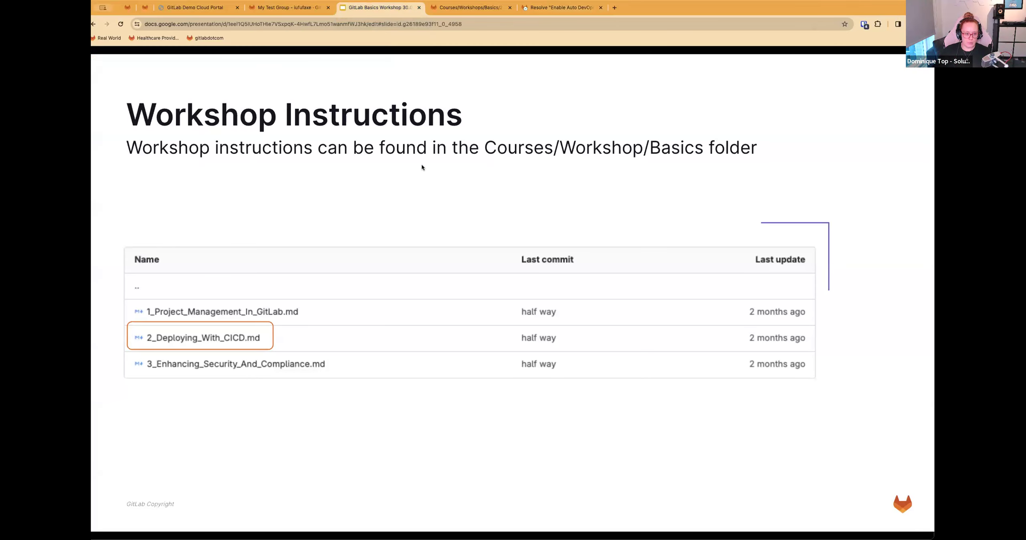
key(Right)
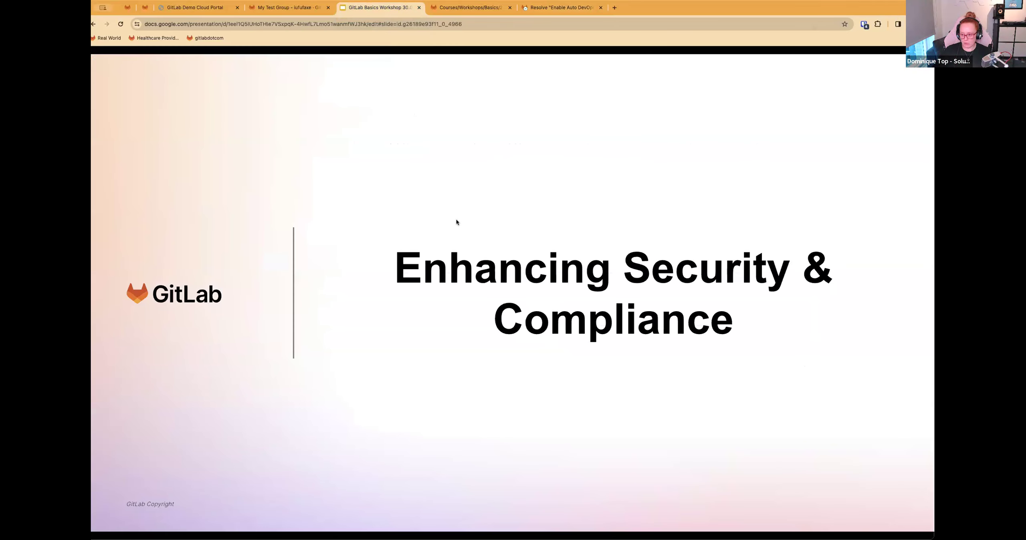
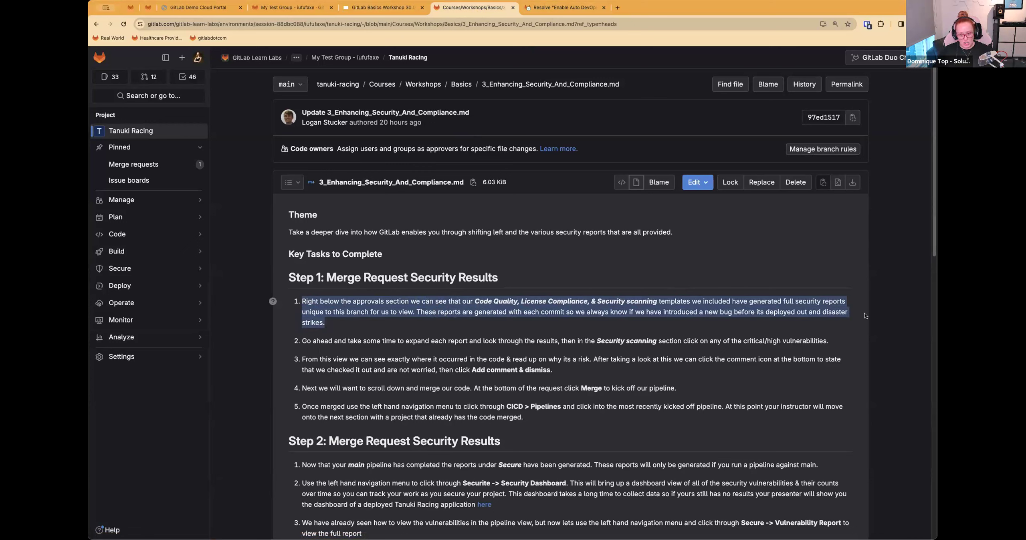
Step: Expand the approval details on the Resolve "Enable Auto DevOps" merge request and return to the 3_Enhancing_Security_And_Compliance.md instructions
click(544, 9)
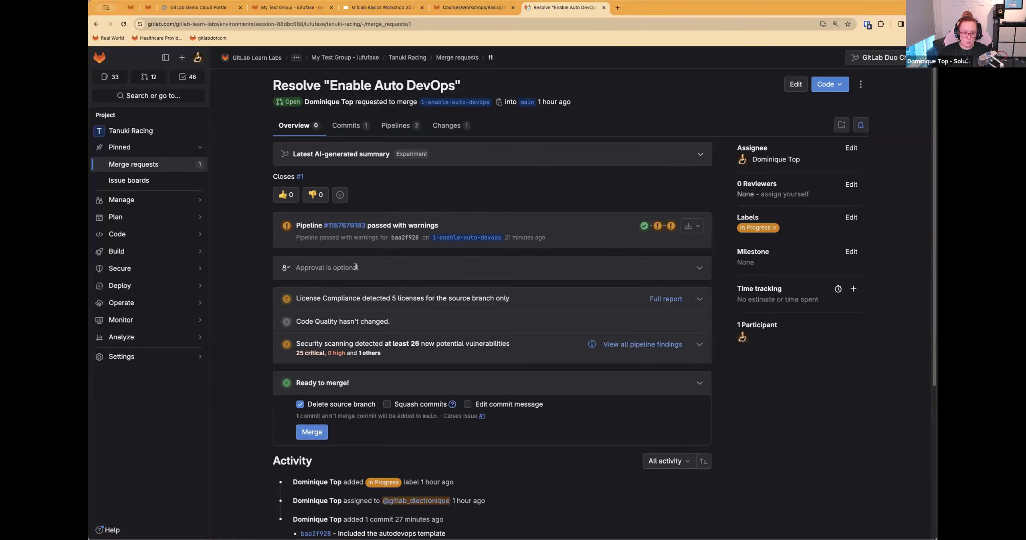
click(699, 267)
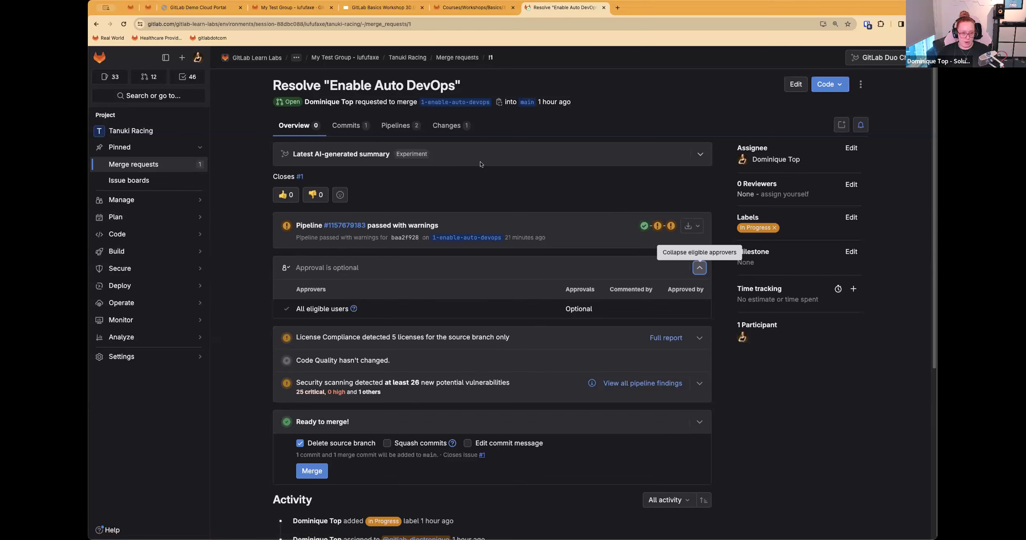
click(457, 9)
click(354, 332)
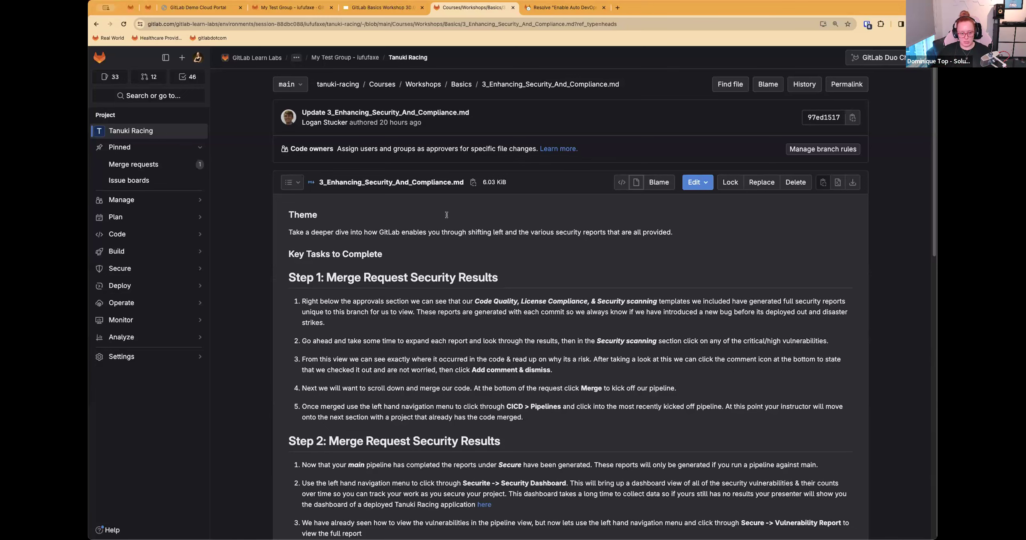
Step: Open the project's pipeline editor and switch to the 1-enable-auto-devops branch to view its configuration and included templates
click(555, 12)
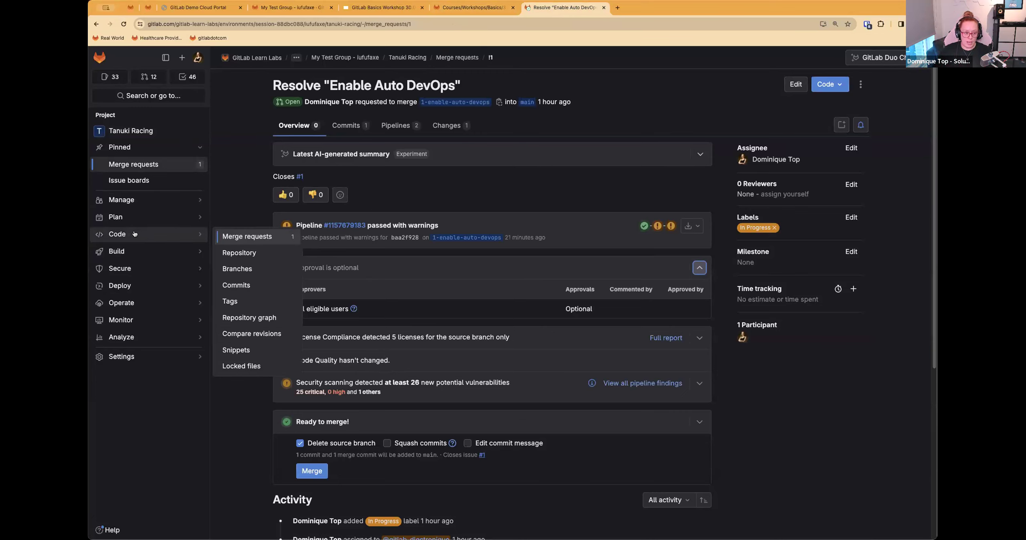
mouse_move(112, 217)
mouse_move(141, 253)
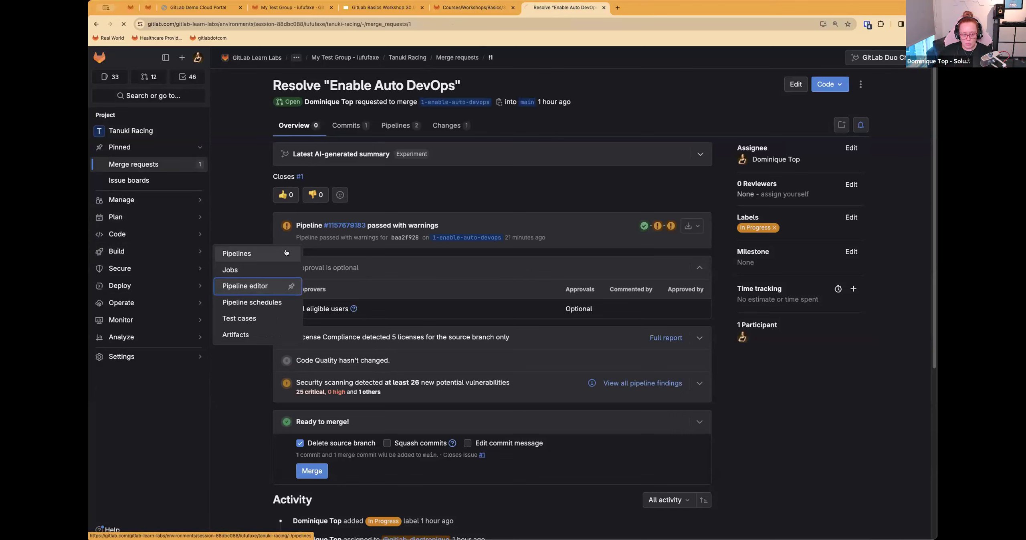
click(245, 286)
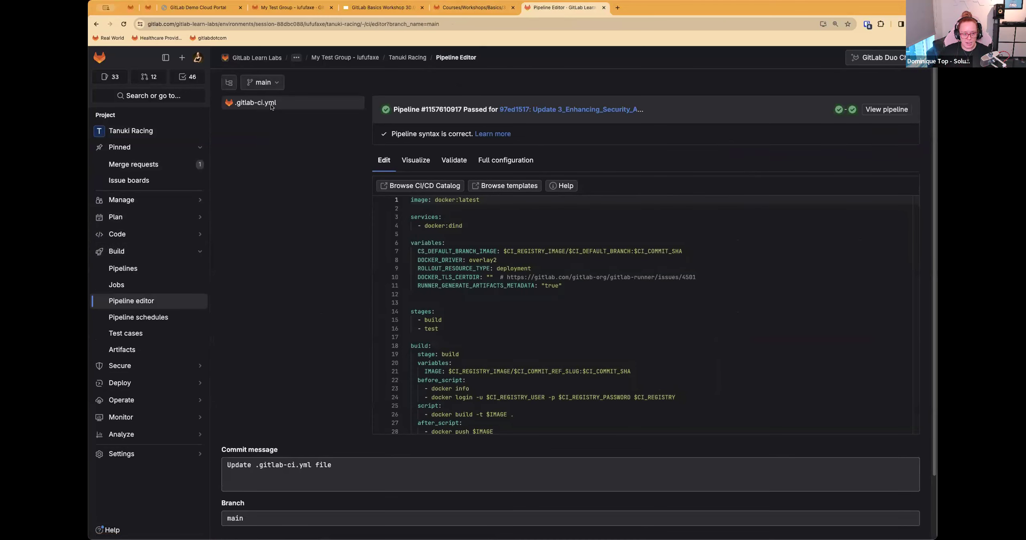
scroll(472, 299, down, 4)
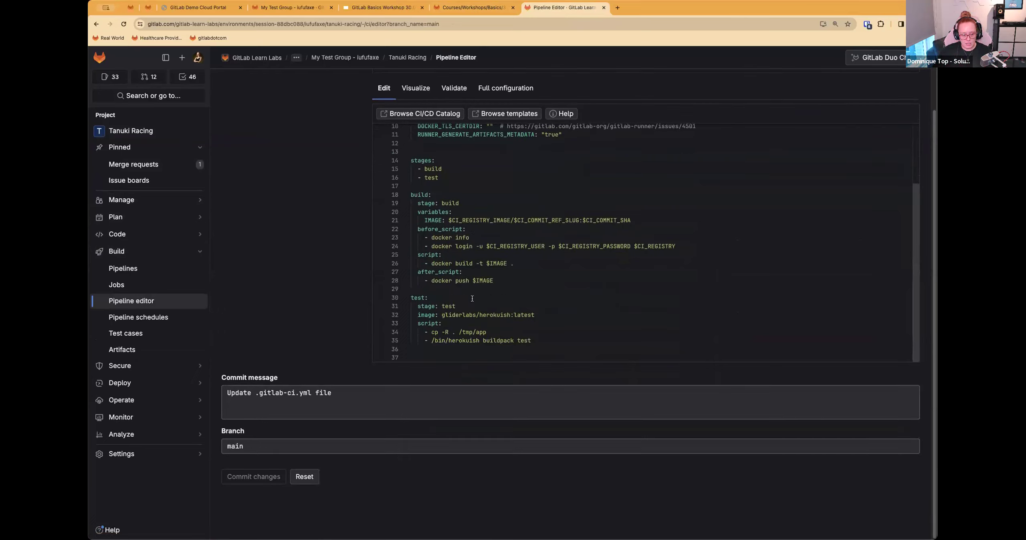
scroll(472, 298, up, 4)
click(263, 82)
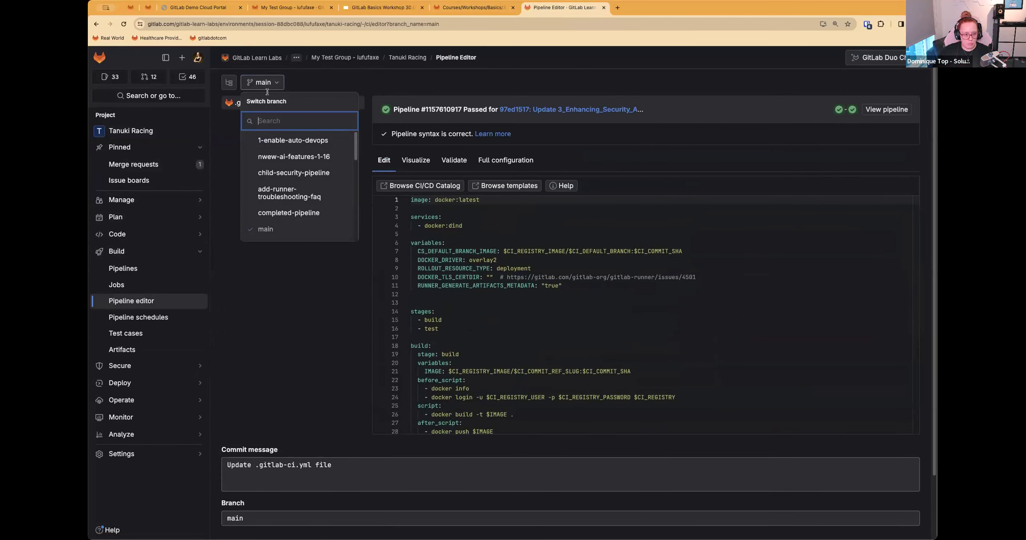
click(281, 140)
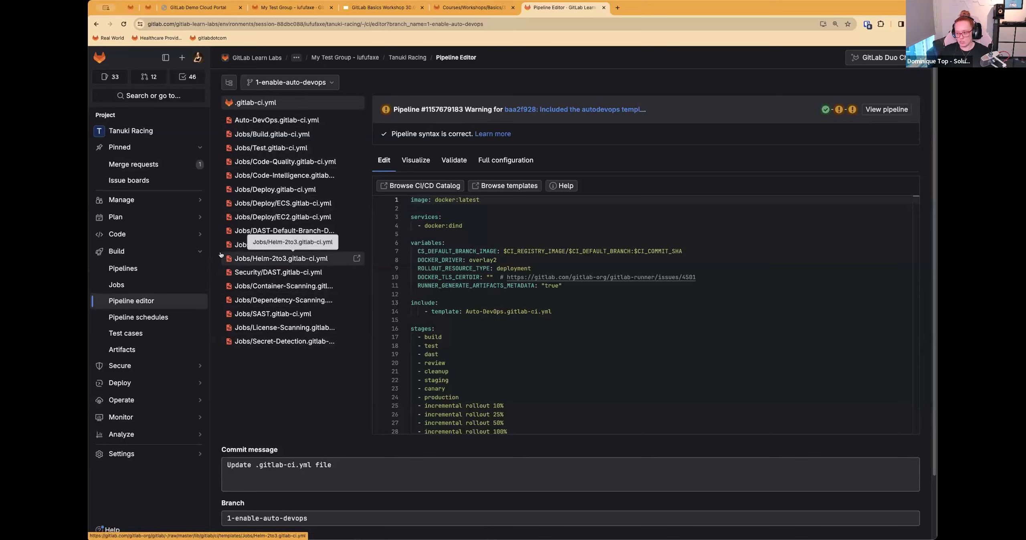
Step: Reopen the Resolve "Enable Auto DevOps" merge request from the project's merge request list and check Step 1 of the security instructions
mouse_move(201, 234)
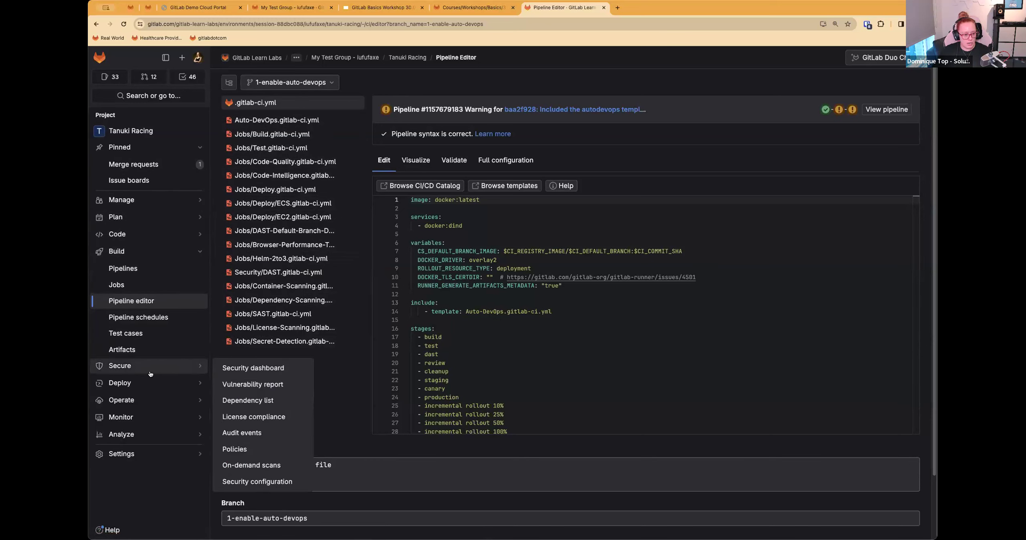
click(241, 236)
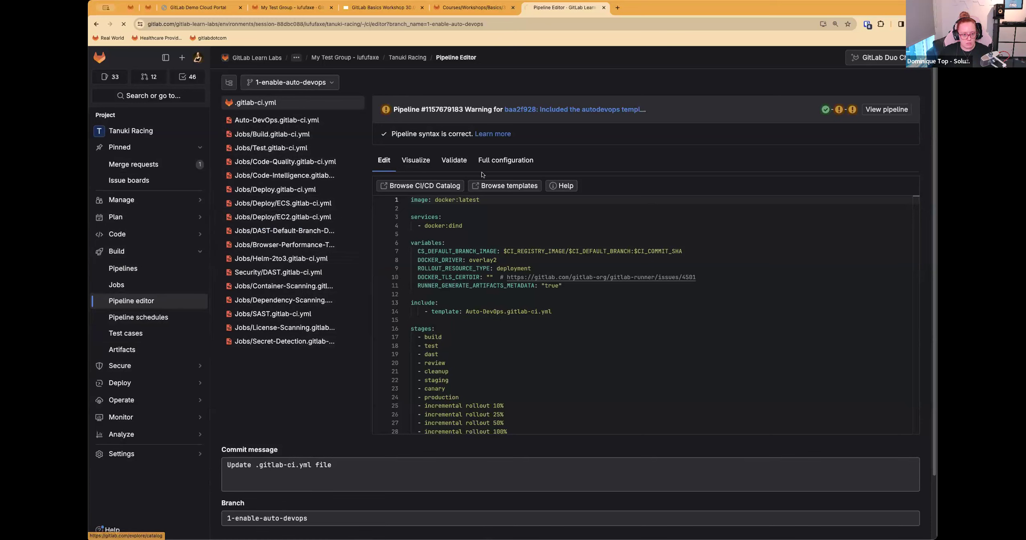
click(346, 133)
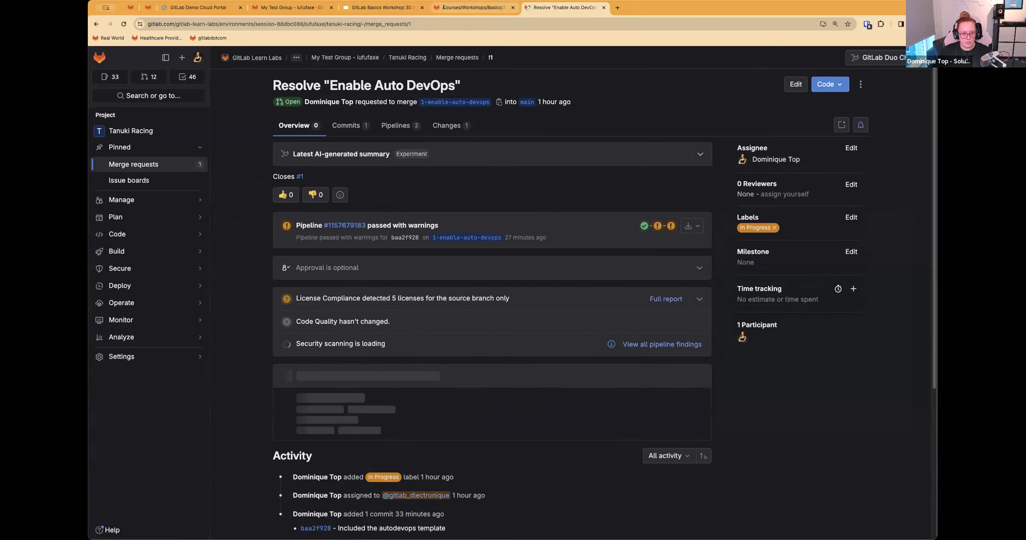
click(474, 9)
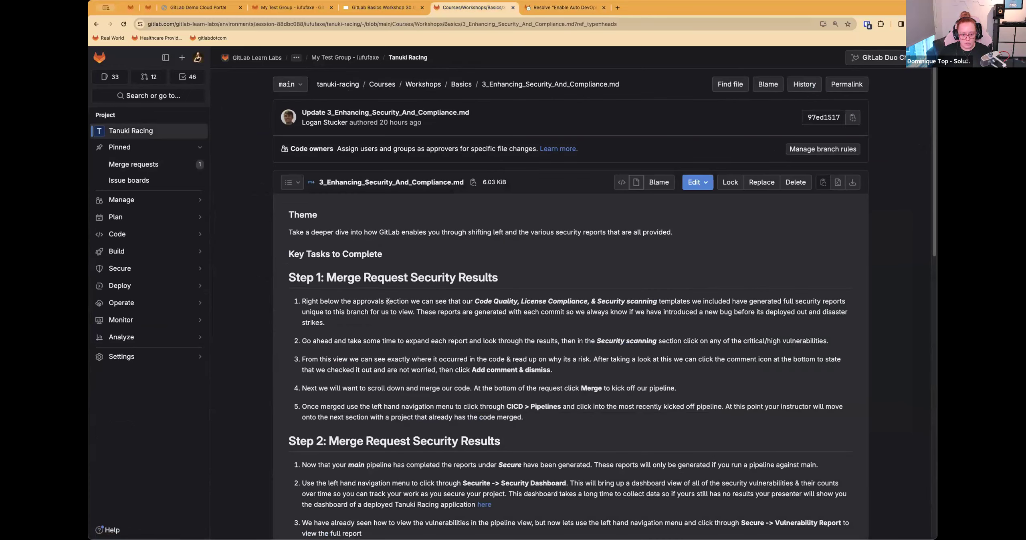
scroll(487, 314, down, 1)
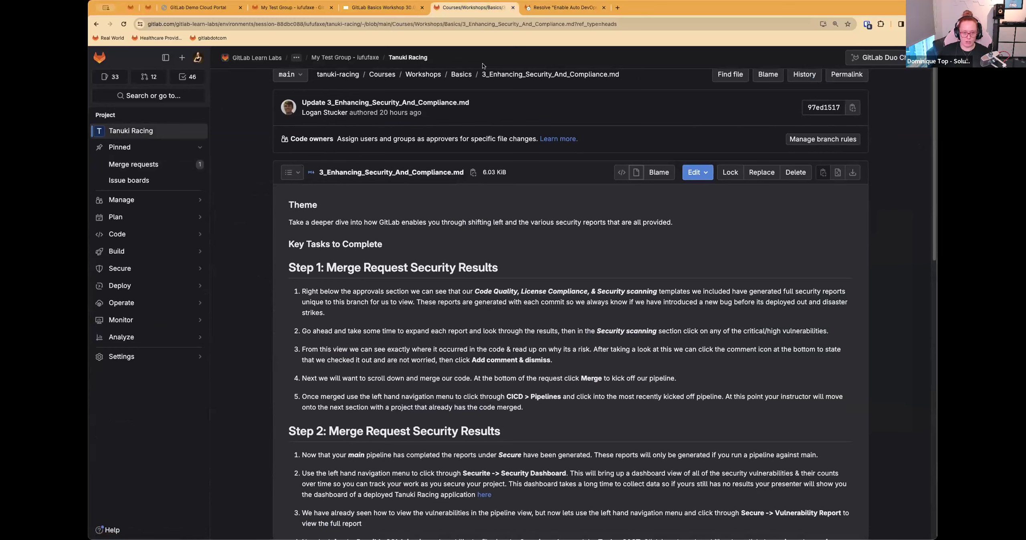
Step: Expand the security scanning results on the merge request and look through them down to the container scanning findings
click(565, 7)
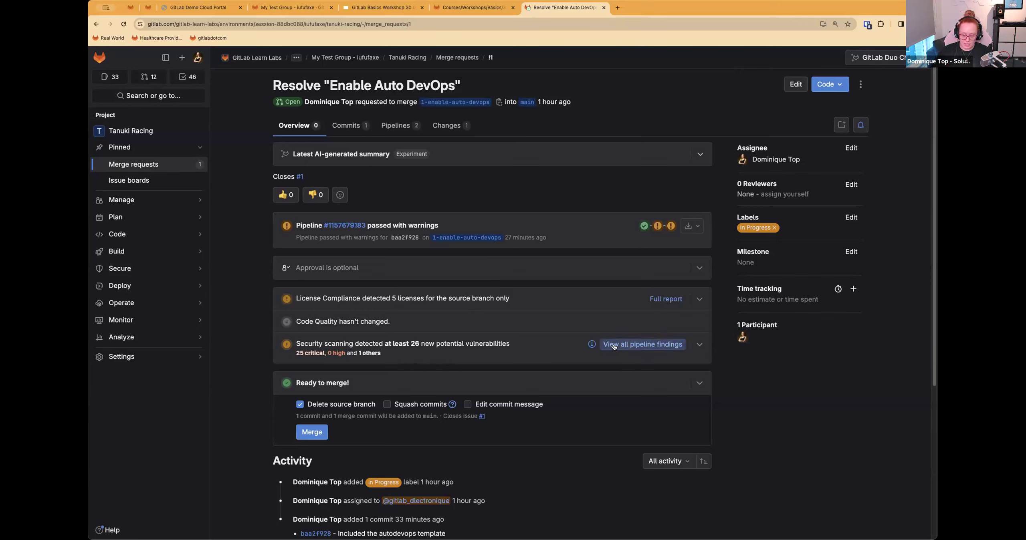
mouse_move(593, 348)
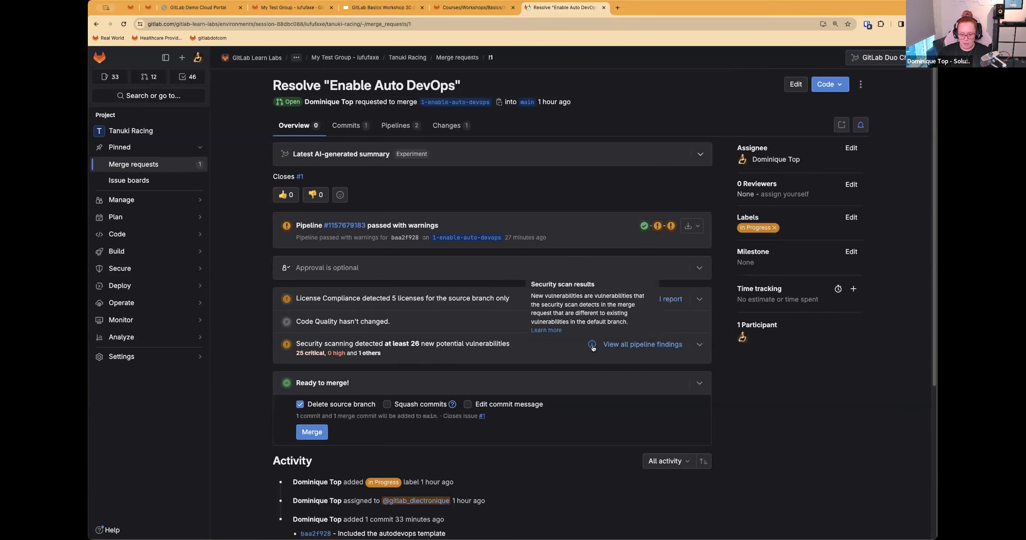
click(699, 345)
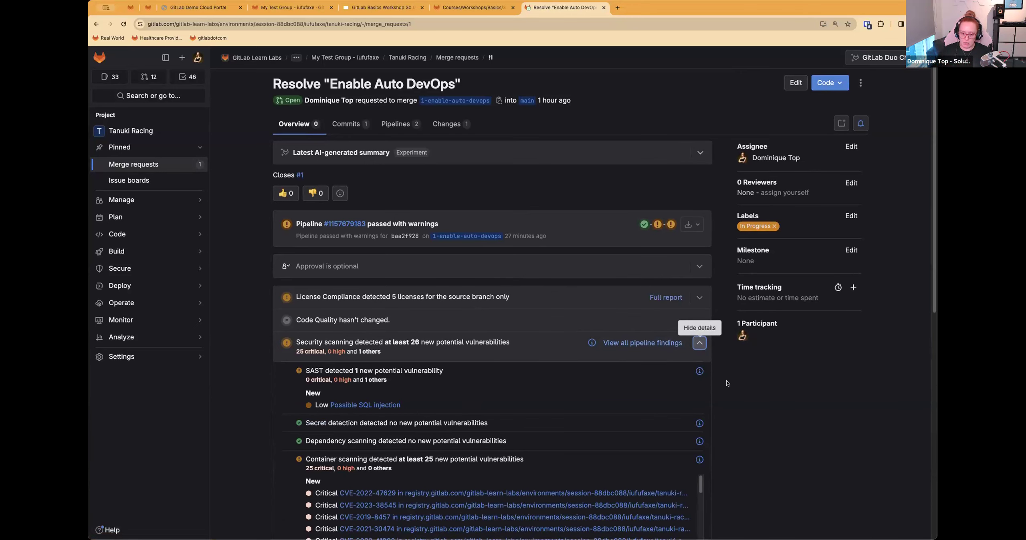
mouse_move(189, 269)
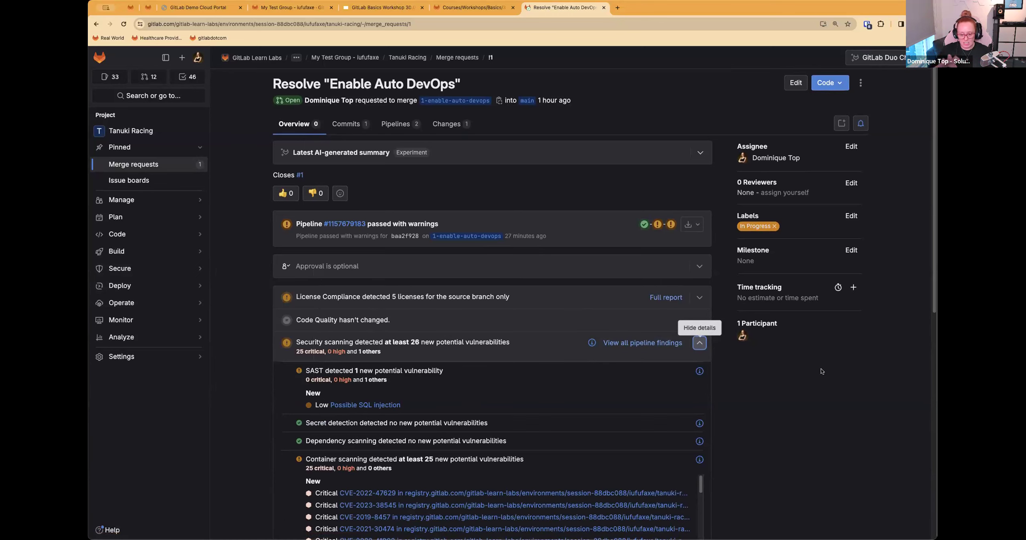
scroll(781, 384, down, 4)
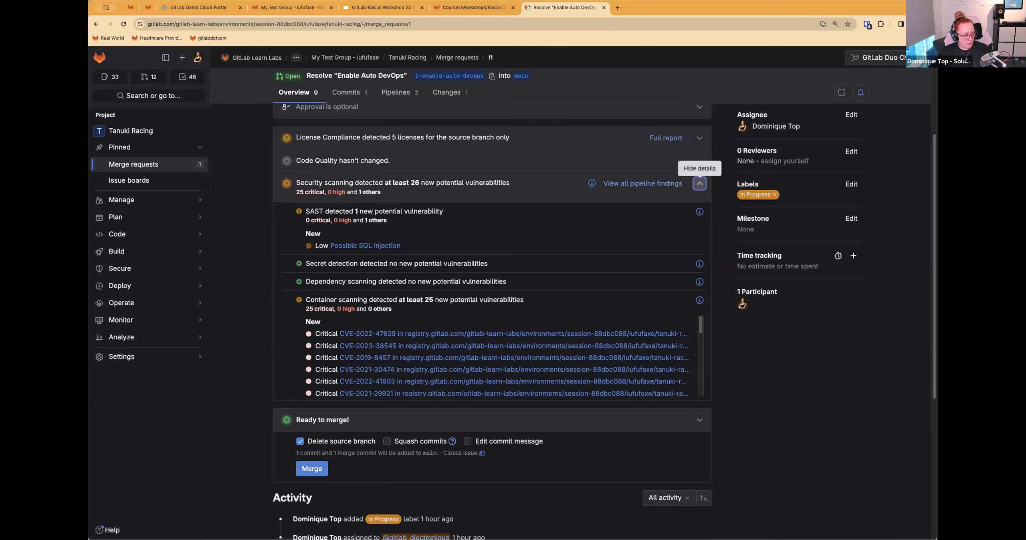
Step: Review the details of the critical CVE-2022-47629 container scanning finding, close them and look over the merge section
click(372, 335)
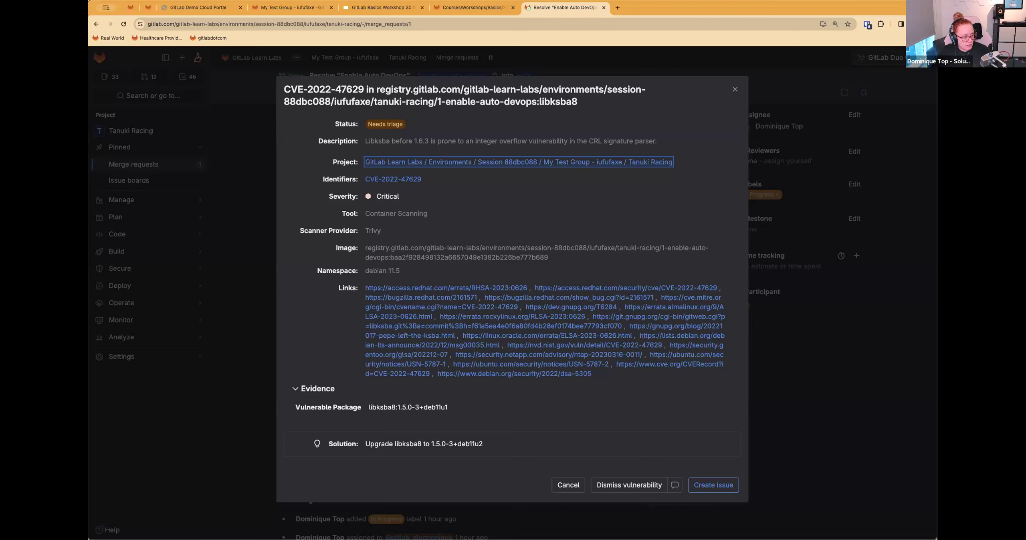
click(568, 485)
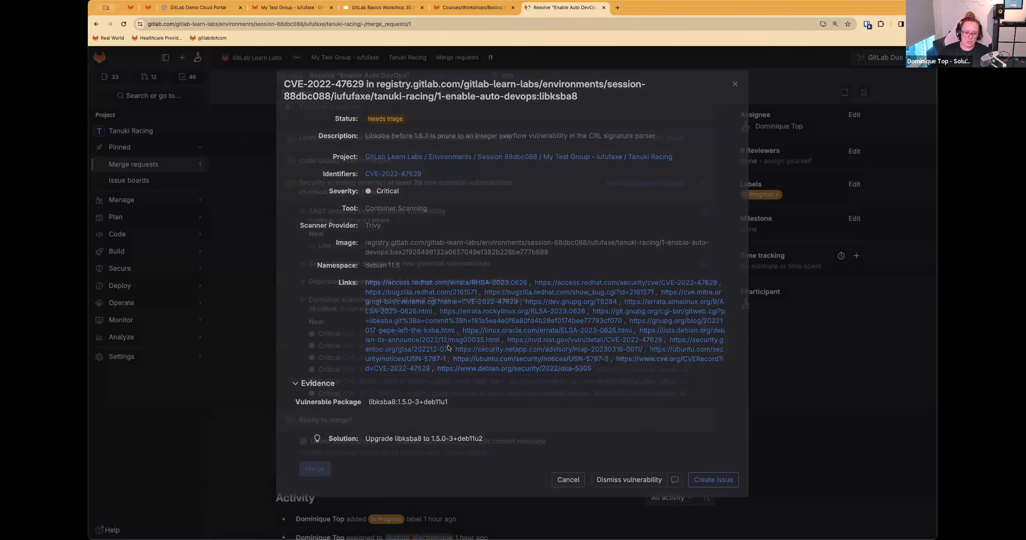
scroll(501, 342, up, 5)
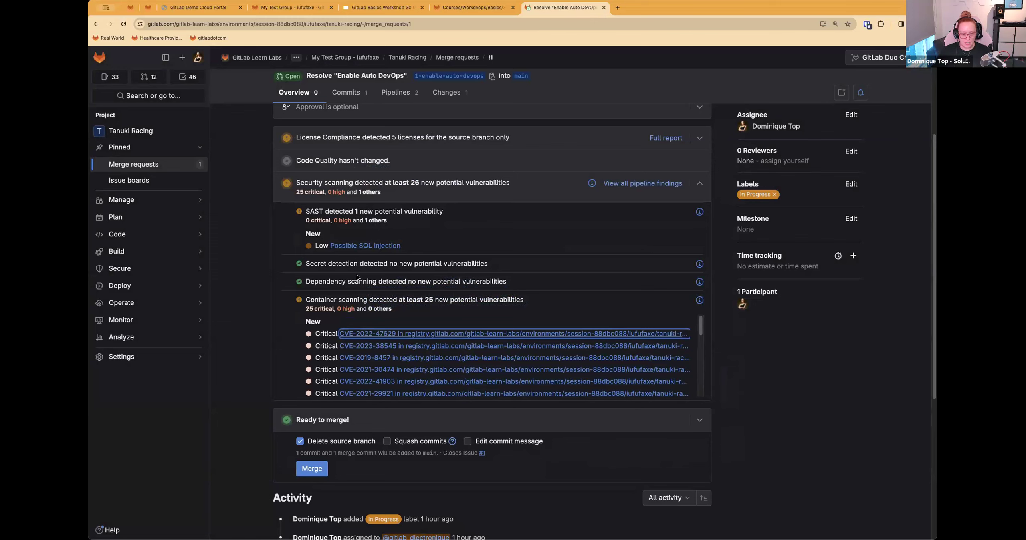
click(377, 334)
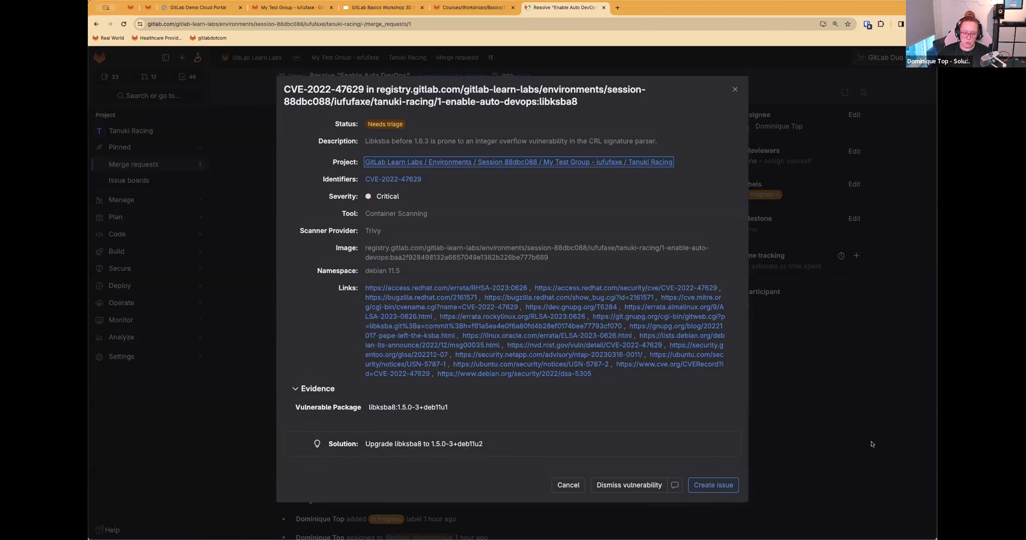
click(735, 89)
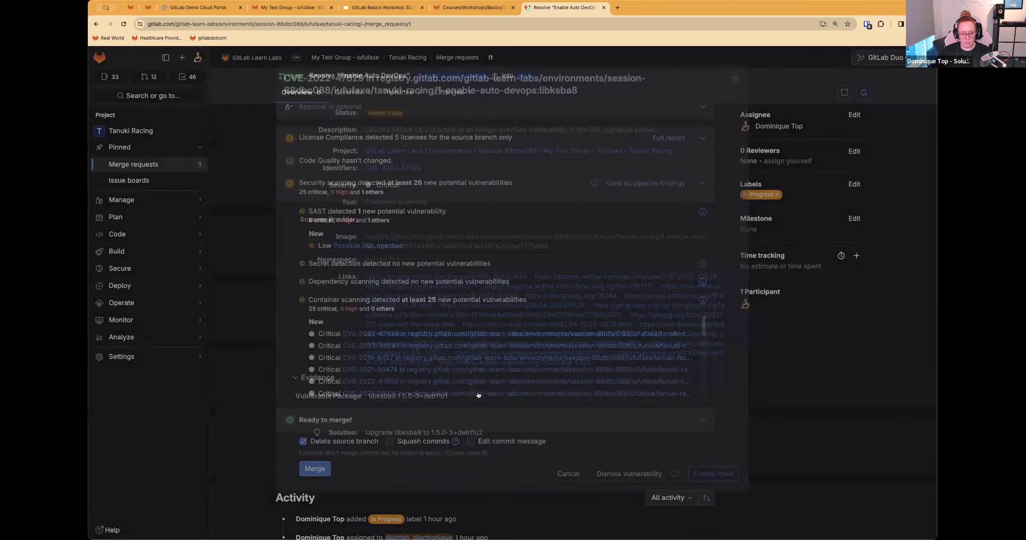
scroll(425, 369, down, 5)
scroll(302, 197, down, 4)
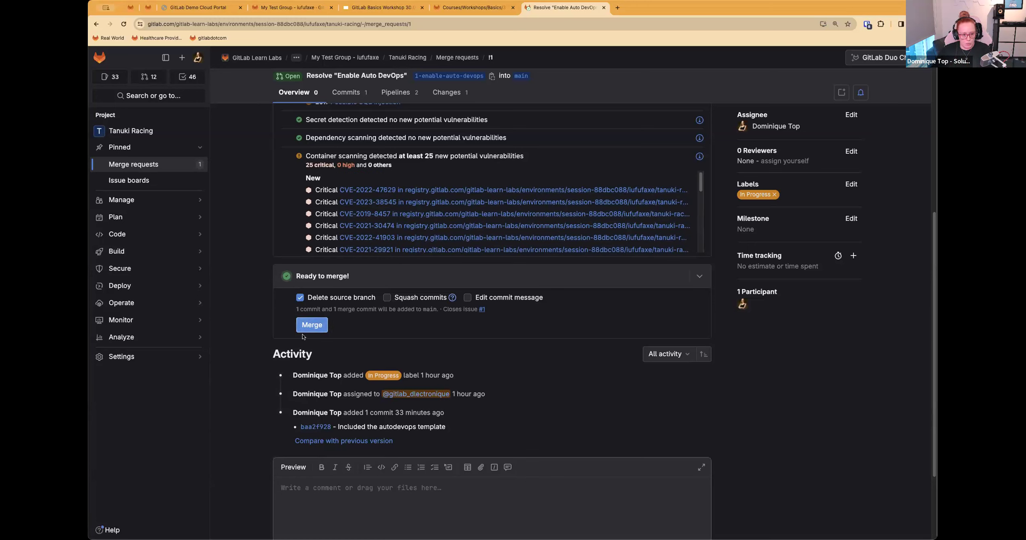
Step: Read items 2 and 3 of Step 1 in the instructions, on opening a vulnerability and dismissing it with a comment
key(ctrl+shift+Tab)
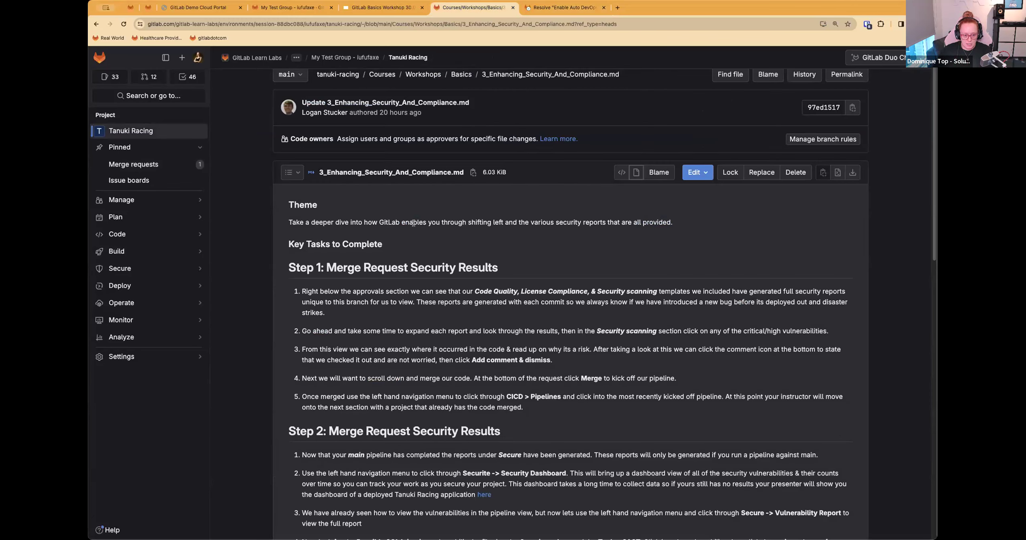
drag(317, 332, 828, 330)
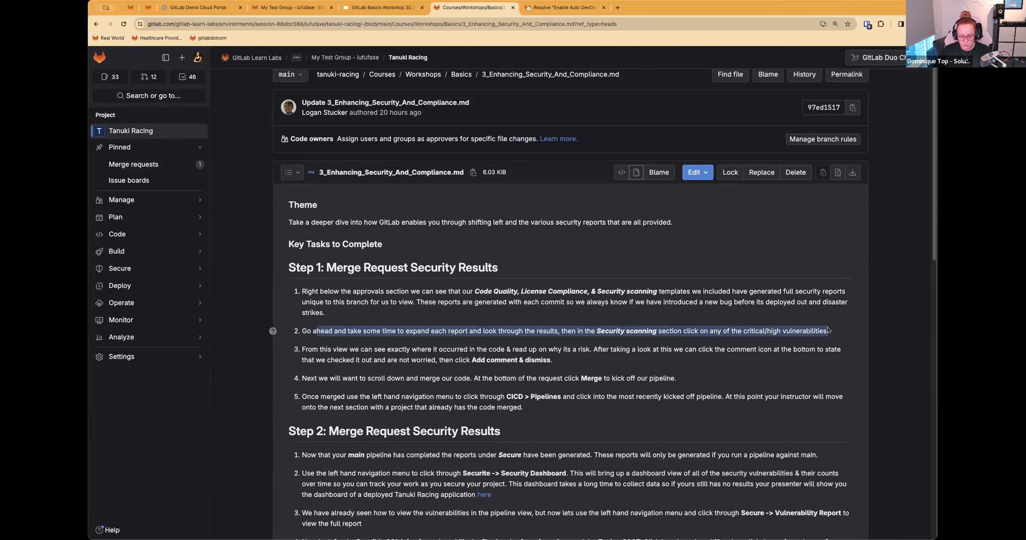
scroll(446, 334, down, 2)
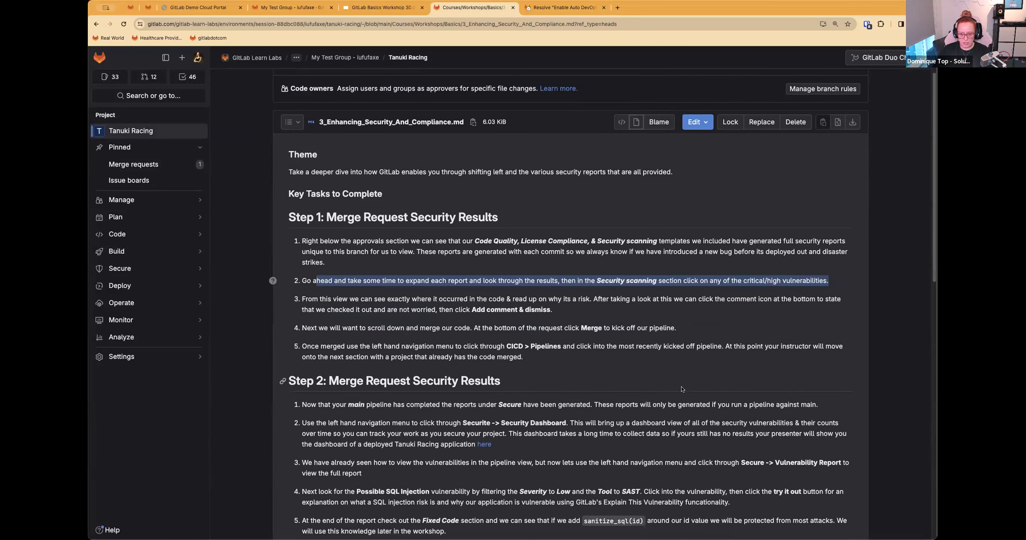
click(291, 303)
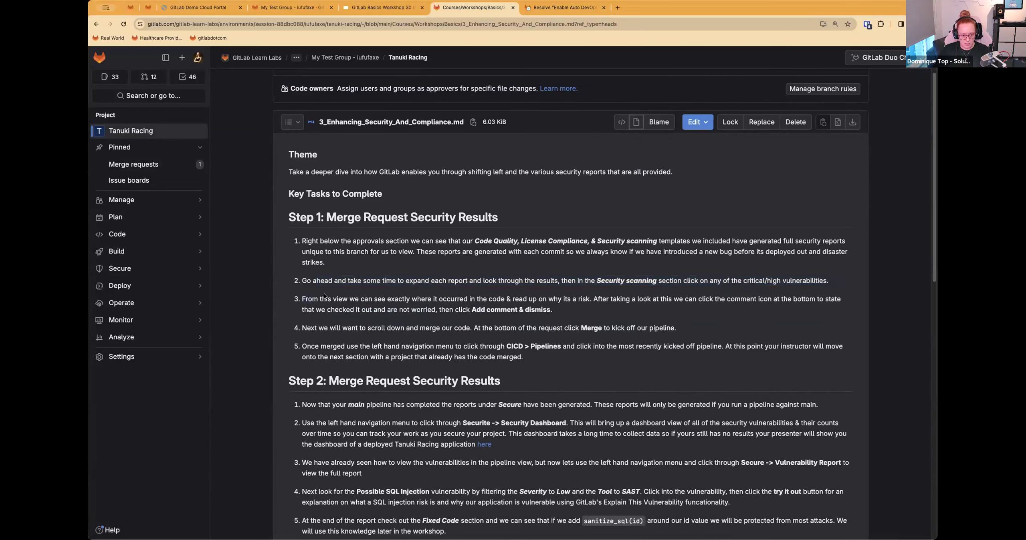
drag(303, 299, 595, 308)
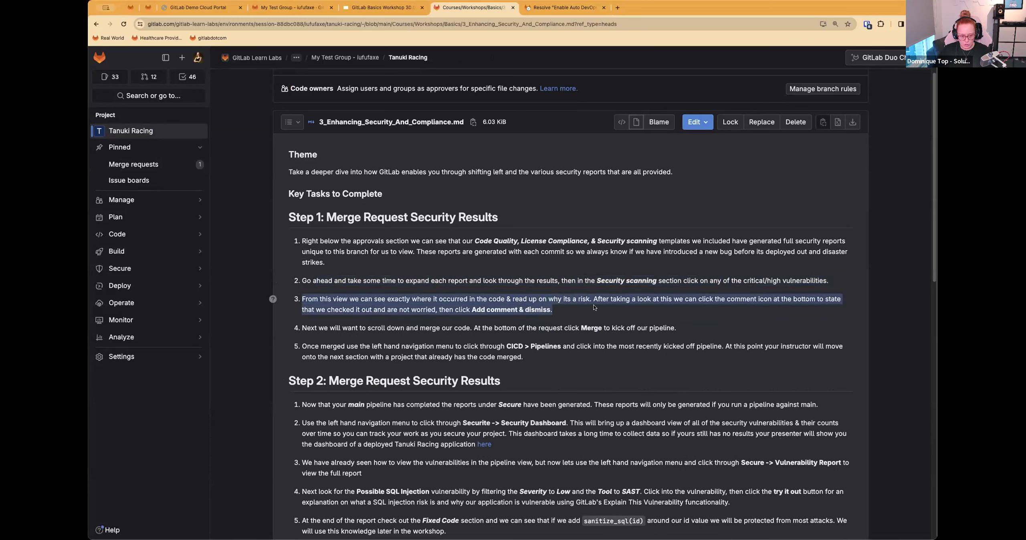
click(873, 308)
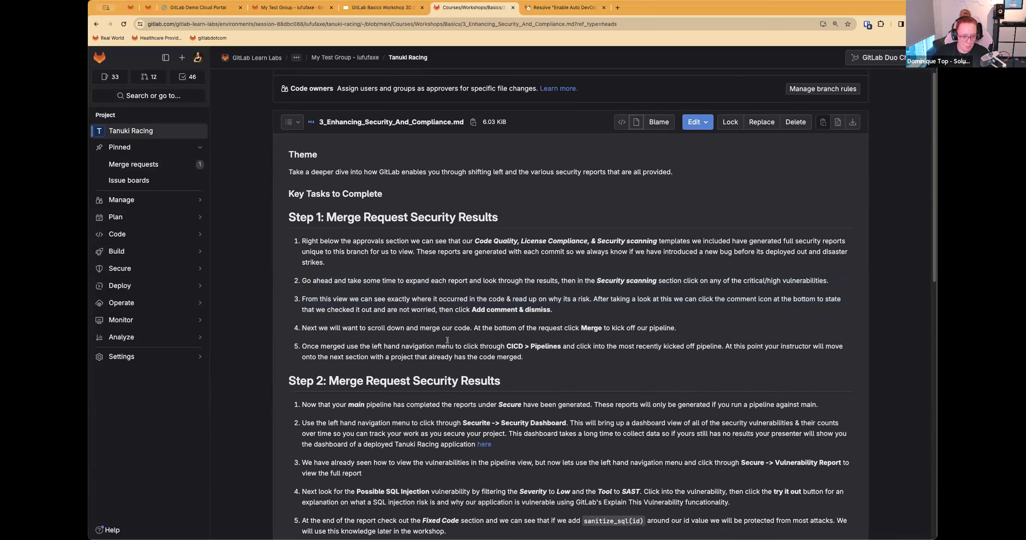
Step: Dismiss the CVE-2022-47629 vulnerability on the merge request with the comment "reviewed, won't be an issue as it's internal"
click(567, 8)
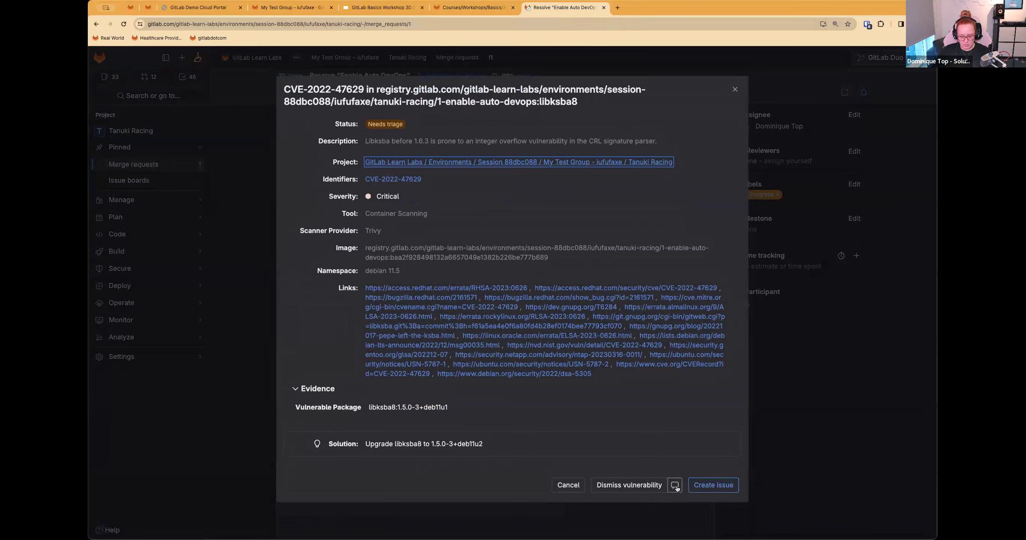
click(669, 481)
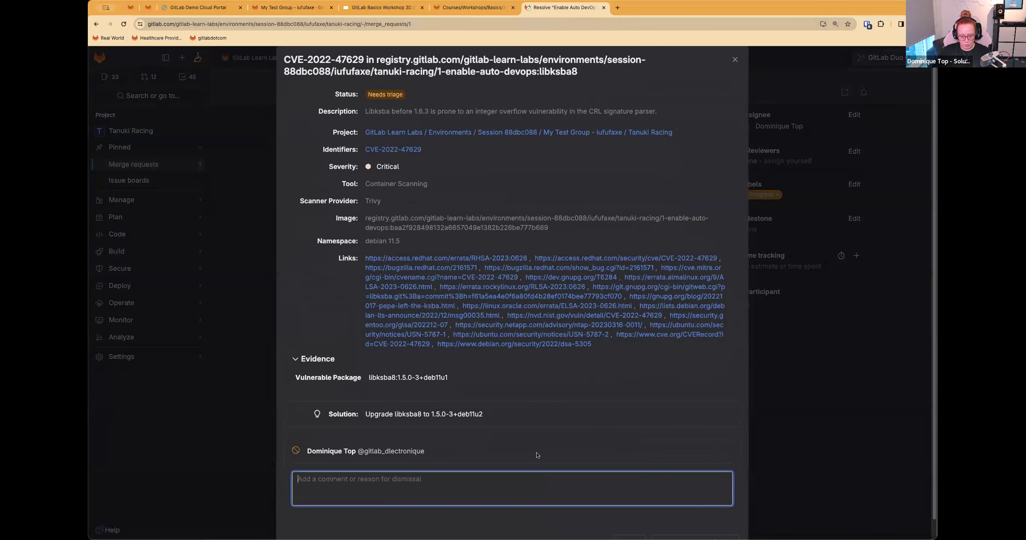
text(reviewed, won't be an issue as it's internal)
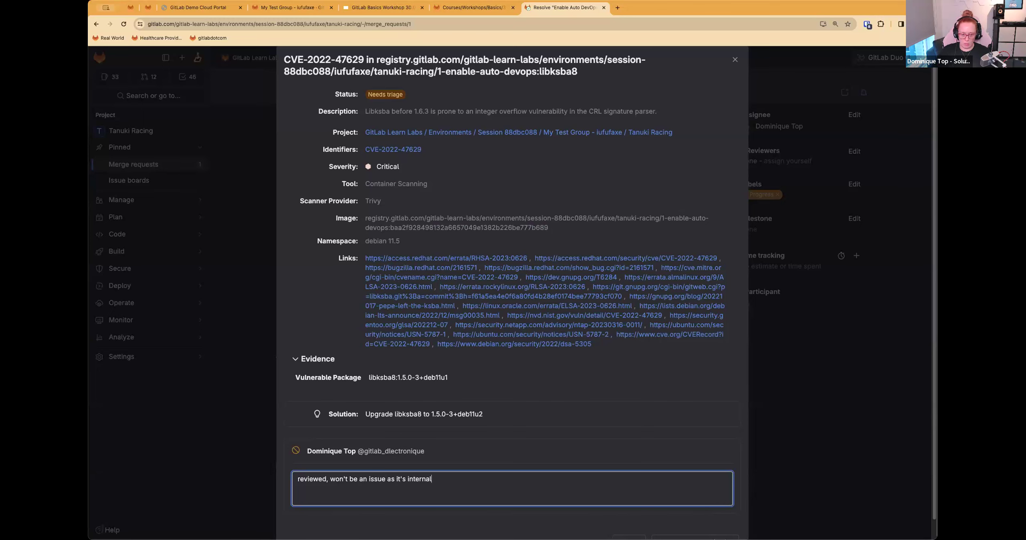
scroll(291, 213, down, 1)
click(665, 522)
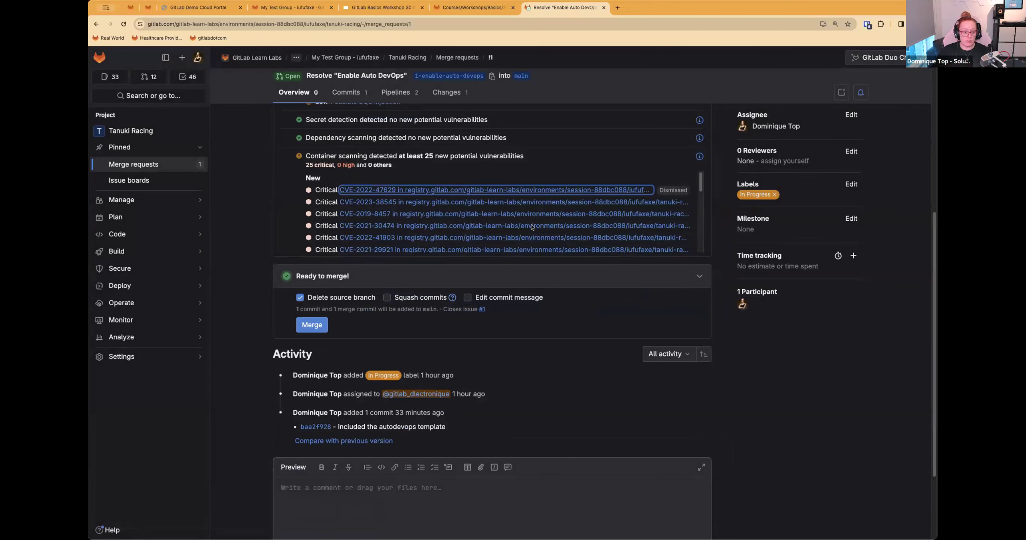
Step: Read item 4 of Step 1 in the instructions and merge the "Enable Auto DevOps" merge request into main
key(ctrl+shift+Tab)
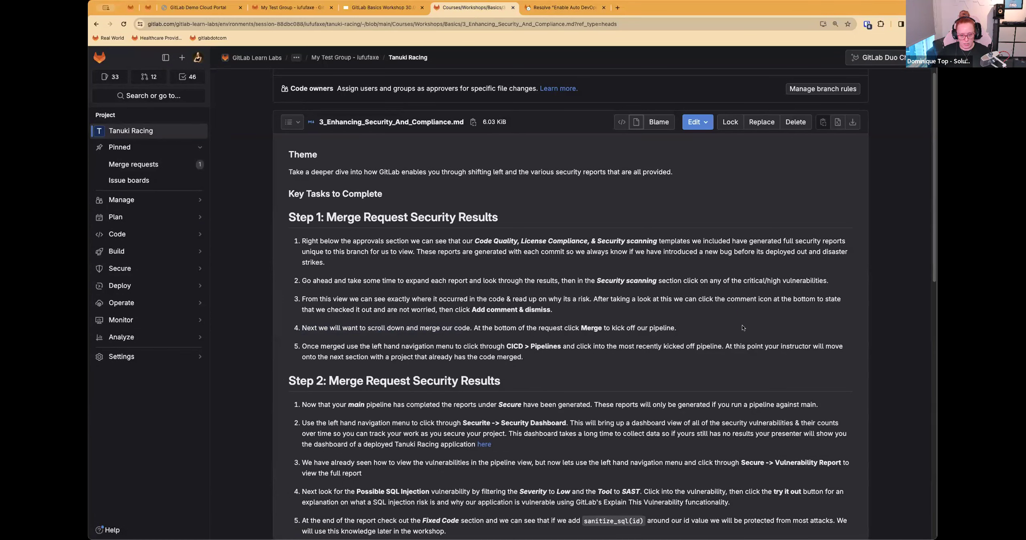
triple_click(331, 327)
scroll(743, 239, down, 5)
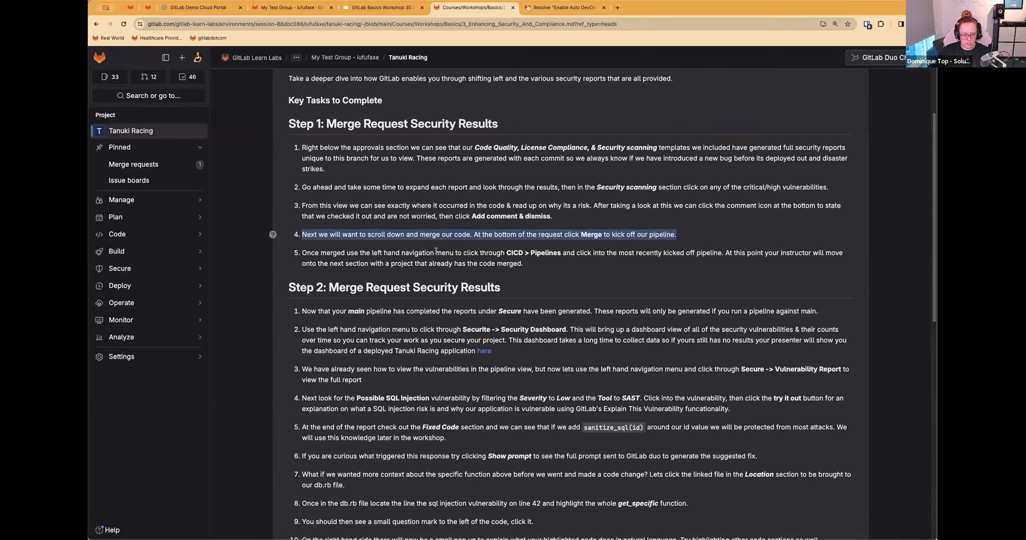
click(562, 8)
click(304, 332)
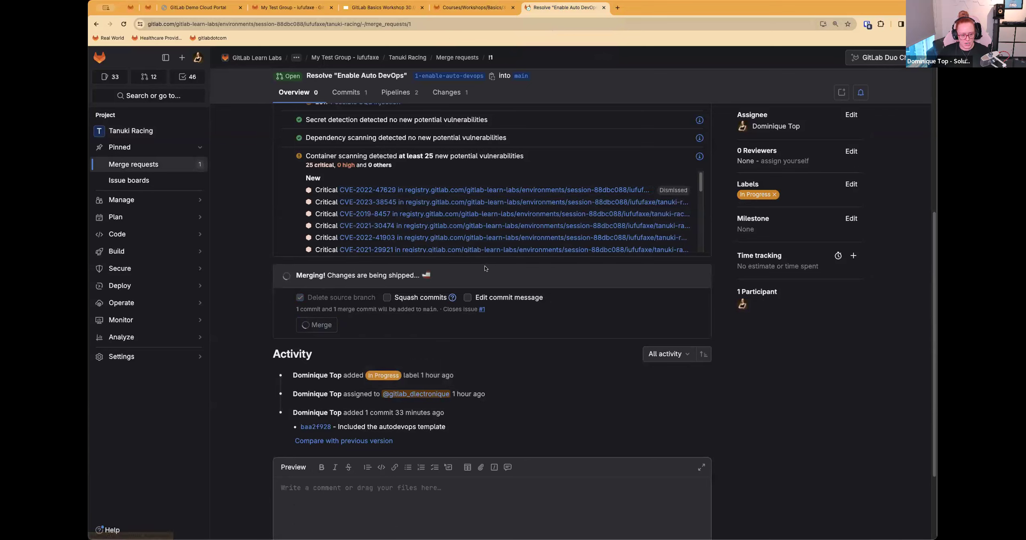
scroll(504, 354, up, 10)
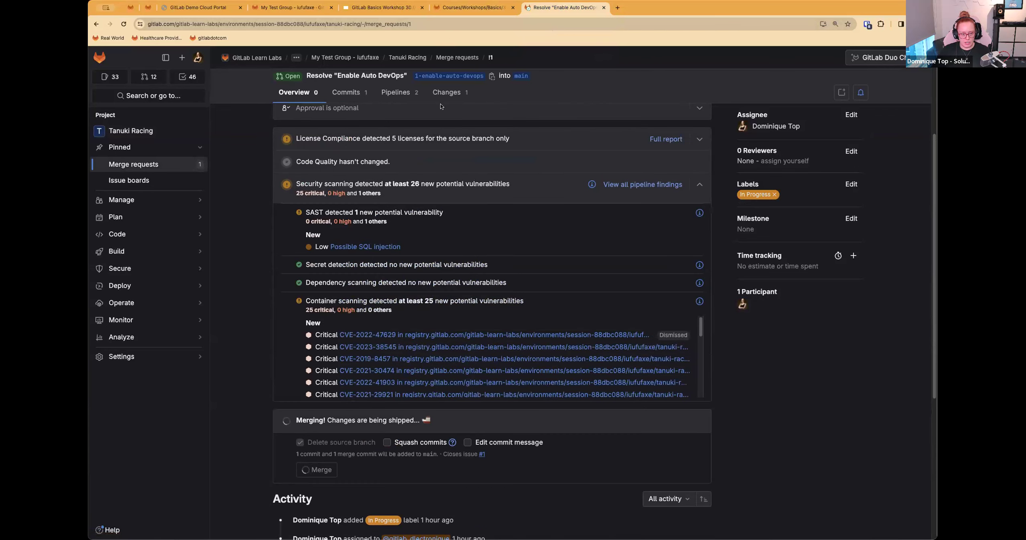
Step: Open the most recent pipeline, the one for the merge of 1-enable-auto-devops into main
mouse_move(180, 251)
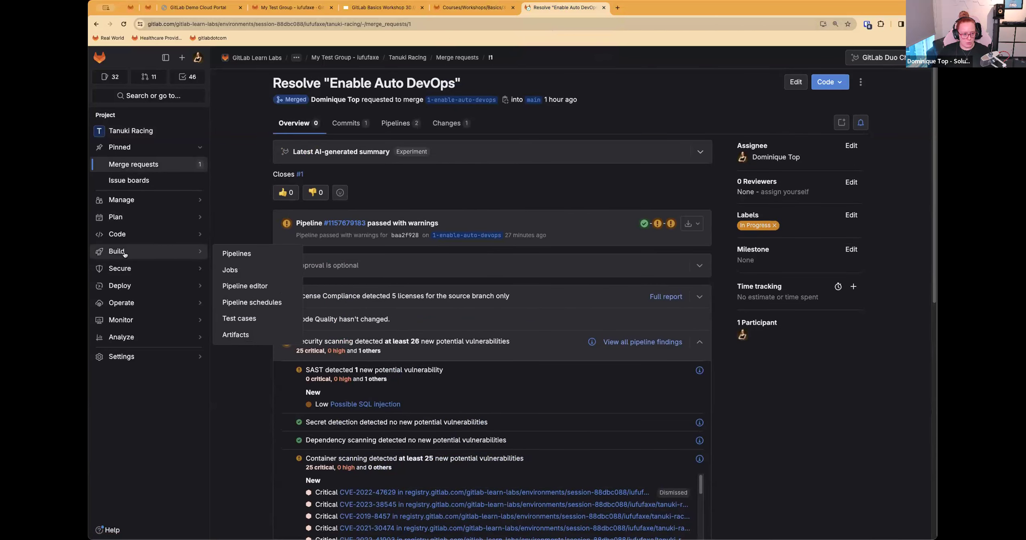
click(246, 253)
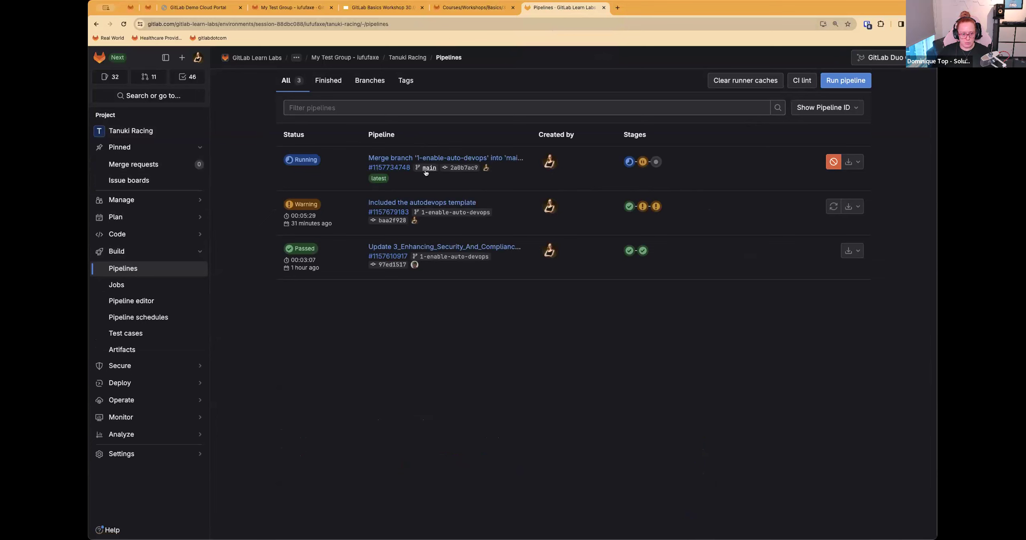
click(389, 167)
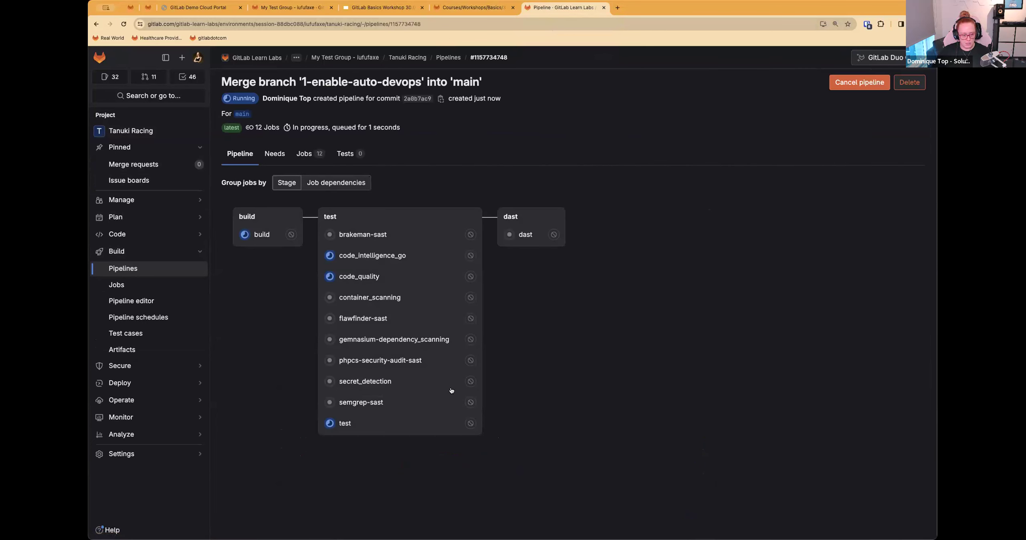
Step: Read item 5 of Step 1 and look over the Step 2 tasks in the workshop instructions
click(473, 7)
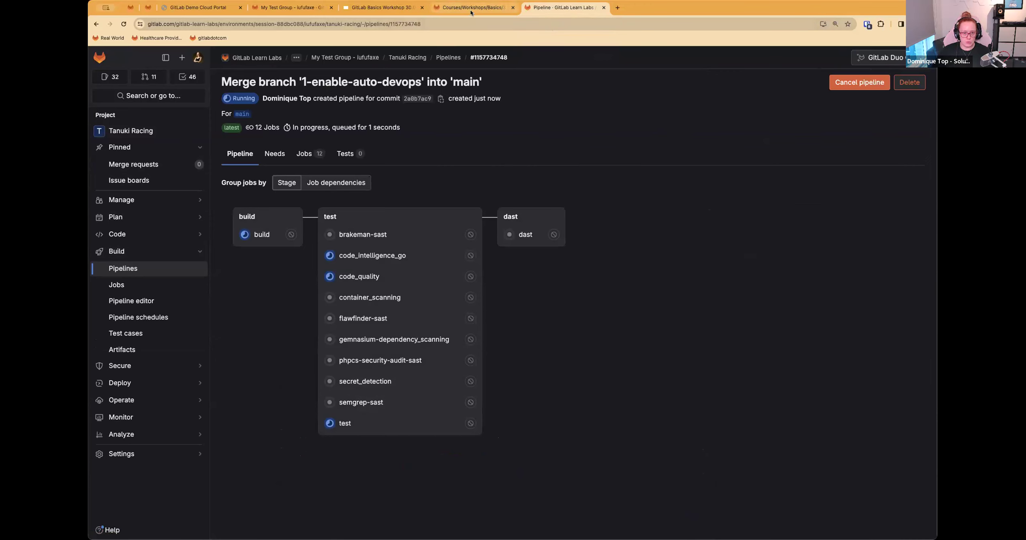
drag(302, 253, 526, 253)
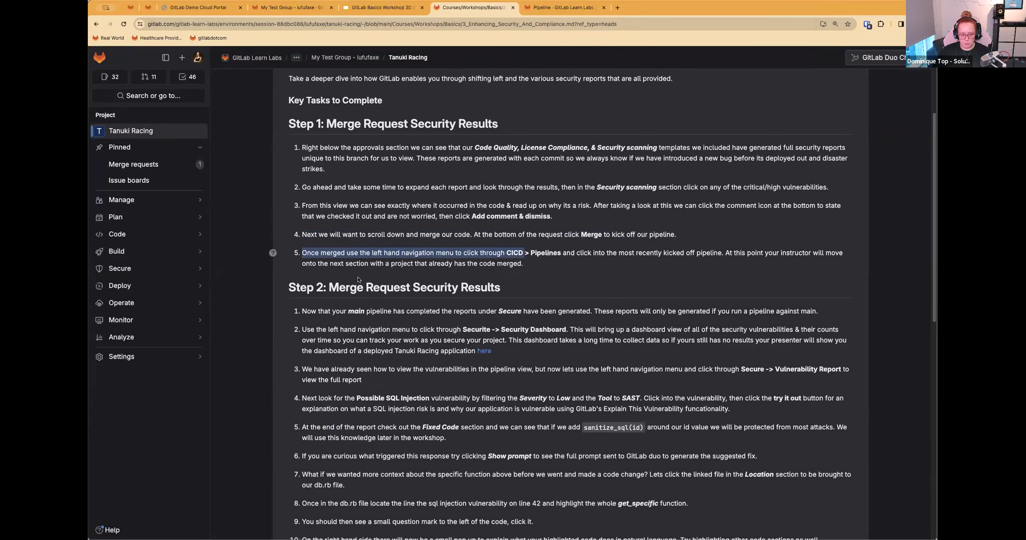
scroll(441, 240, down, 3)
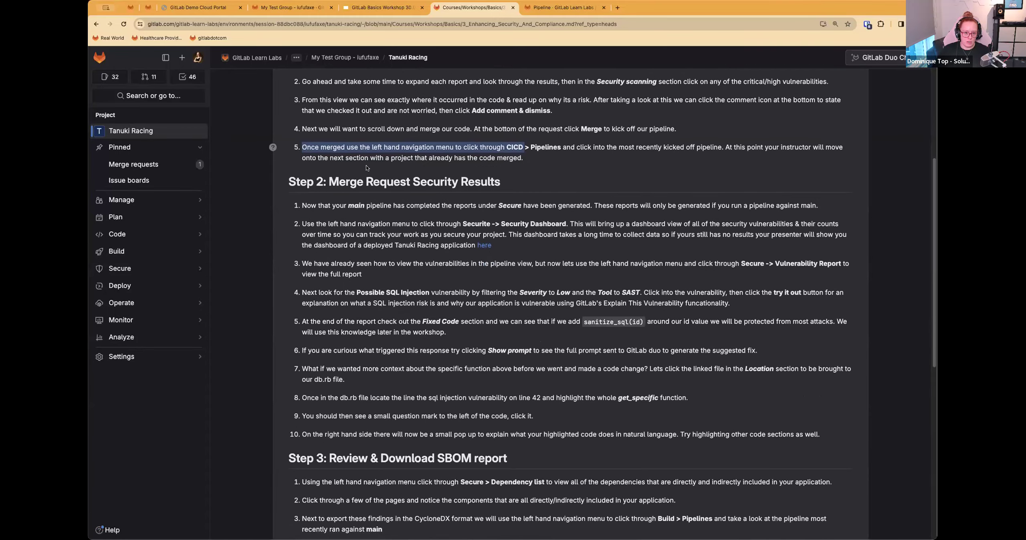
click(492, 165)
scroll(316, 148, down, 1)
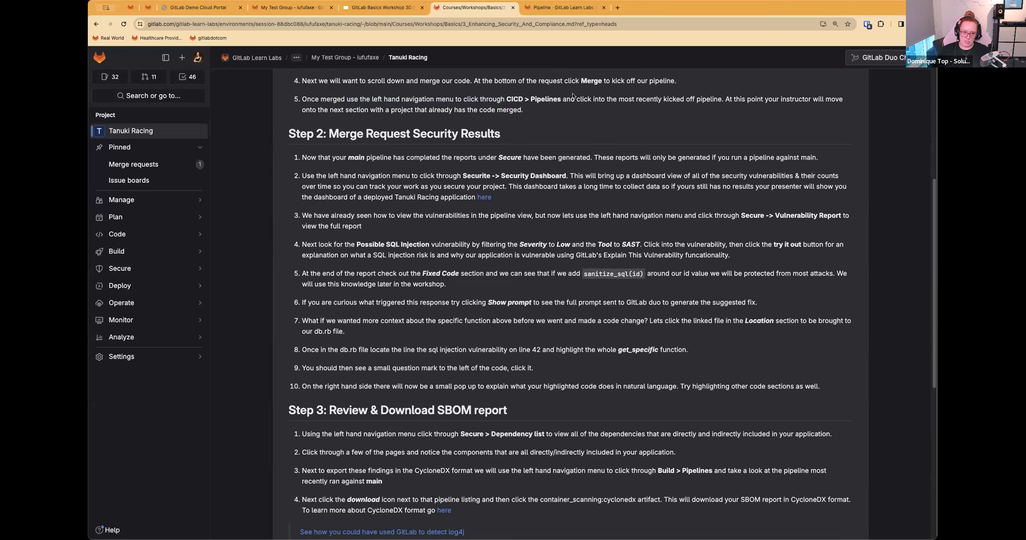
Step: Open the vulnerability report of Tanuki Racing and dismiss the notice about scanners that are not enabled
click(563, 8)
mouse_move(168, 366)
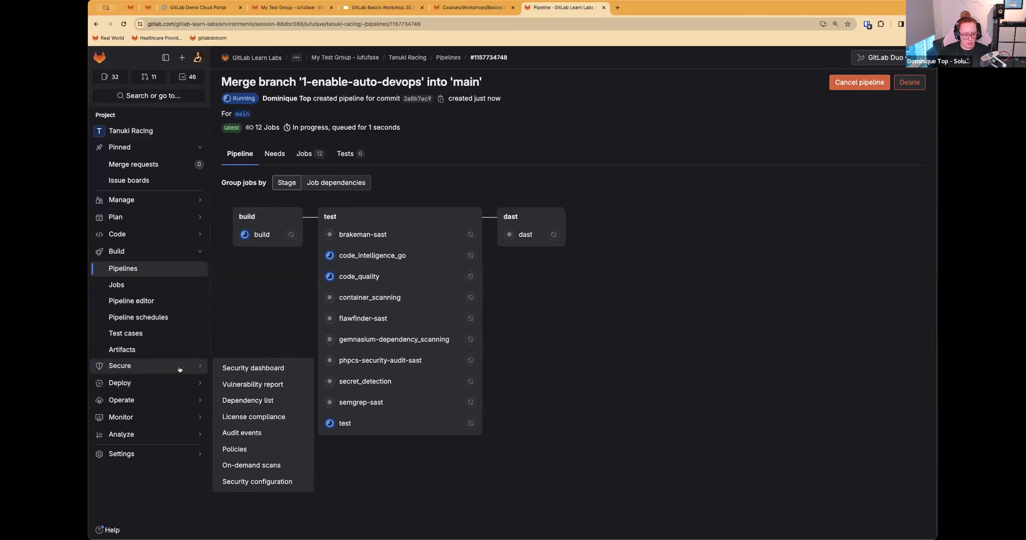
click(264, 385)
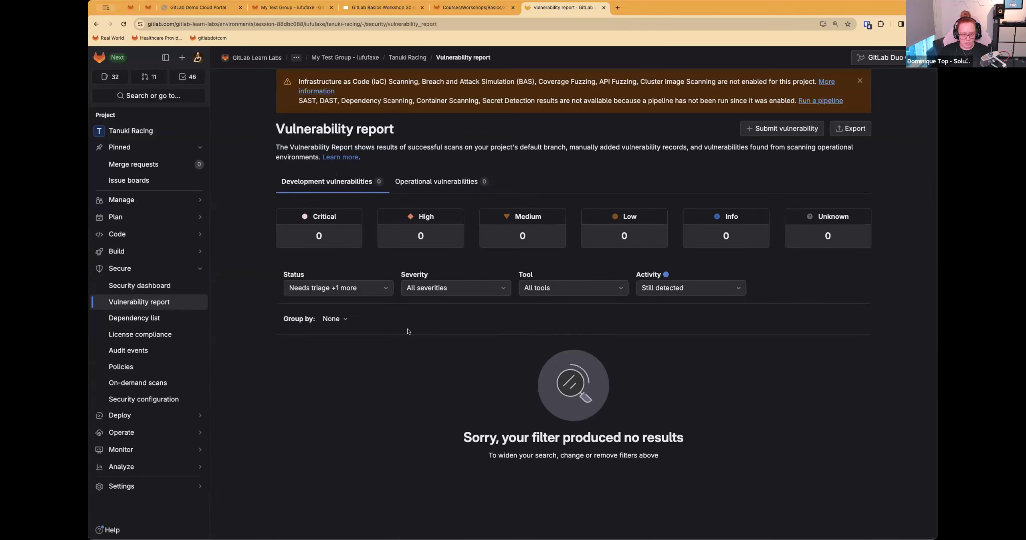
click(859, 83)
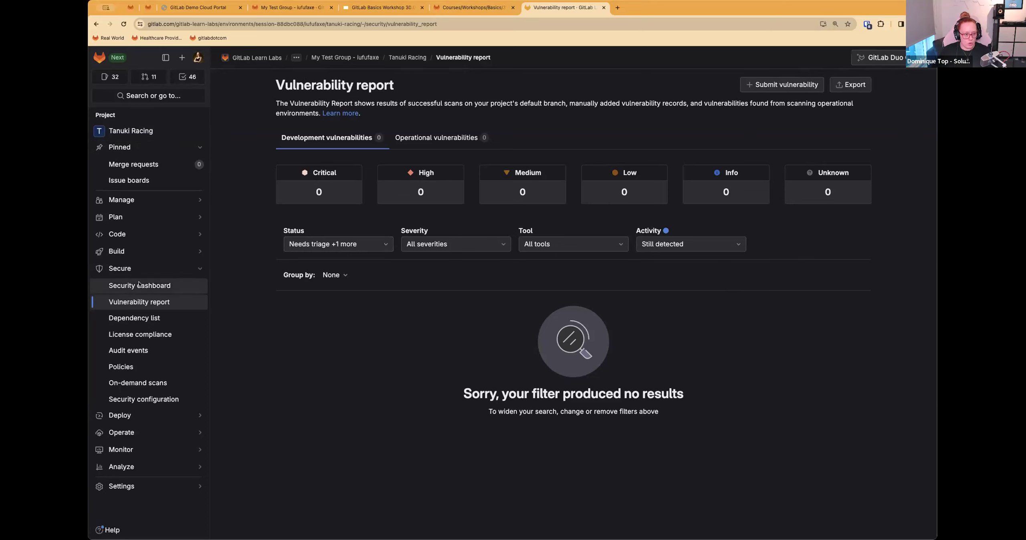
Step: Open the frequently visited project domi-realworld-example in a duplicate of the vulnerability report page
click(293, 59)
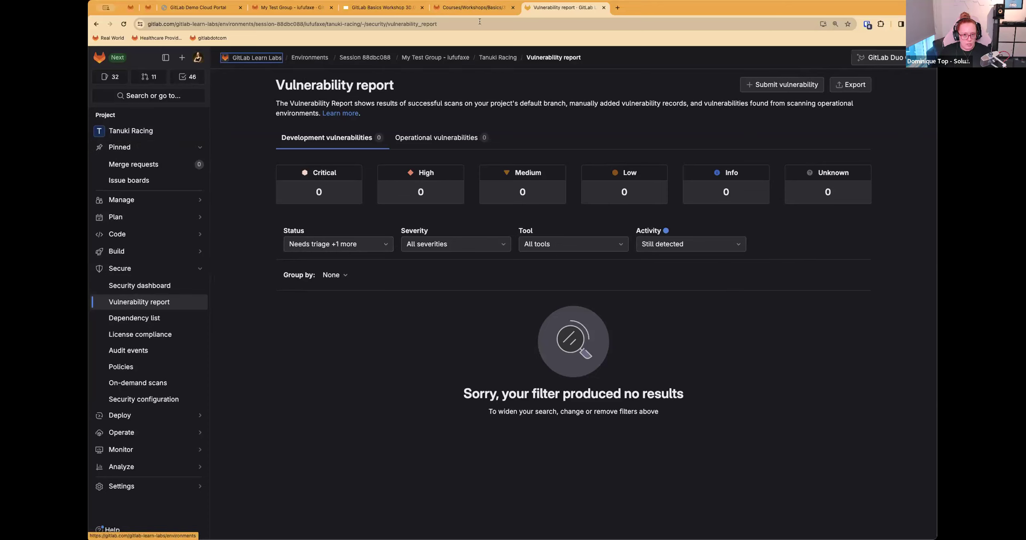
click(570, 60)
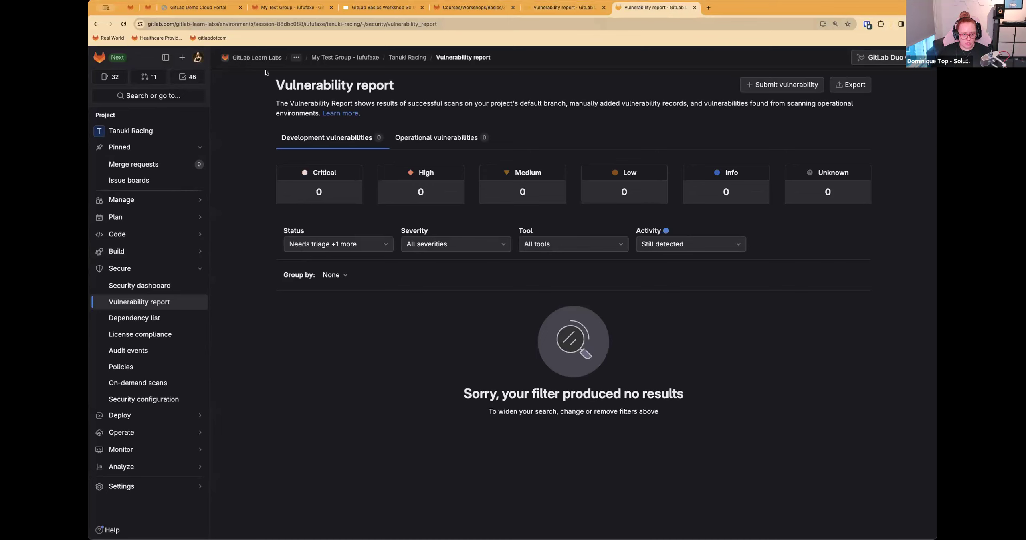
click(198, 57)
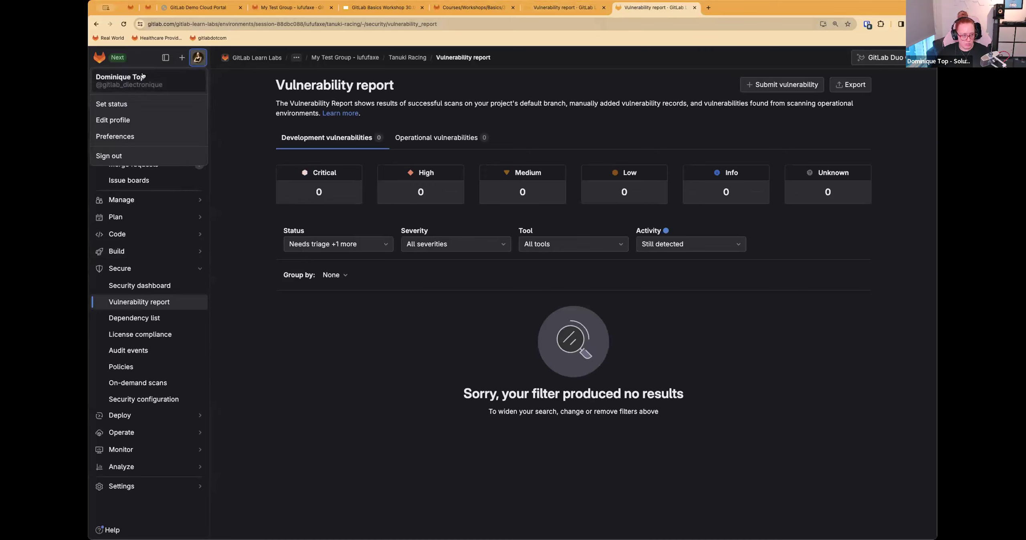
click(256, 20)
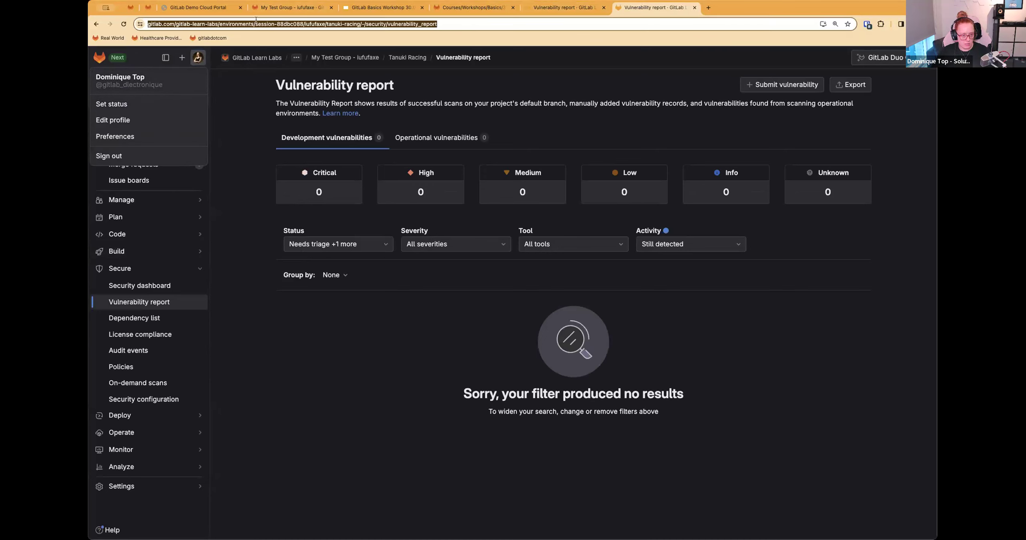
click(252, 176)
click(148, 94)
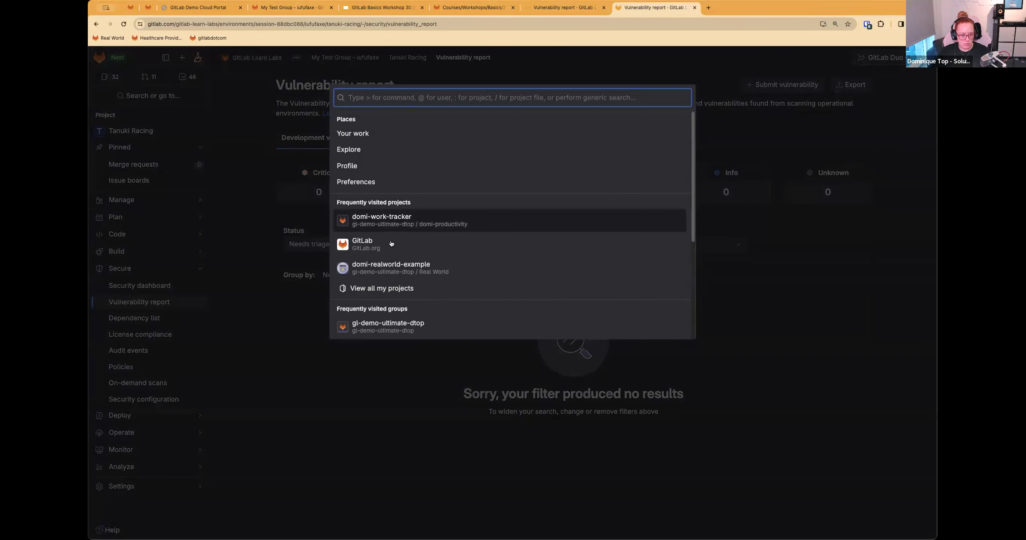
click(393, 266)
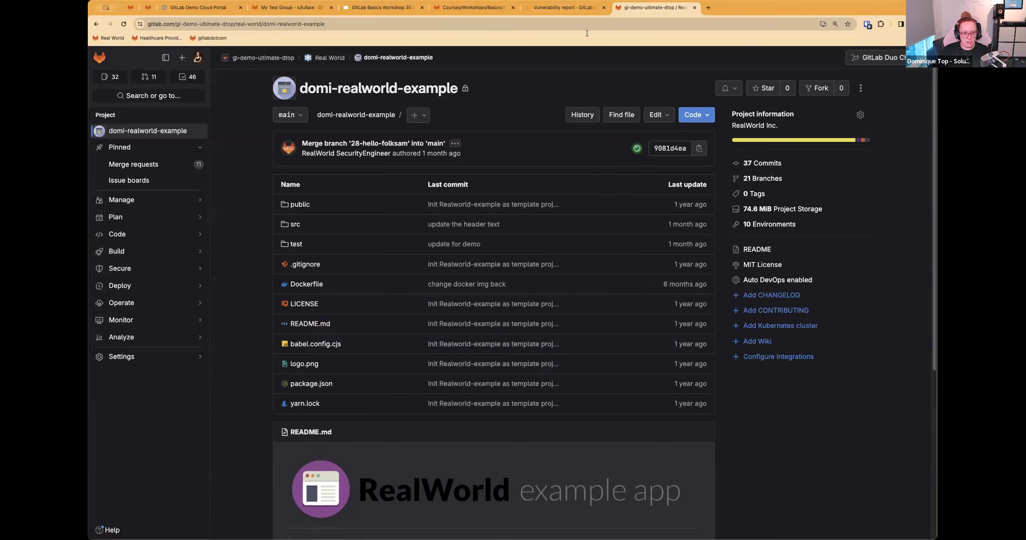
Step: Read item 2 of Step 2 in the instructions and look through the vulnerability report of domi-realworld-example
click(449, 12)
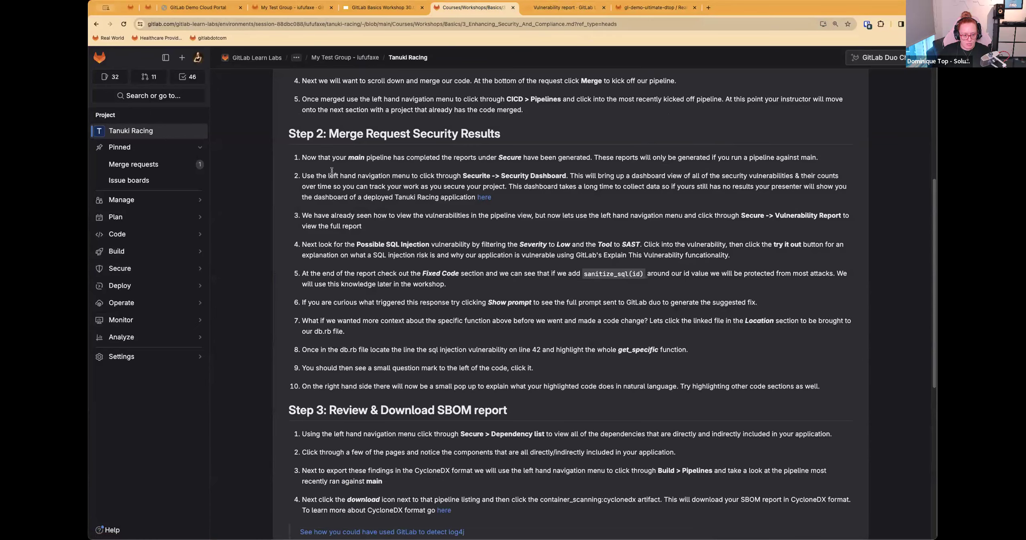
drag(305, 175, 525, 202)
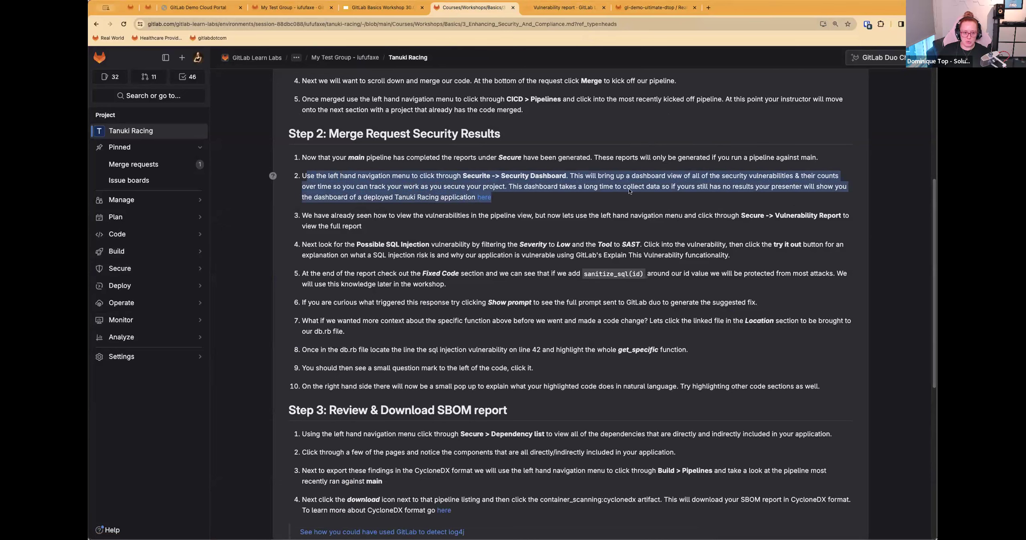
click(625, 8)
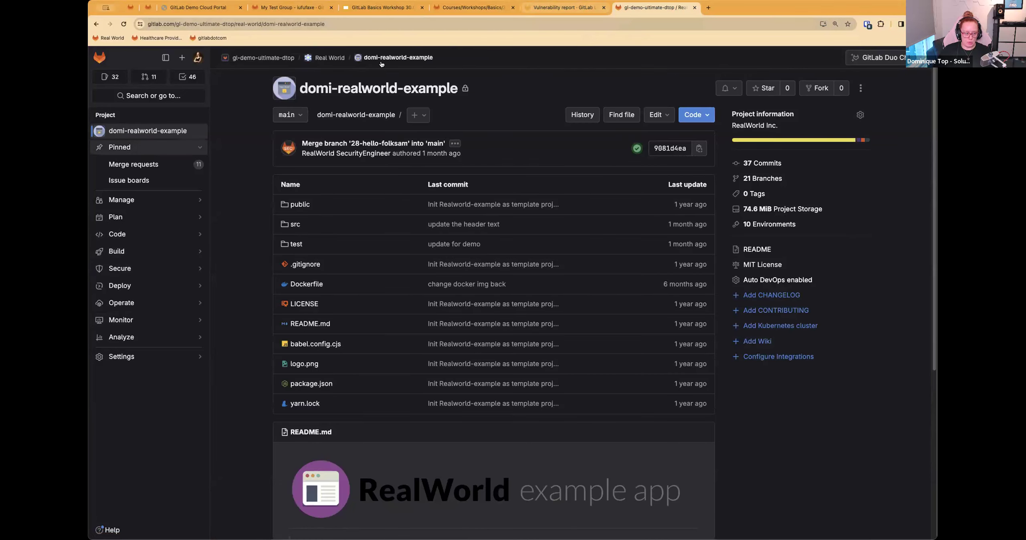
mouse_move(130, 271)
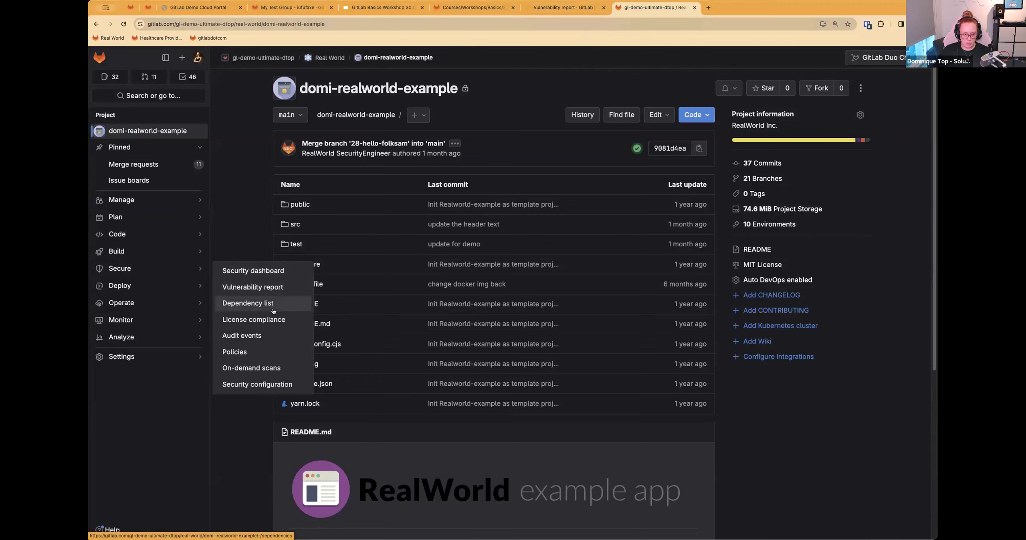
click(268, 294)
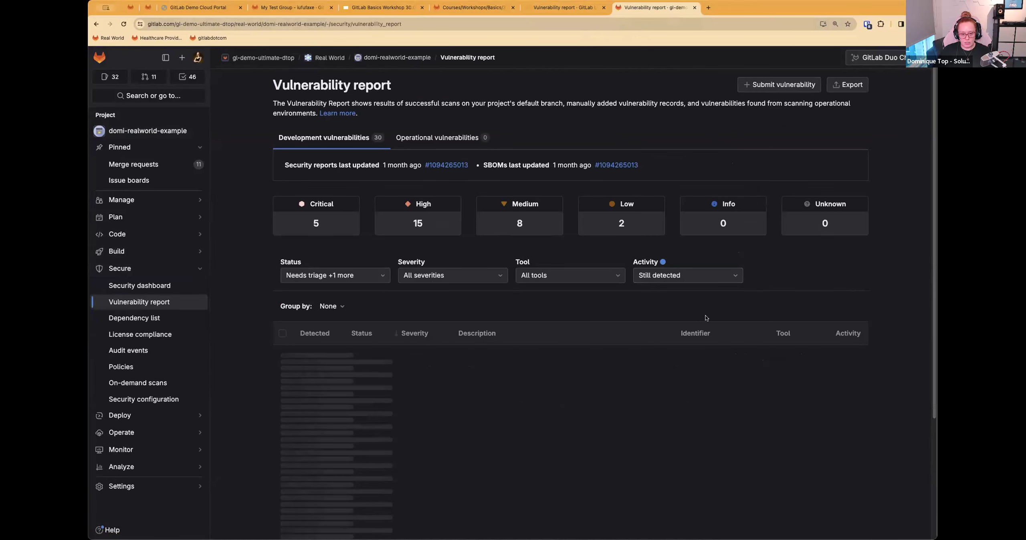
scroll(711, 312, down, 1)
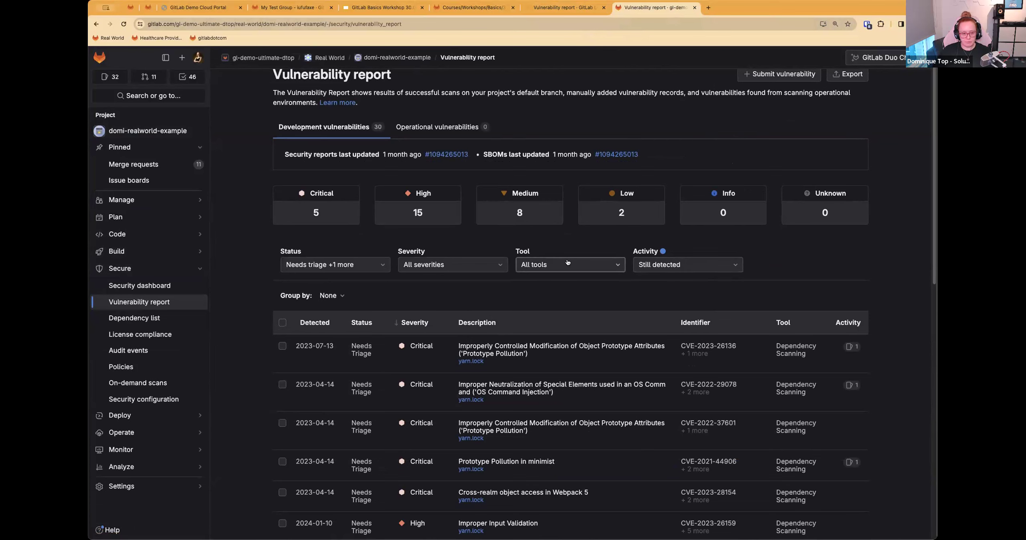
scroll(547, 282, down, 1)
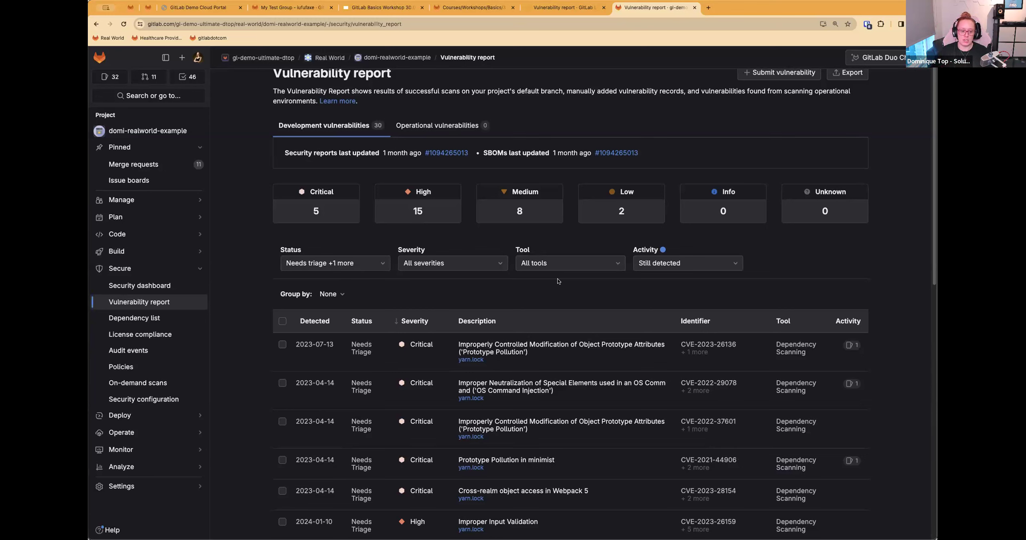
Step: Filter the vulnerability report to all statuses and the SAST tool
click(333, 268)
click(317, 302)
click(527, 263)
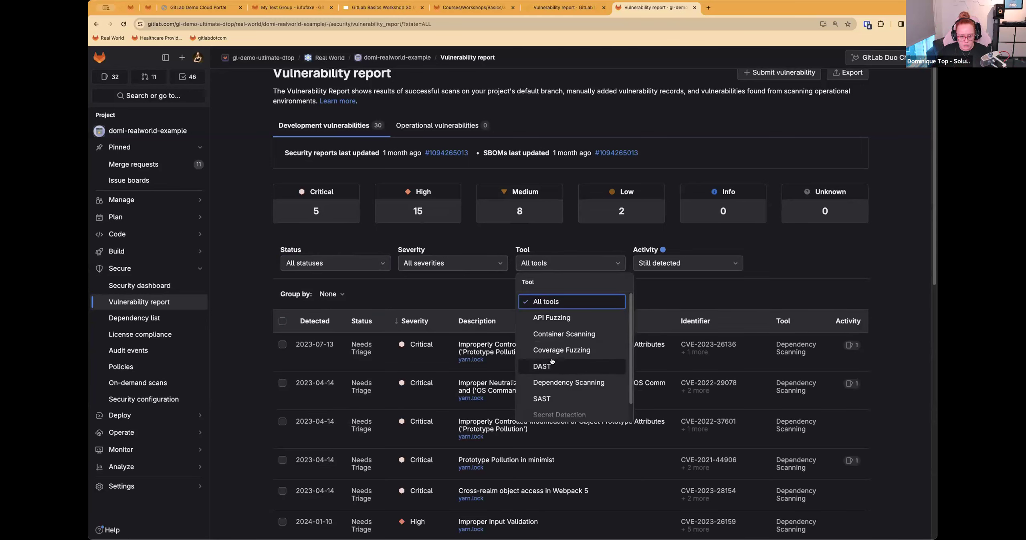
click(559, 415)
click(569, 382)
click(542, 399)
click(555, 395)
click(559, 427)
click(456, 289)
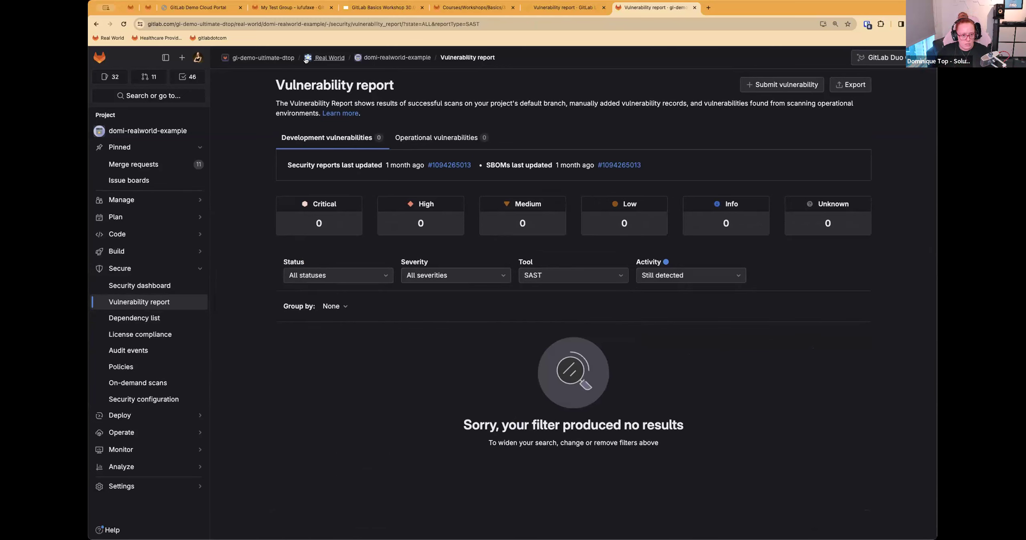
Step: Go to the Real World group and reopen the vulnerability report of domi-realworld-example from there
click(330, 57)
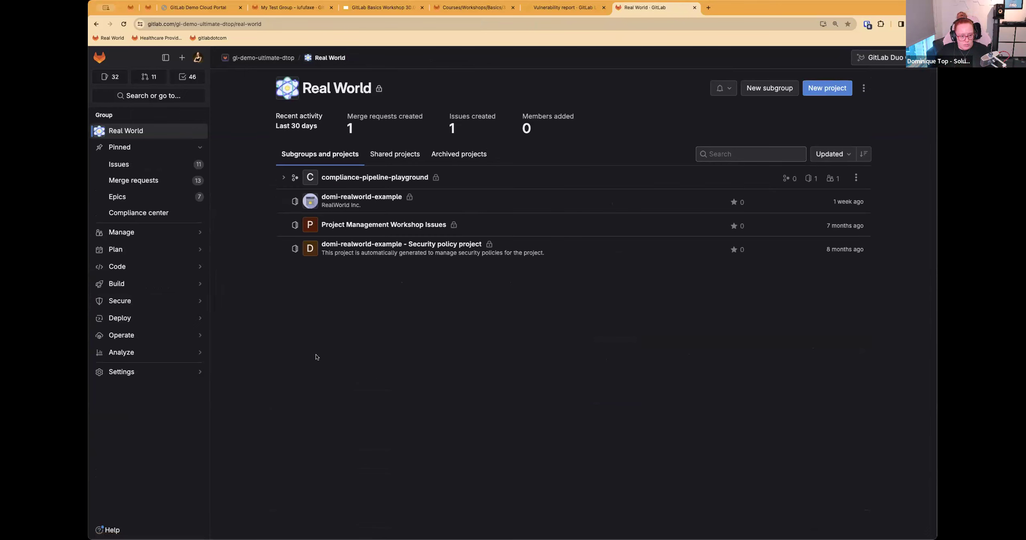
click(373, 197)
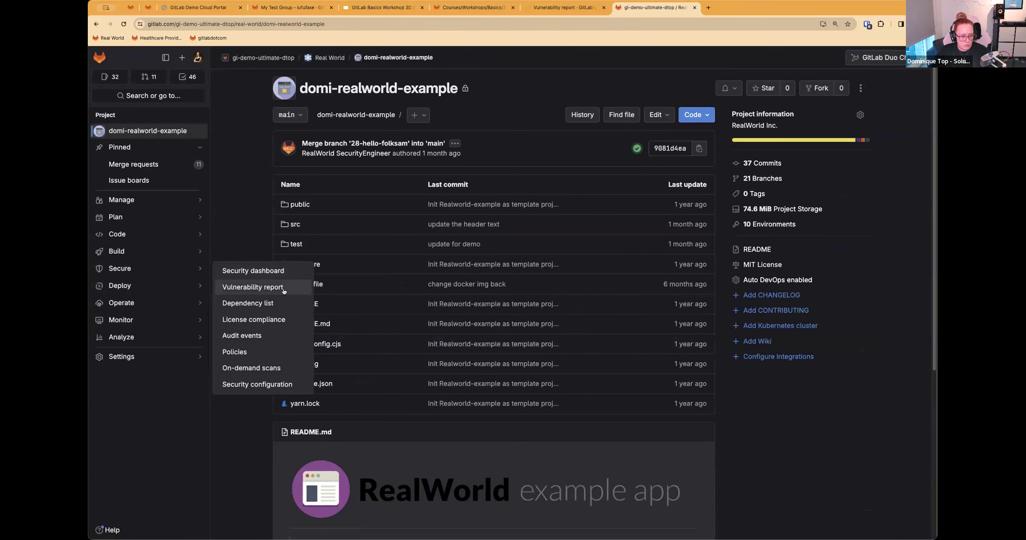
click(252, 287)
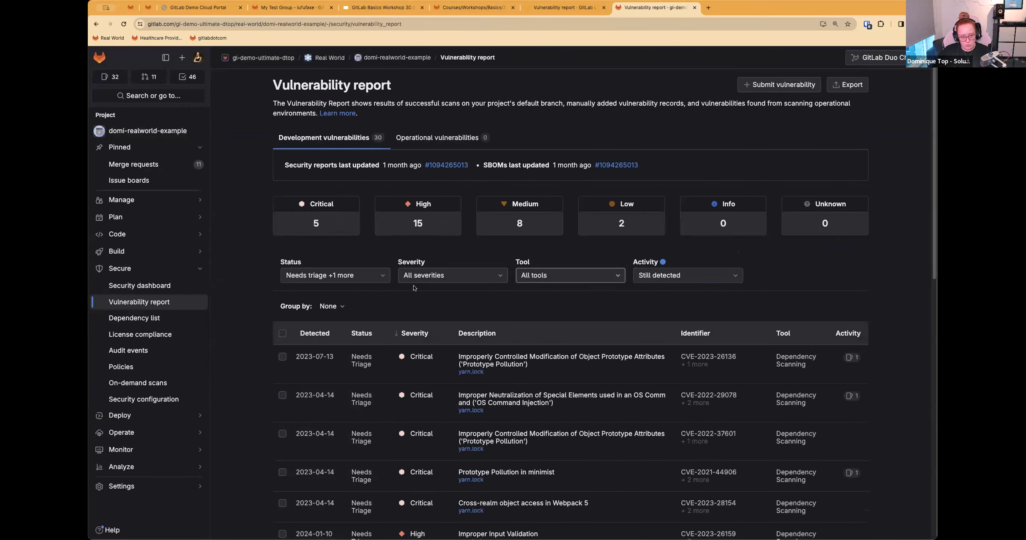
Step: Filter the reopened report by all statuses and the SAST tool again, and return to the Real World group
click(336, 275)
click(316, 315)
click(554, 281)
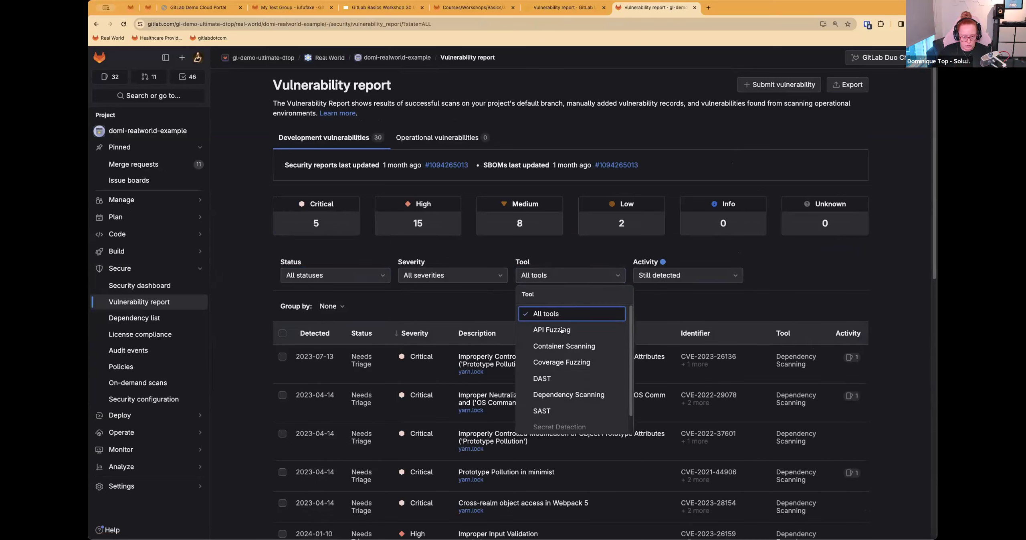
click(549, 409)
click(452, 382)
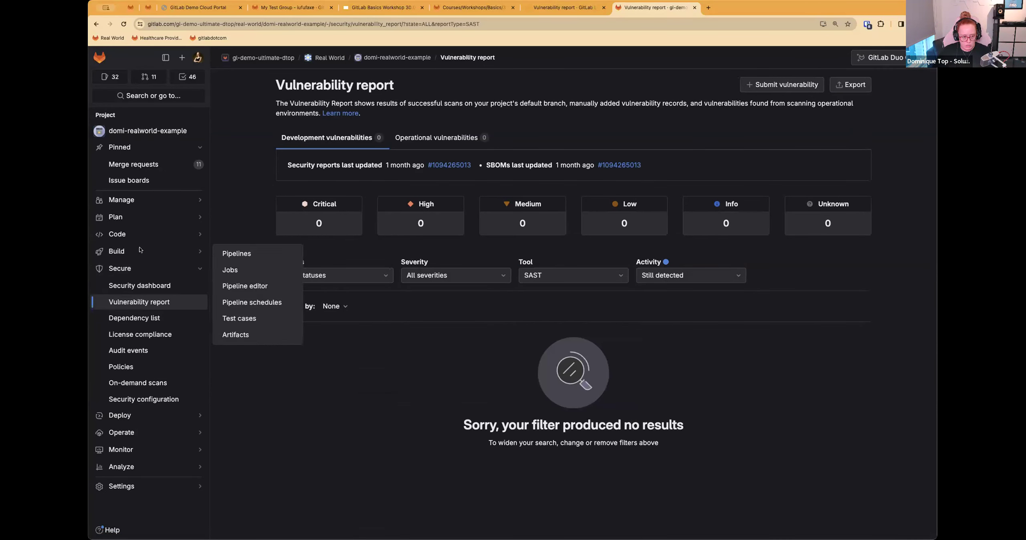
click(325, 58)
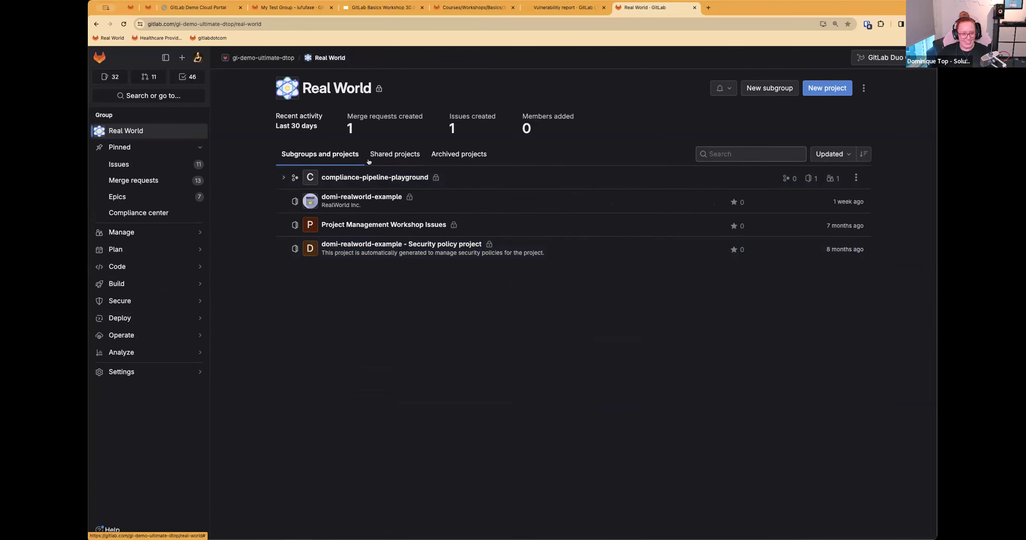
Step: Go up to the parent demo group and open the vulnerability report of its realworld-example project
click(263, 58)
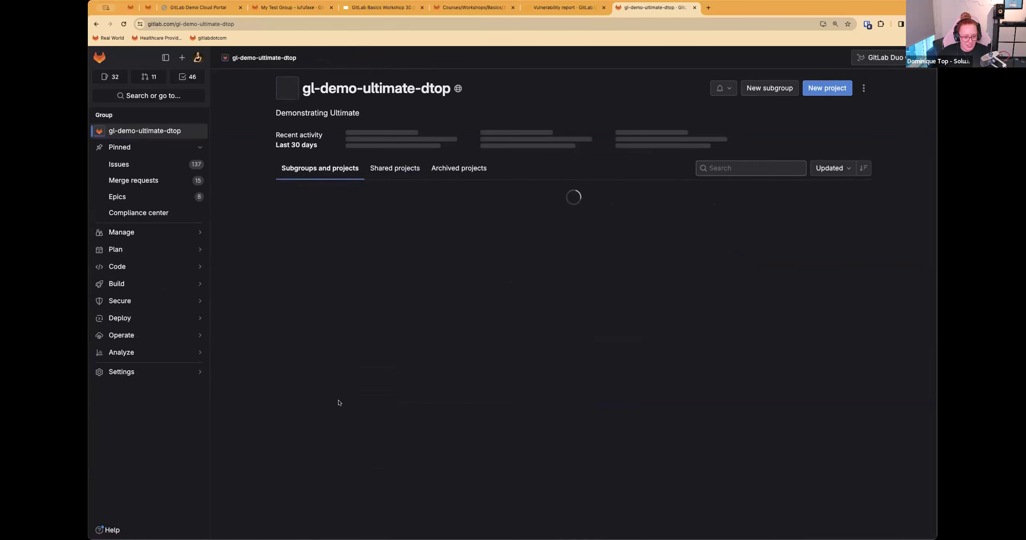
scroll(365, 477, down, 3)
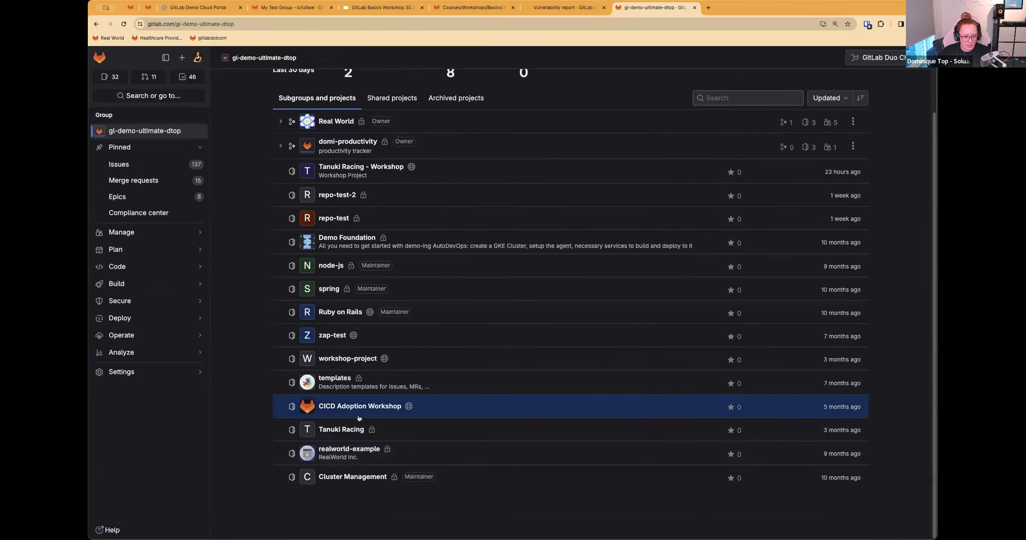
click(360, 449)
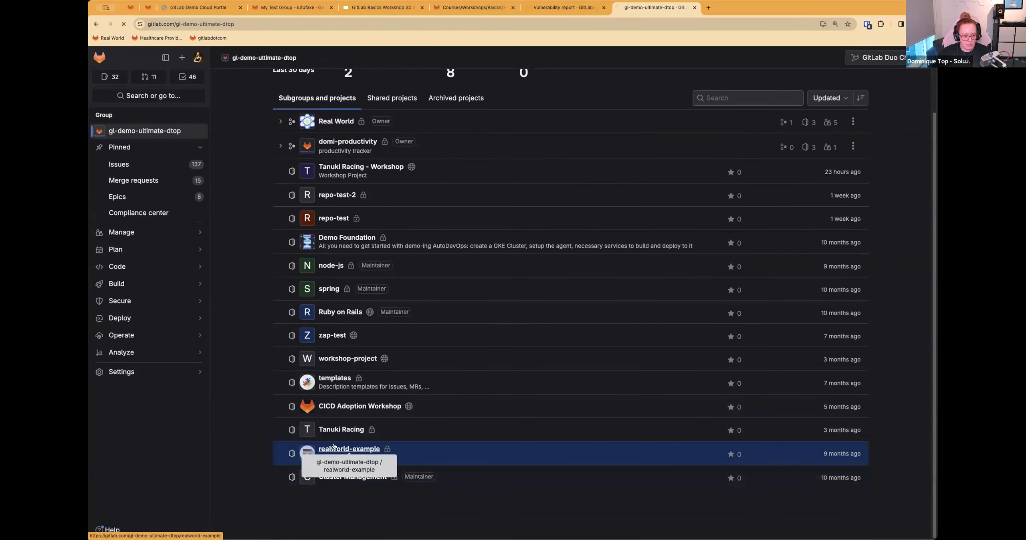
mouse_move(136, 269)
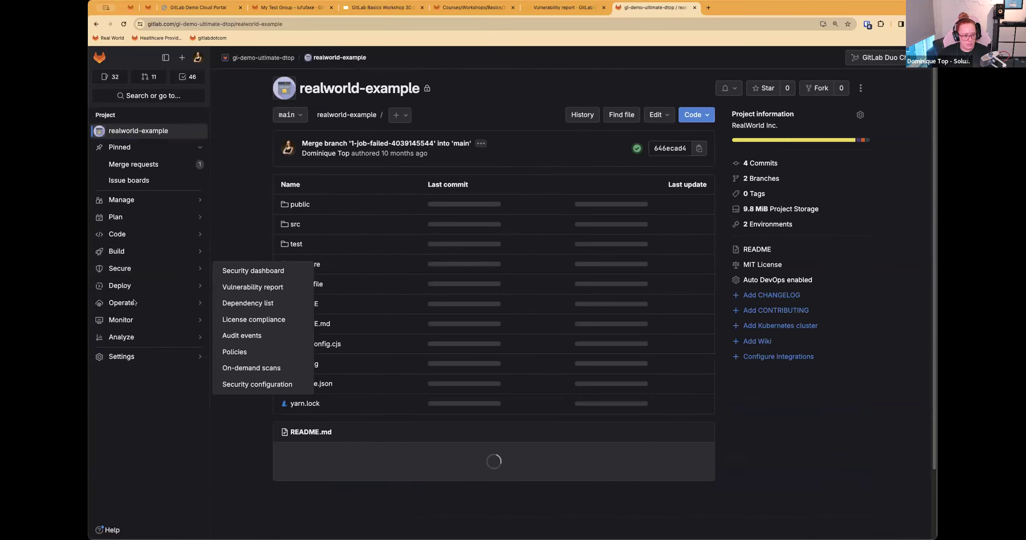
click(232, 287)
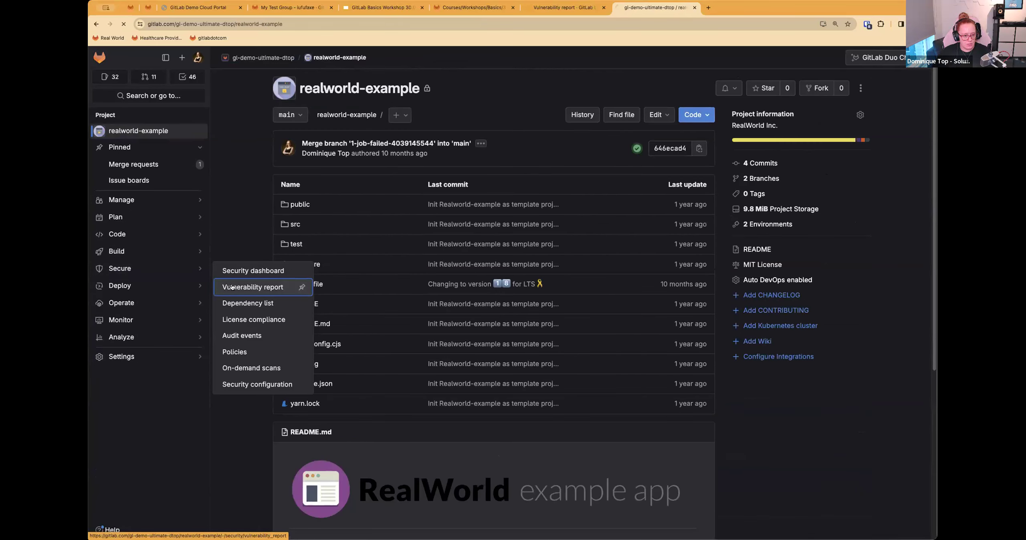
Step: Filter the realworld-example vulnerability report to all statuses and the SAST tool
click(335, 275)
click(309, 314)
click(570, 276)
click(542, 411)
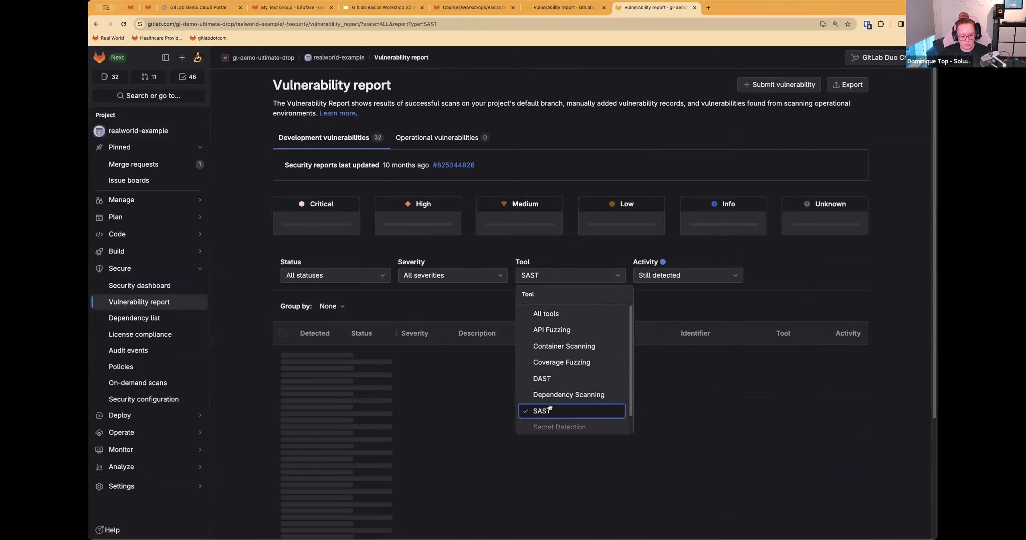
Step: Open the "Improper Control of Generation of Code ('Code Injection')" vulnerability and look through its details
click(491, 361)
click(541, 358)
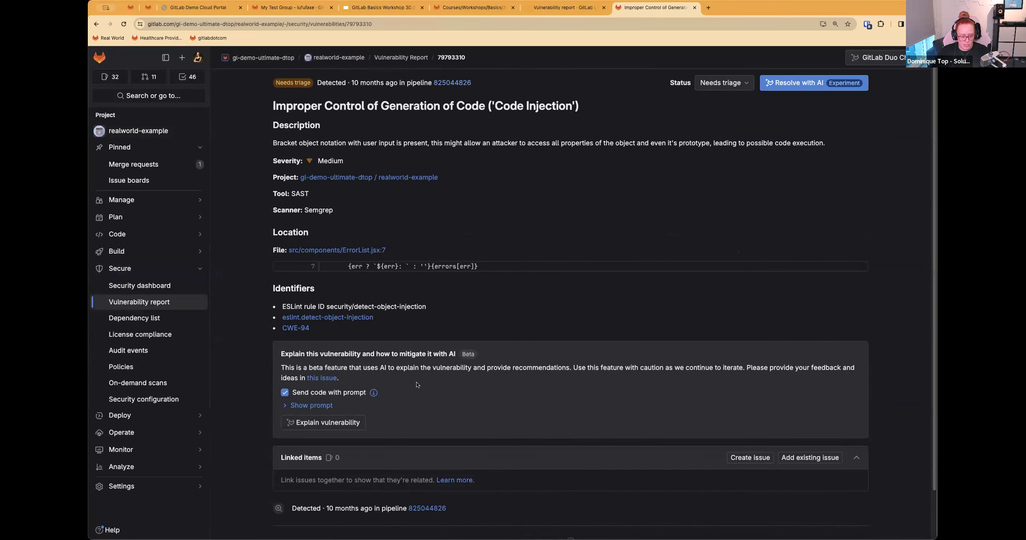
scroll(445, 438, down, 1)
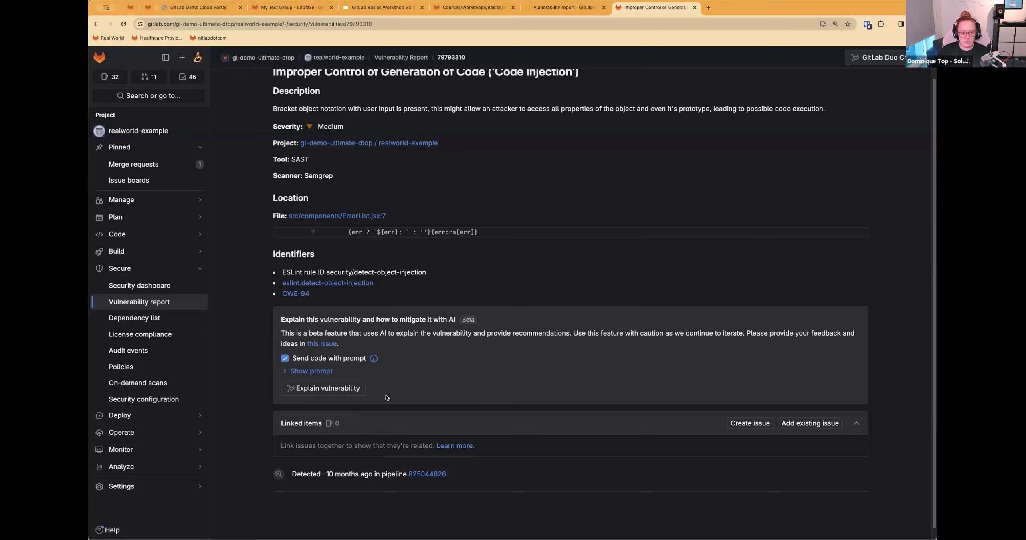
scroll(381, 378, up, 2)
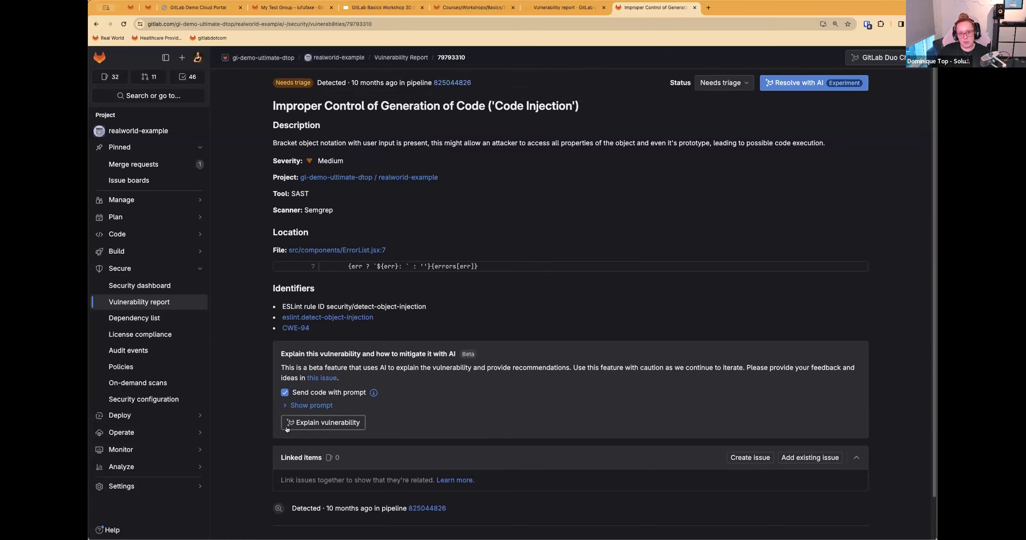
Step: Generate the AI explanation of the code injection vulnerability and read through its vulnerable and fixed code examples
click(313, 424)
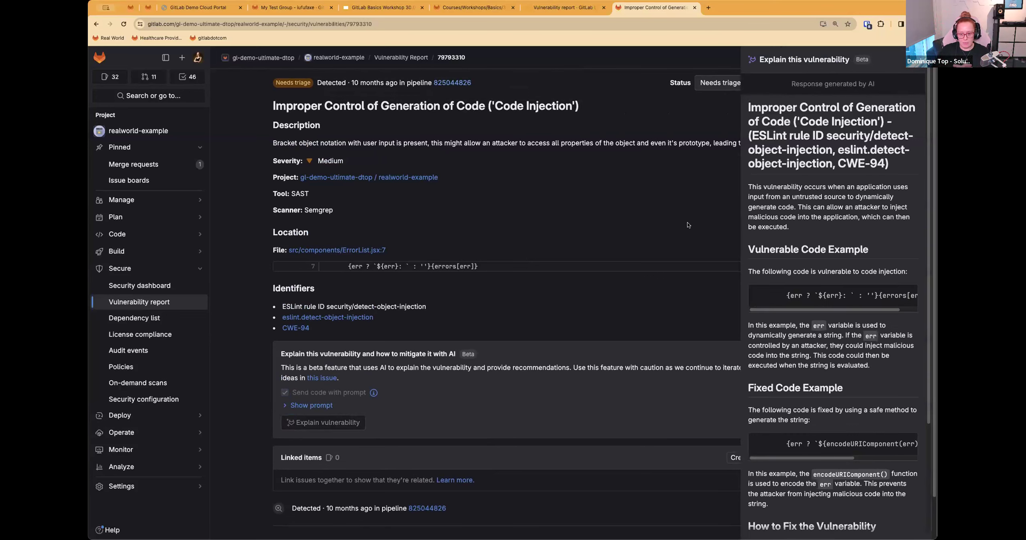
scroll(776, 361, down, 5)
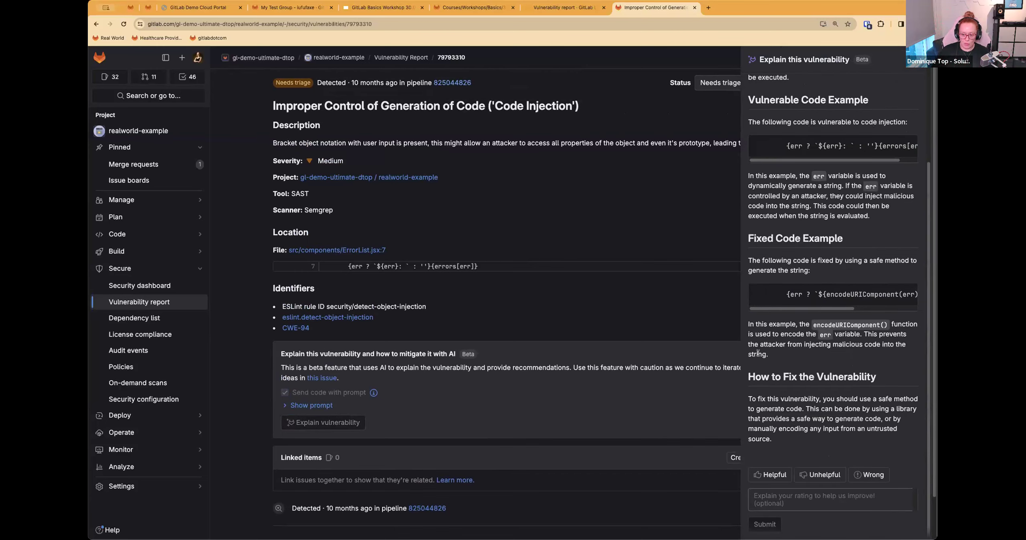
scroll(776, 365, up, 1)
scroll(694, 326, up, 2)
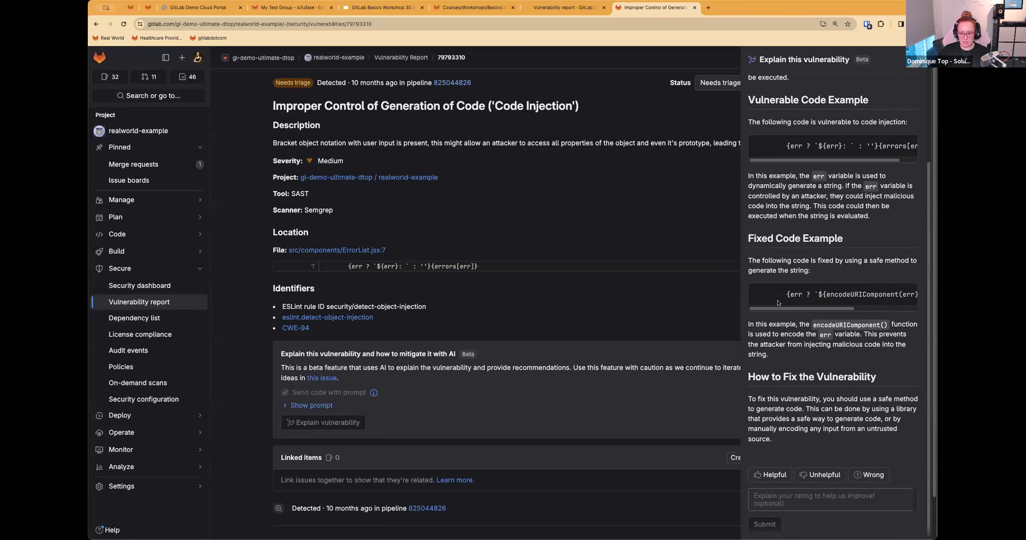
scroll(776, 260, up, 4)
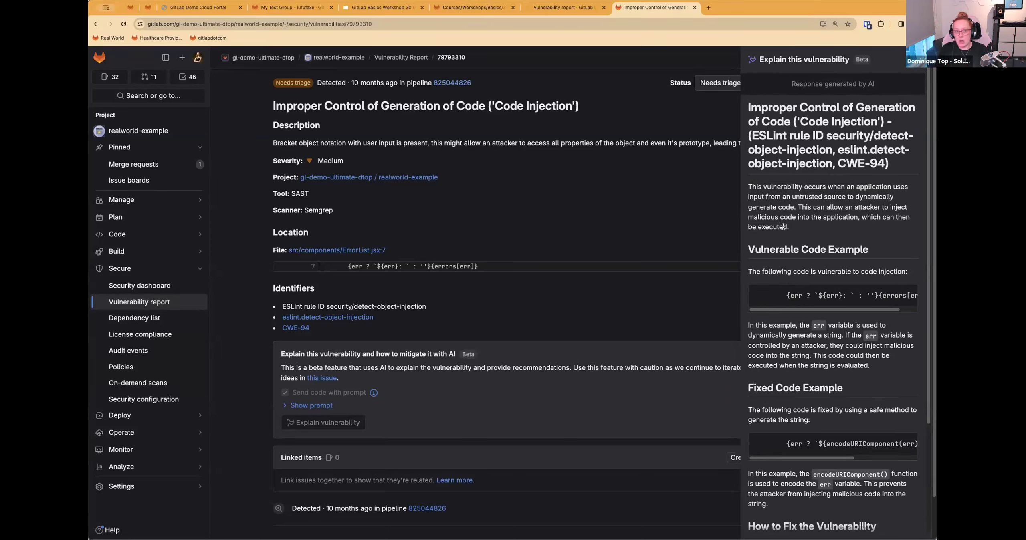
Step: Check Step 2 of the workshop instructions and open the security dashboard of realworld-example
click(557, 9)
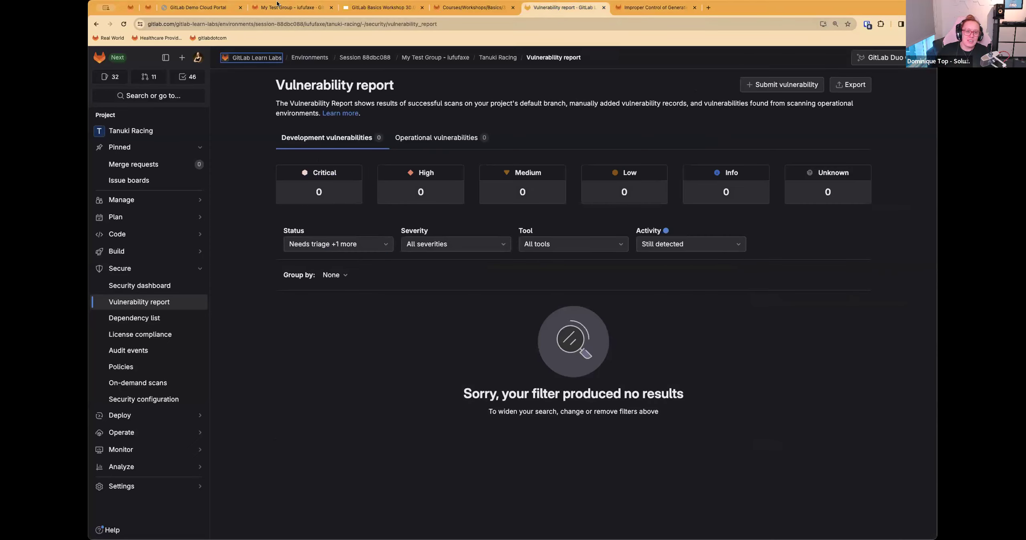
click(473, 8)
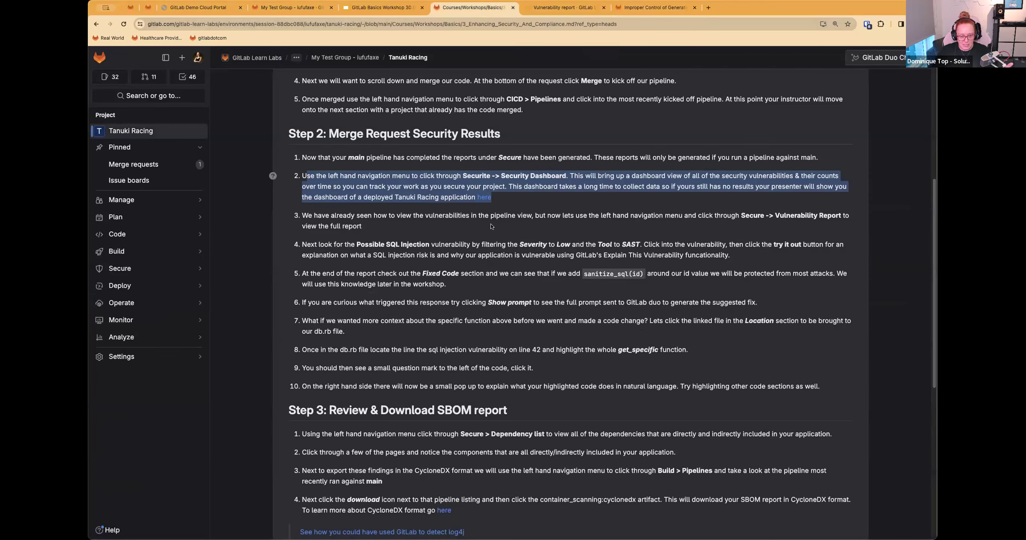
click(517, 223)
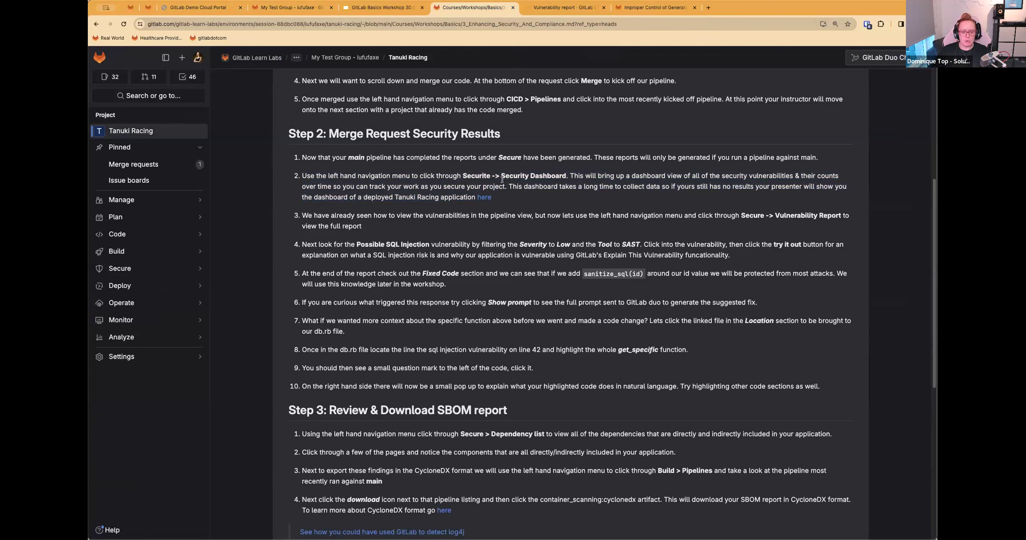
click(642, 8)
click(155, 287)
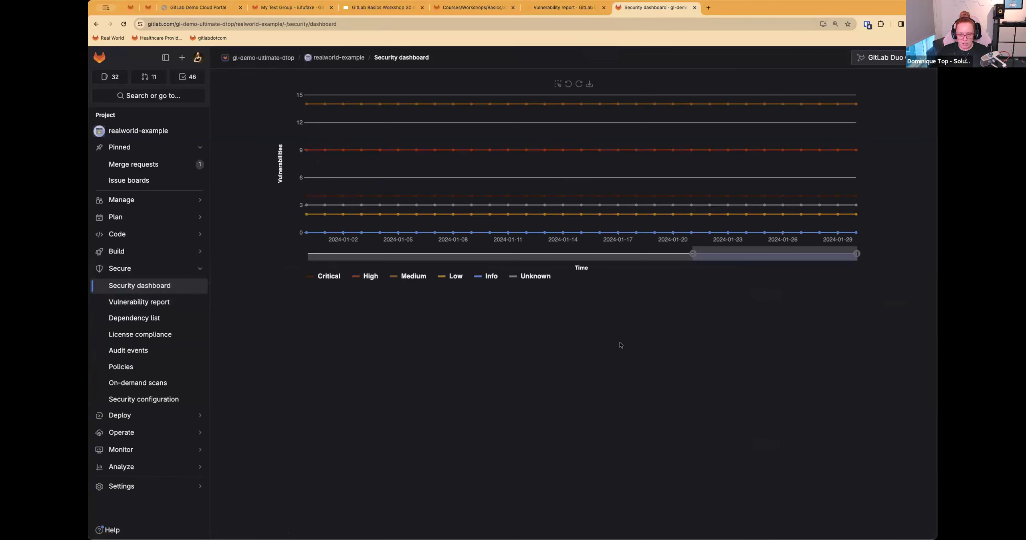
Step: Go to the Real World group and open its group-level security dashboard
click(335, 58)
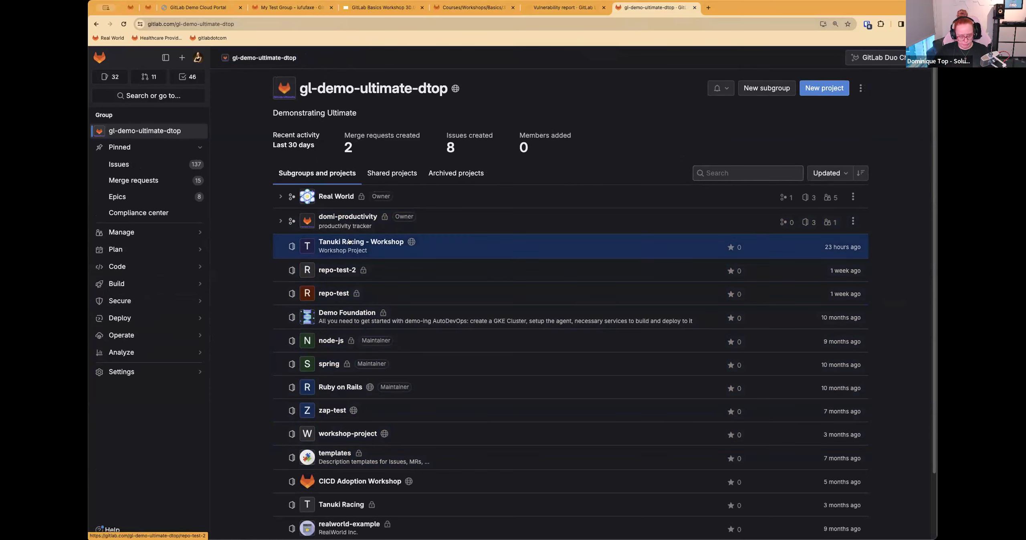
click(334, 195)
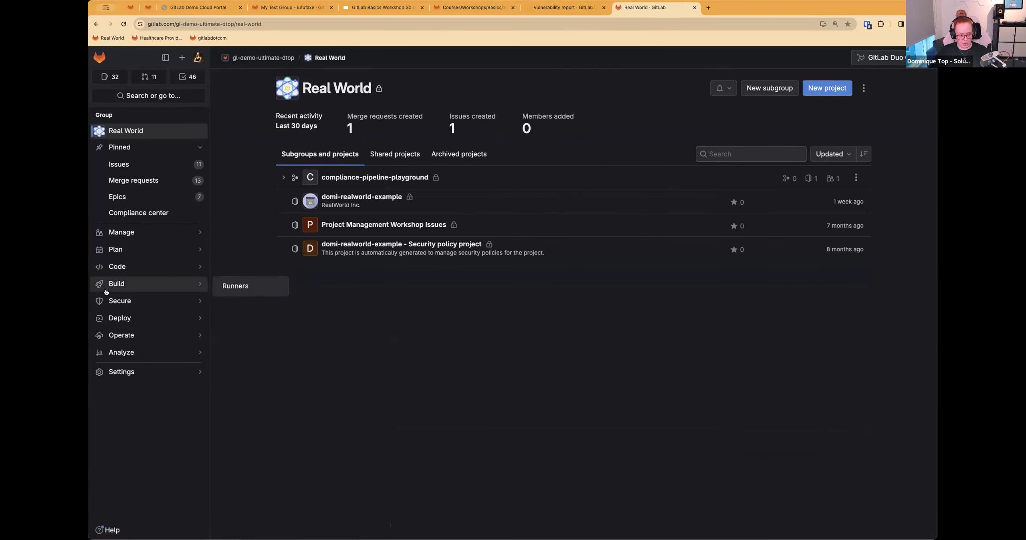
click(257, 300)
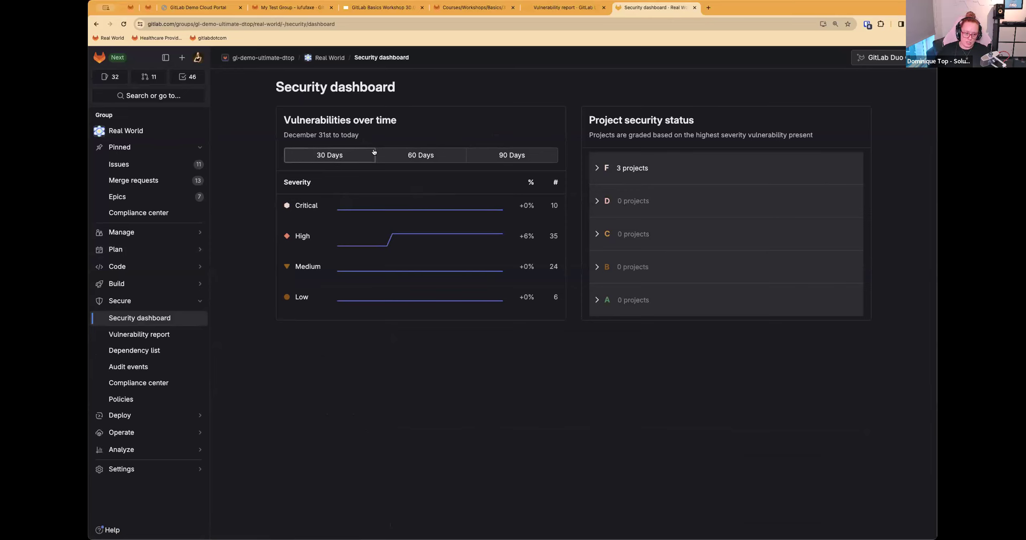
Step: View vulnerabilities over 60 and 90 days, and inspect the projects graded F in the project security status
click(447, 159)
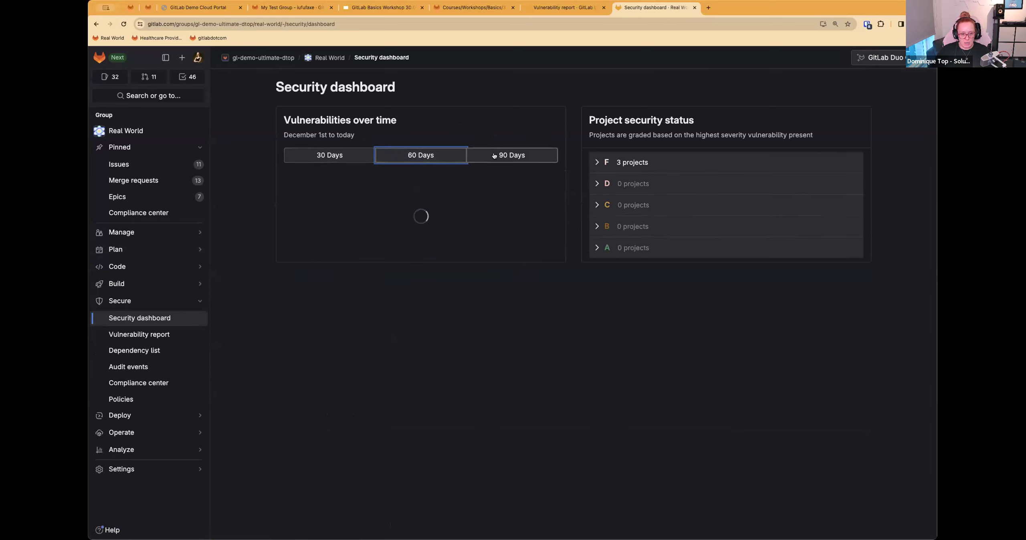
click(502, 160)
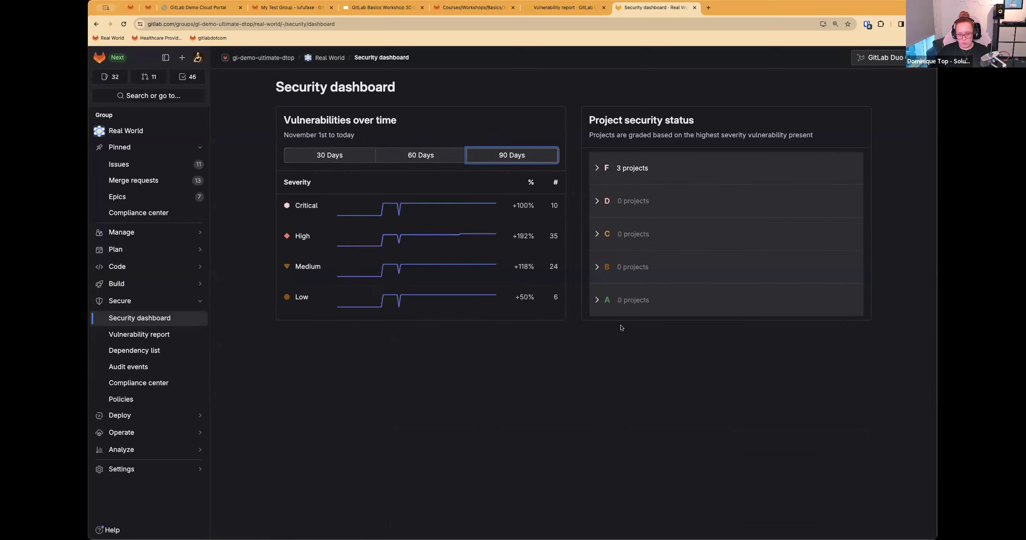
click(601, 168)
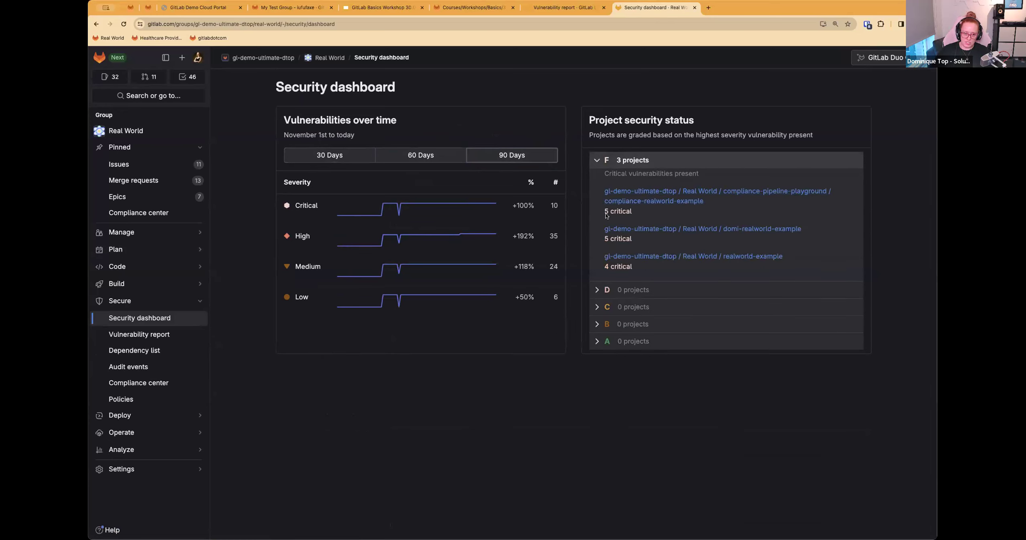
click(598, 160)
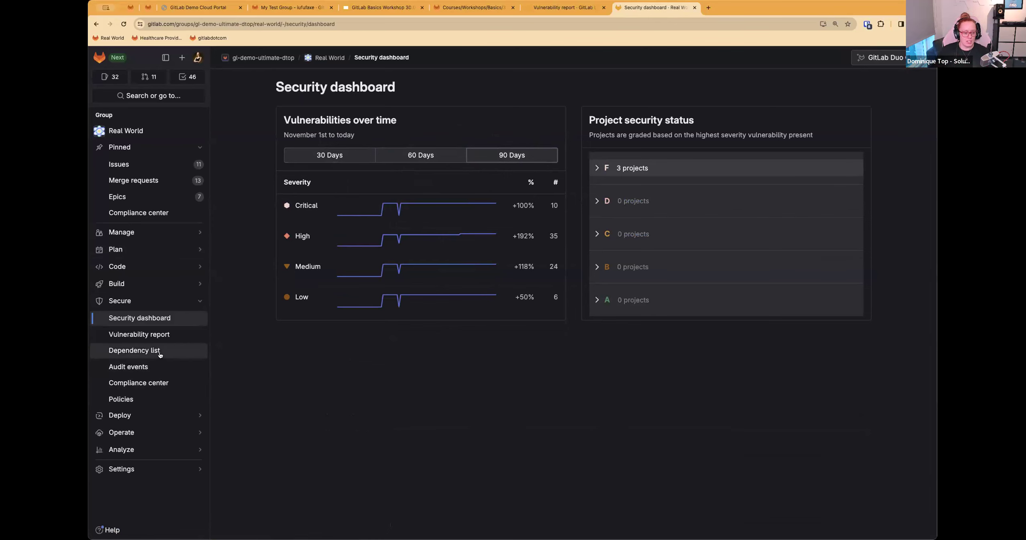
Step: Return to the workshop instructions and read items 2 and 3 of Step 2
click(578, 8)
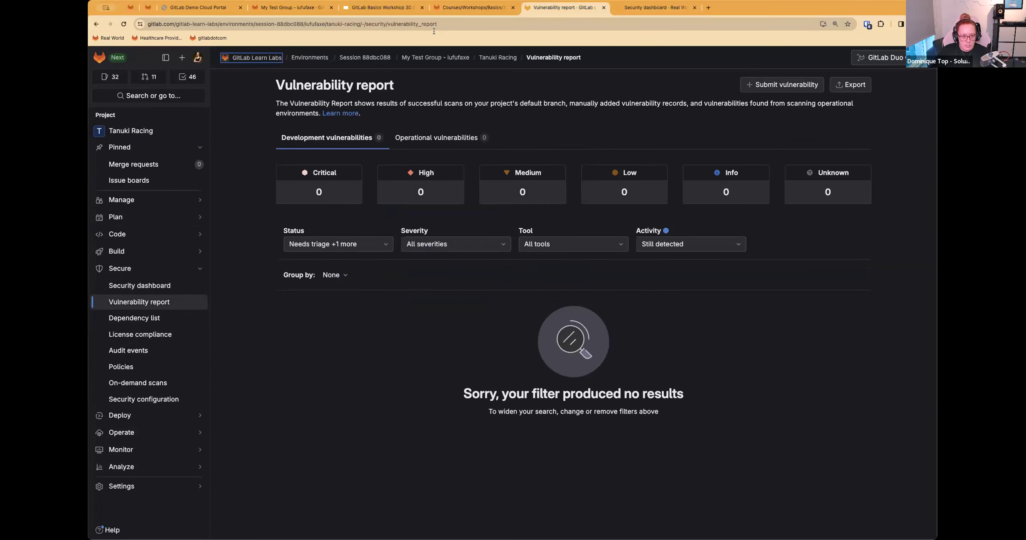
click(472, 7)
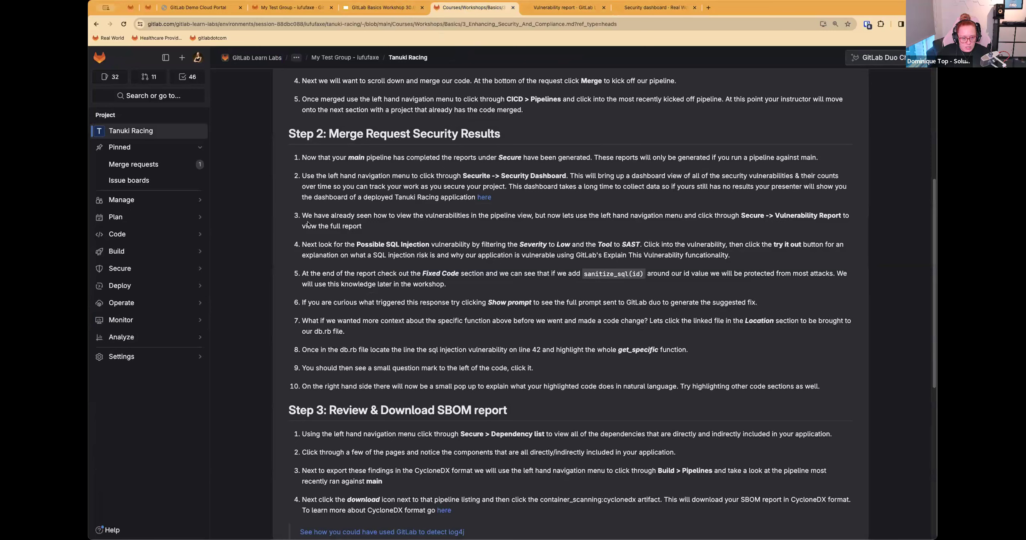
drag(303, 178, 578, 187)
click(663, 194)
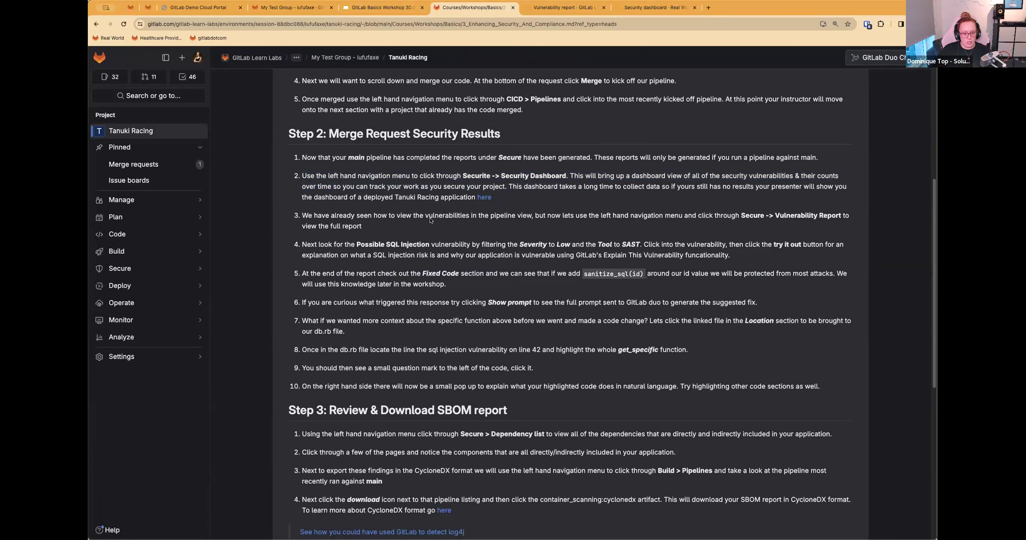
scroll(402, 216, down, 3)
drag(302, 165, 437, 175)
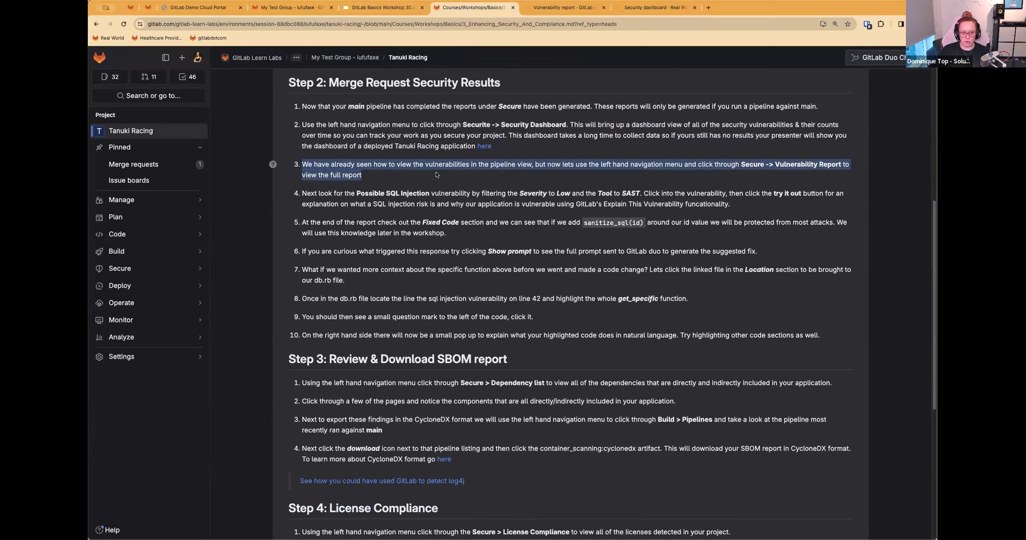
Step: Return to the Tanuki Racing project and reopen its vulnerability report
click(535, 8)
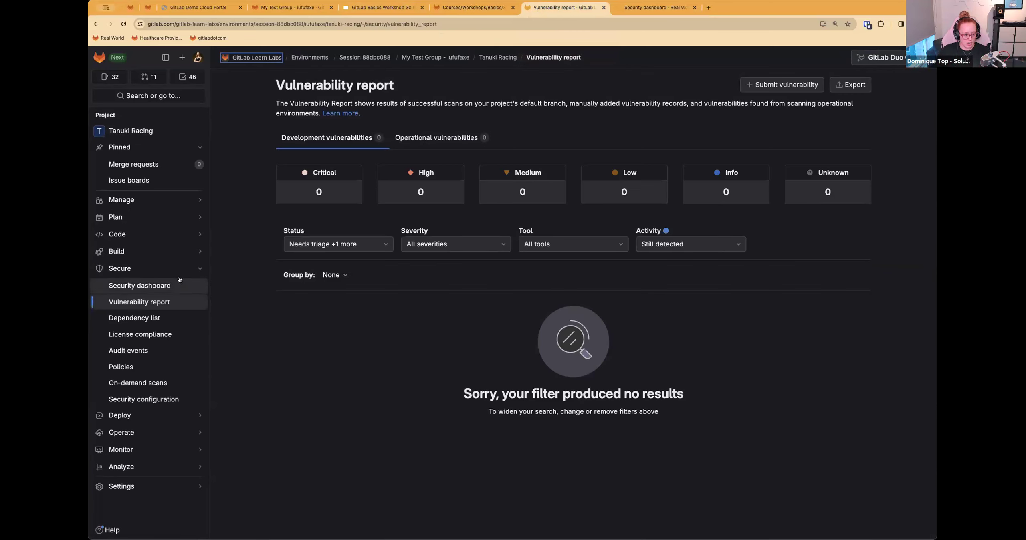
click(501, 59)
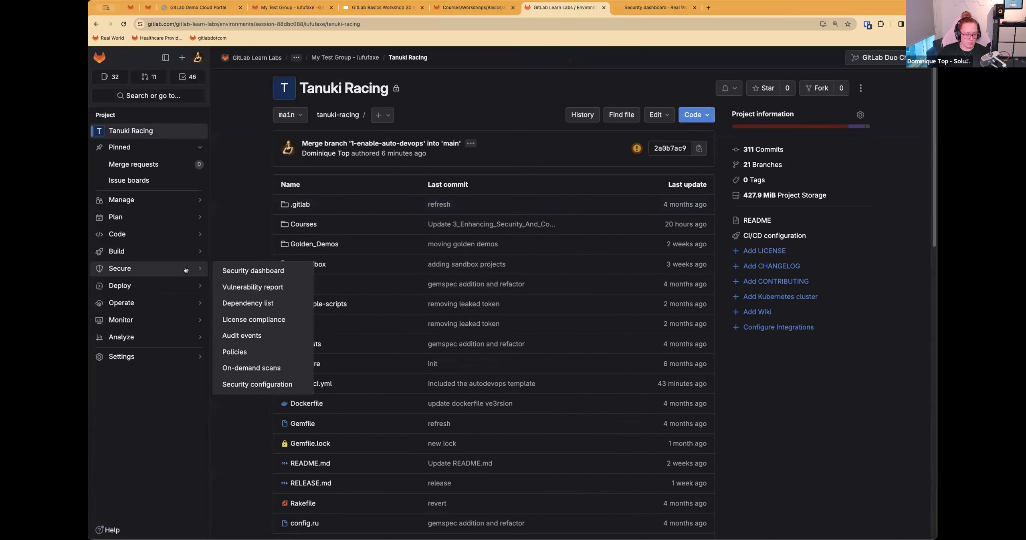
mouse_move(148, 278)
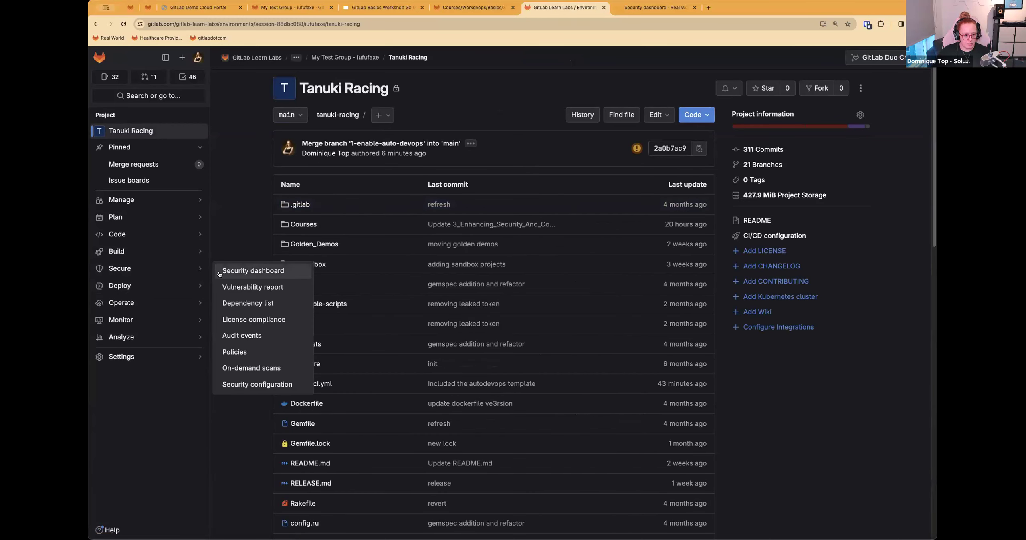
click(257, 287)
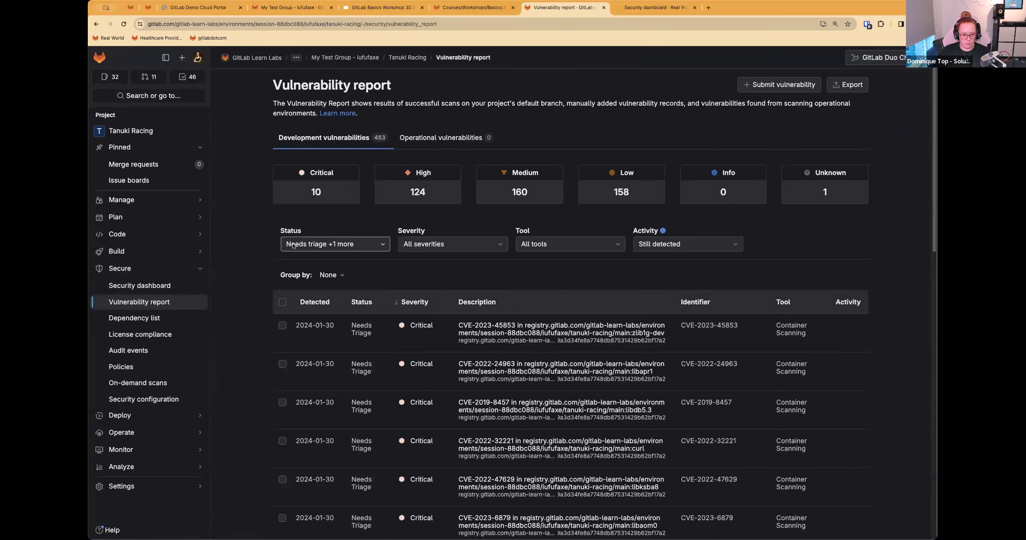
Step: Look through the Tanuki Racing vulnerability list and set the status filter to all statuses
scroll(572, 304, down, 10)
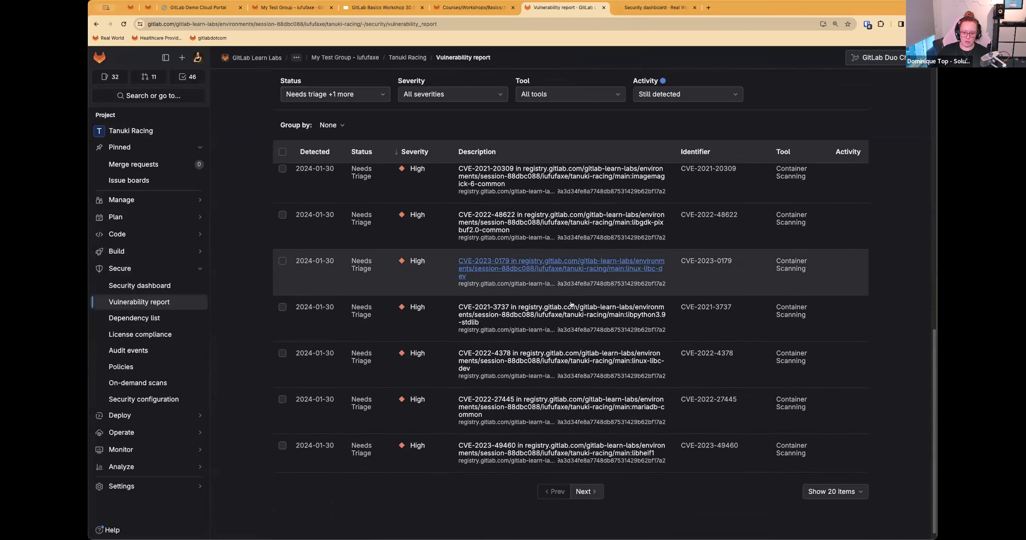
scroll(572, 305, up, 10)
click(345, 245)
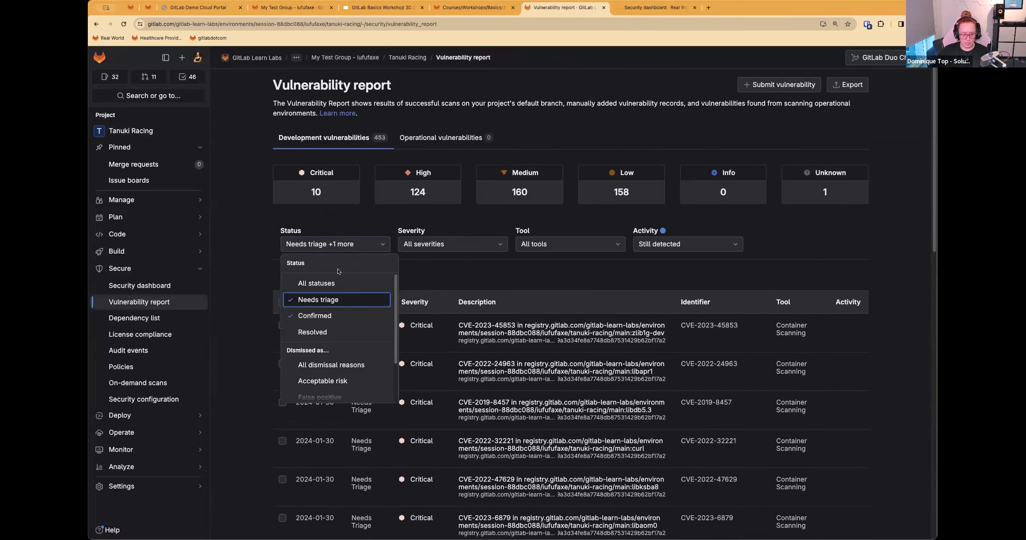
click(322, 283)
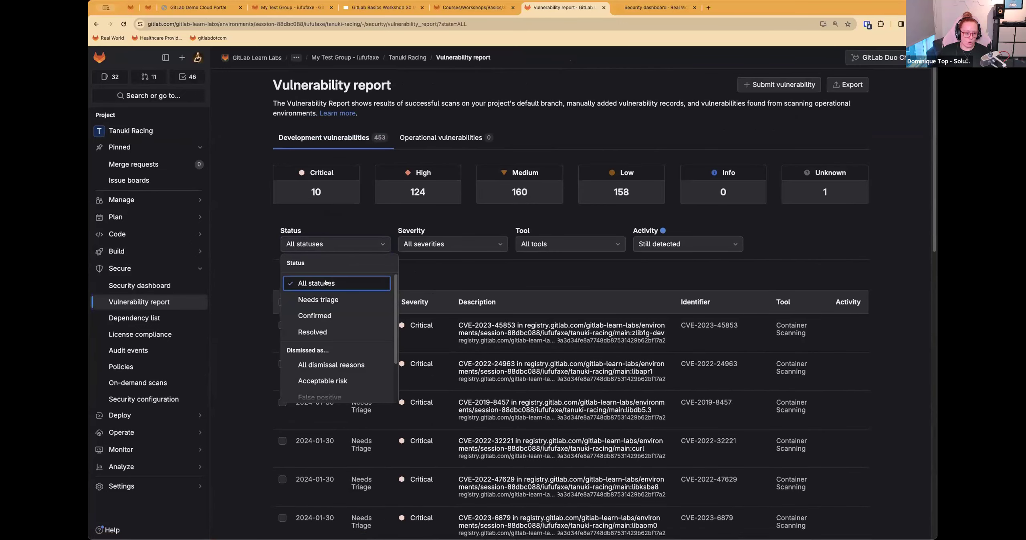
Step: Look through the status filter's options, including the dismissal reasons, and close the list
click(357, 242)
click(358, 242)
scroll(329, 316, down, 2)
scroll(342, 299, down, 4)
scroll(345, 271, up, 4)
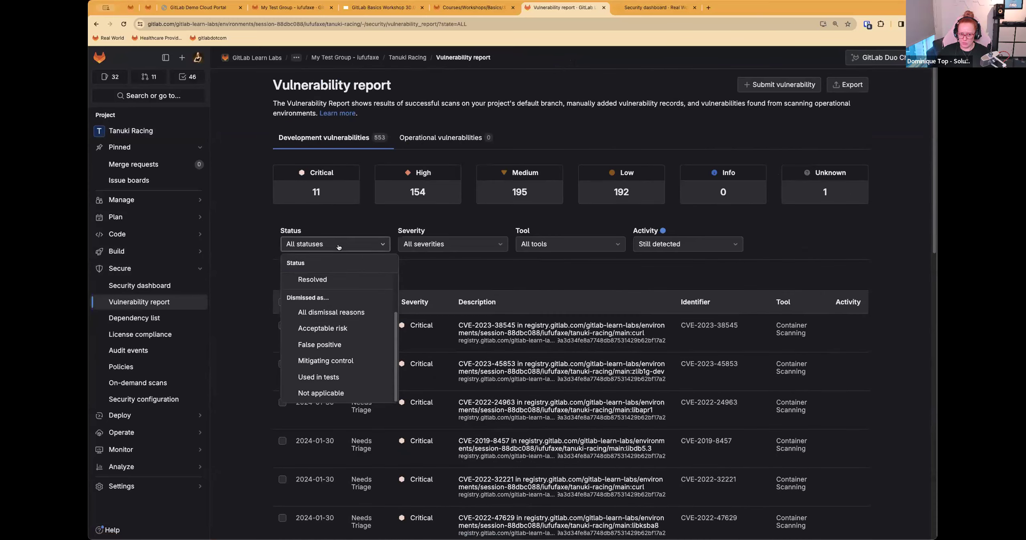
click(689, 272)
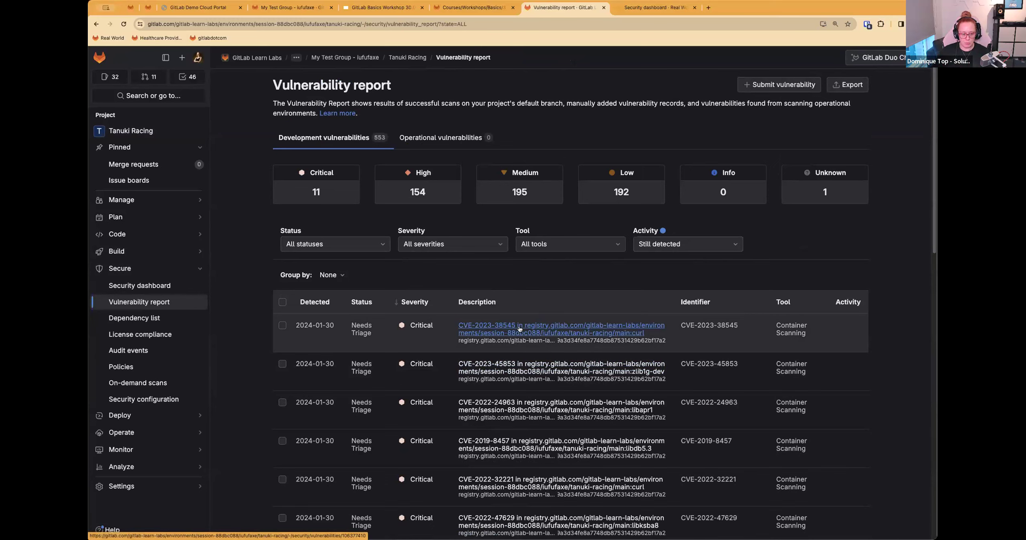
Step: Open the critical CVE-2023-38545 curl vulnerability, look through its references, solution and evidence, and return to the vulnerability report
click(519, 330)
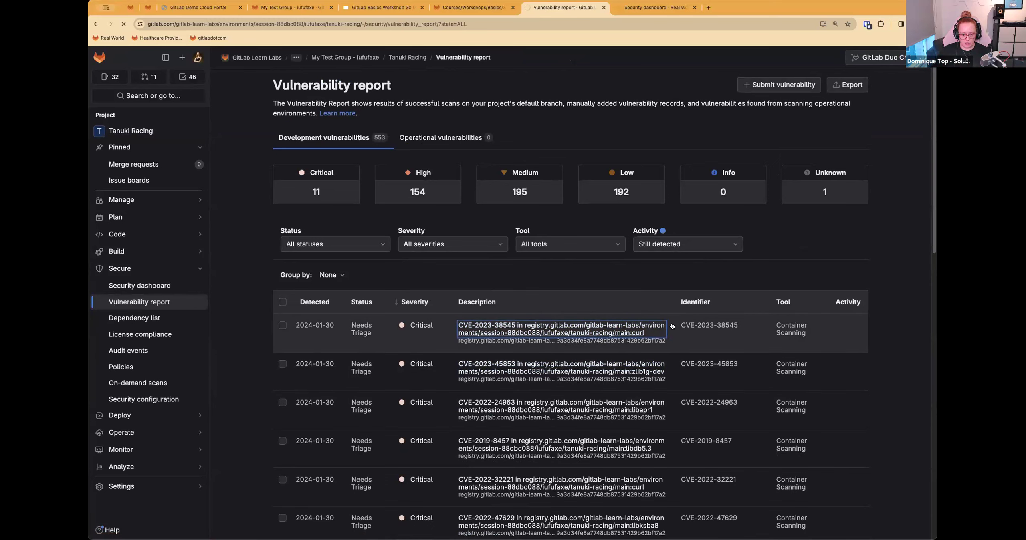
scroll(579, 264, down, 10)
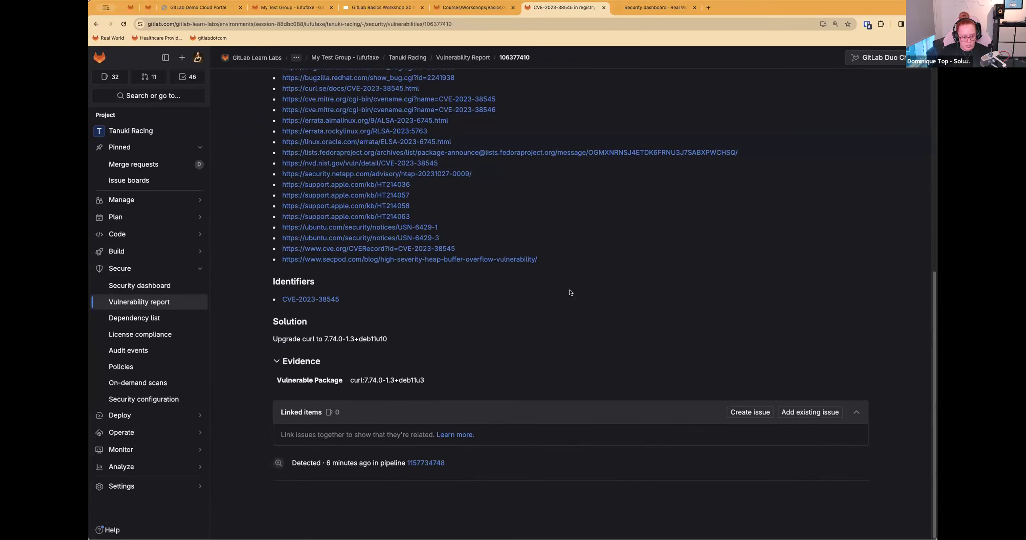
scroll(571, 292, up, 10)
key(alt+Left)
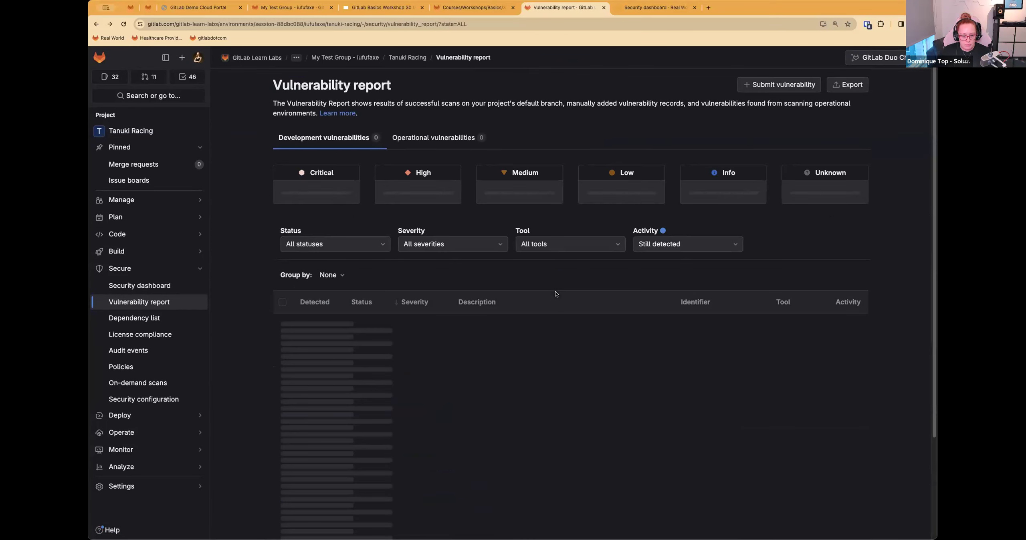
Step: Filter the vulnerability report by the SAST tool and open the Possible SQL injection vulnerability
click(570, 244)
click(557, 379)
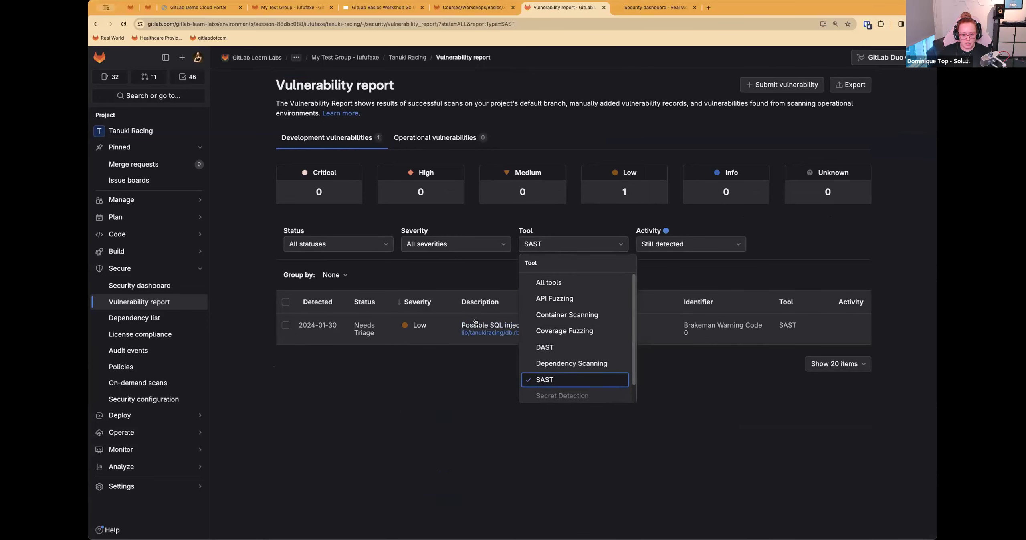
click(477, 325)
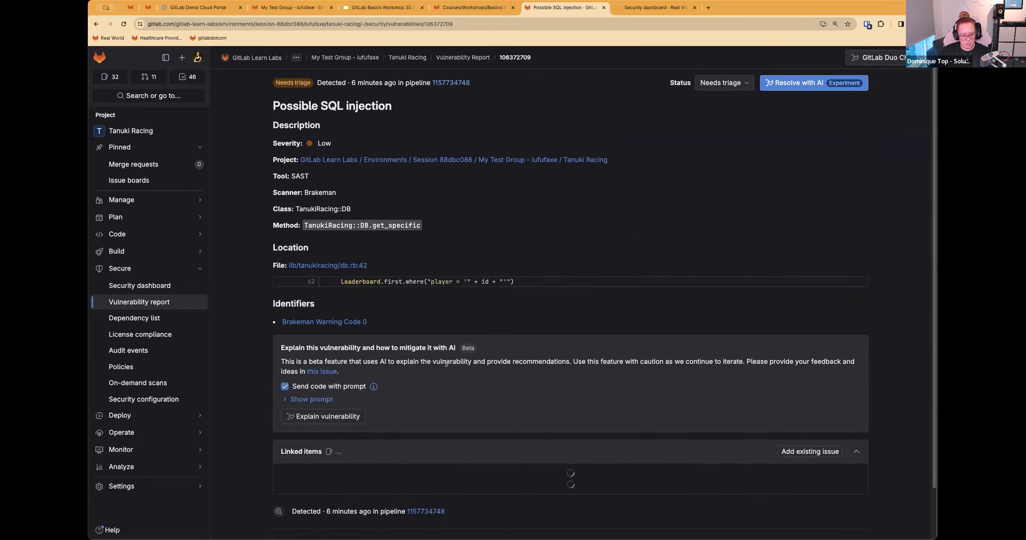
Step: Reveal the prompt used for the AI explanation of the SQL injection vulnerability and review it with the vulnerability details
scroll(446, 366, down, 2)
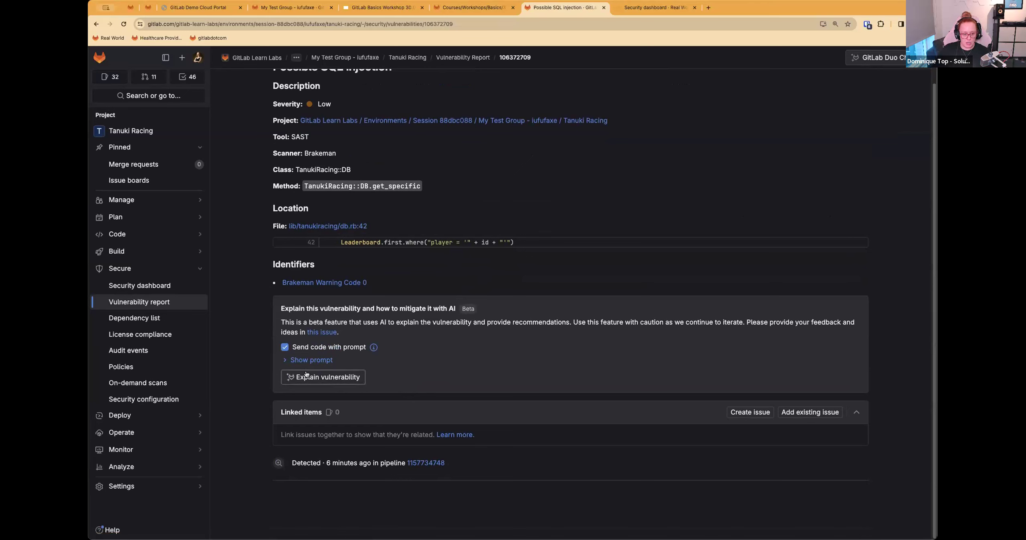
click(288, 363)
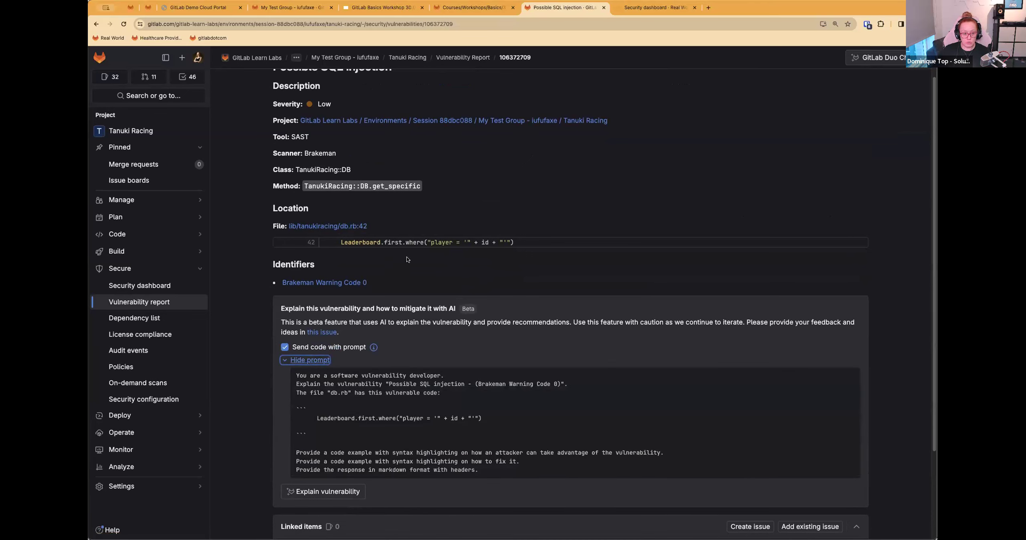
scroll(408, 261, up, 2)
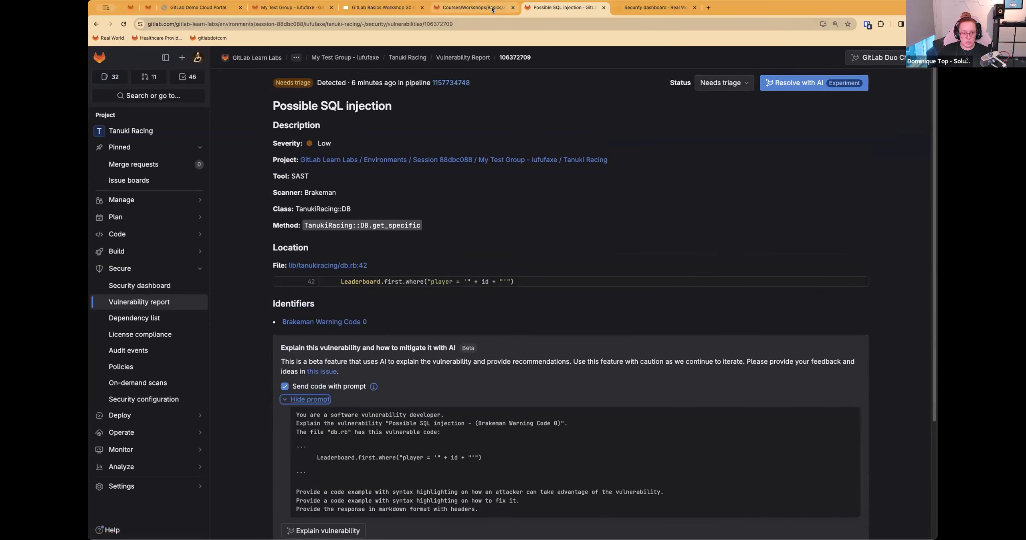
Step: Return to the workshop instructions and read item 4 of Step 2 about finding the Possible SQL Injection vulnerability
click(492, 8)
click(311, 201)
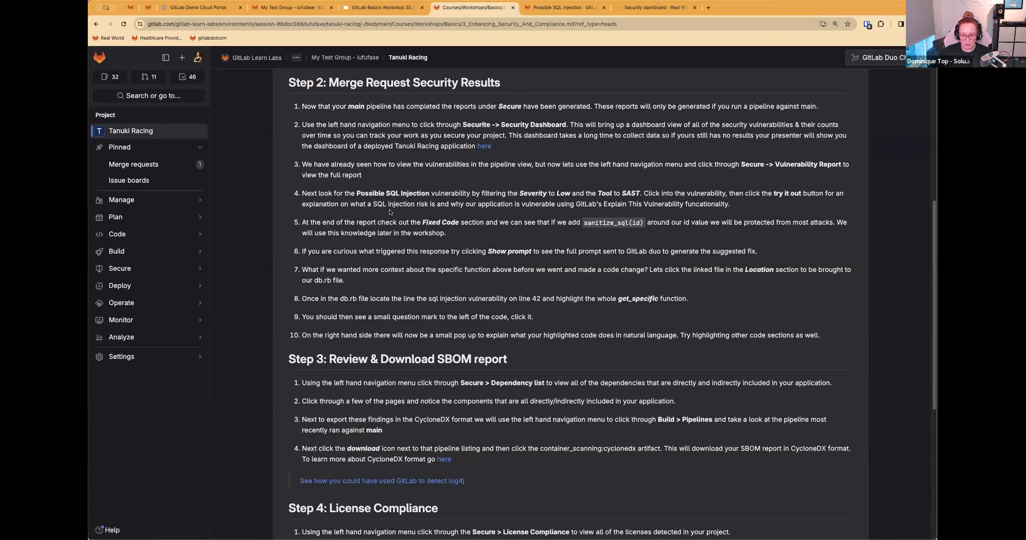
drag(301, 195, 439, 194)
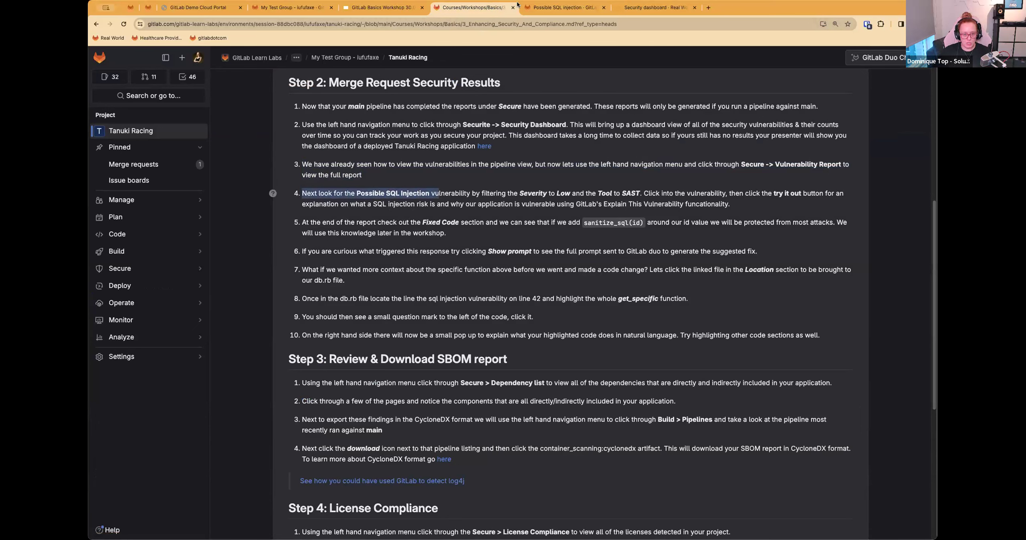
click(530, 8)
key(ctrl+shift+Tab)
Step: Generate the AI explanation of the Possible SQL injection vulnerability and close the security dashboard page
click(567, 9)
scroll(346, 391, down, 4)
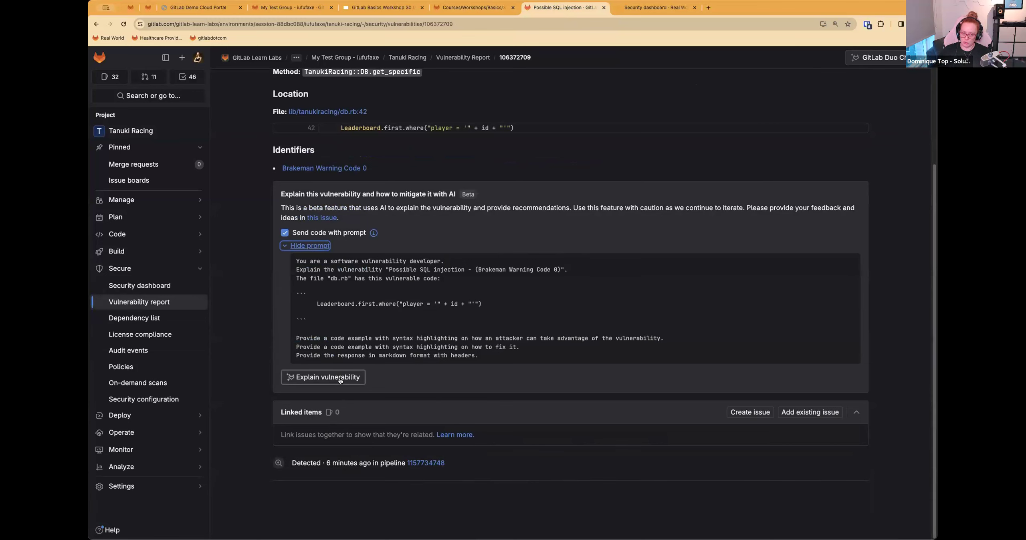
click(341, 381)
click(695, 7)
scroll(487, 157, up, 4)
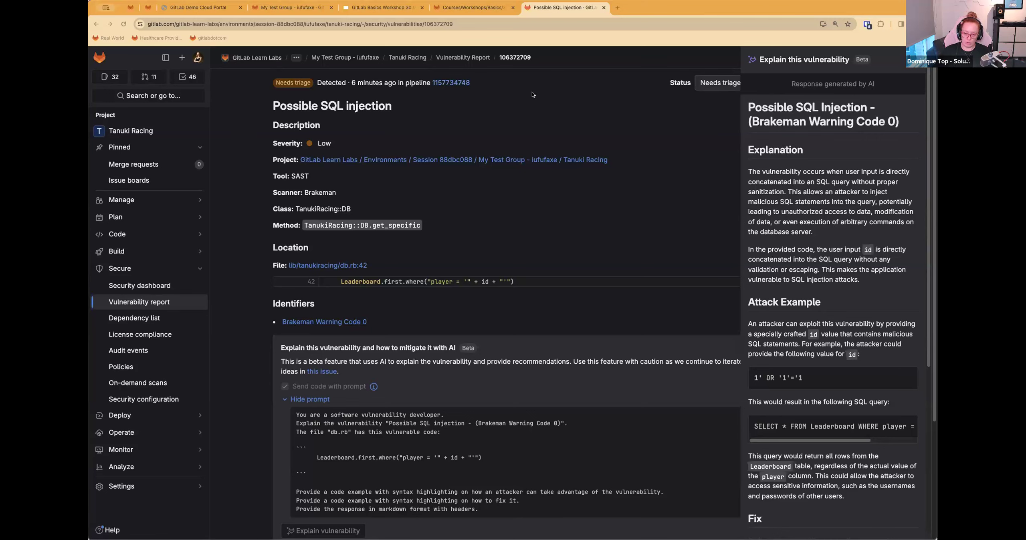
Step: Return to the workshop instructions and read items 5 to 7 of Step 2, from the Fixed Code section to the linked file
click(452, 12)
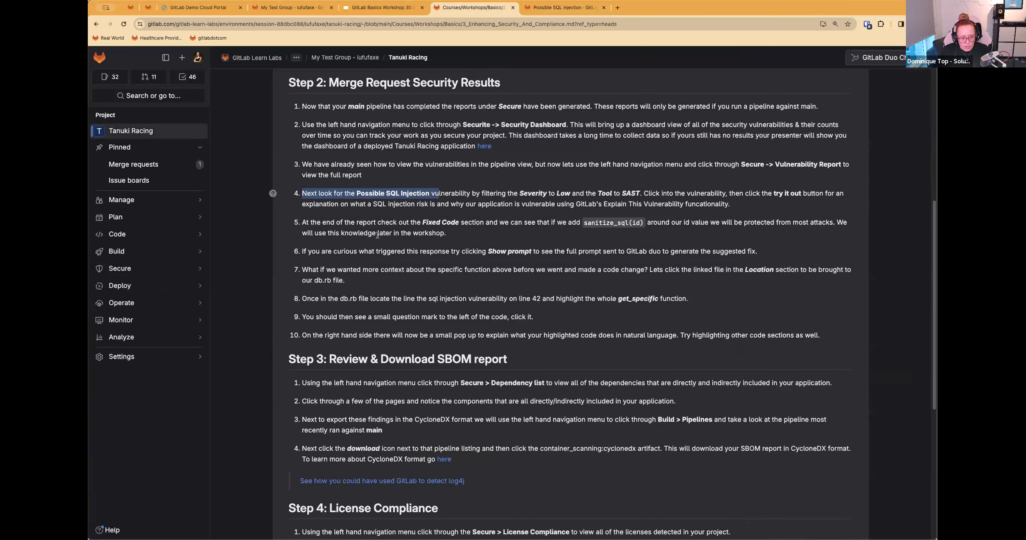
click(340, 217)
drag(291, 223, 466, 233)
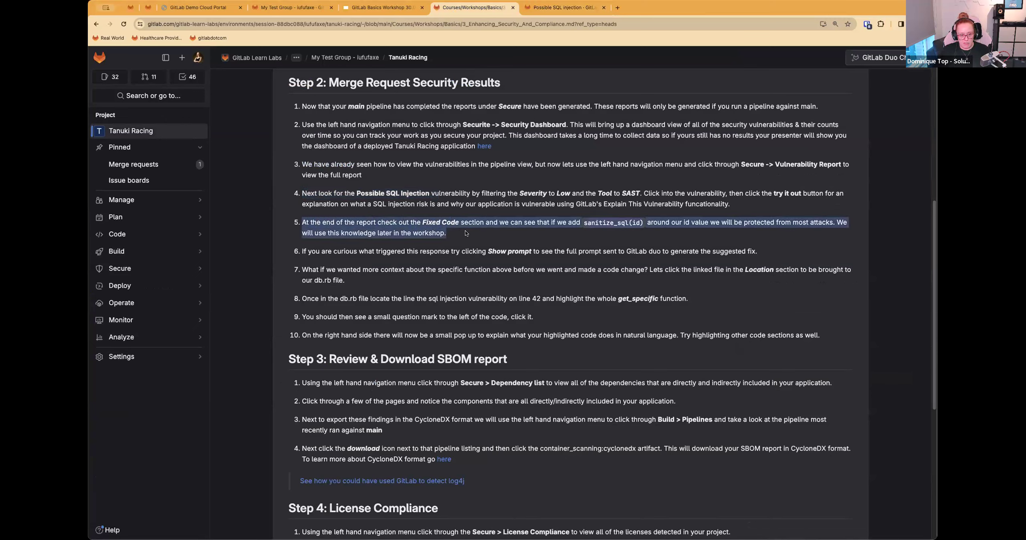
click(505, 227)
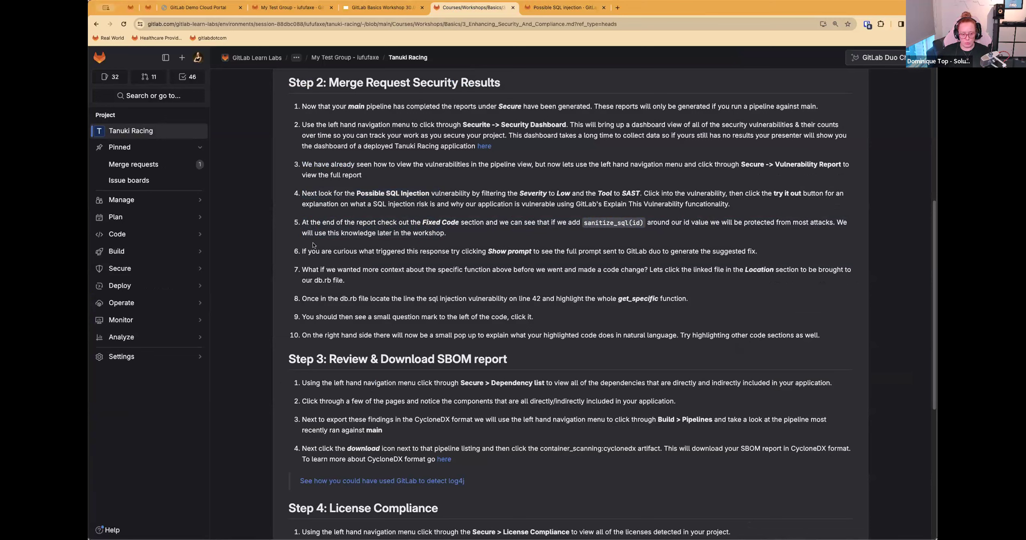
triple_click(463, 237)
drag(307, 251, 581, 252)
drag(487, 251, 541, 253)
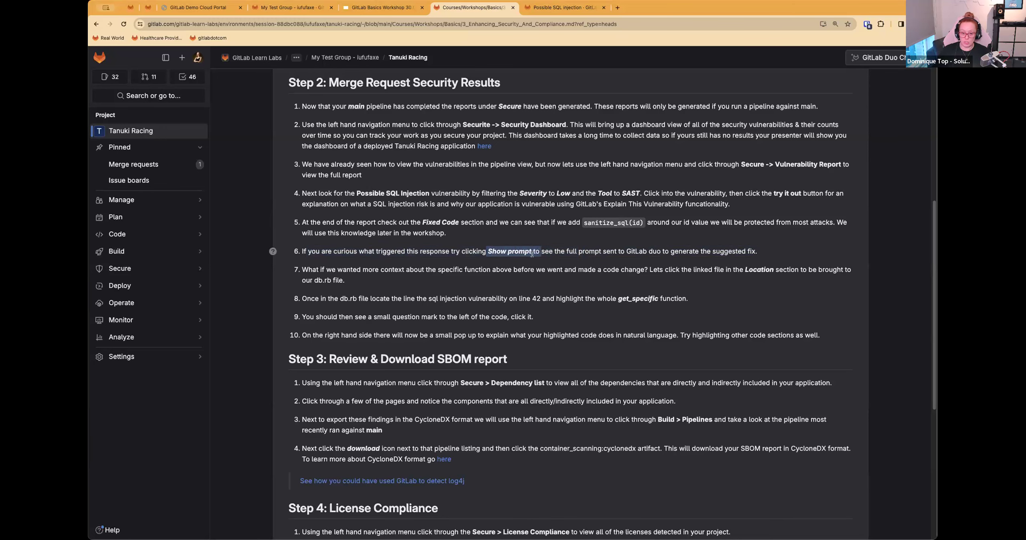
scroll(556, 265, down, 3)
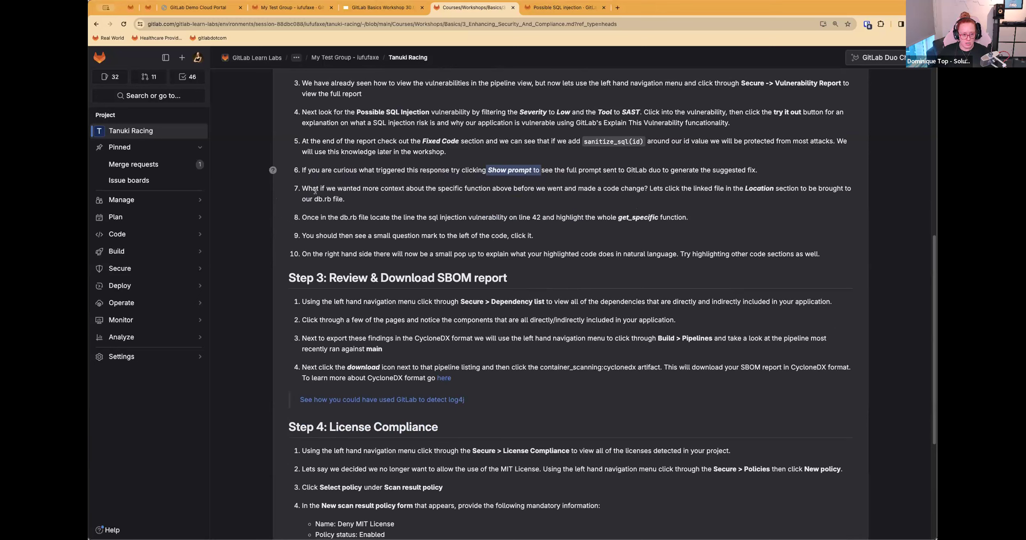
click(315, 191)
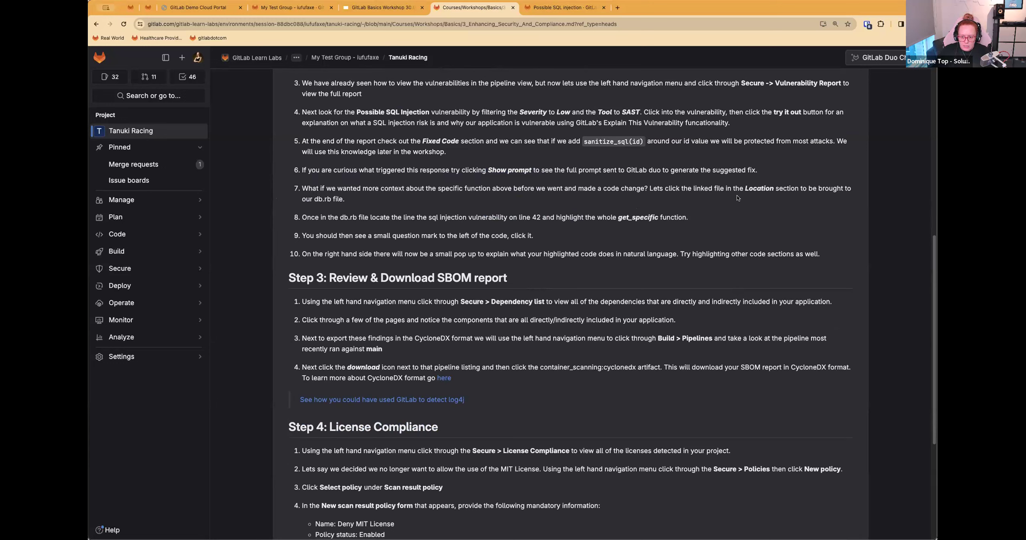
Step: Review the attack example and suggested fix in the AI explanation of the SQL injection, and close the explanation
click(537, 11)
scroll(809, 391, down, 5)
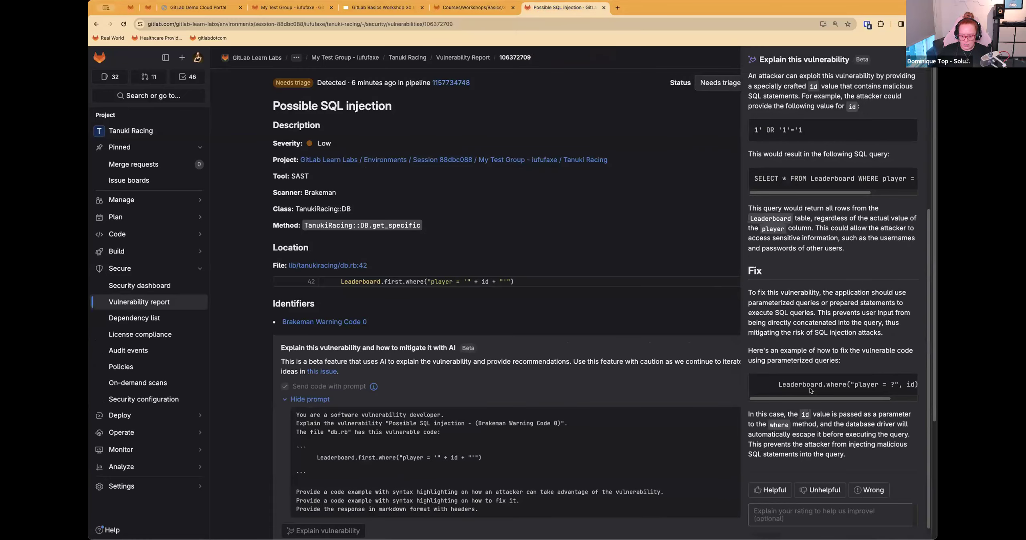
scroll(812, 397, down, 1)
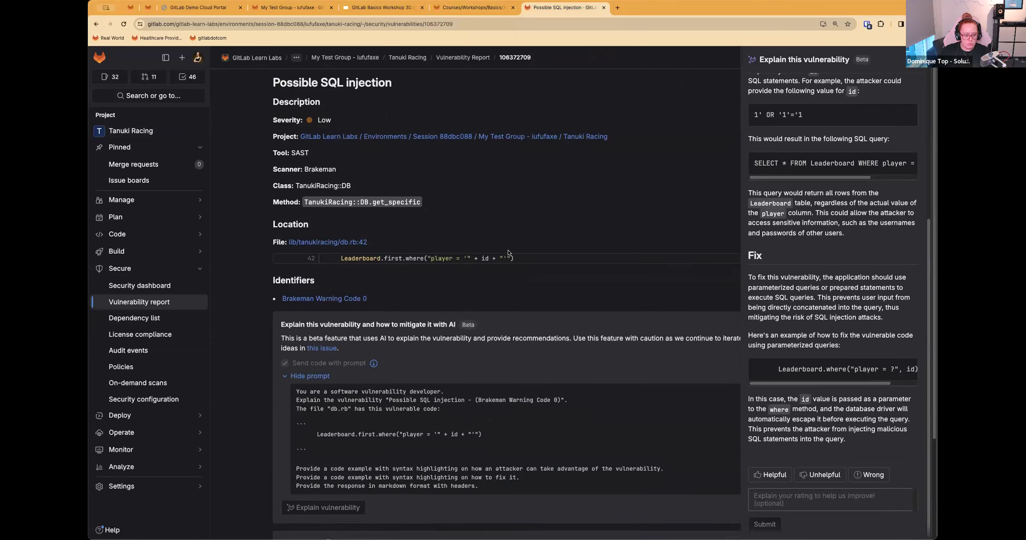
scroll(492, 255, down, 4)
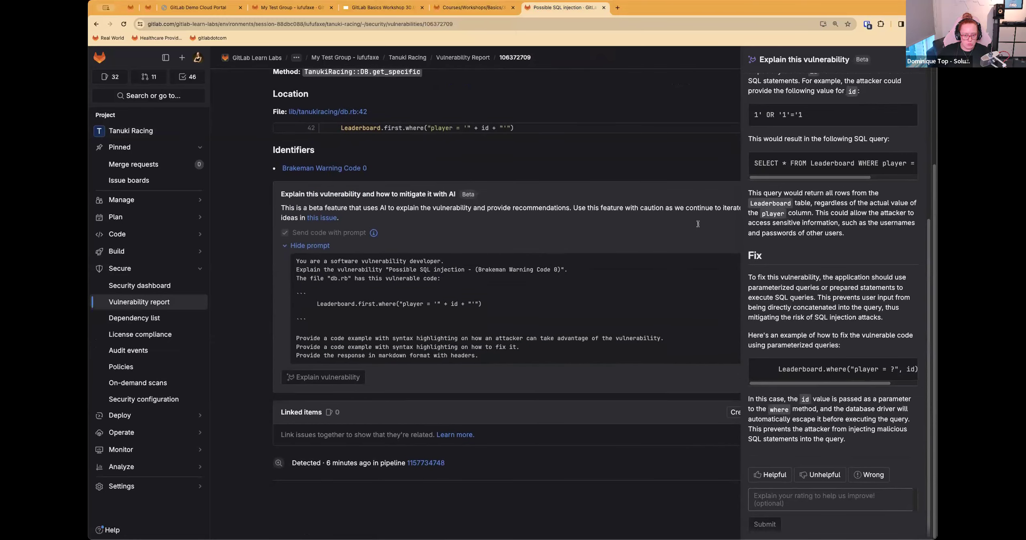
scroll(852, 130, up, 6)
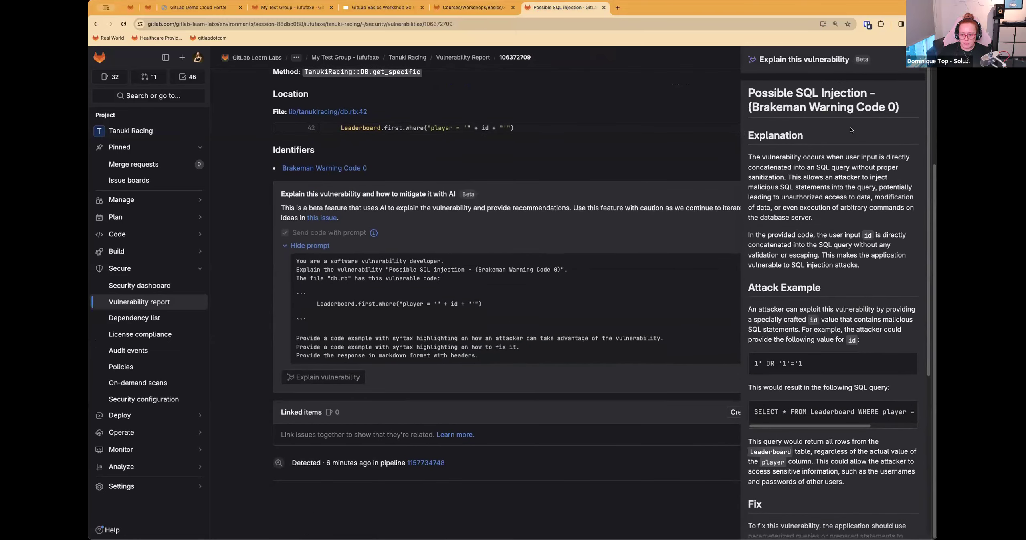
click(901, 66)
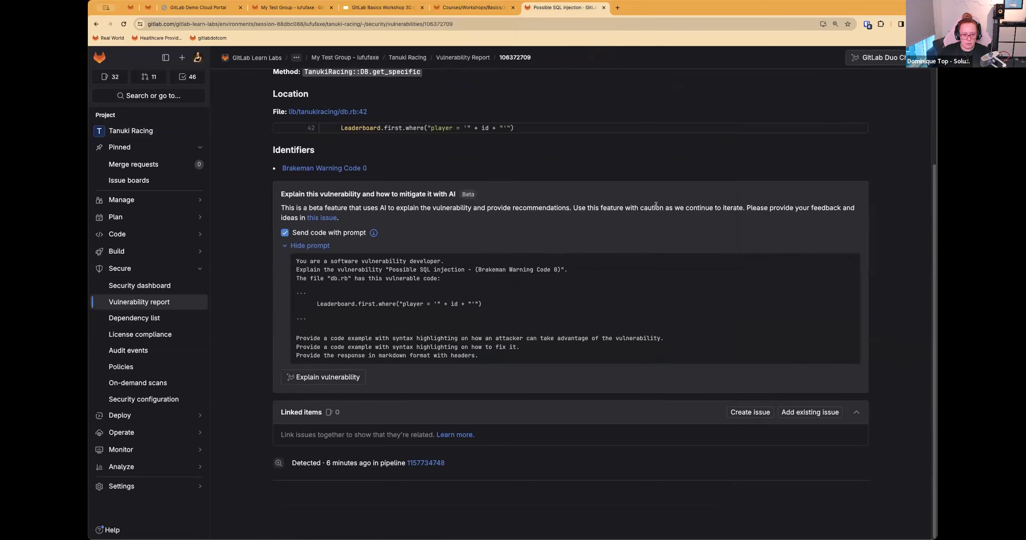
Step: Check the workshop instructions on the linked file and open lib/tanukiracing/db.rb at line 42 from the vulnerability's location
scroll(659, 206, up, 4)
click(473, 7)
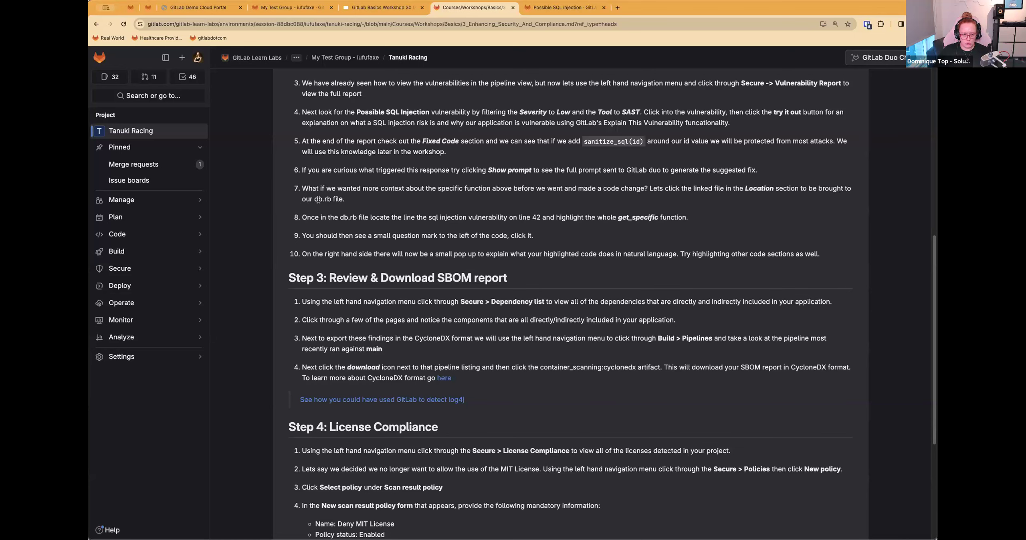
click(563, 7)
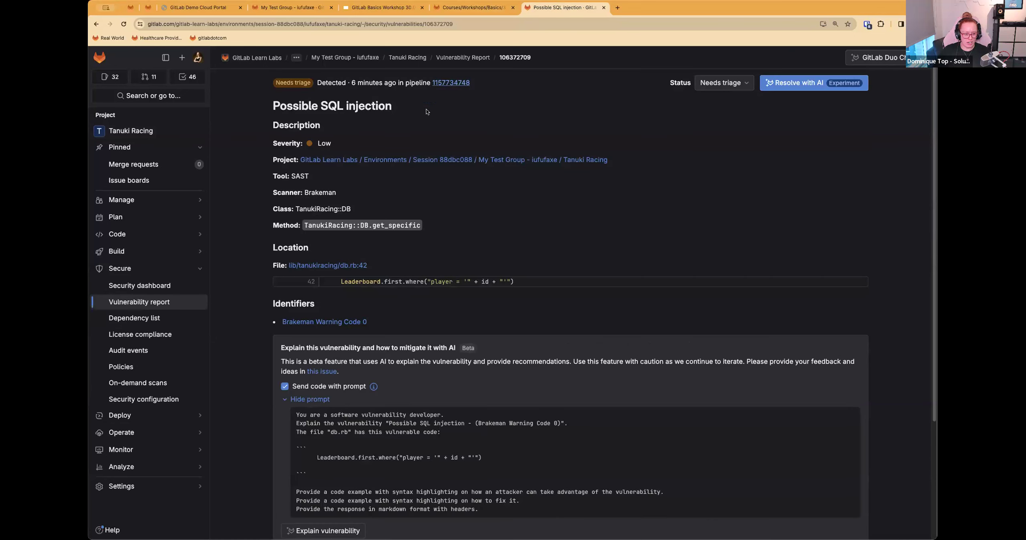
click(331, 266)
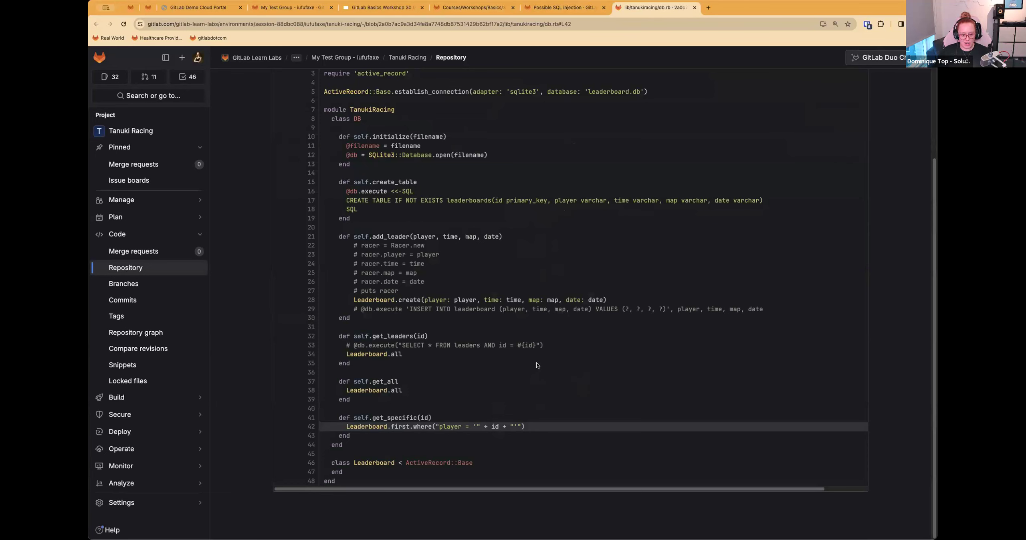
Step: Compare the vulnerability's location code with db.rb and select the Leaderboard query on line 42
click(565, 8)
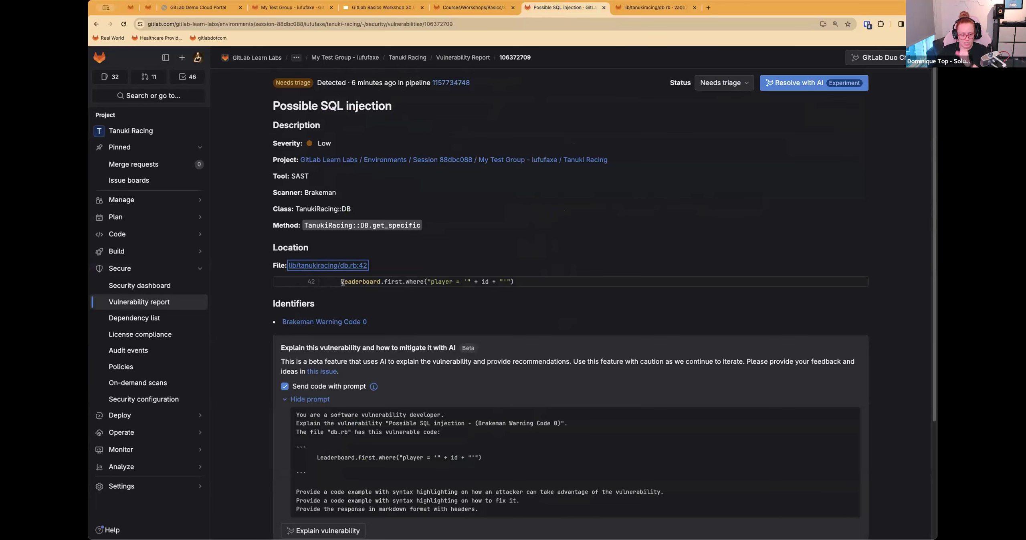
click(658, 8)
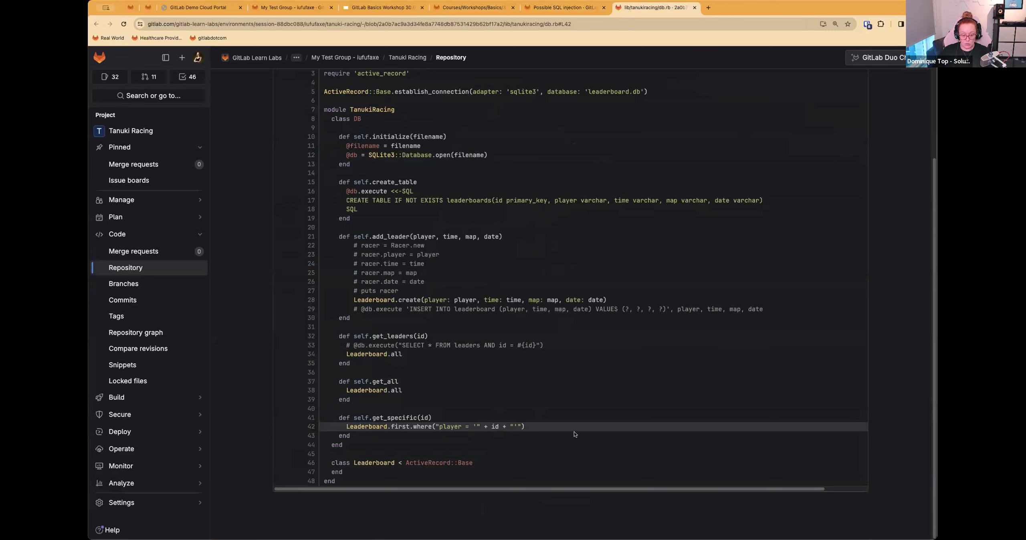
drag(509, 429, 324, 429)
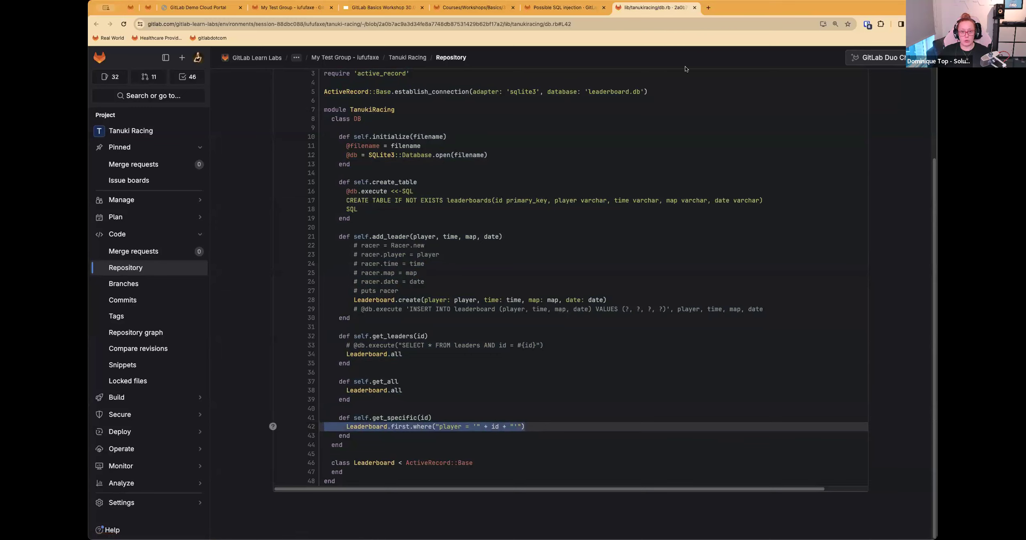
Step: Reread the db.rb items in Step 2 of the workshop instructions and return to the db.rb file
click(563, 8)
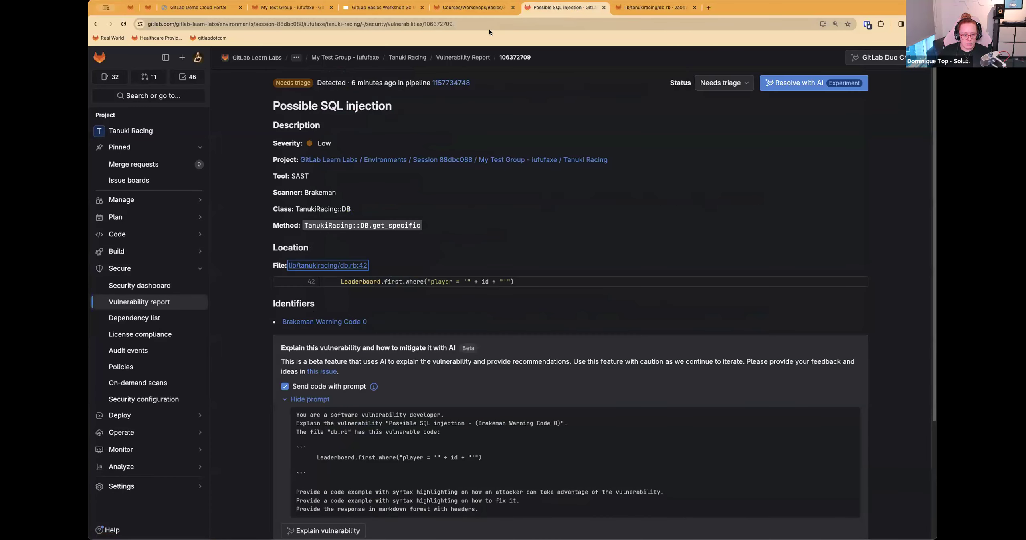
click(473, 8)
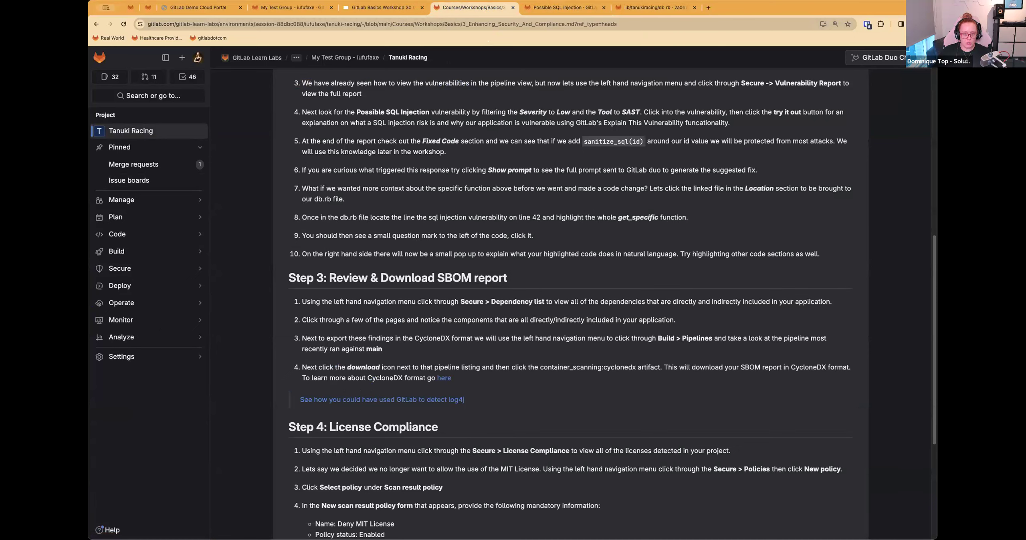
click(566, 8)
click(620, 7)
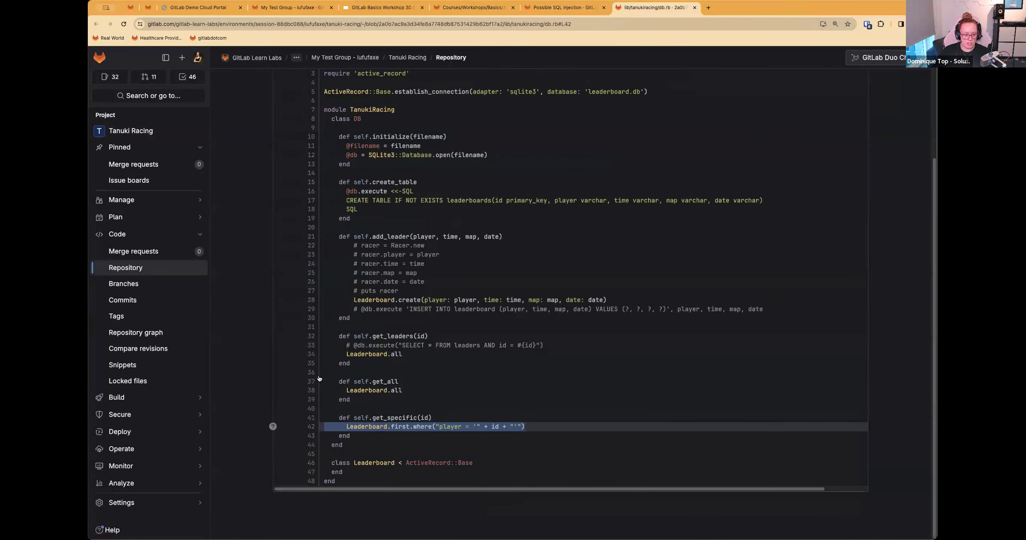
Step: Request the AI code explanation for the selected Leaderboard query on line 42, read it in full width, and close it
click(273, 427)
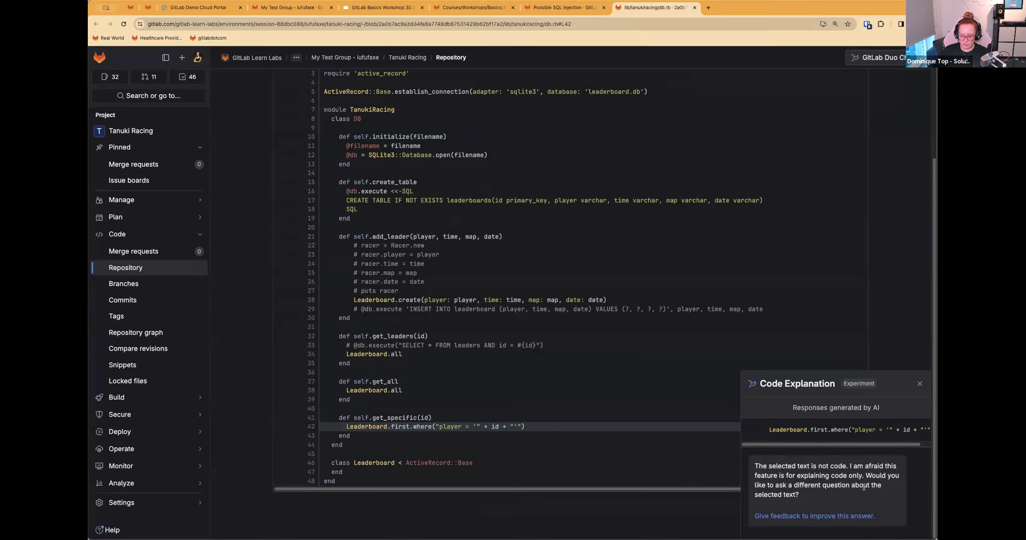
scroll(904, 446, right, 2)
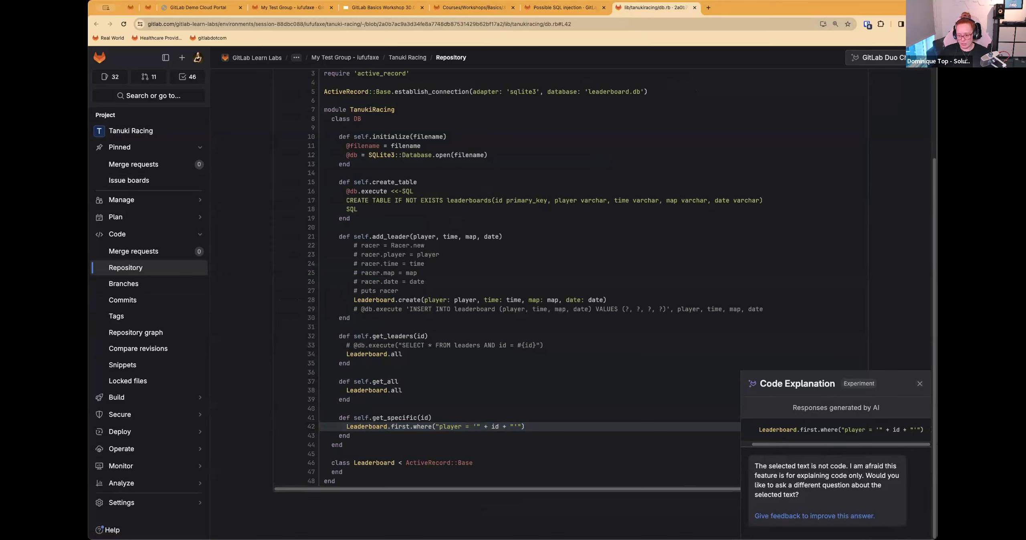
click(921, 384)
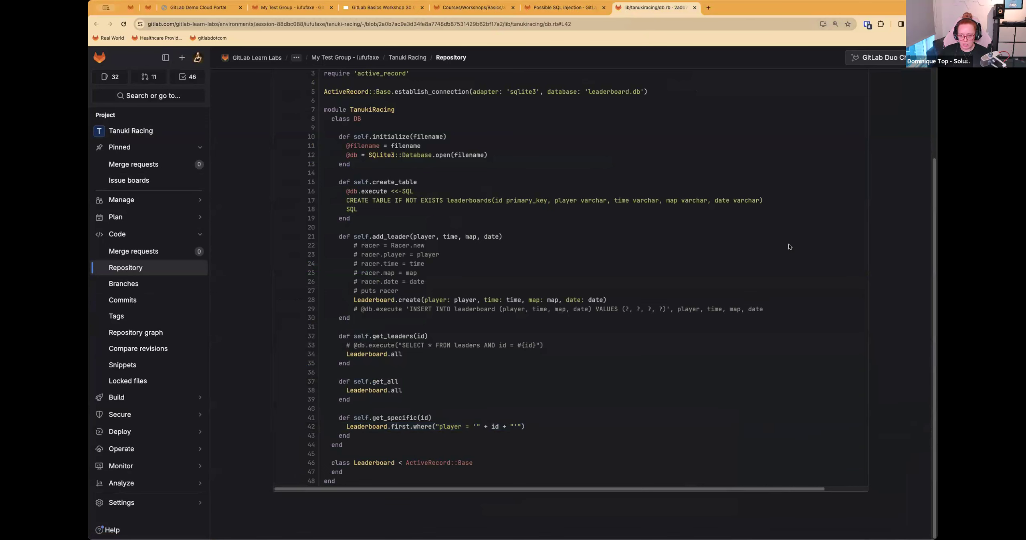
Step: Reread items 9 and 10 of Step 2 in the workshop instructions and return to the db.rb file
click(565, 7)
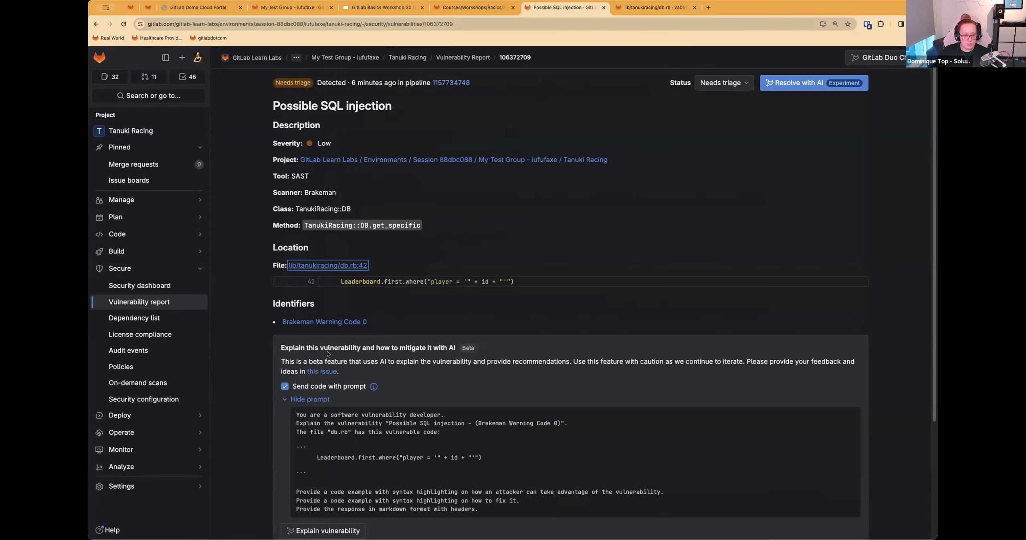
click(473, 7)
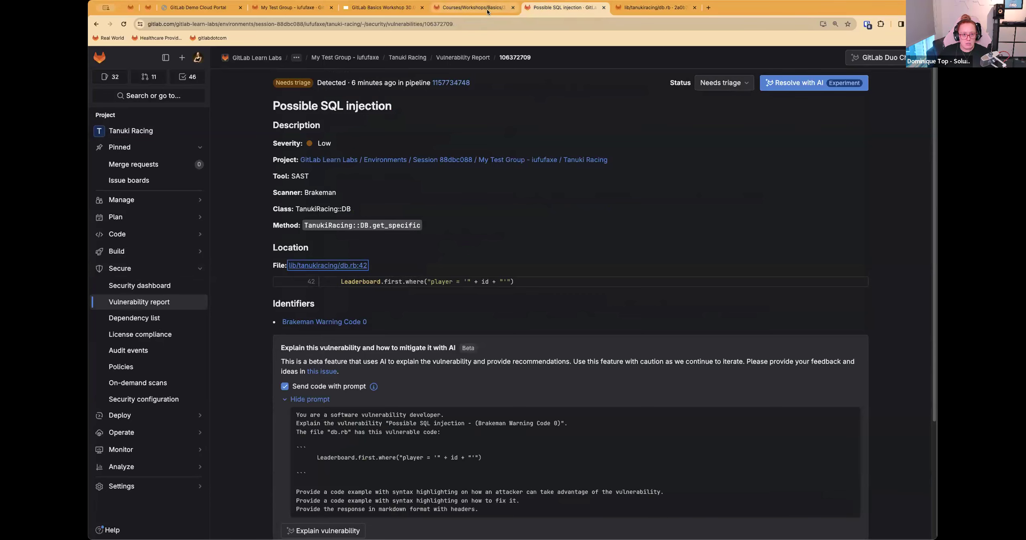
click(920, 336)
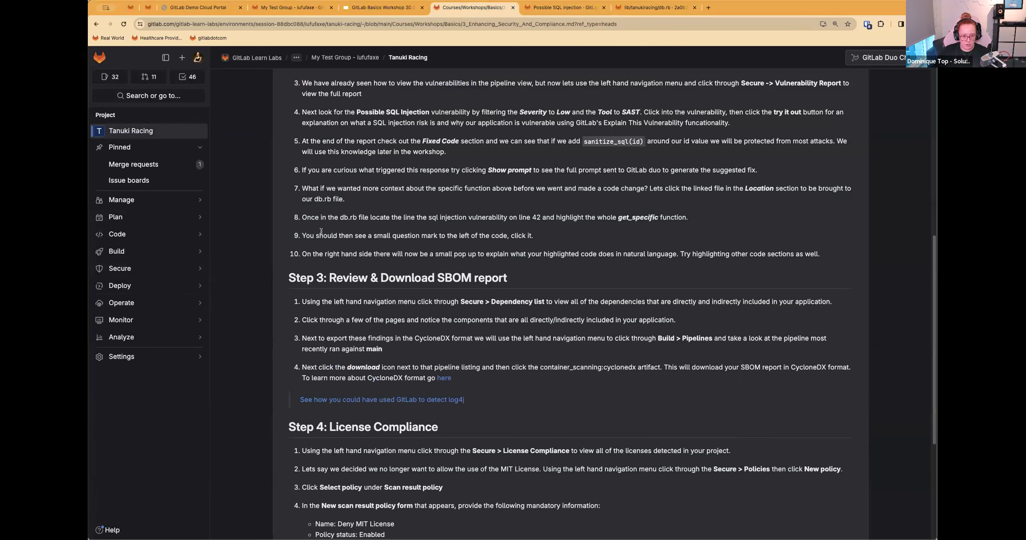
drag(302, 236, 535, 236)
drag(285, 255, 298, 254)
click(569, 8)
click(632, 8)
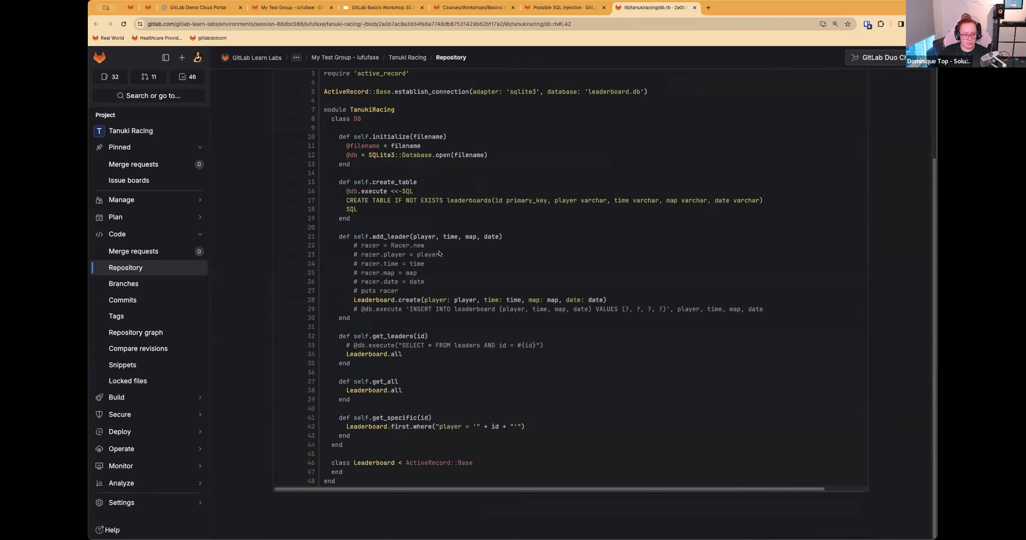
Step: Get an AI explanation of the whole add_leader method on lines 21 to 30, and close the explanation
drag(339, 237, 399, 321)
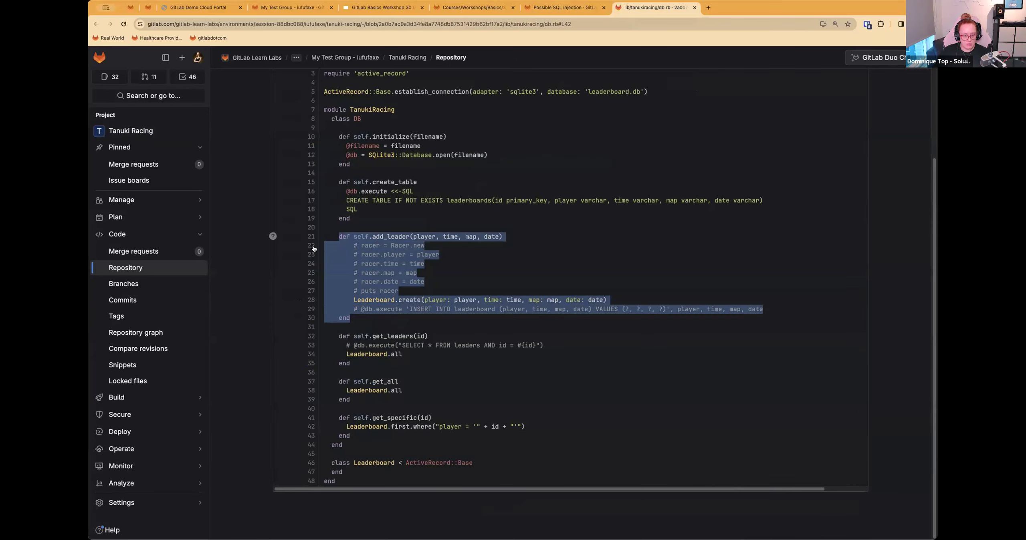
click(272, 236)
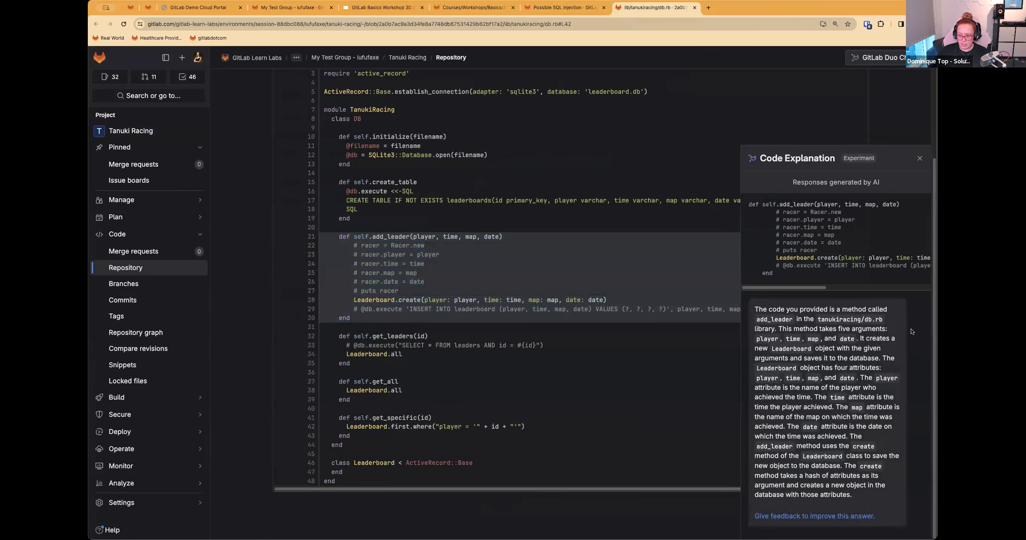
click(919, 159)
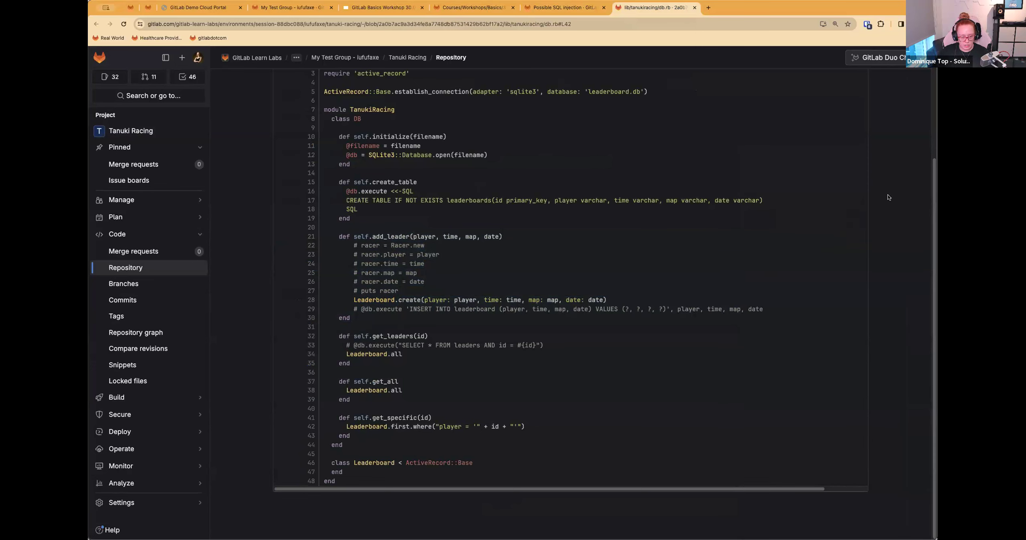
Step: Get an AI explanation of the get_specific function on lines 41 to 44, and close the explanation
drag(518, 445, 270, 419)
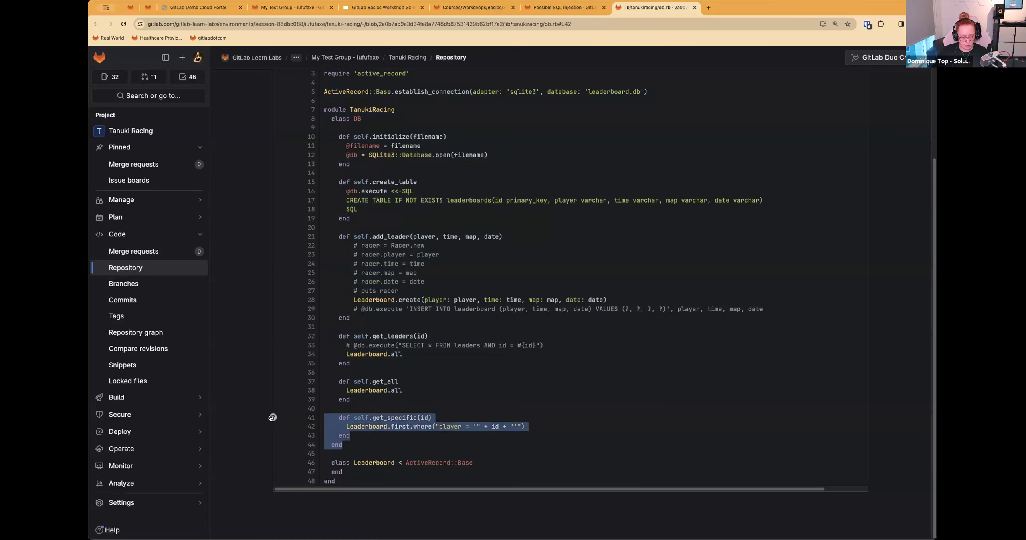
click(275, 418)
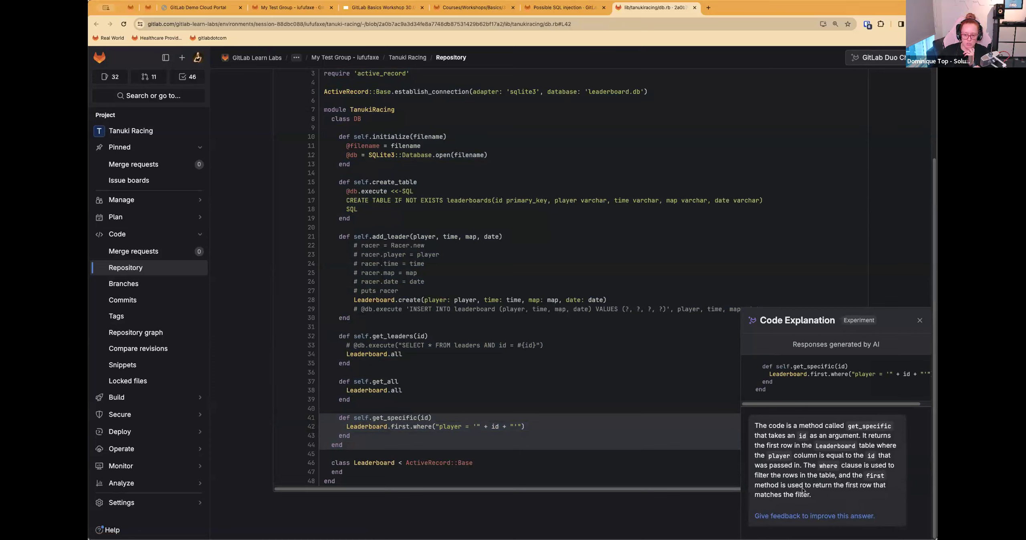
click(920, 320)
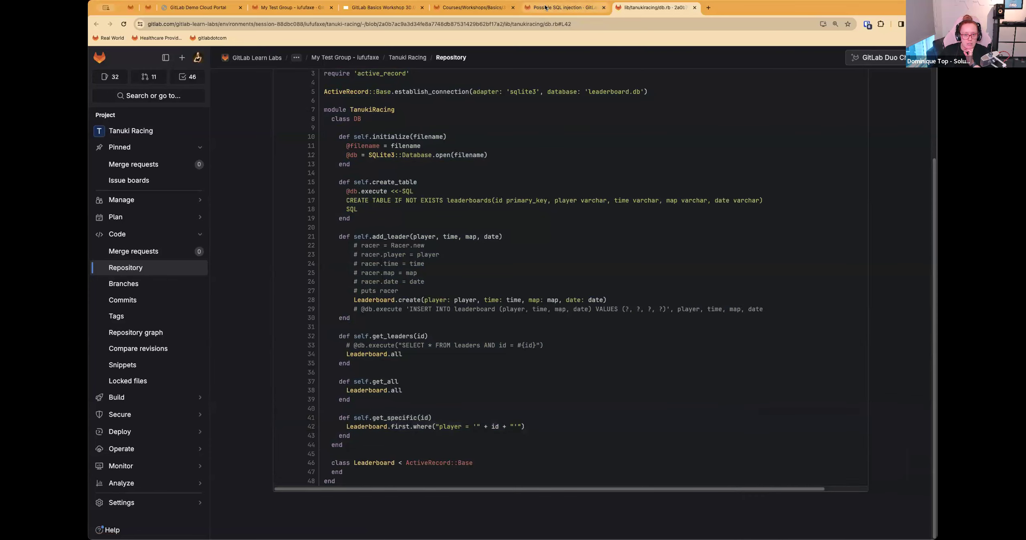
Step: Look over Step 3 in the workshop instructions, and open and skim Tanuki Racing's dependency list
click(561, 7)
click(448, 10)
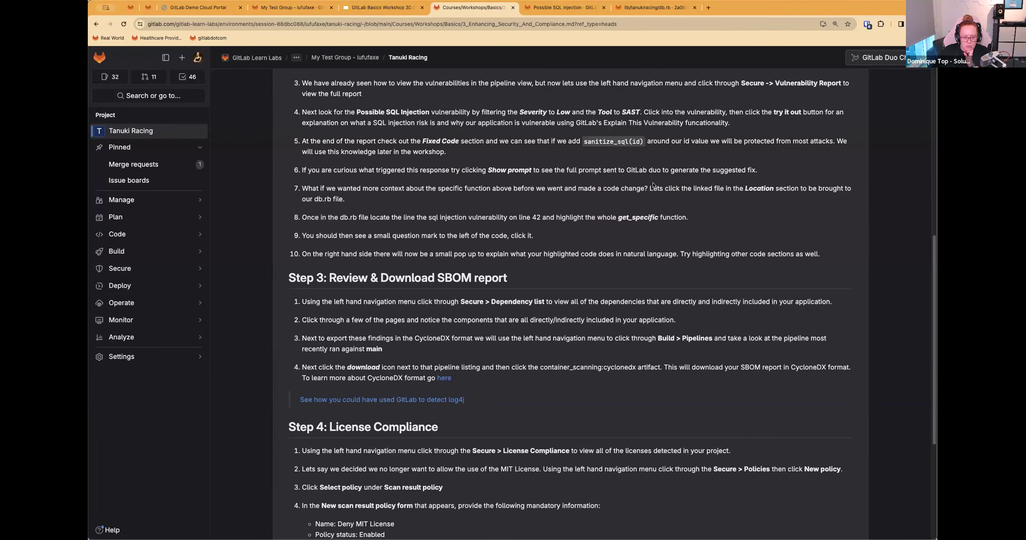
scroll(677, 180, down, 5)
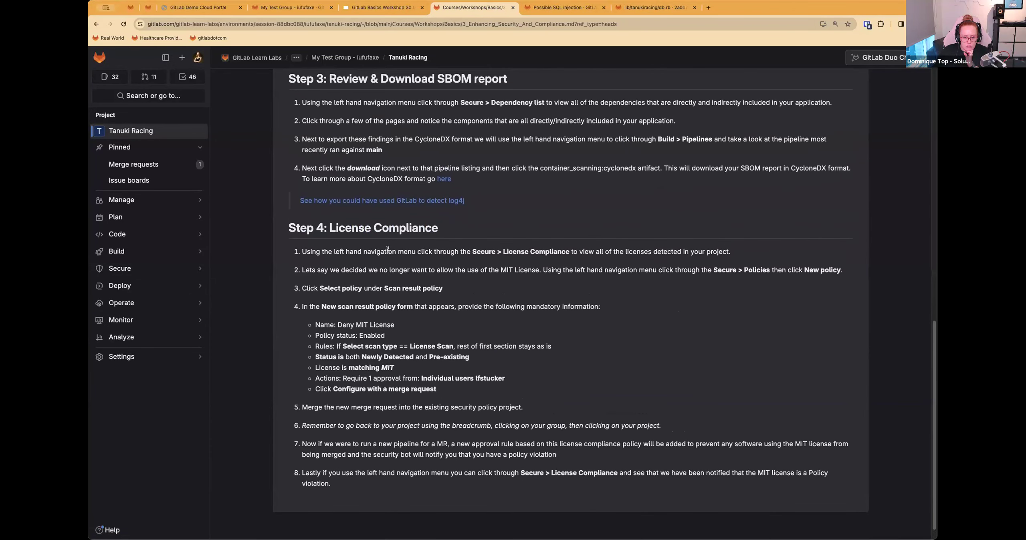
scroll(389, 251, up, 6)
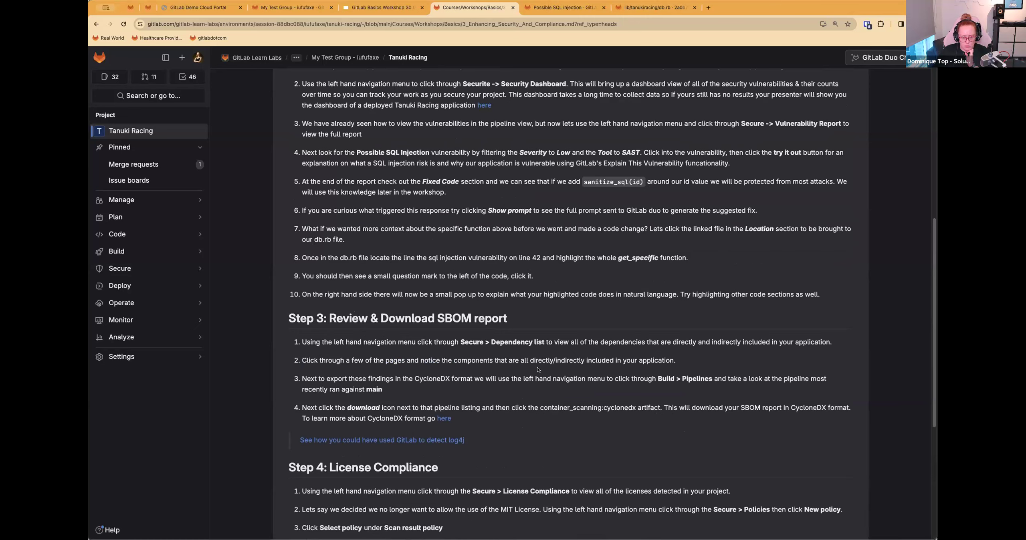
click(563, 7)
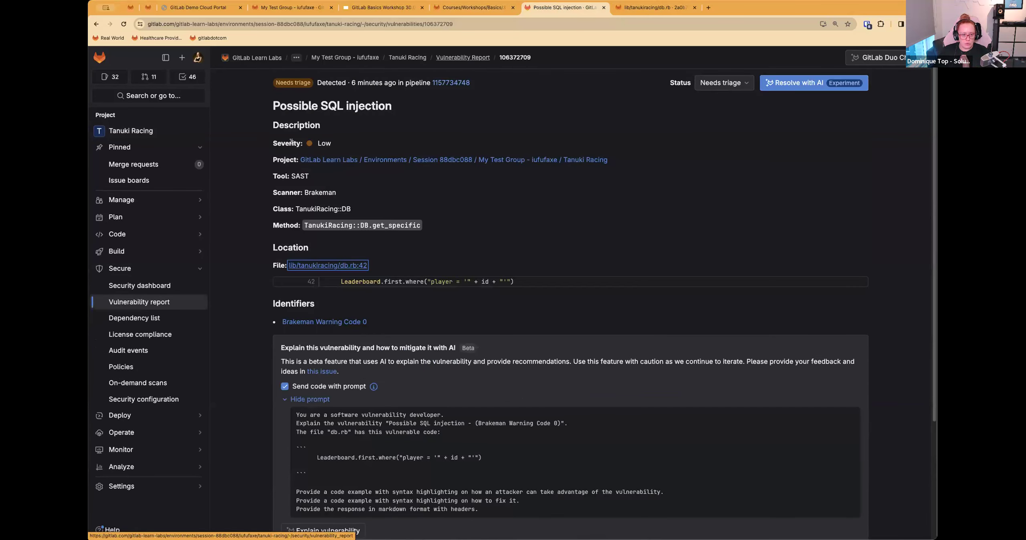
click(134, 319)
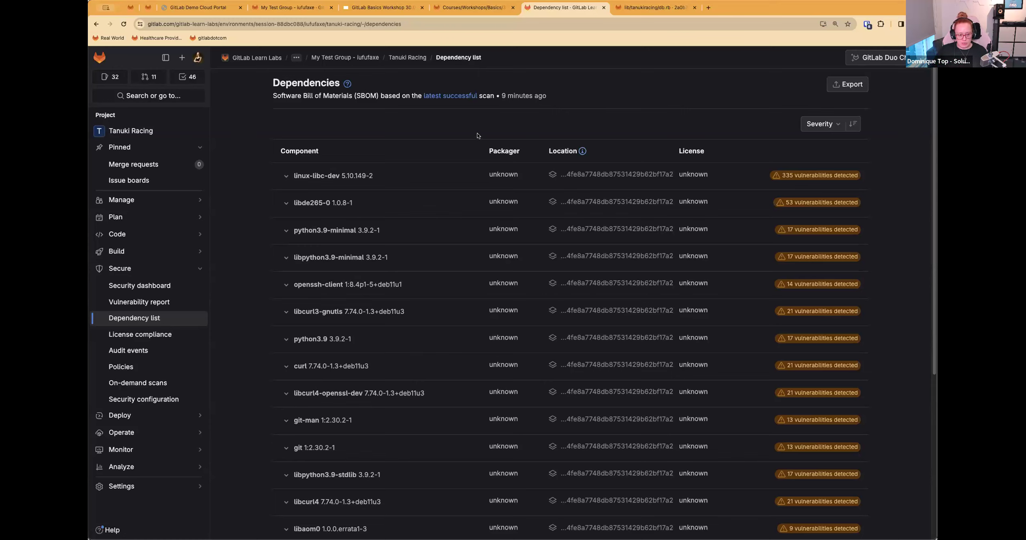
scroll(420, 211, down, 6)
scroll(413, 215, up, 6)
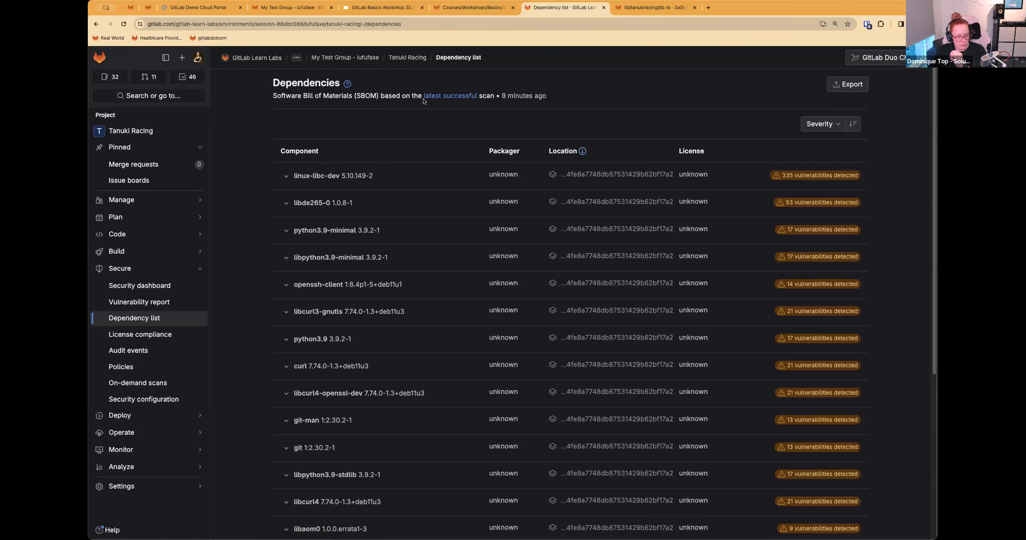
Step: Read items 1 and 2 of Step 3, Review & Download SBOM report, and return to the dependency list
click(474, 8)
scroll(342, 354, down, 1)
scroll(341, 354, down, 2)
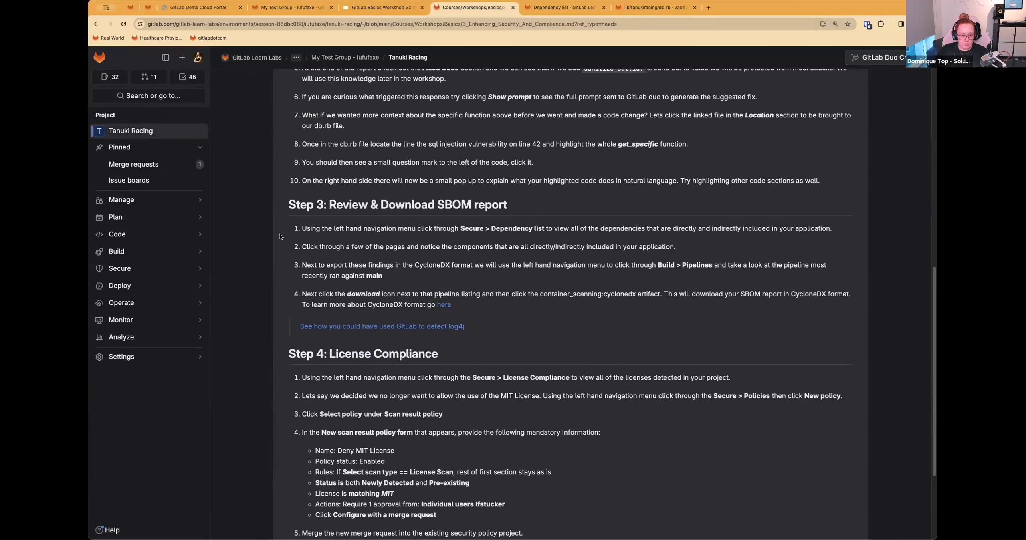
drag(302, 228, 833, 229)
drag(302, 246, 690, 250)
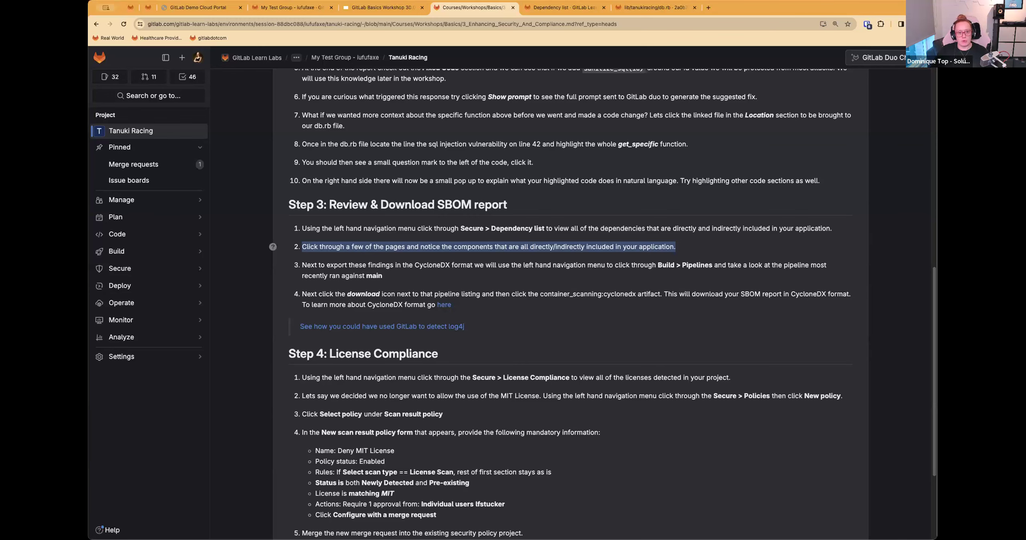
click(569, 9)
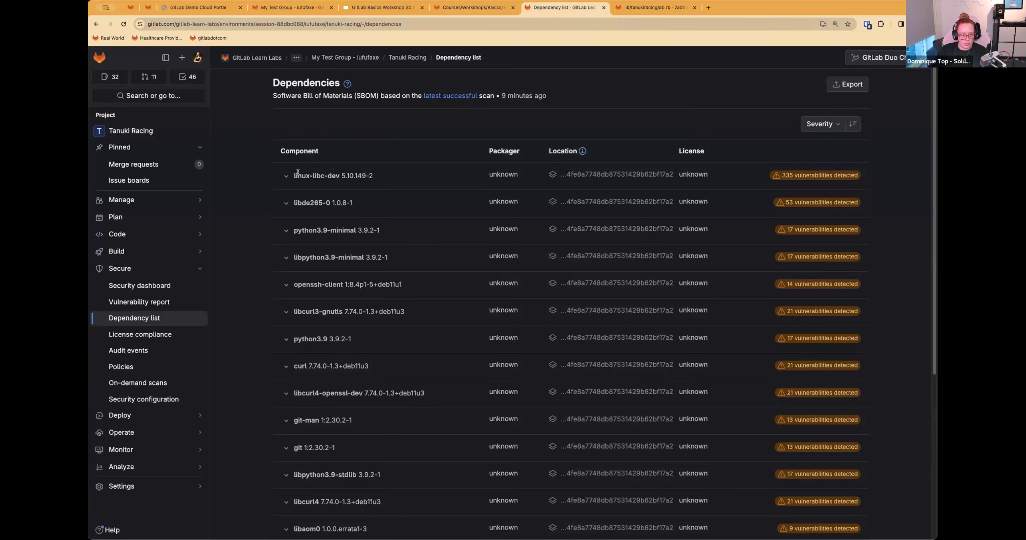
Step: Inspect the linux-libc-dev entry and the Location column's help, and sort the dependencies by component name
click(286, 175)
click(287, 176)
mouse_move(582, 151)
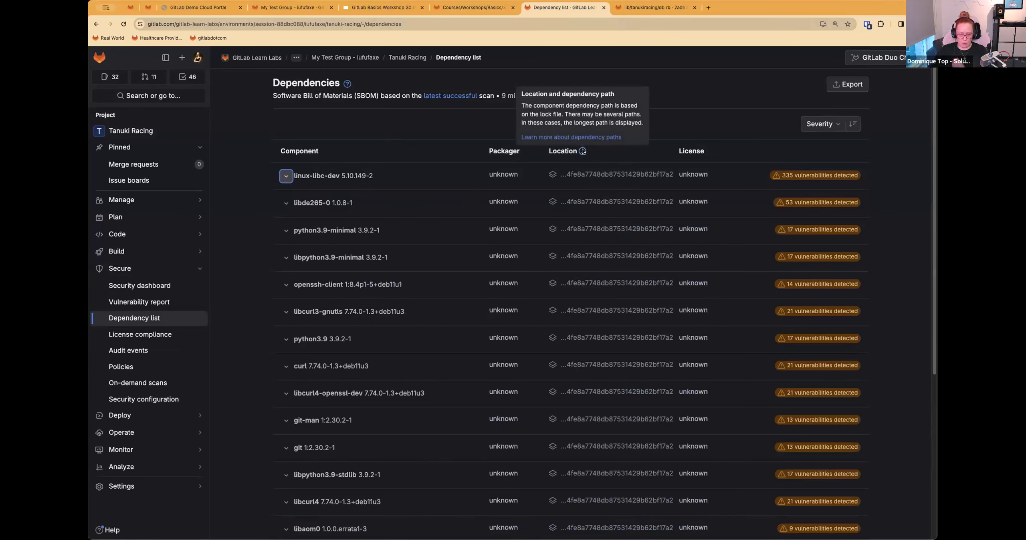
scroll(684, 268, down, 6)
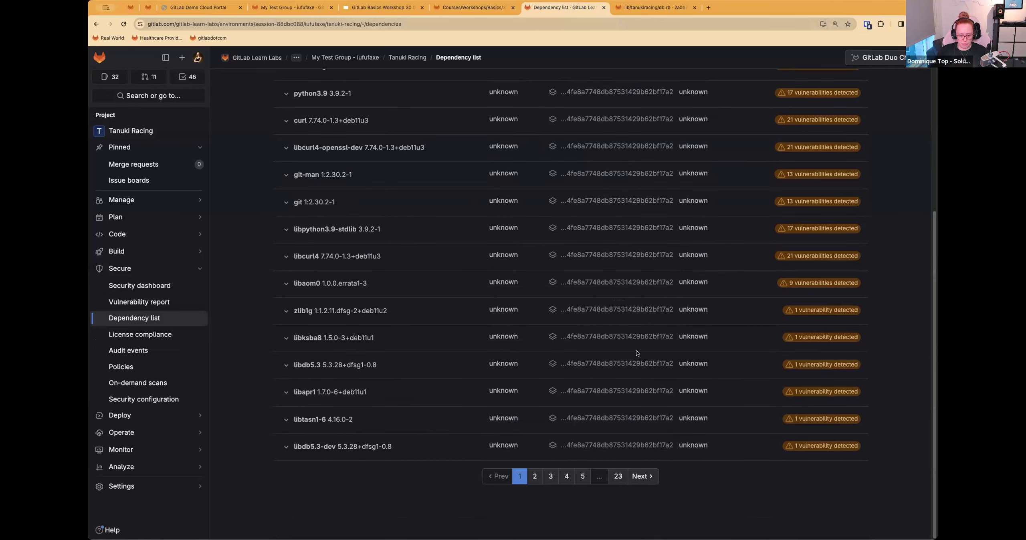
scroll(662, 342, up, 6)
click(832, 126)
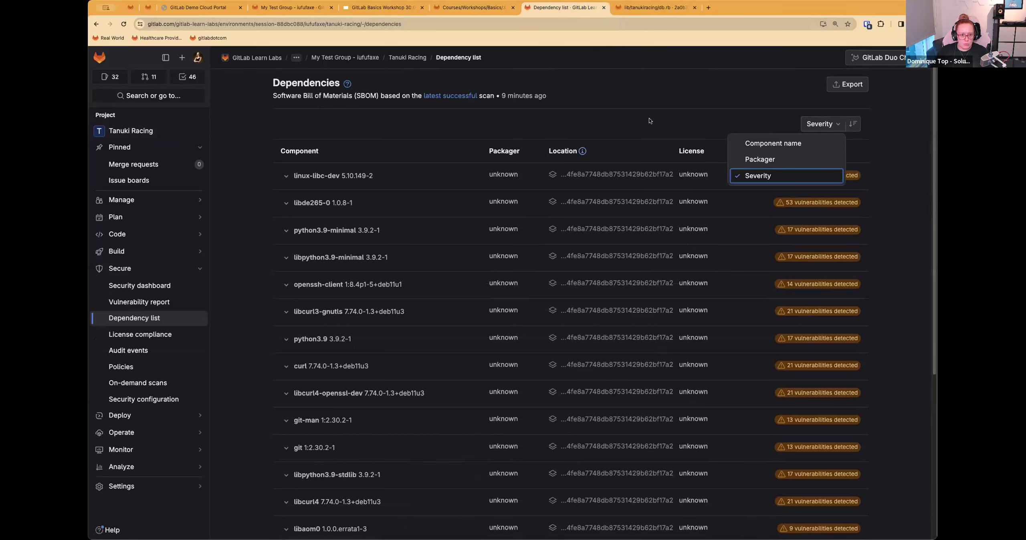
click(788, 147)
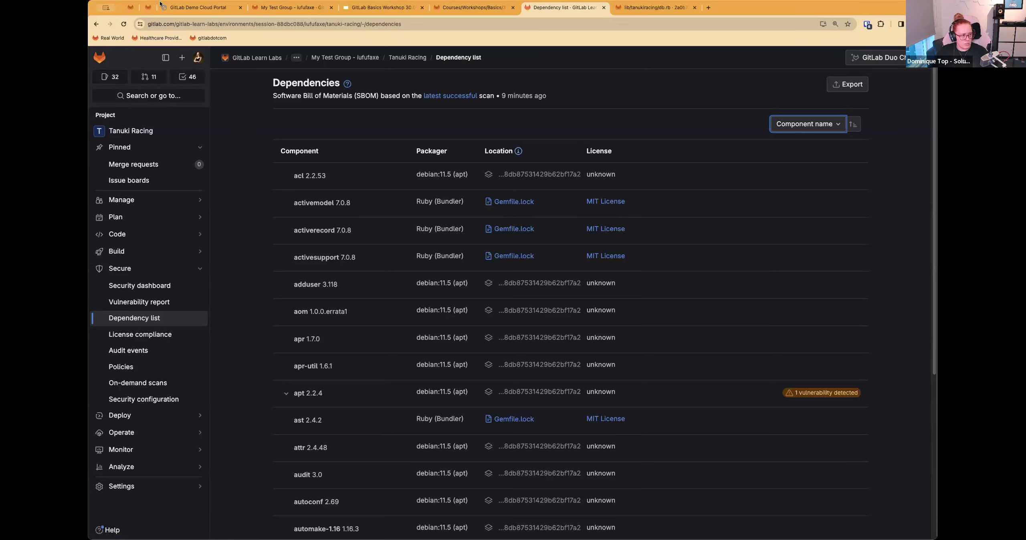
Step: Check the Step 3 instructions again and open the most recent pipeline run against main
click(624, 9)
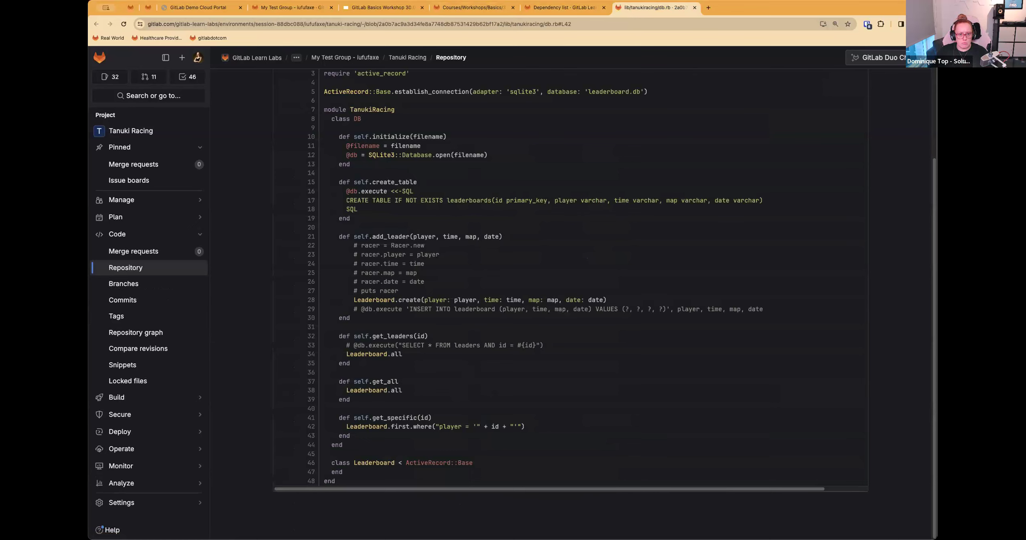
click(468, 9)
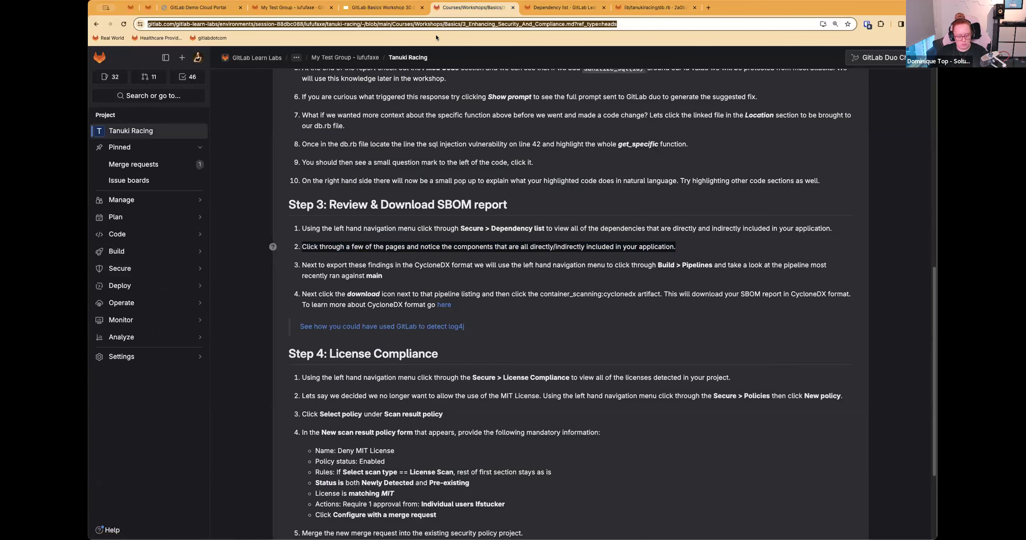
key(super+Tab)
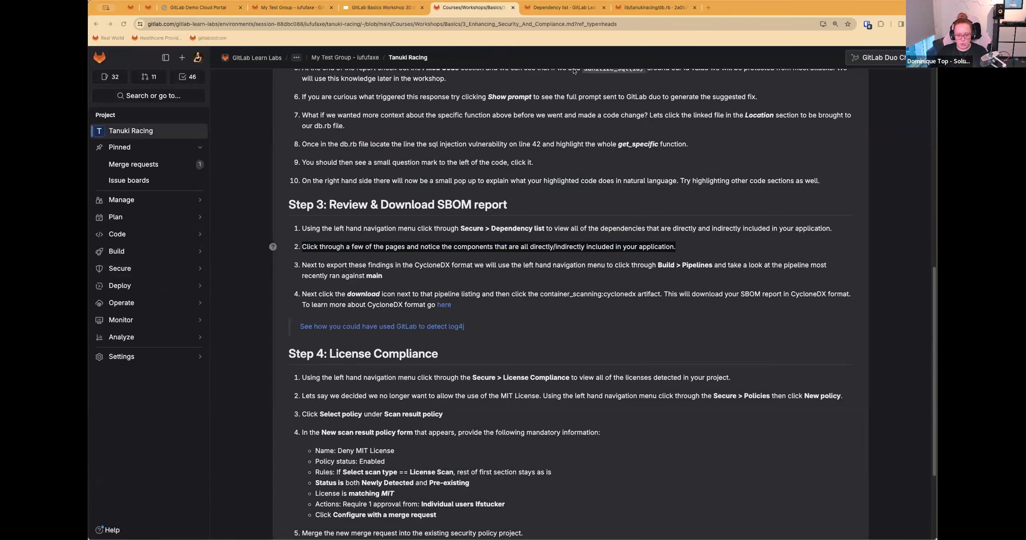
click(564, 8)
click(120, 252)
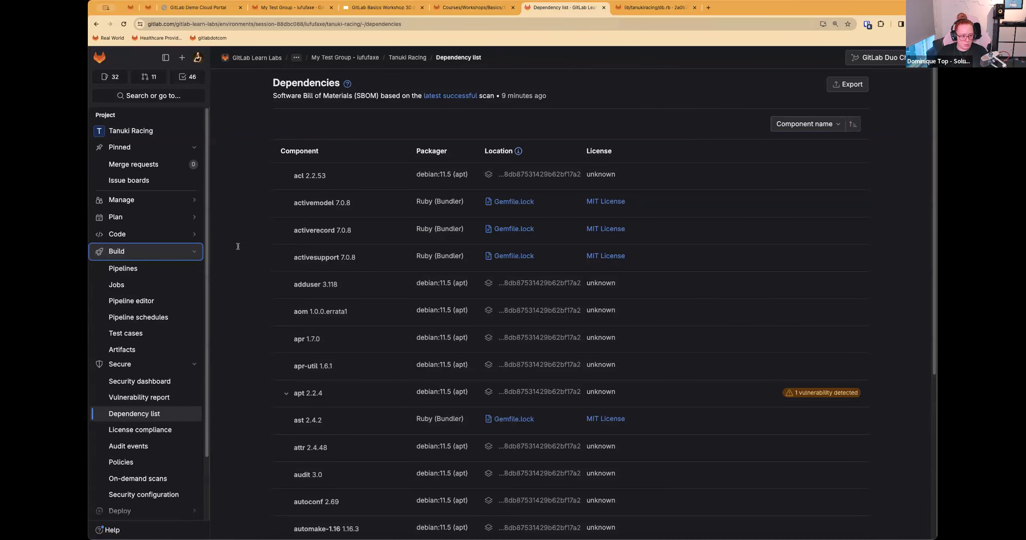
click(122, 269)
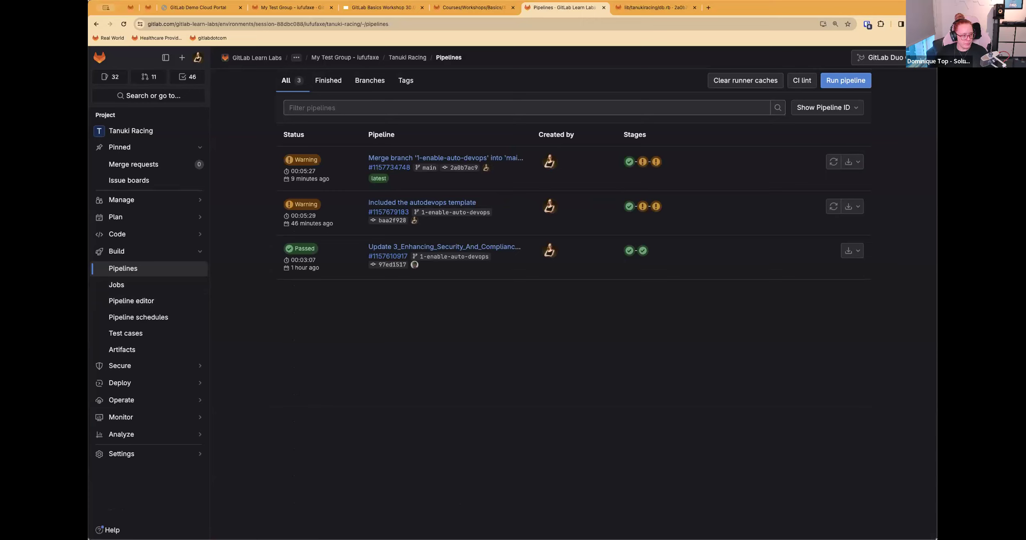
click(406, 169)
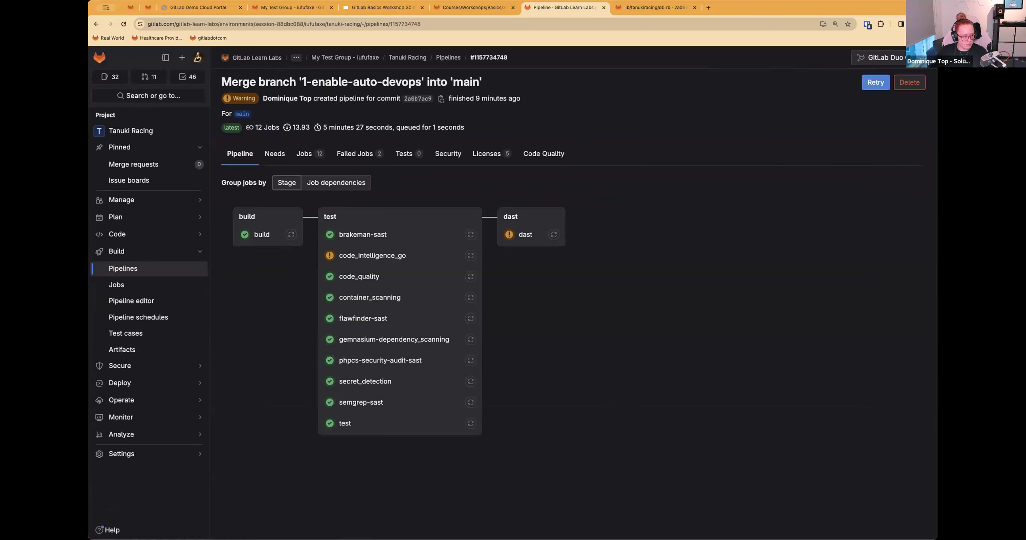
Step: View the licenses and the jobs of the main pipeline, and go back to its pipeline graph
click(487, 154)
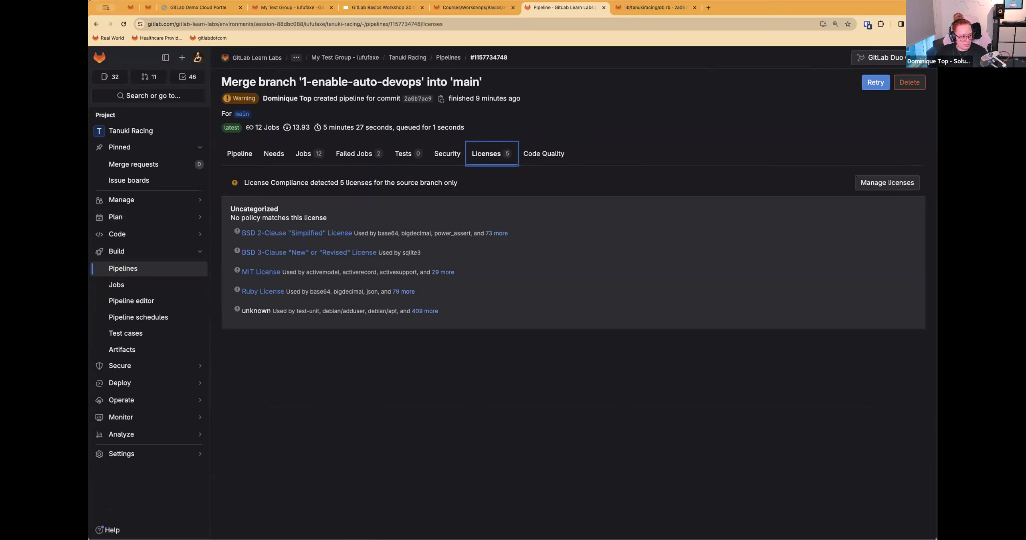
click(313, 160)
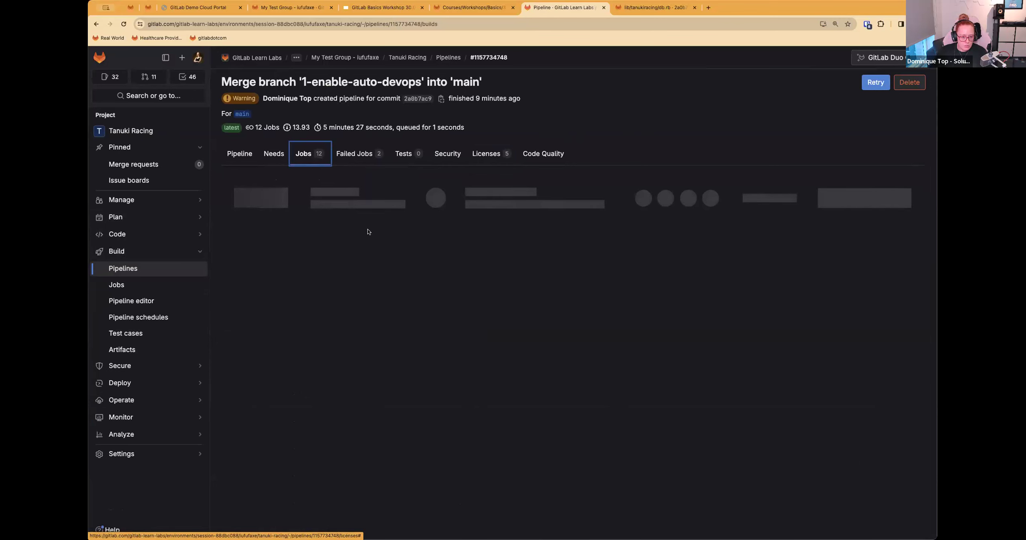
click(239, 155)
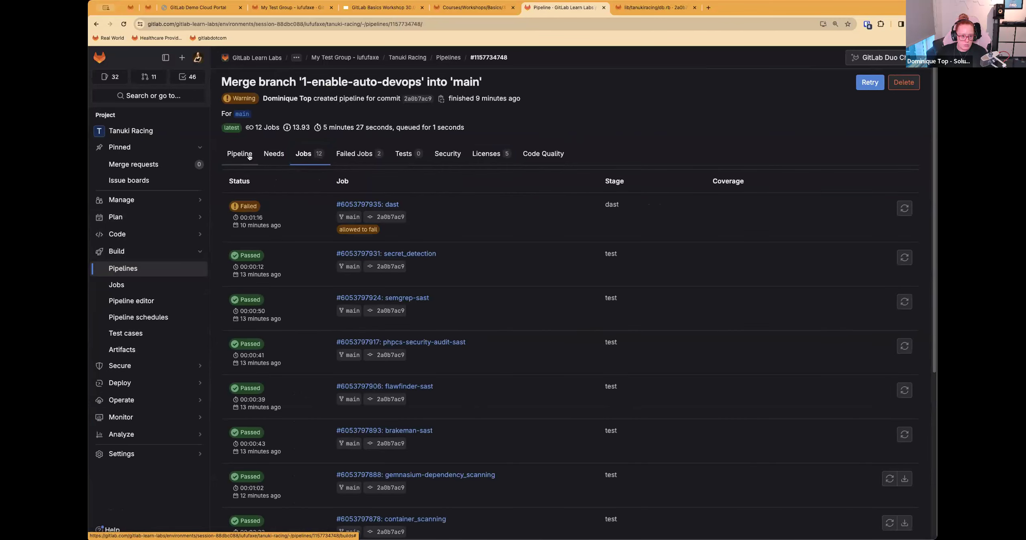
Step: Inspect the container_scanning job of the latest main pipeline, including its log and job artifacts
click(370, 299)
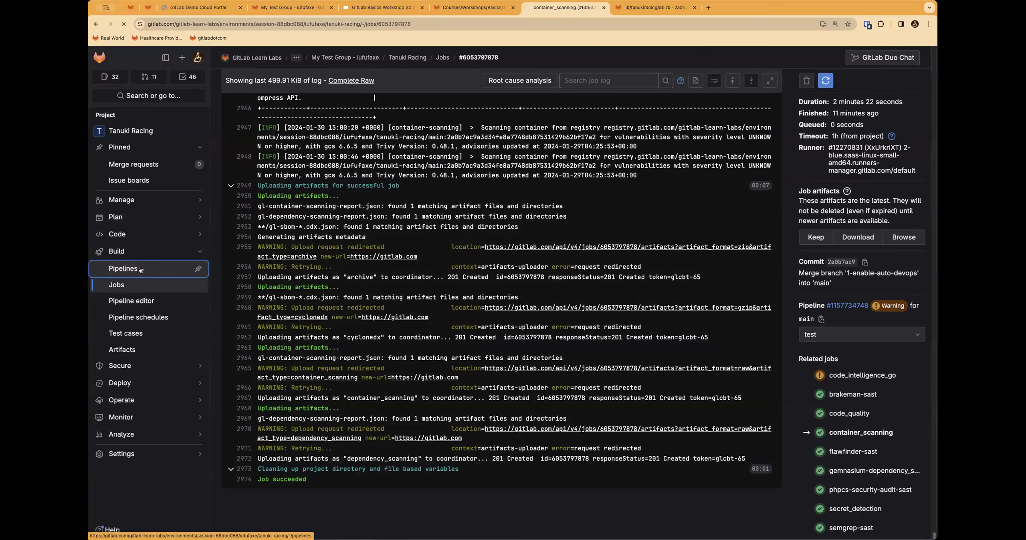
click(131, 269)
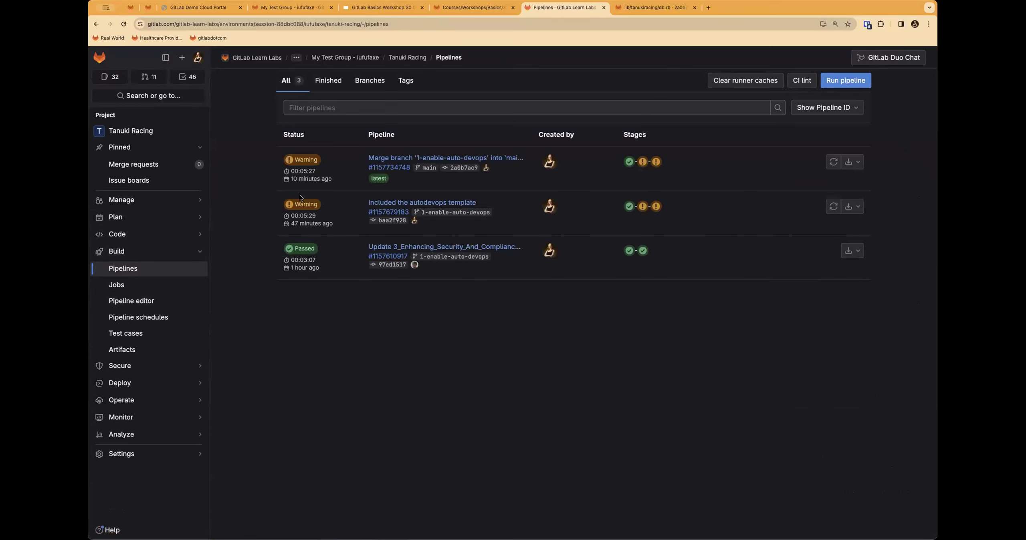
click(389, 168)
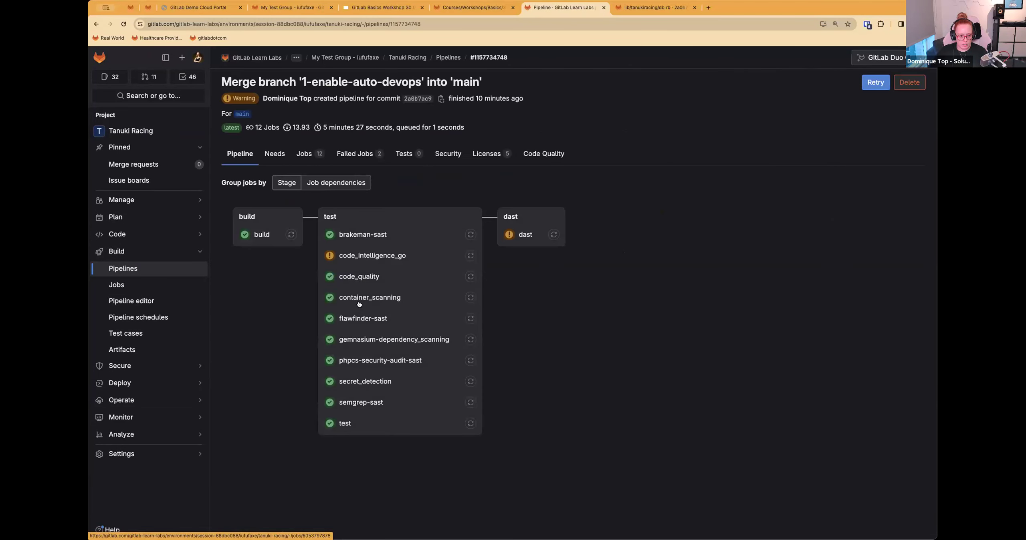
click(361, 299)
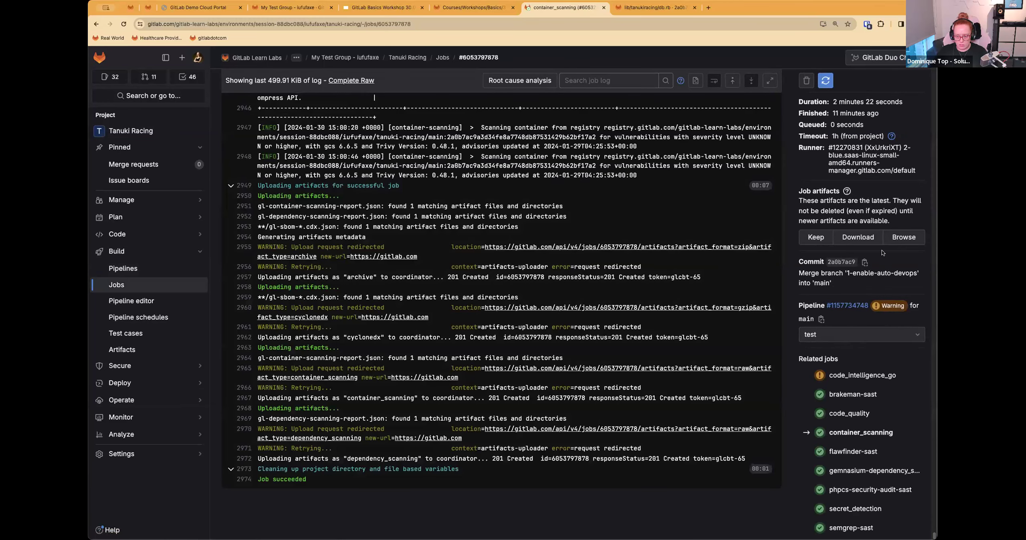
scroll(860, 318, down, 1)
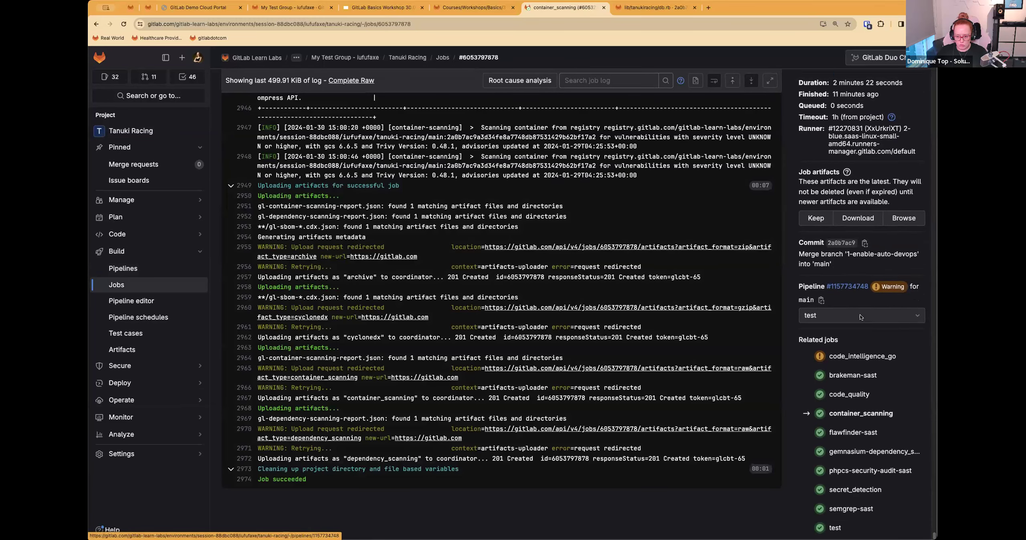
scroll(876, 335, up, 1)
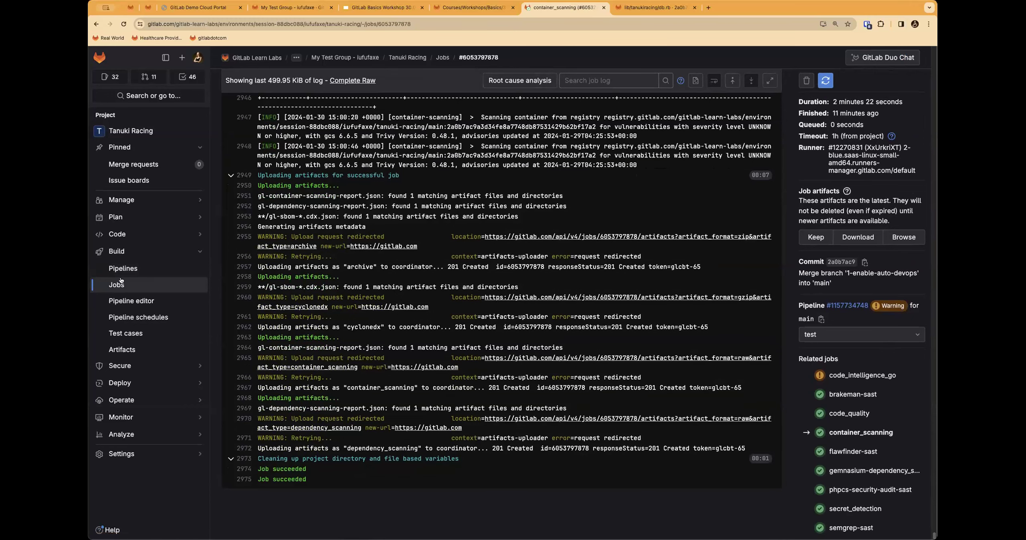
Step: Download the container_scanning:cyclonedx artifact of the latest main pipeline from the pipeline list
click(164, 276)
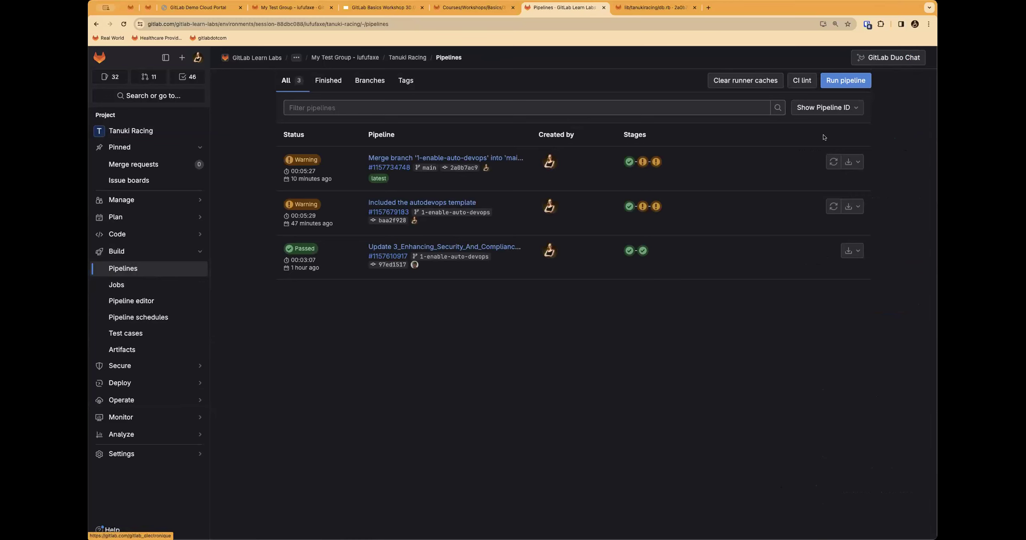
click(855, 162)
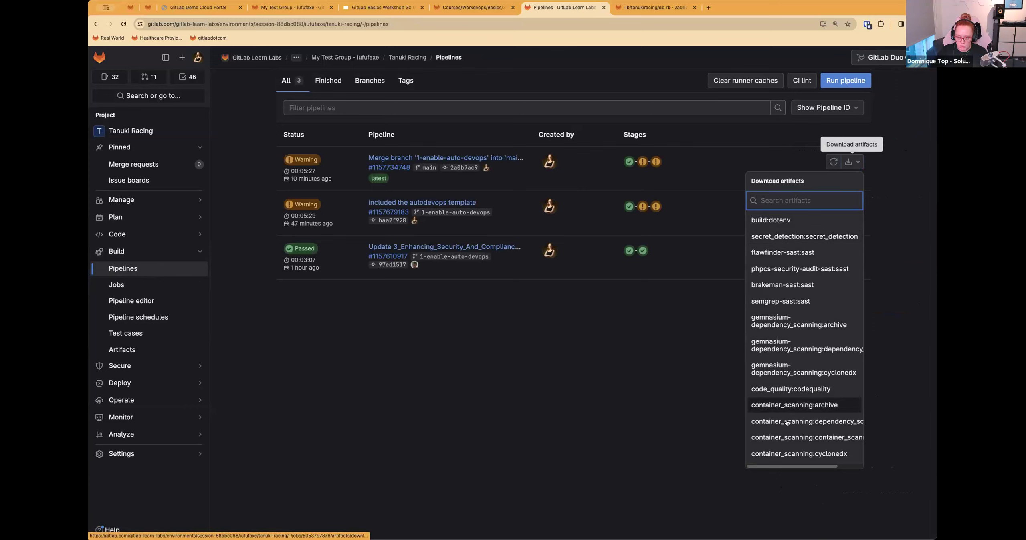
click(791, 455)
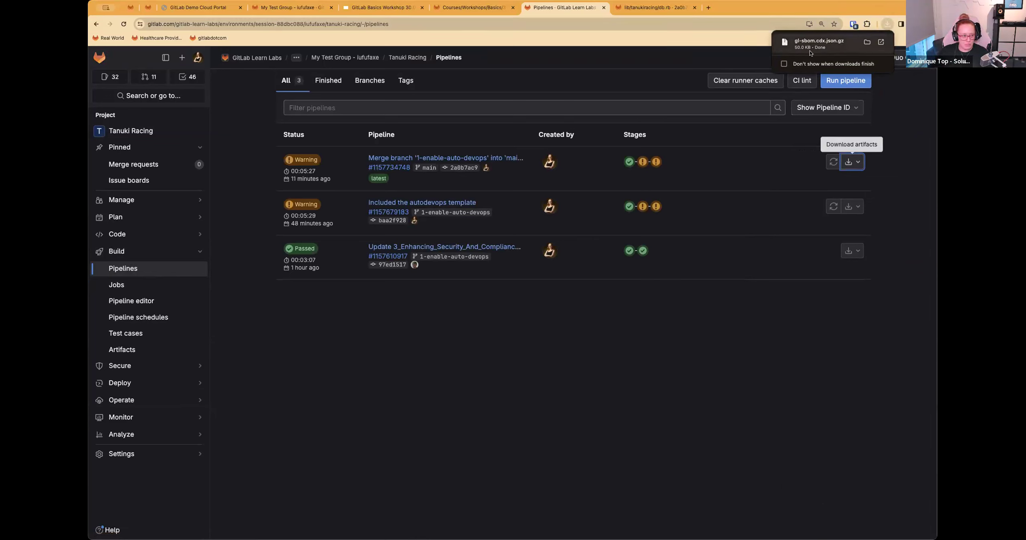
key(super+Tab)
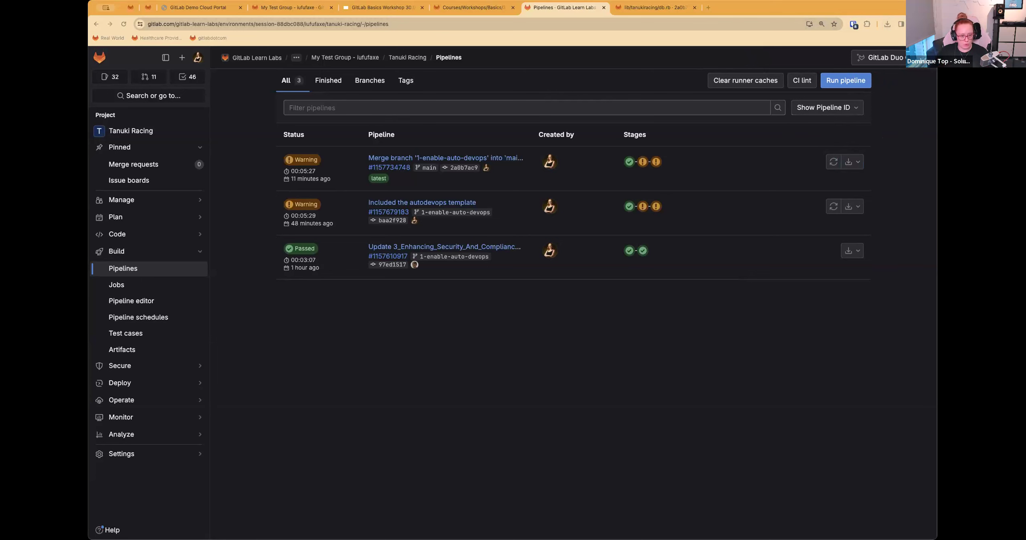
Step: Read item 4 of Step 3 and item 1 of Step 4, License Compliance, in the workshop instructions
click(467, 9)
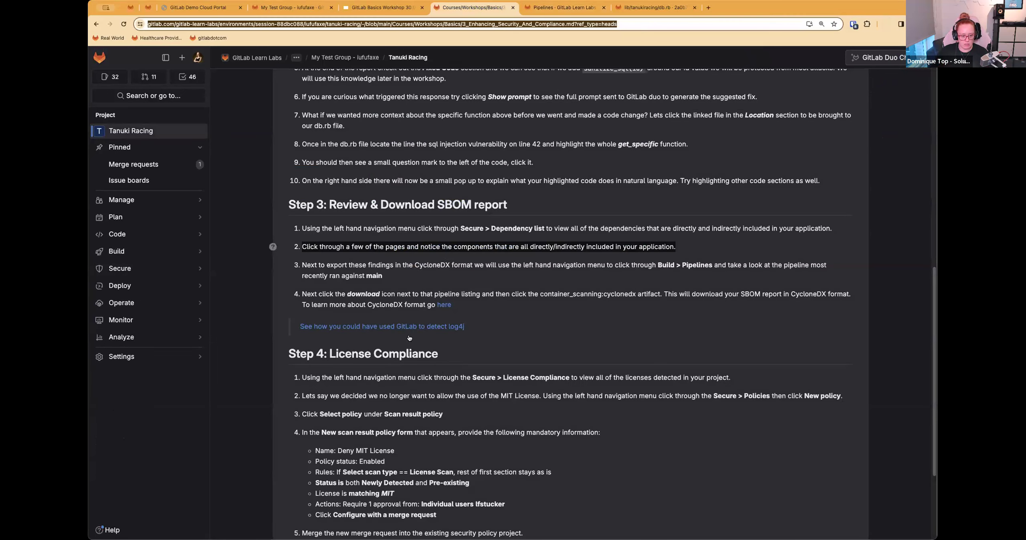
drag(307, 294, 506, 305)
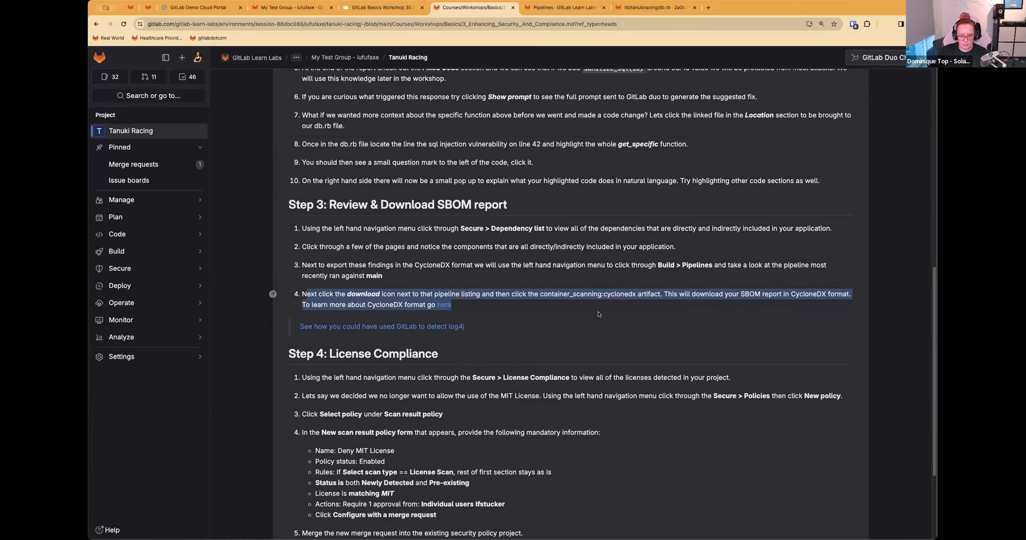
scroll(598, 313, down, 1)
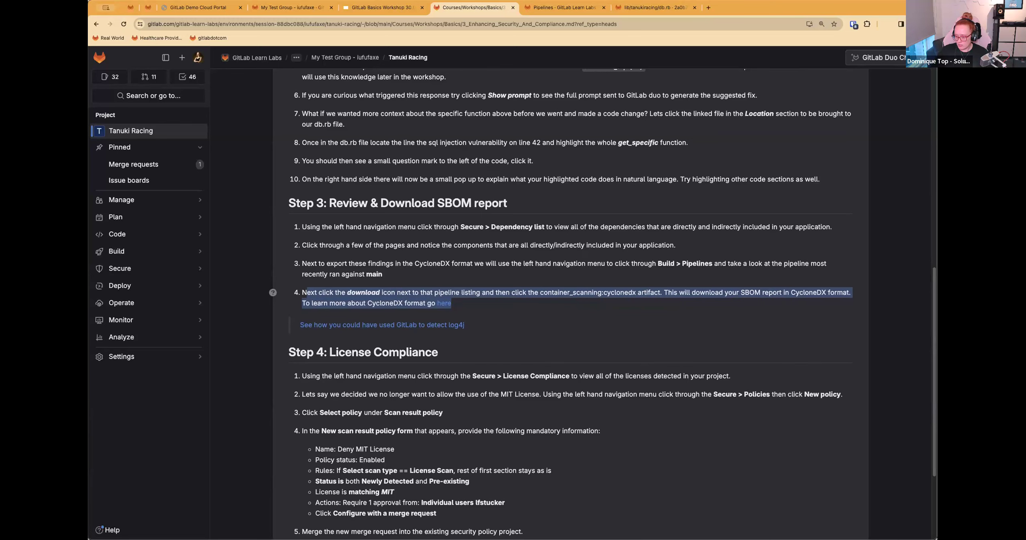
scroll(619, 400, down, 5)
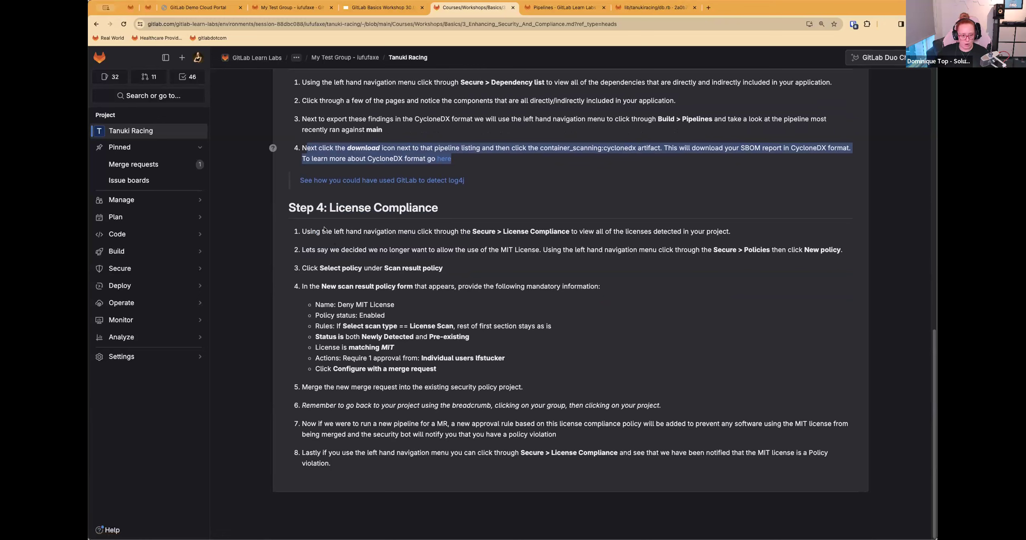
click(305, 238)
drag(511, 228, 575, 233)
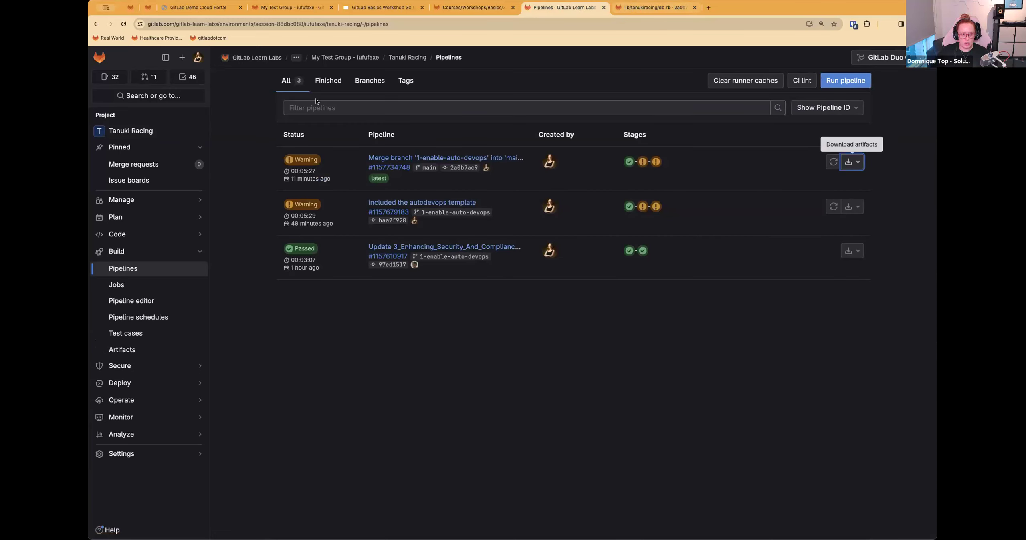
Step: View the licenses detected in the project under License compliance, and start a new security policy for the project
mouse_move(195, 366)
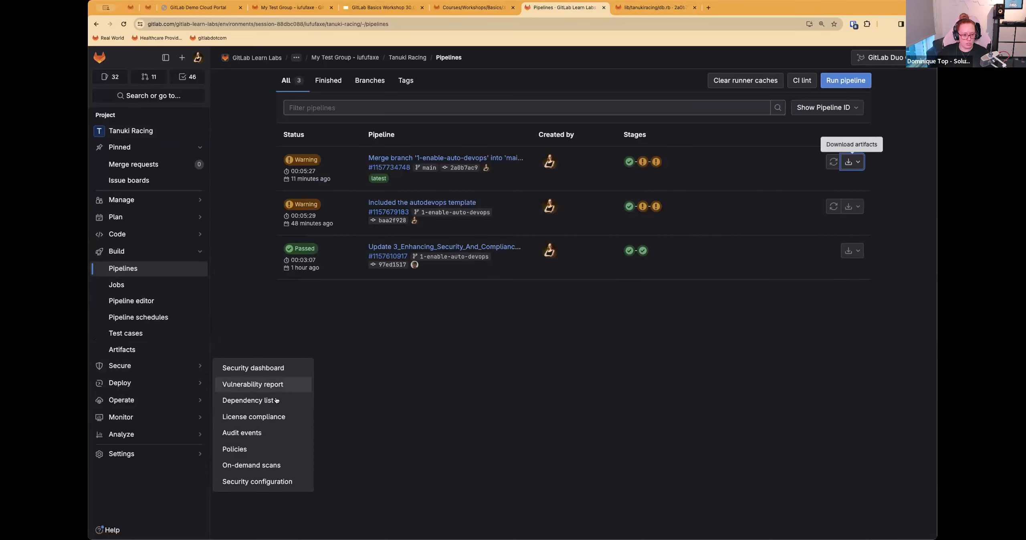
click(250, 416)
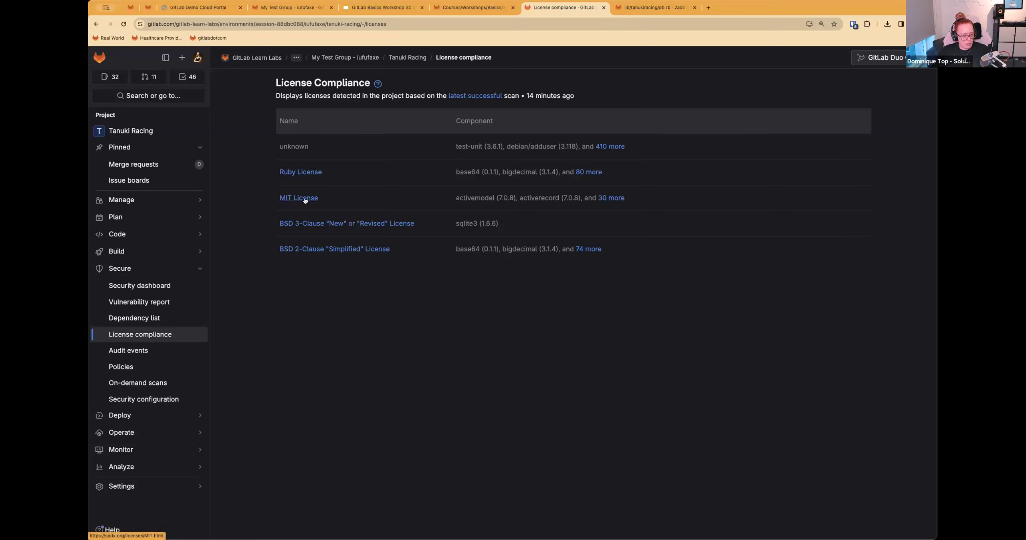
click(149, 373)
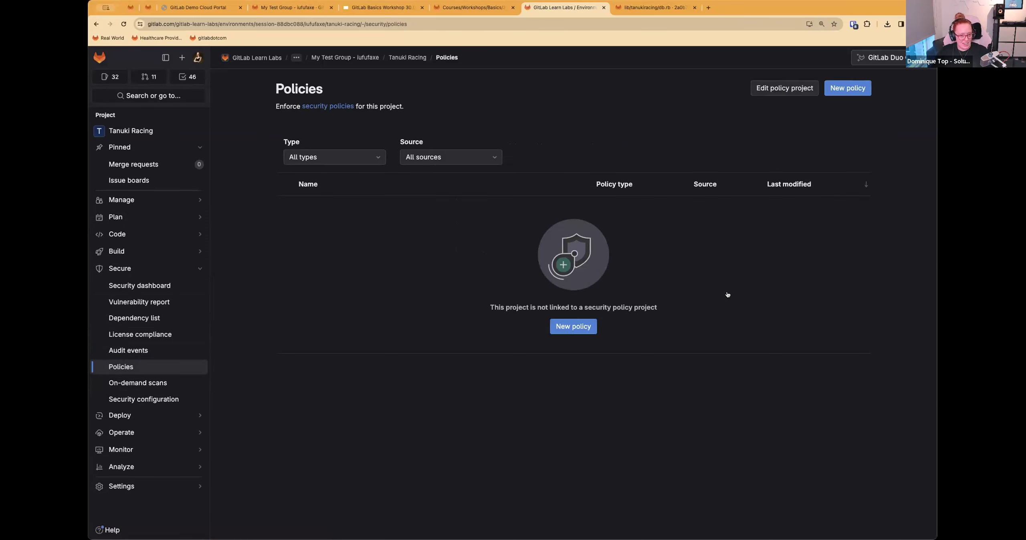
click(577, 328)
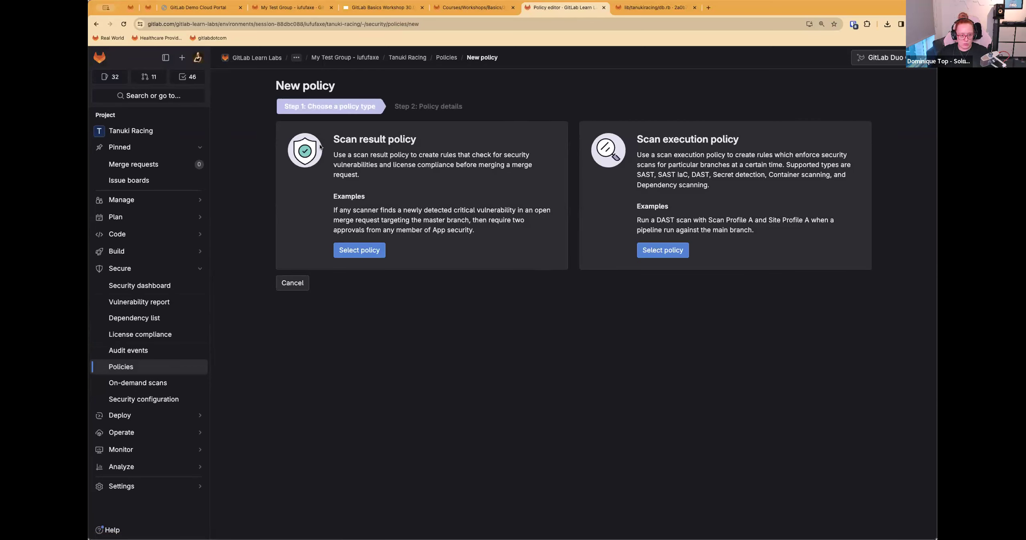
Step: Compare the two policy types, choose Scan result policy, and look through its policy details form
triple_click(644, 137)
click(324, 142)
drag(341, 140, 418, 142)
click(419, 142)
click(359, 251)
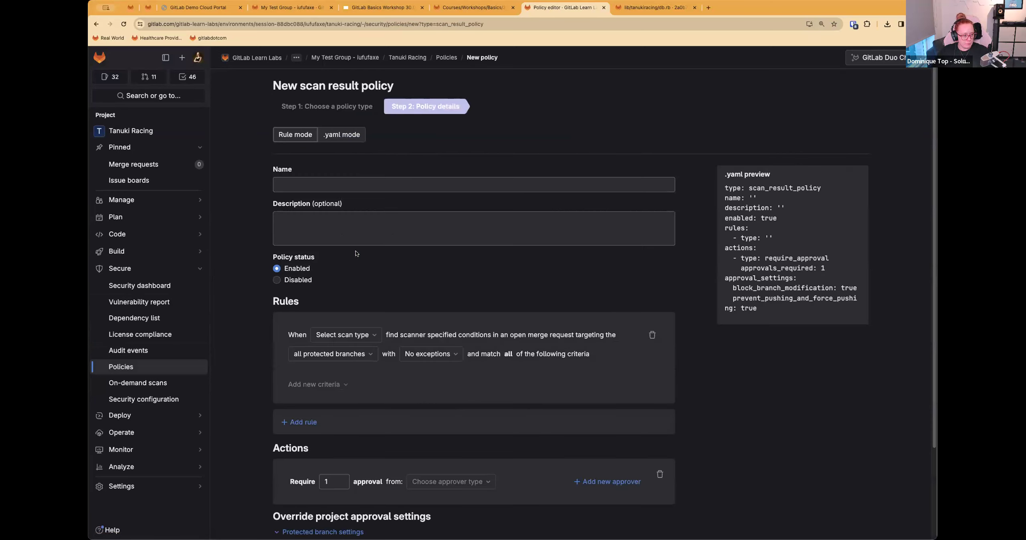
scroll(397, 215, down, 2)
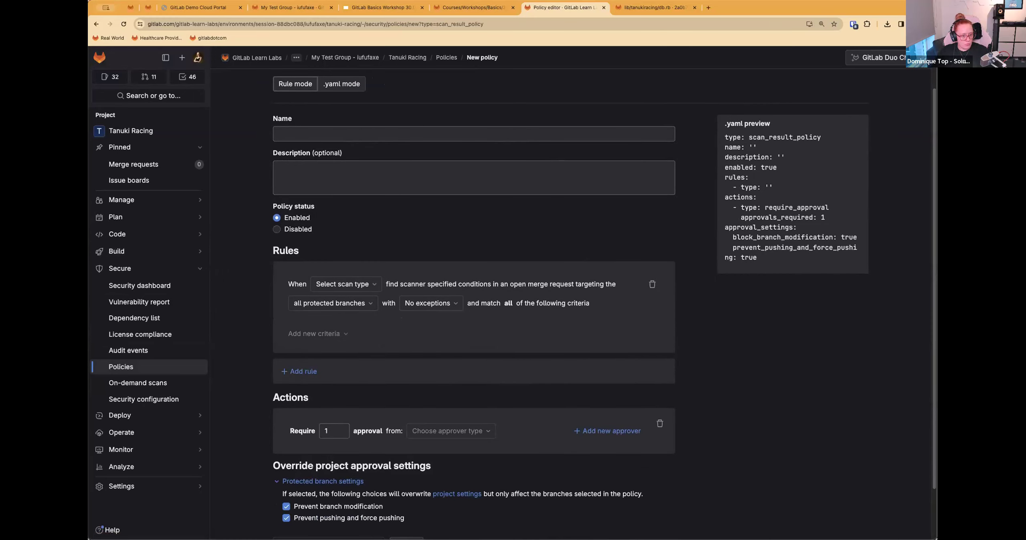
scroll(419, 231, up, 2)
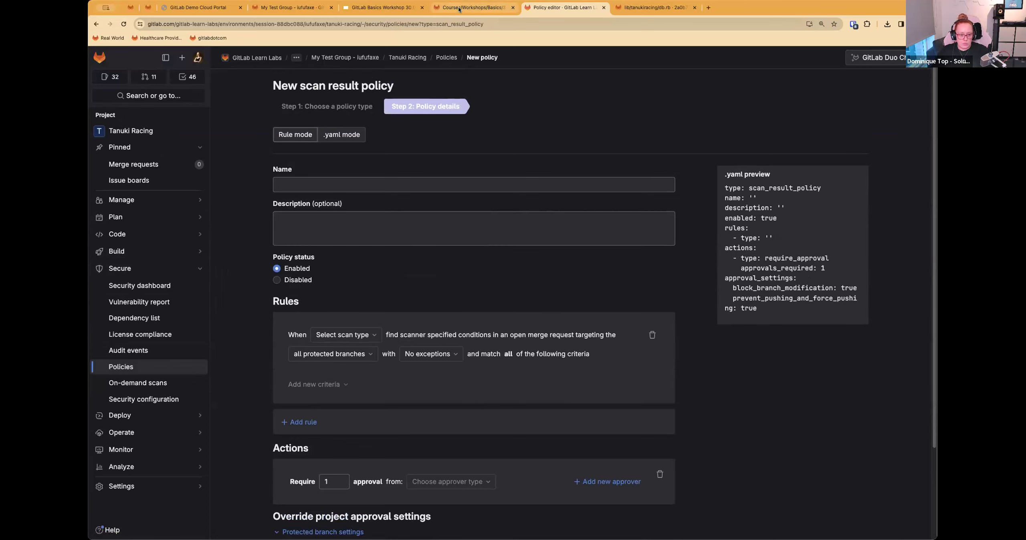
Step: Read items 2 to 4 of Step 4 in the workshop instructions for the required policy settings
click(473, 7)
click(305, 250)
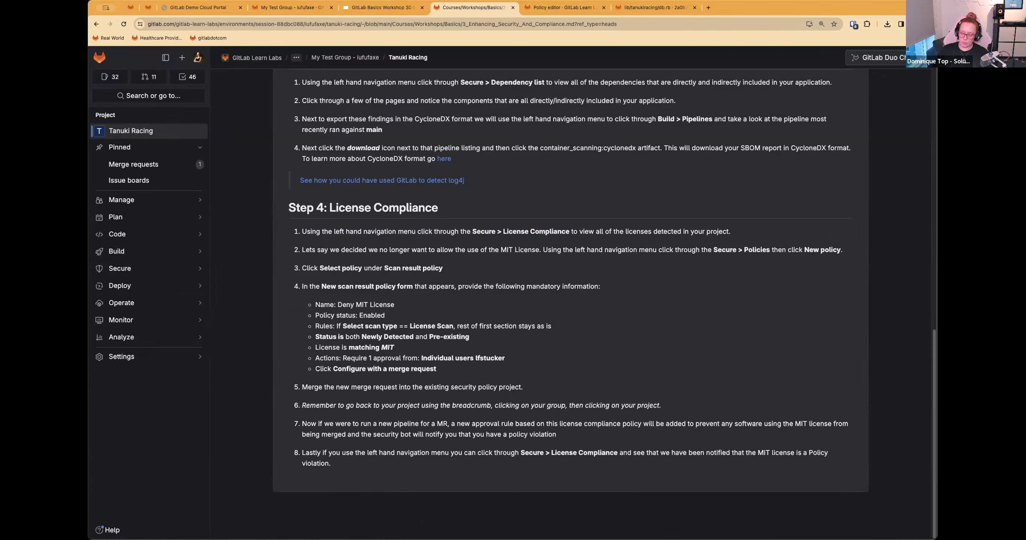
drag(453, 369, 290, 283)
Step: Return to the new scan result policy and name it Deny MIT License
key(ctrl+Tab)
click(317, 184)
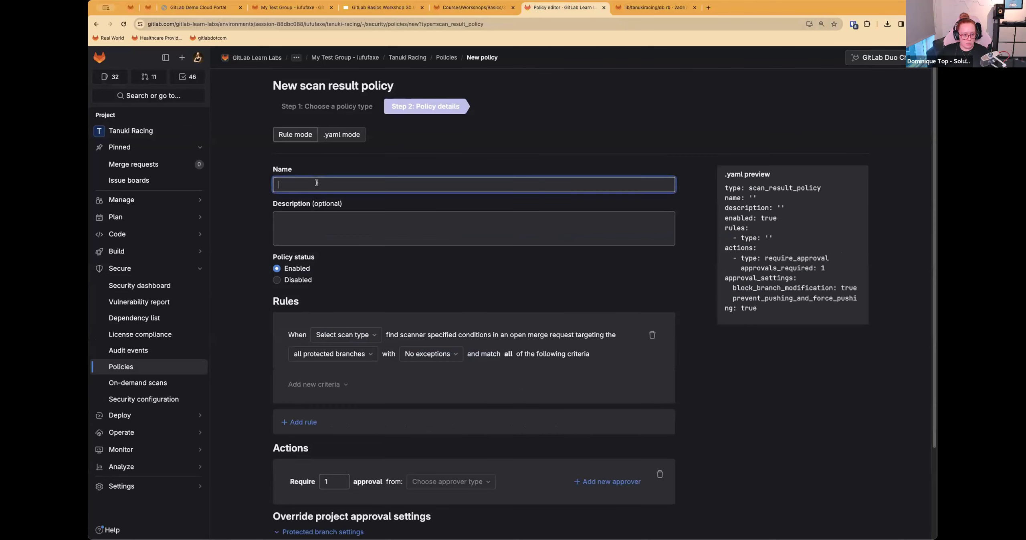
text(Deny M)
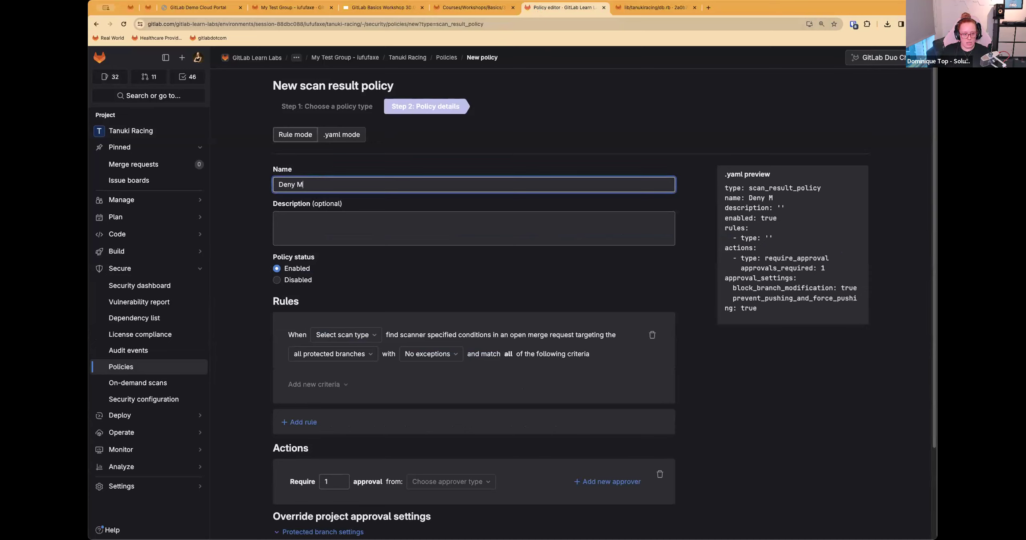
text(IT License)
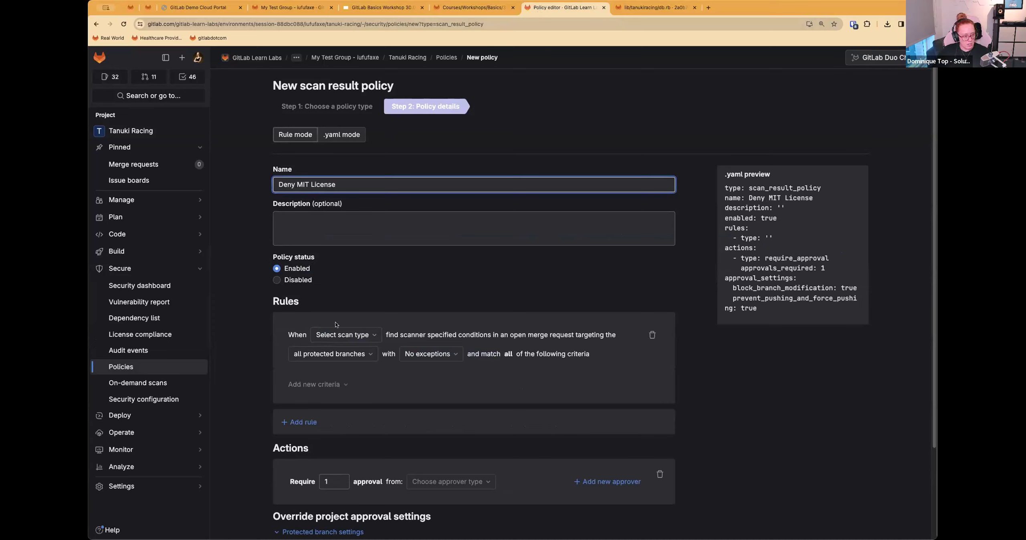
Step: Set the rule's scan type to License Scan and check its target branch options
click(337, 335)
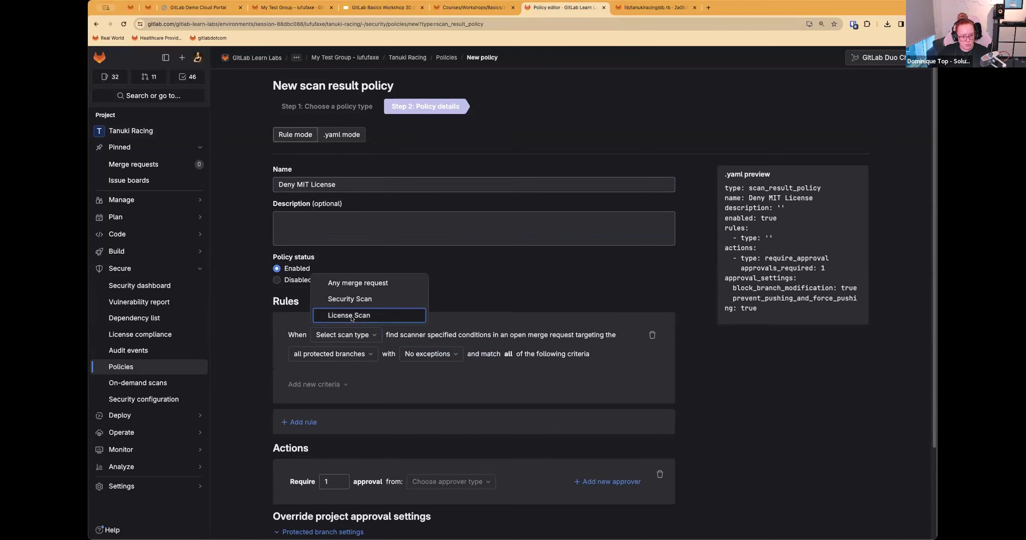
click(350, 316)
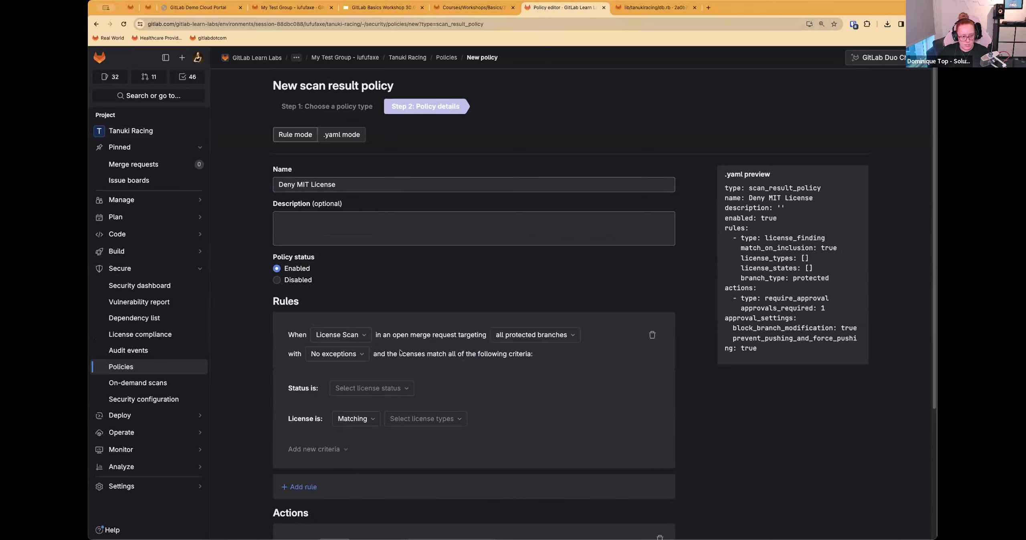
click(519, 338)
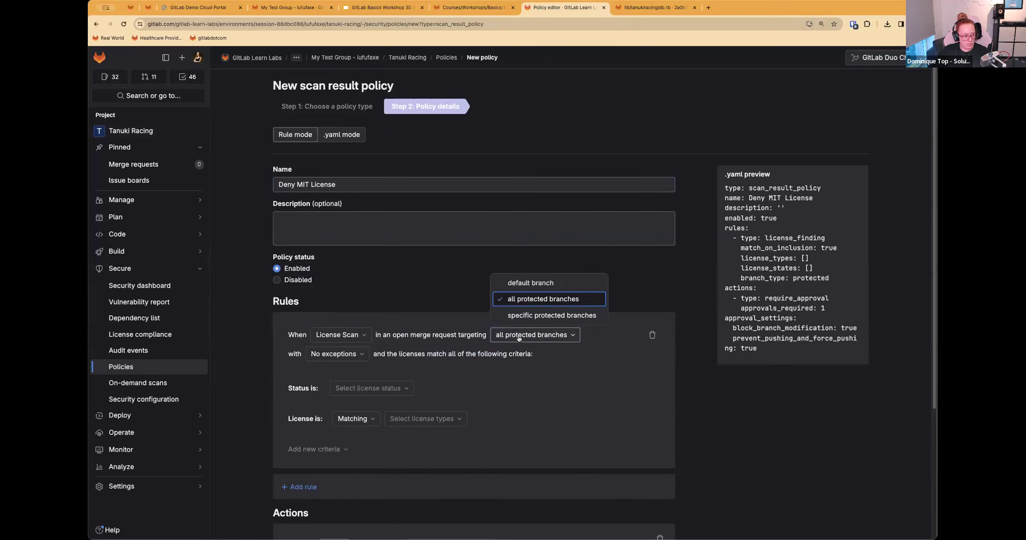
click(452, 300)
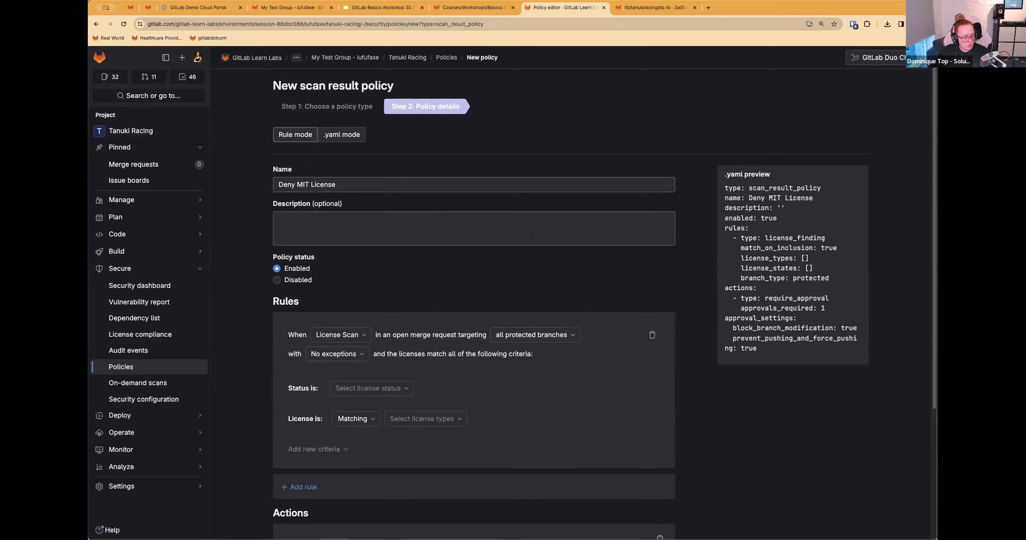
Step: Set the rule's license status to both Newly Detected and Pre-existing
click(341, 393)
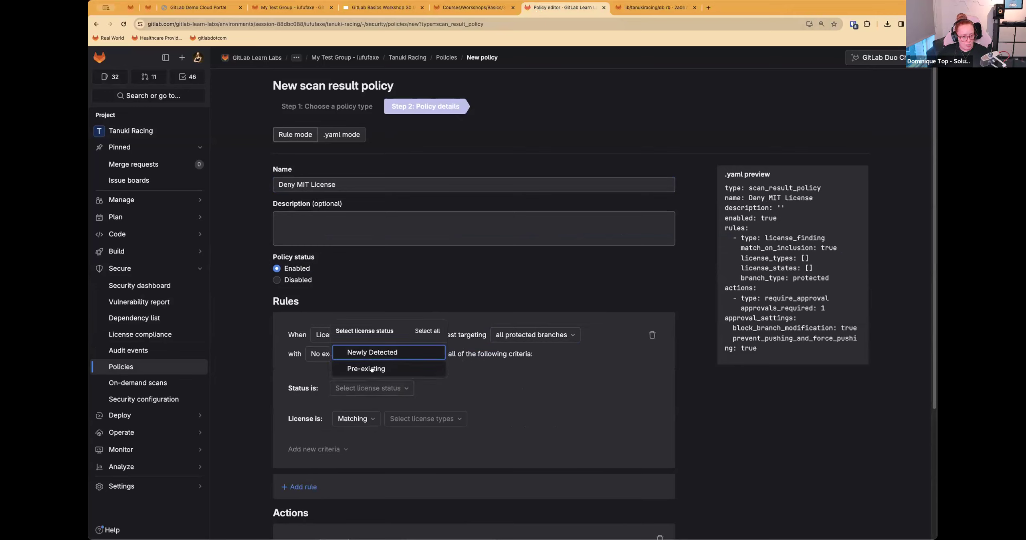
click(372, 370)
click(427, 331)
click(286, 418)
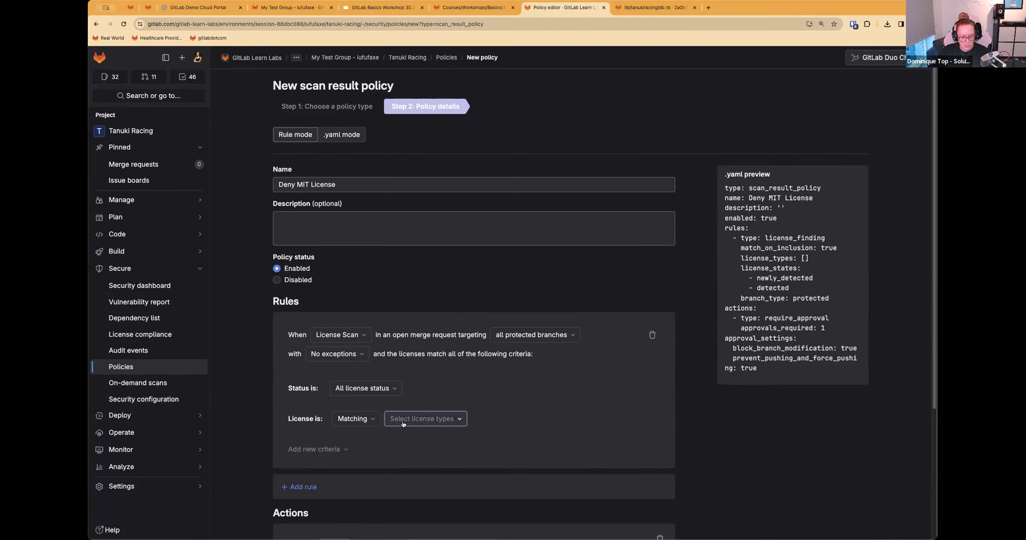
Step: Search the license types for mit and set the rule to match the MIT license
click(425, 418)
text(mit)
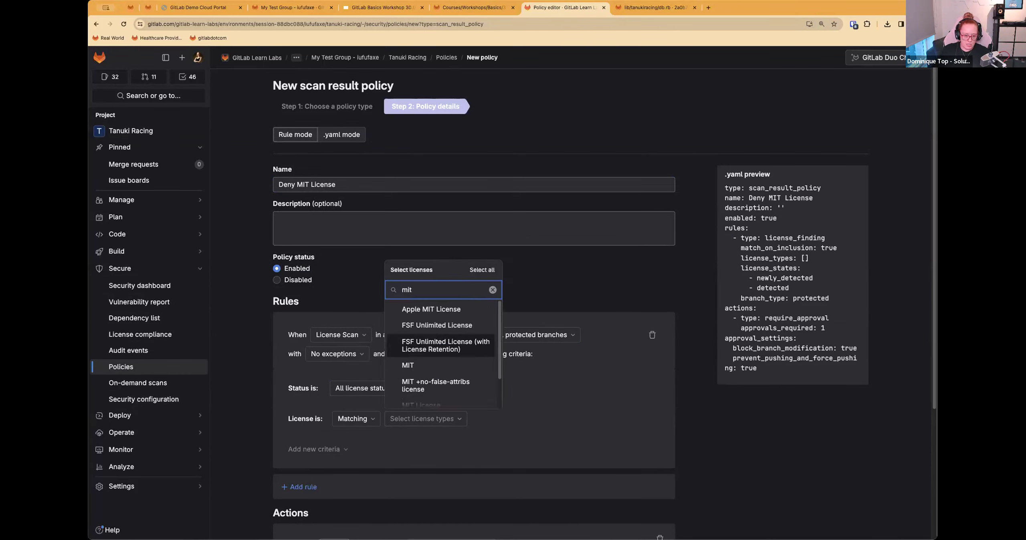
key(Down)
key(Down)
key(Down)
key(Down)
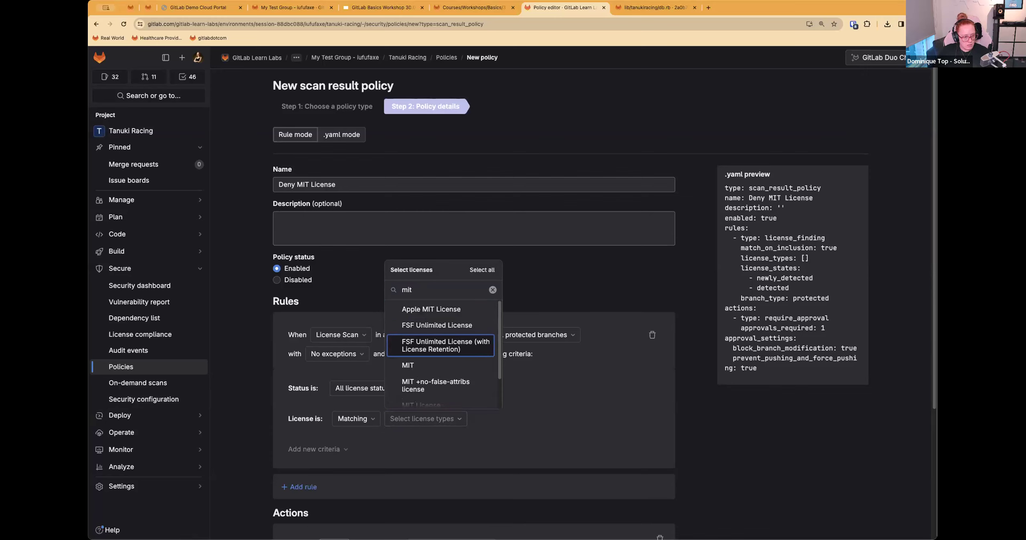
key(Return)
click(487, 448)
scroll(466, 444, down, 5)
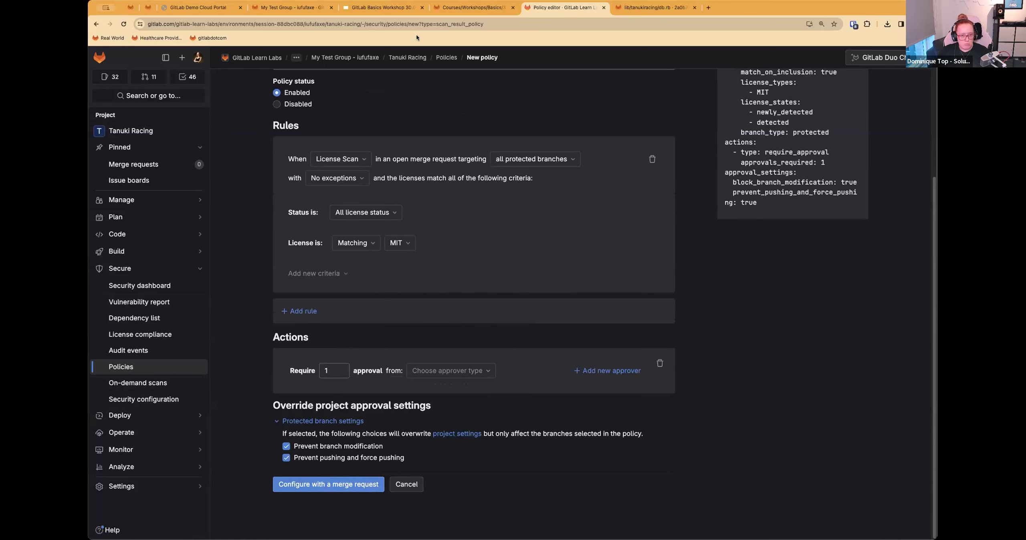
Step: Check the workshop's approval instruction and require the approval from individual users, selecting your own account as the approver
click(471, 7)
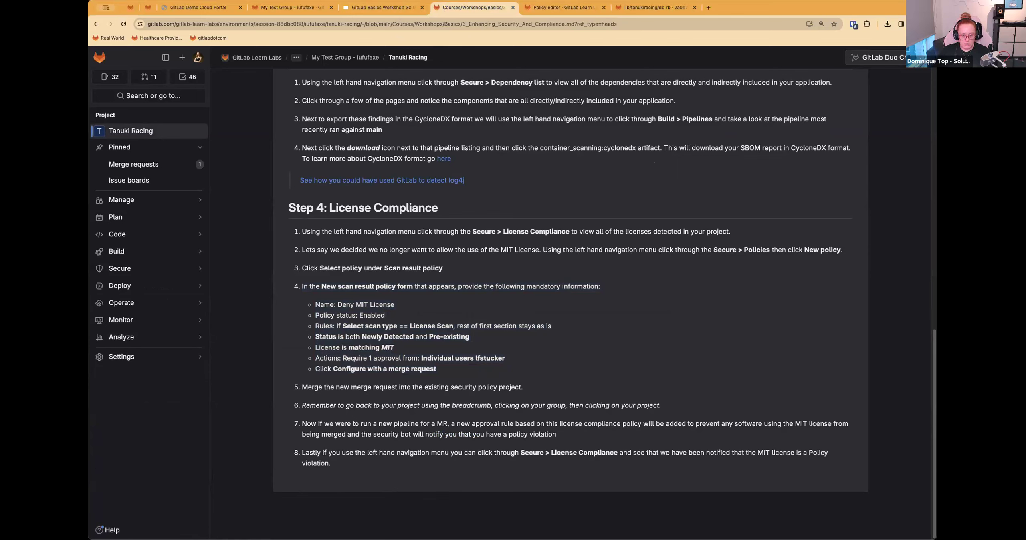
click(563, 7)
click(336, 483)
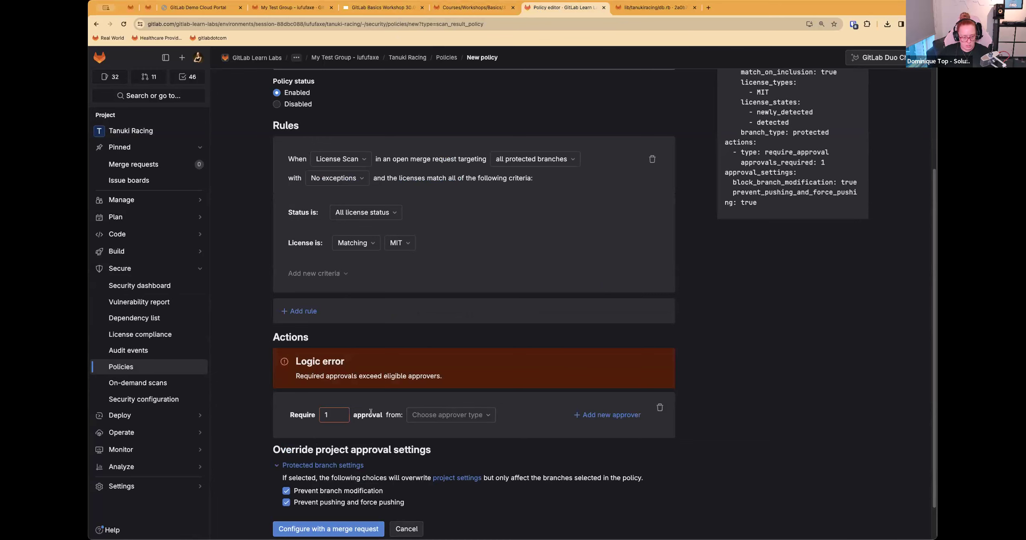
click(478, 417)
click(457, 378)
click(507, 417)
click(537, 389)
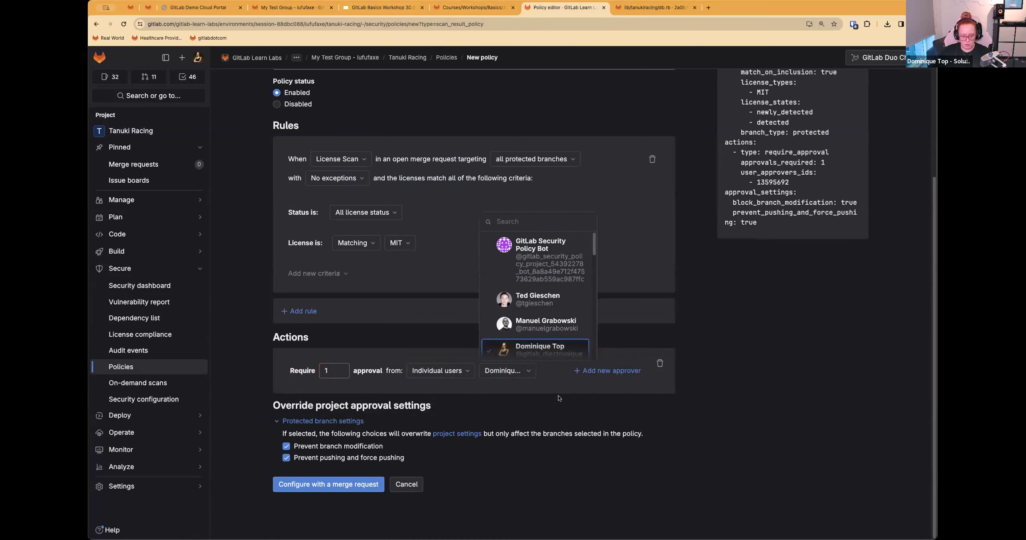
click(763, 398)
Step: Search the individual approvers for security
click(507, 371)
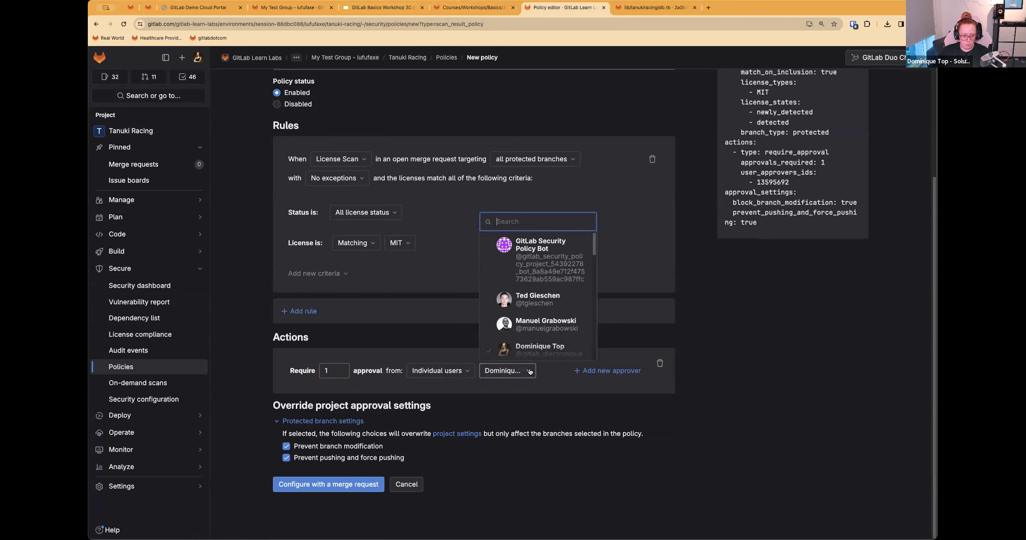
text(security eng)
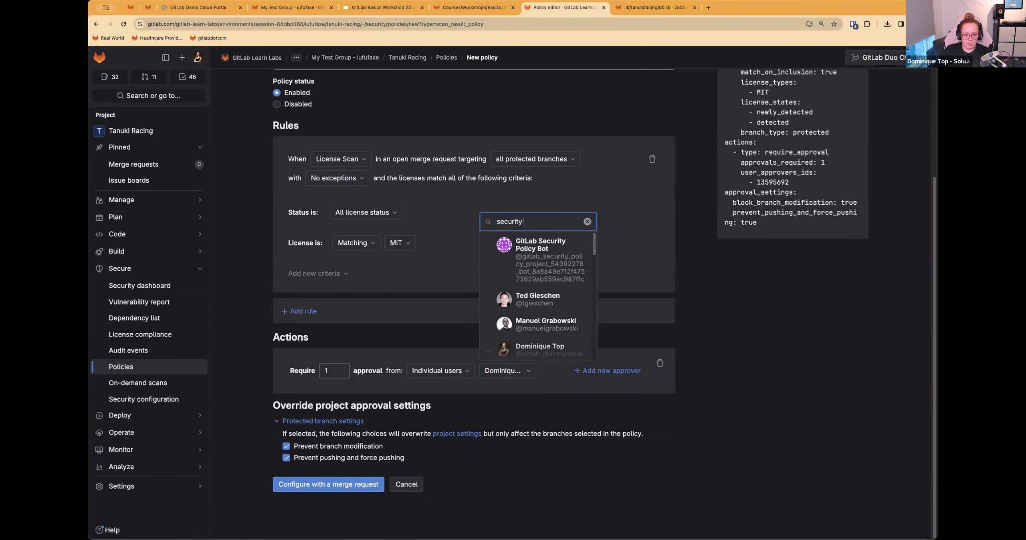
key(BackSpace)
key(BackSpace)
key(BackSpace)
key(BackSpace)
key(BackSpace)
key(BackSpace)
key(BackSpace)
key(BackSpace)
key(BackSpace)
key(BackSpace)
key(BackSpace)
key(BackSpace)
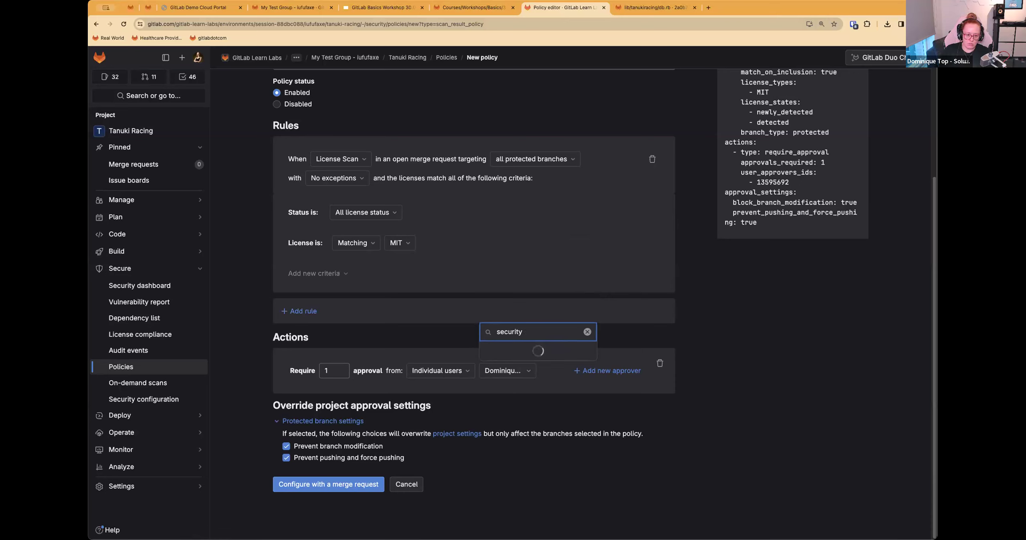
click(674, 353)
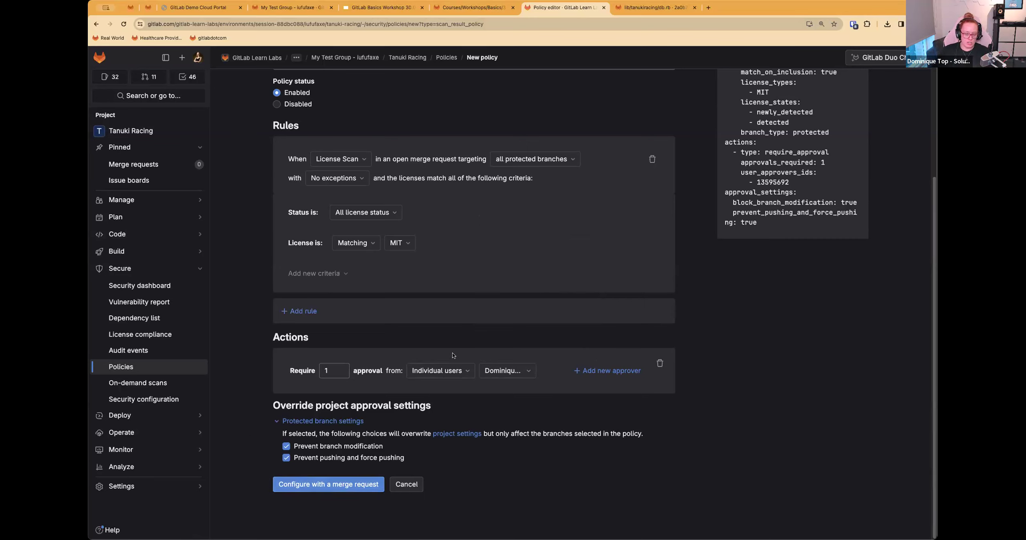
Step: Check the approver type options, keep Individual users, and configure the policy with a merge request
click(438, 371)
click(439, 369)
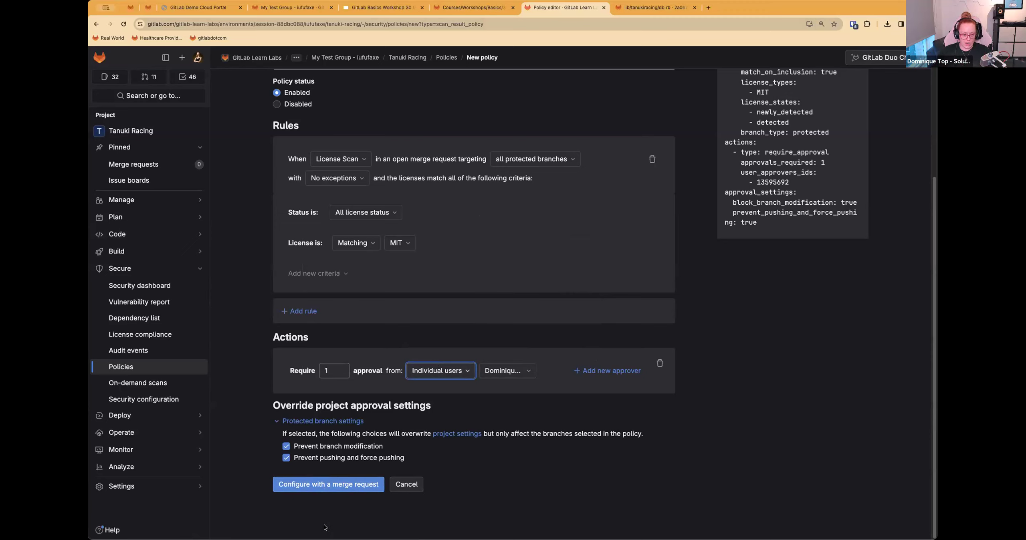
click(342, 485)
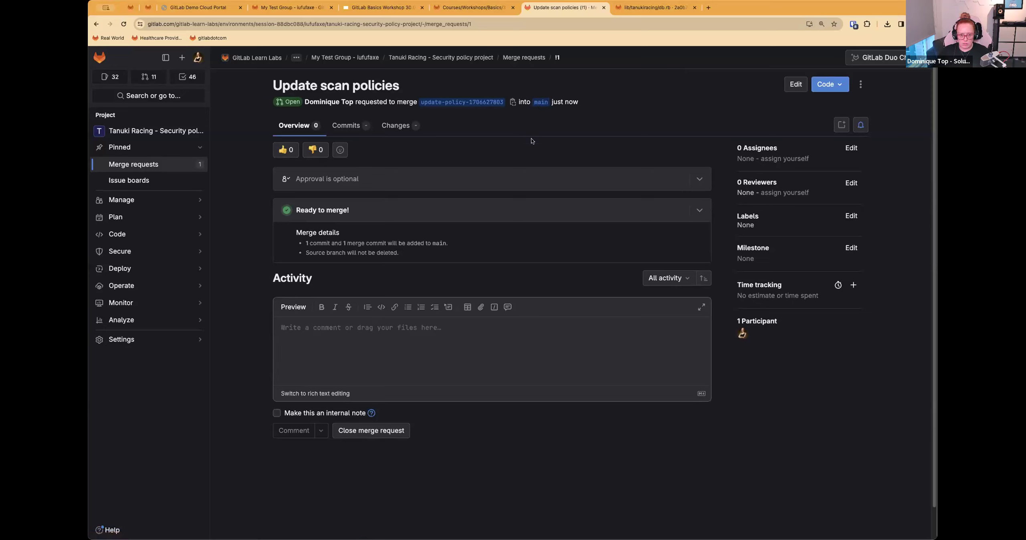
click(785, 88)
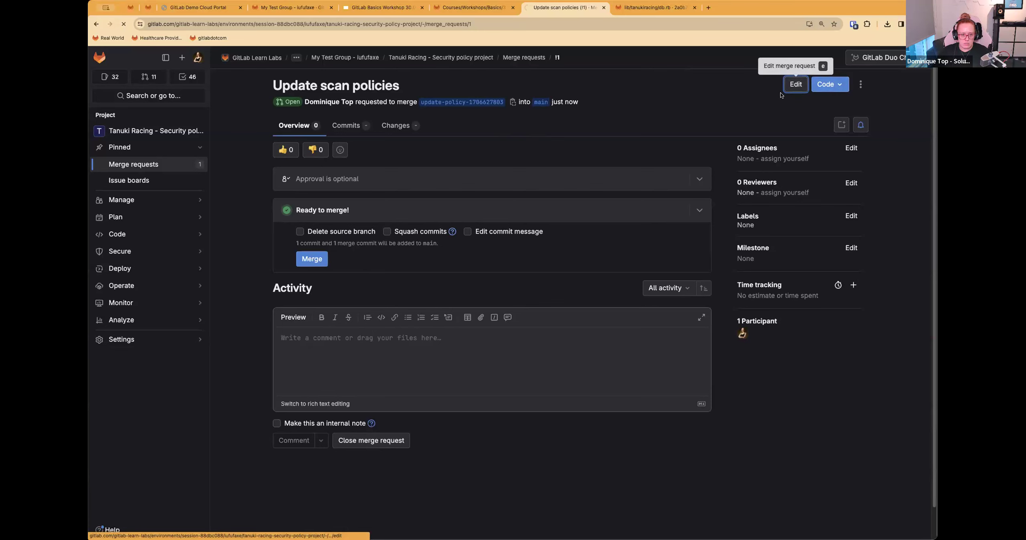
click(411, 106)
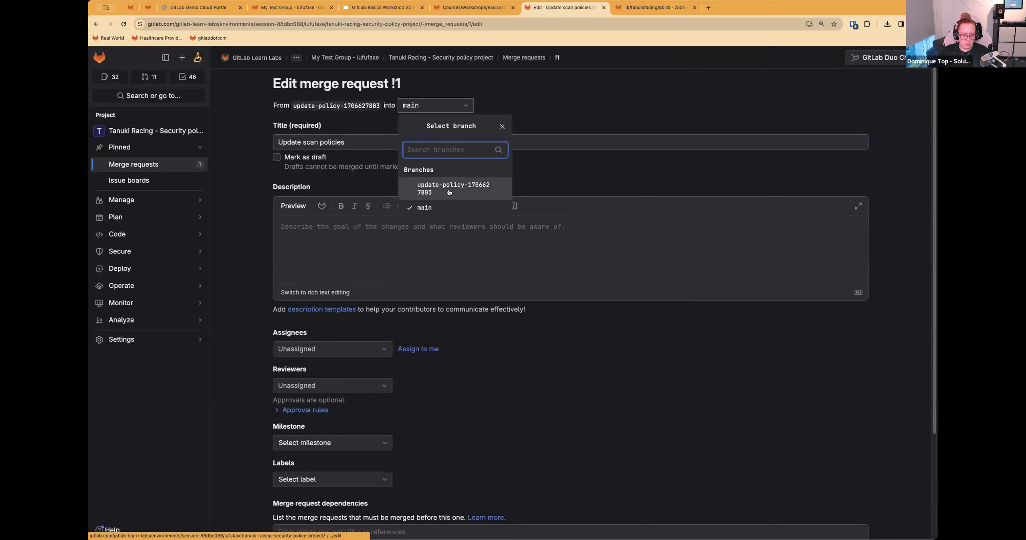
click(449, 193)
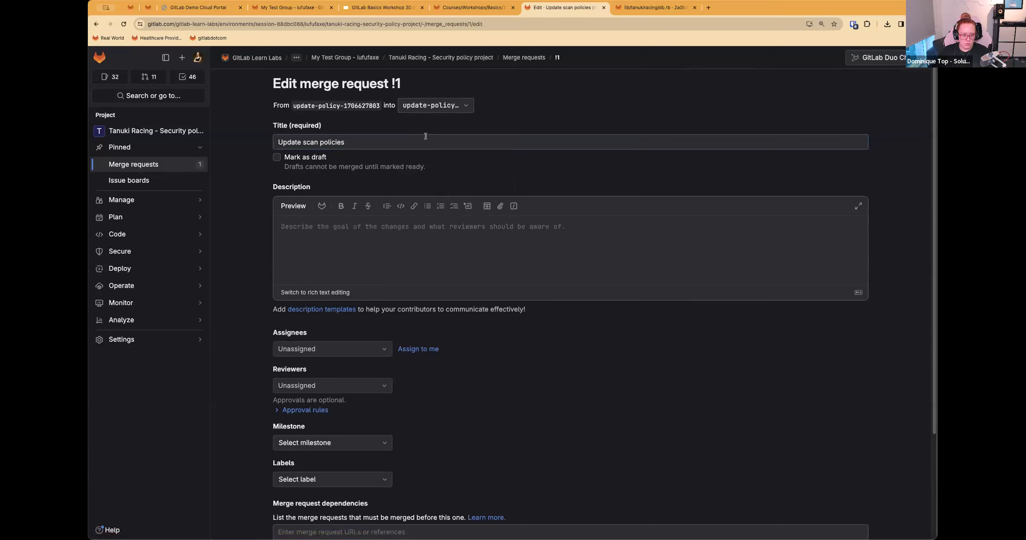
click(430, 105)
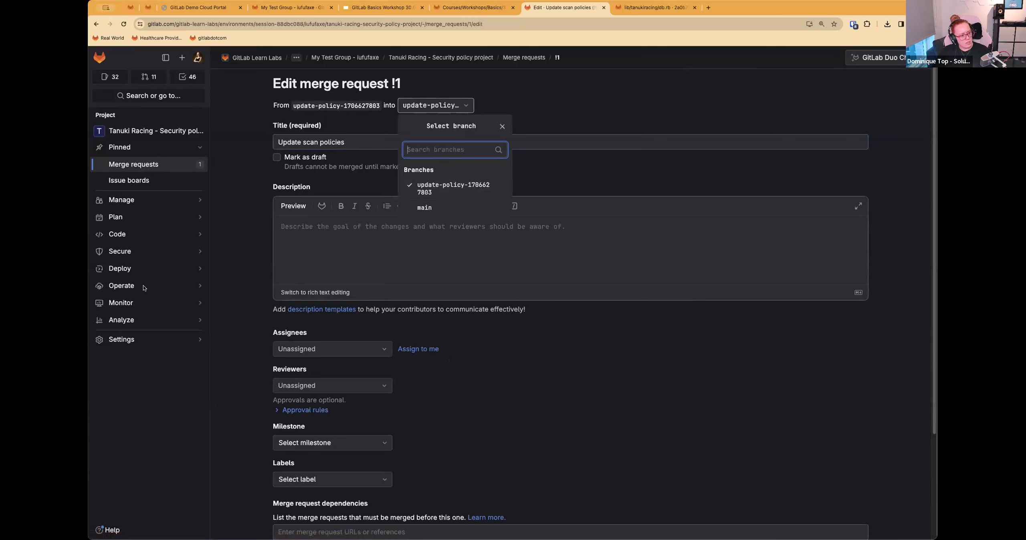
Step: Review item 5 of the Step 4 workshop instructions on merging the new merge request, and return to the merge request edit form
click(473, 8)
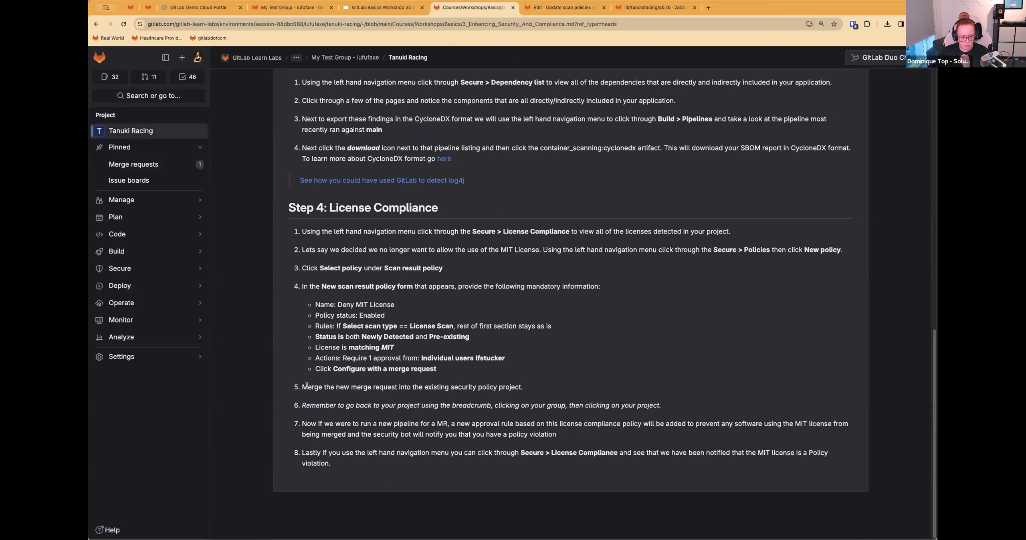
drag(301, 387, 534, 392)
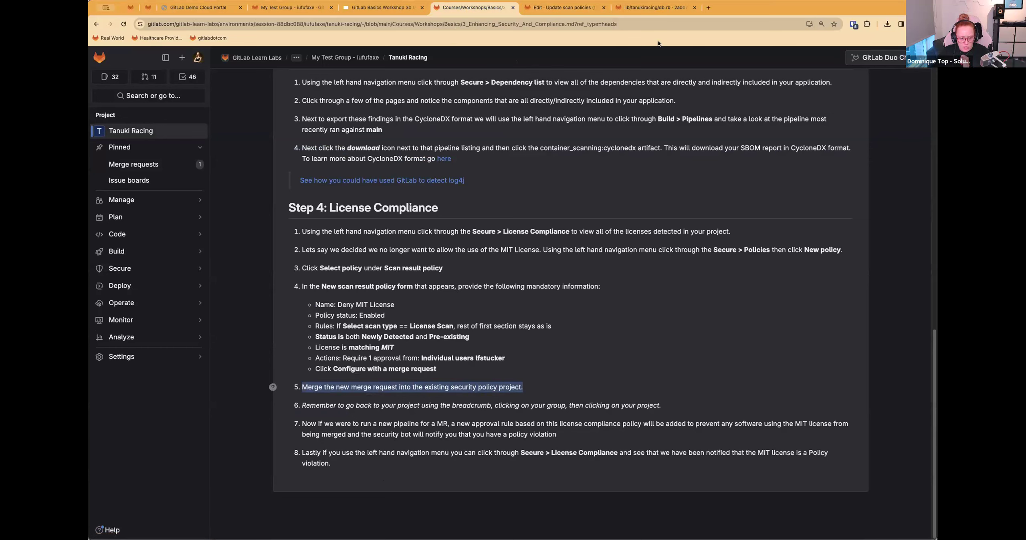
click(566, 8)
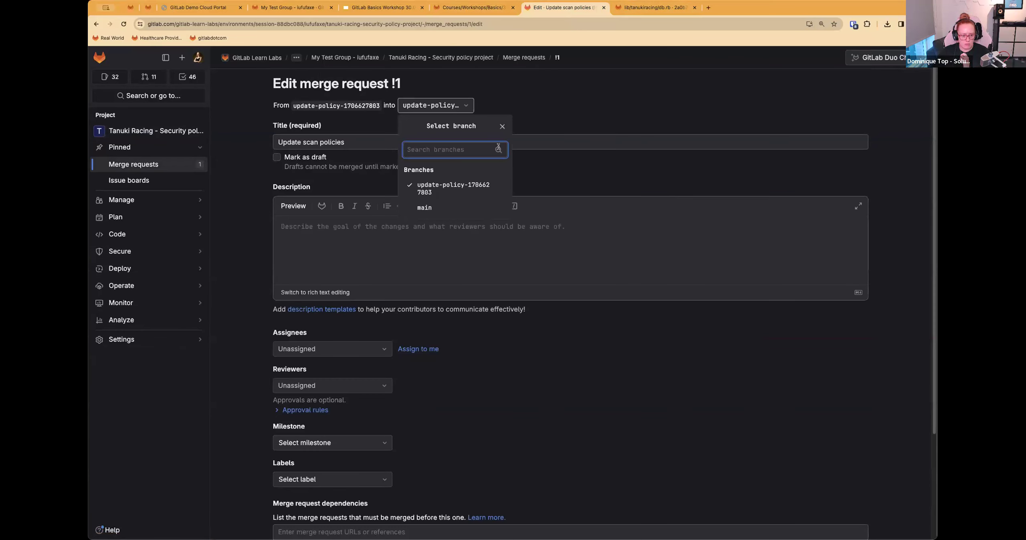
Step: Try to save the merge request with the update-policy branch as its target
click(519, 246)
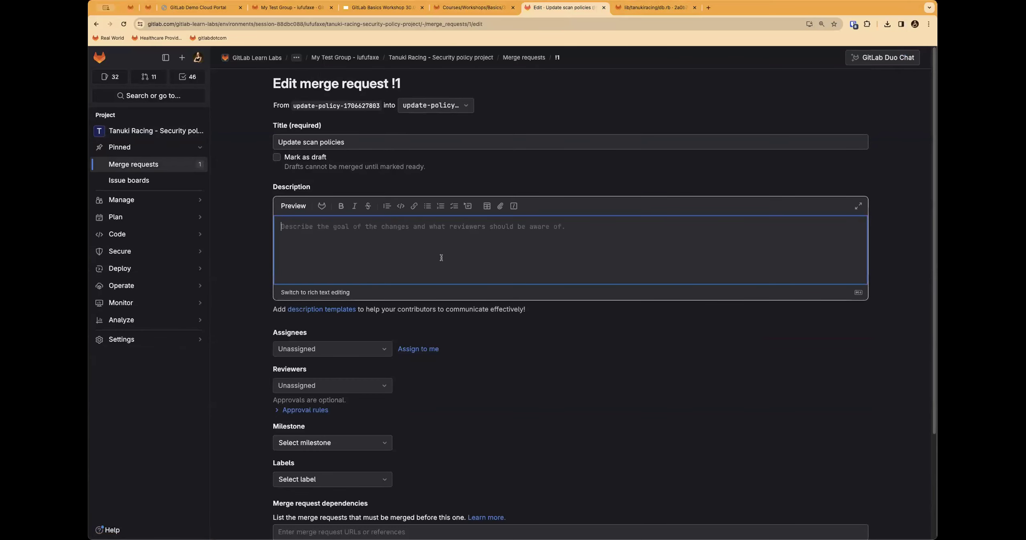
scroll(441, 258, down, 5)
click(301, 484)
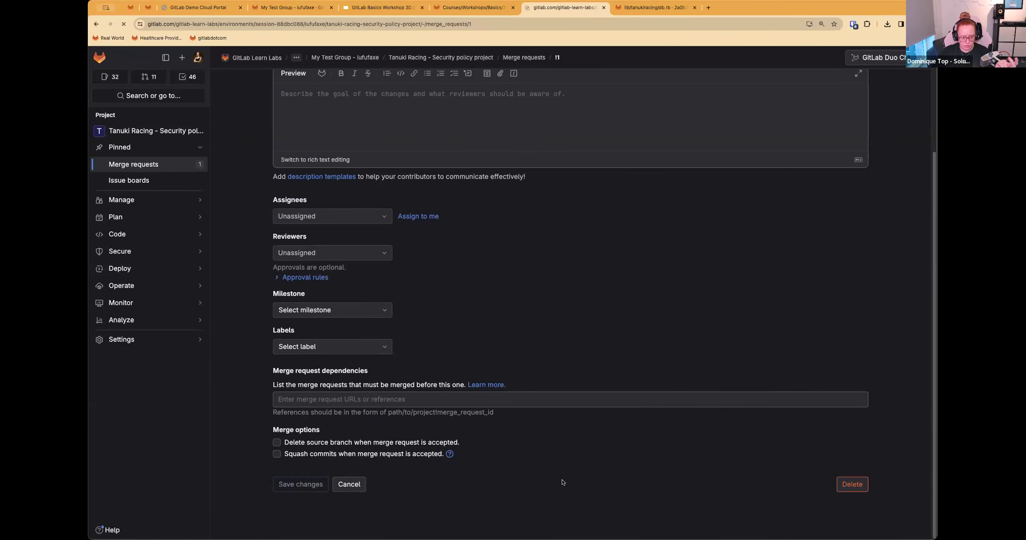
Step: Set the merge request's target branch to main and save the changes
click(449, 155)
click(425, 253)
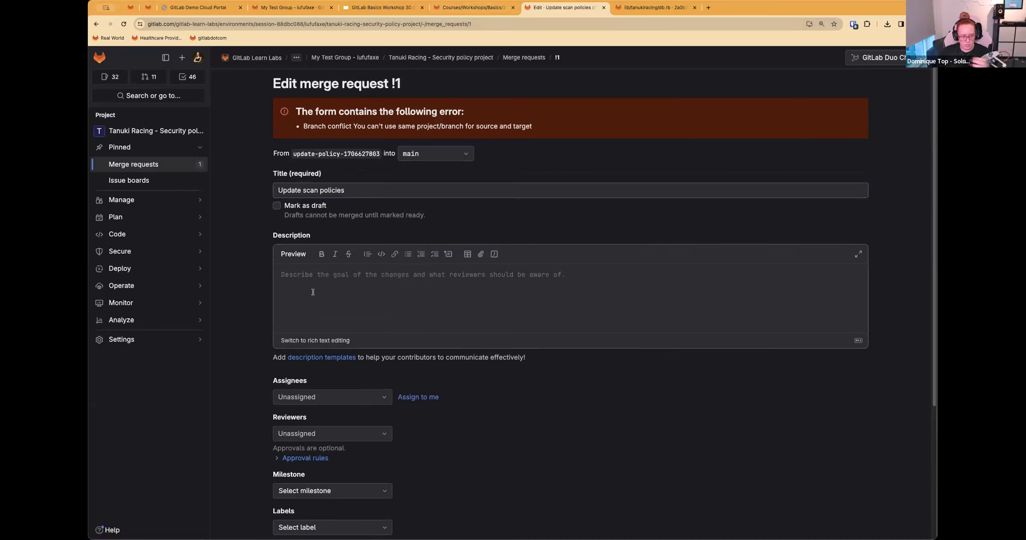
scroll(313, 293, down, 5)
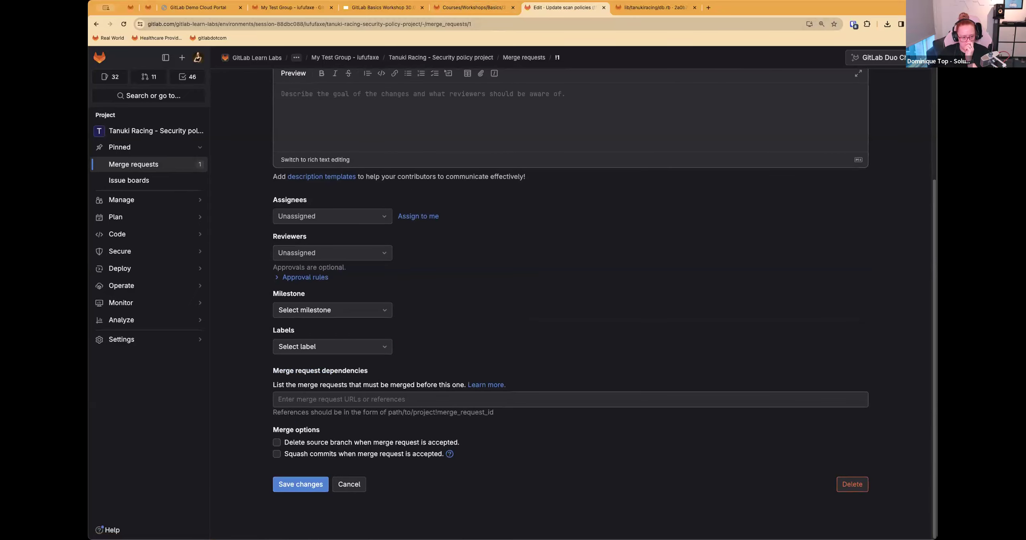
click(311, 493)
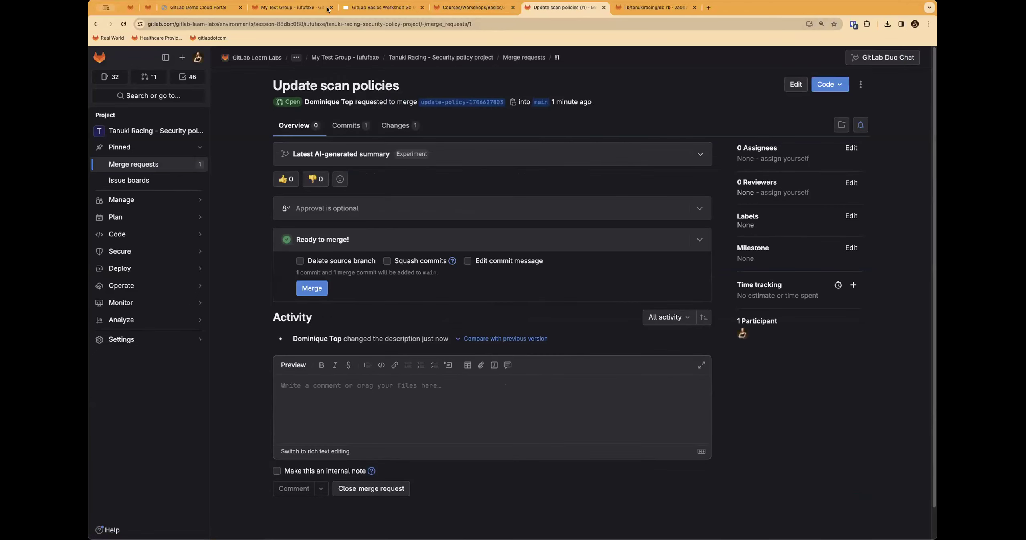
Step: Look through the Tanuki Racing security policy project and its parent group, ending in the security policy project
click(474, 58)
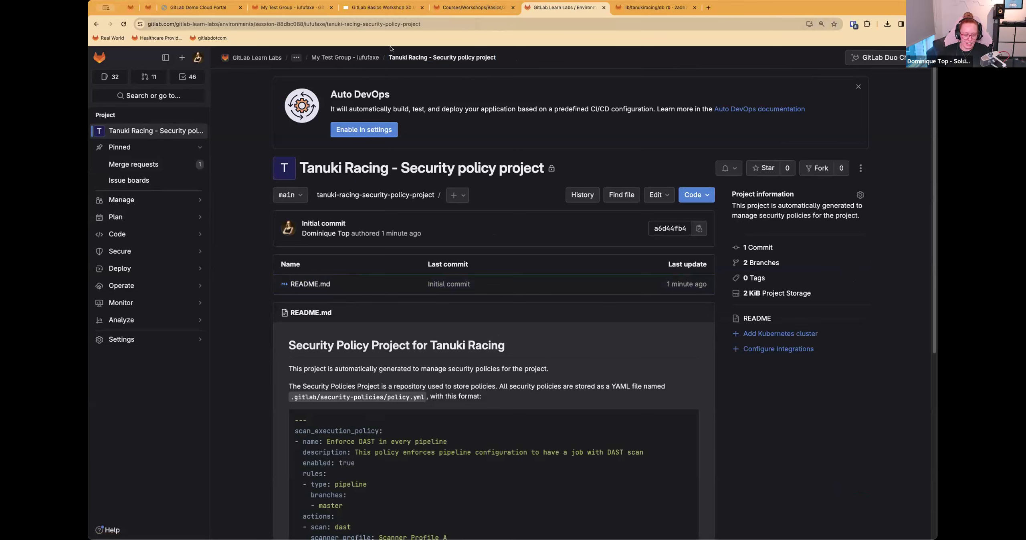
click(360, 58)
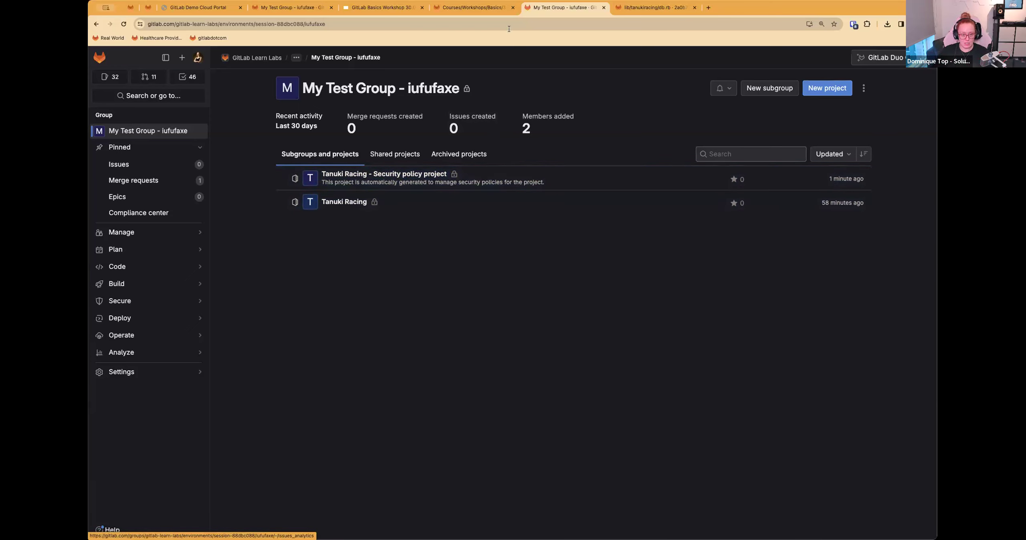
click(664, 7)
click(565, 9)
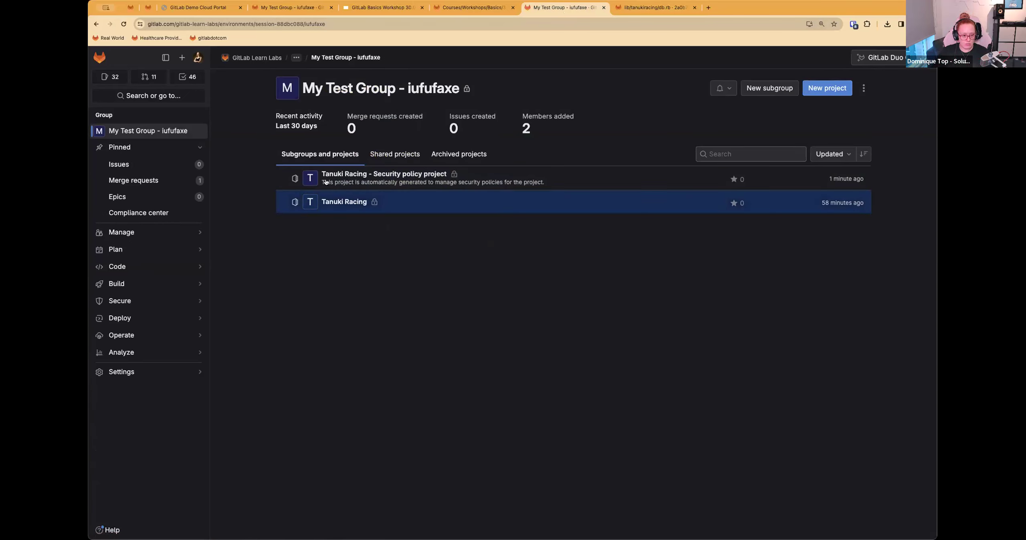
click(355, 175)
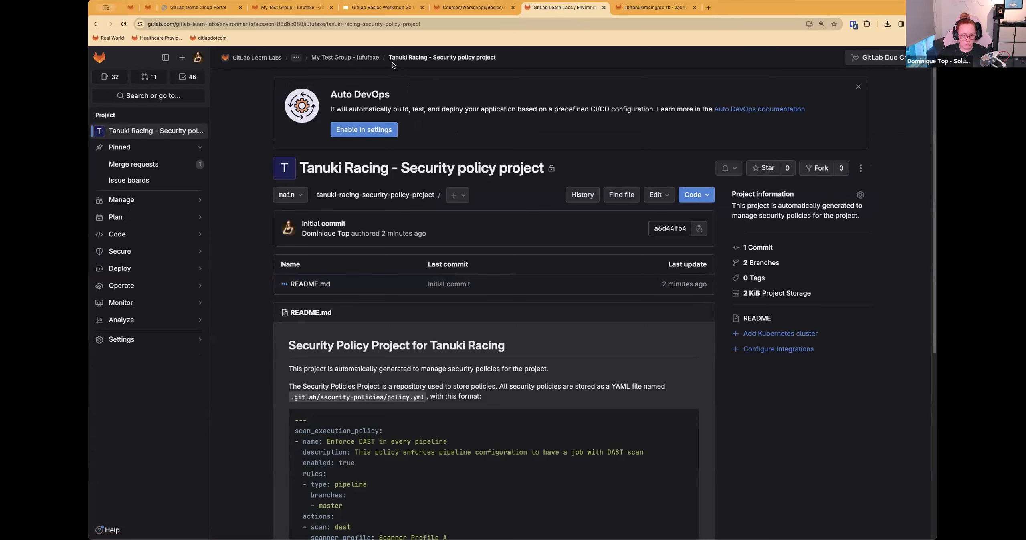
Step: Recheck the Step 4 instructions, view the security policy project's policies, and return to its project overview
click(459, 9)
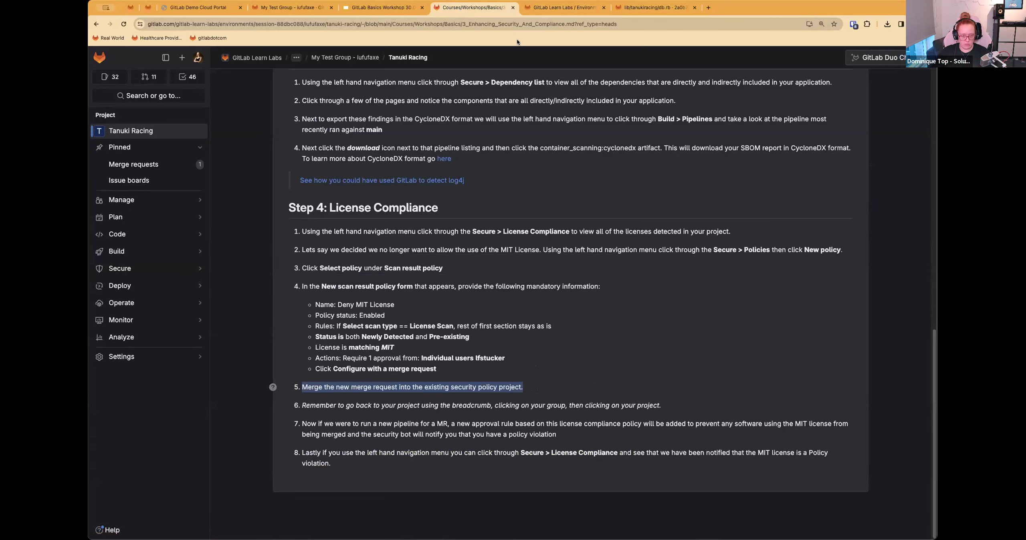
click(565, 7)
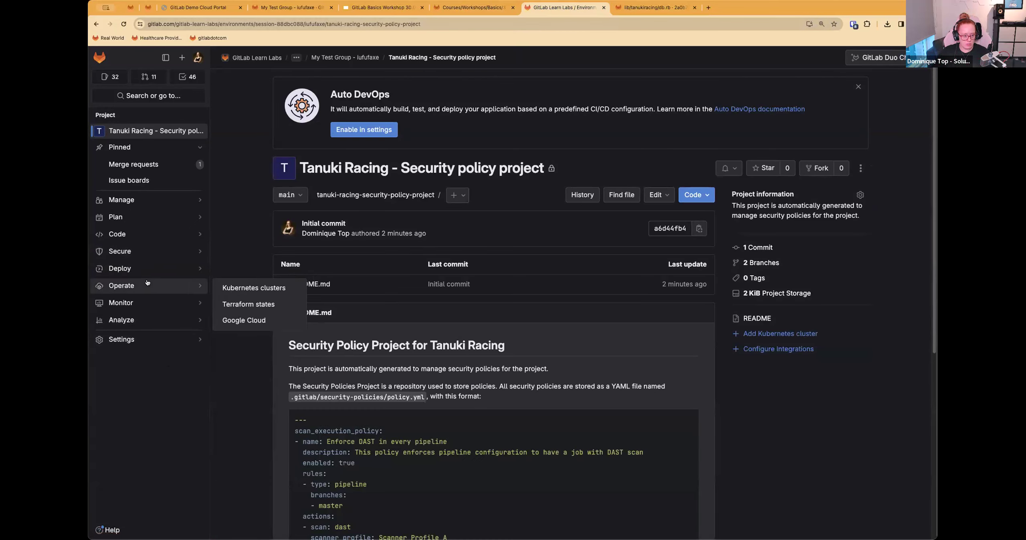
mouse_move(149, 252)
click(299, 334)
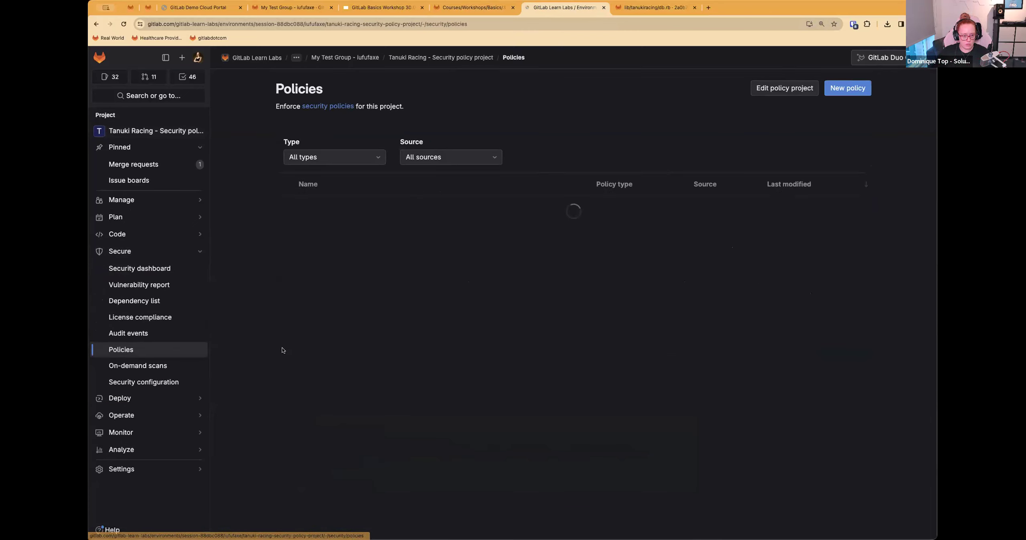
key(super+Left)
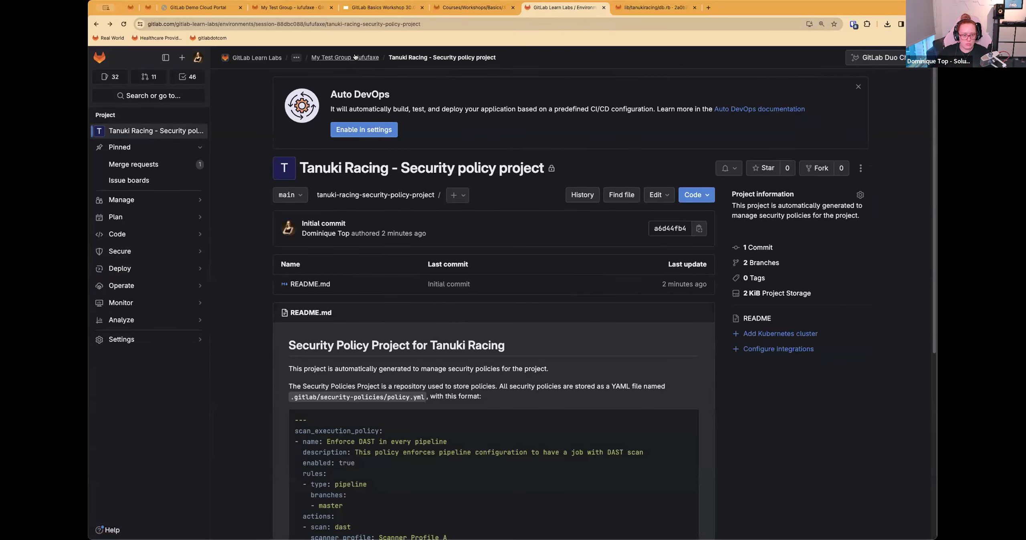
Step: Open the Tanuki Racing project from My Test Group and view its security policies
click(354, 57)
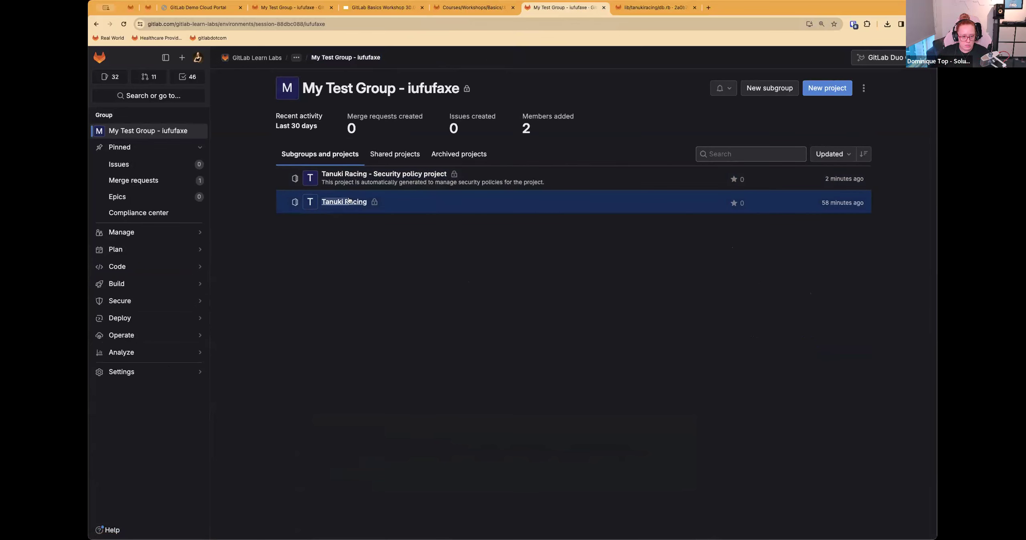
click(337, 202)
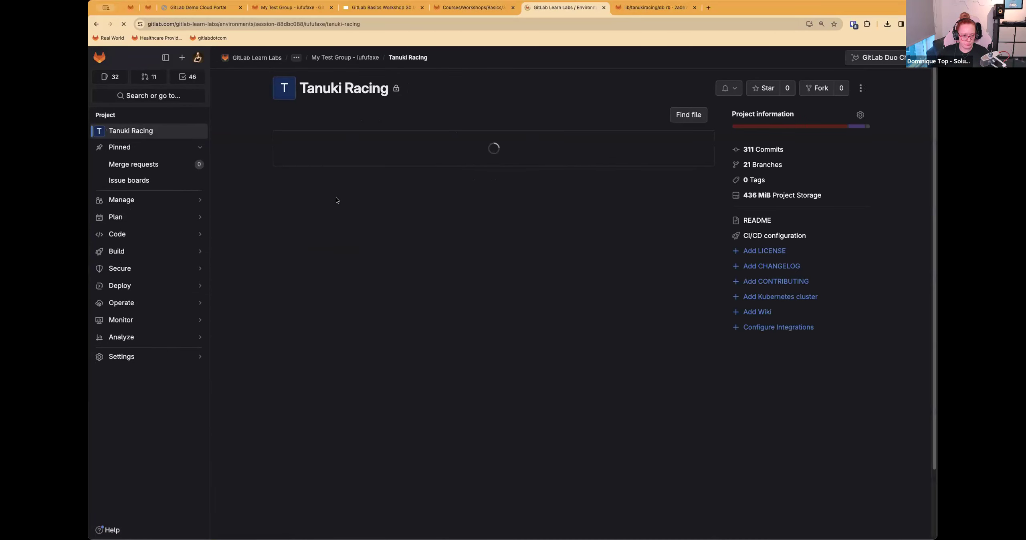
mouse_move(188, 269)
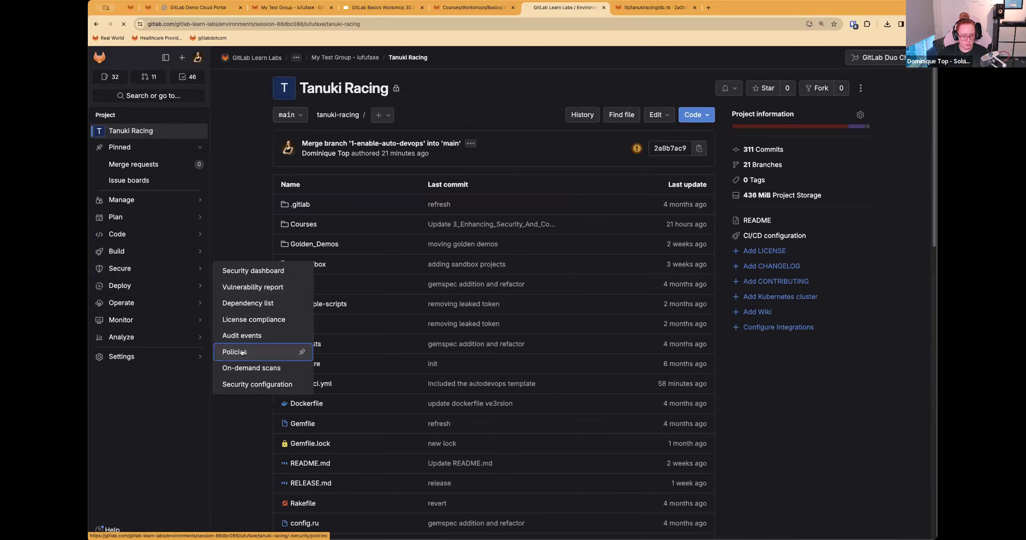
click(242, 352)
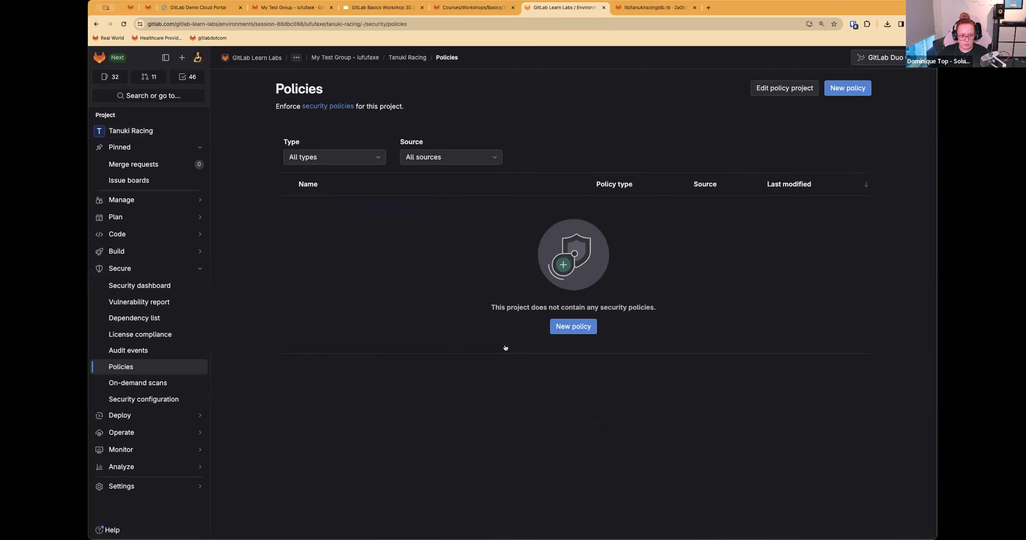
Step: Return to the Step 4 License Compliance instructions of the workshop
click(653, 7)
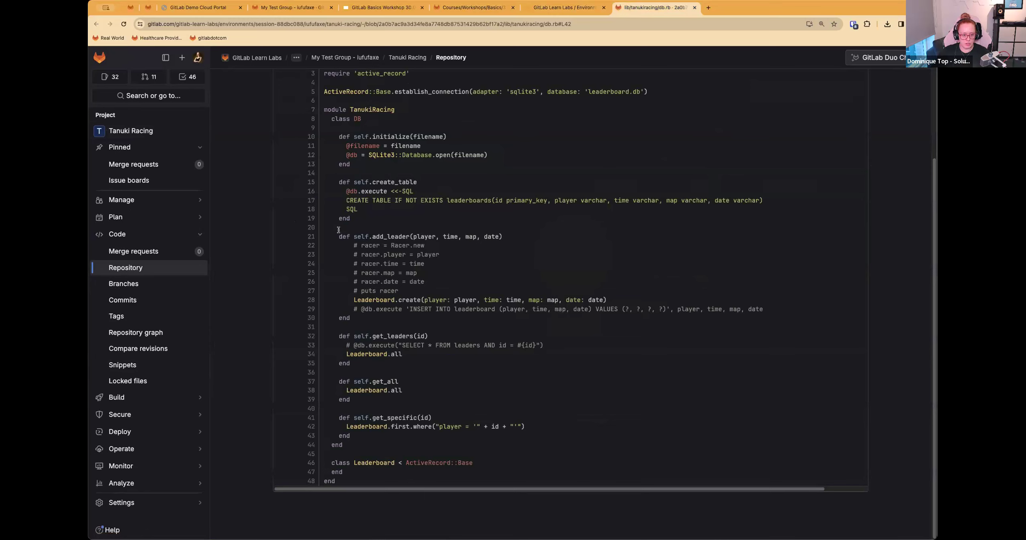
click(540, 8)
click(473, 7)
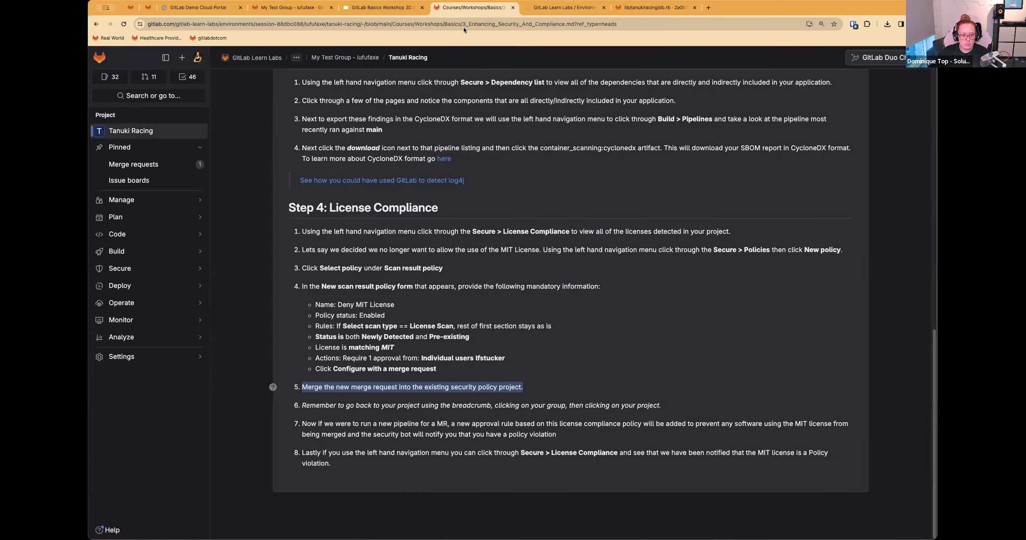
Step: Open the Tanuki Racing security policy project from My Test Group and merge its "Update scan policies" merge request into main
click(546, 7)
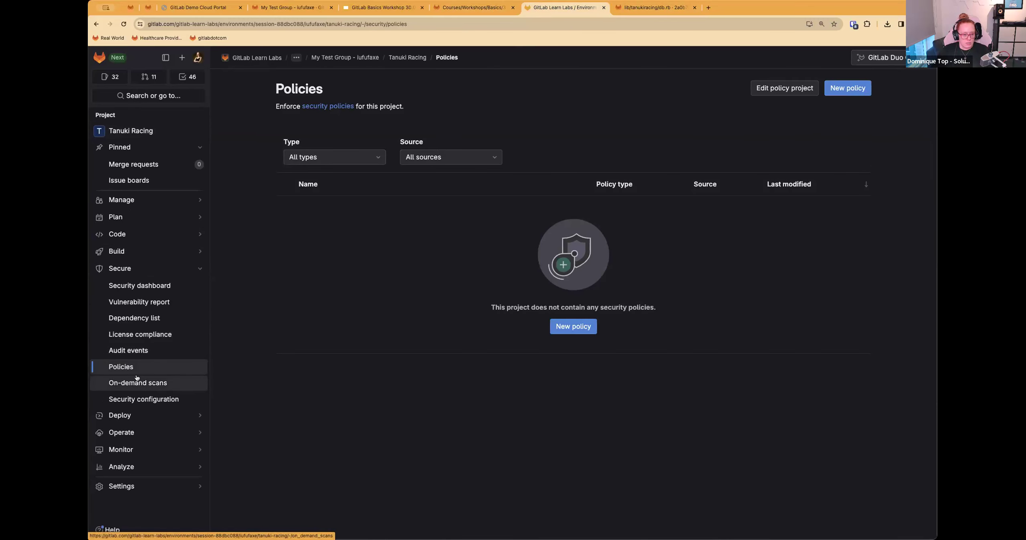
click(407, 57)
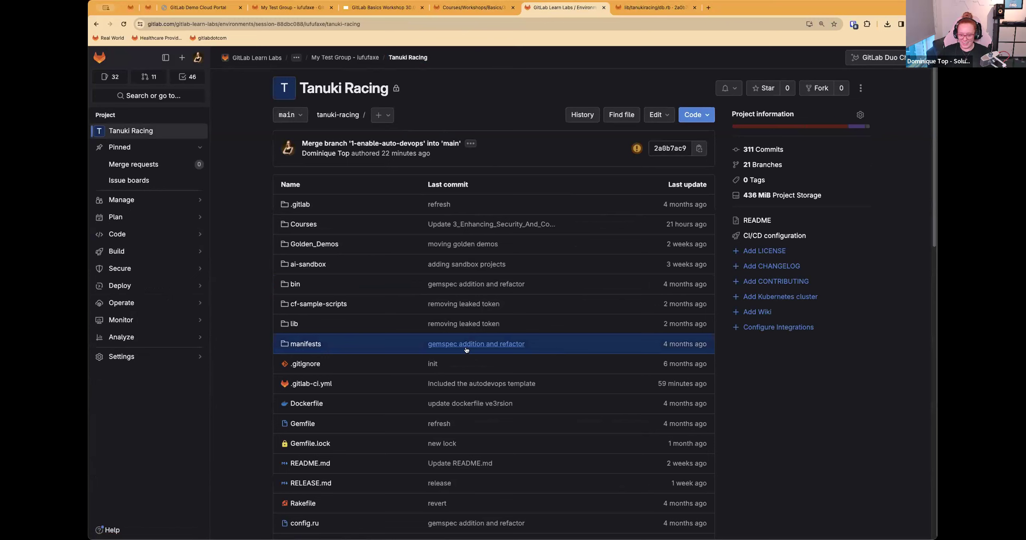
mouse_move(130, 239)
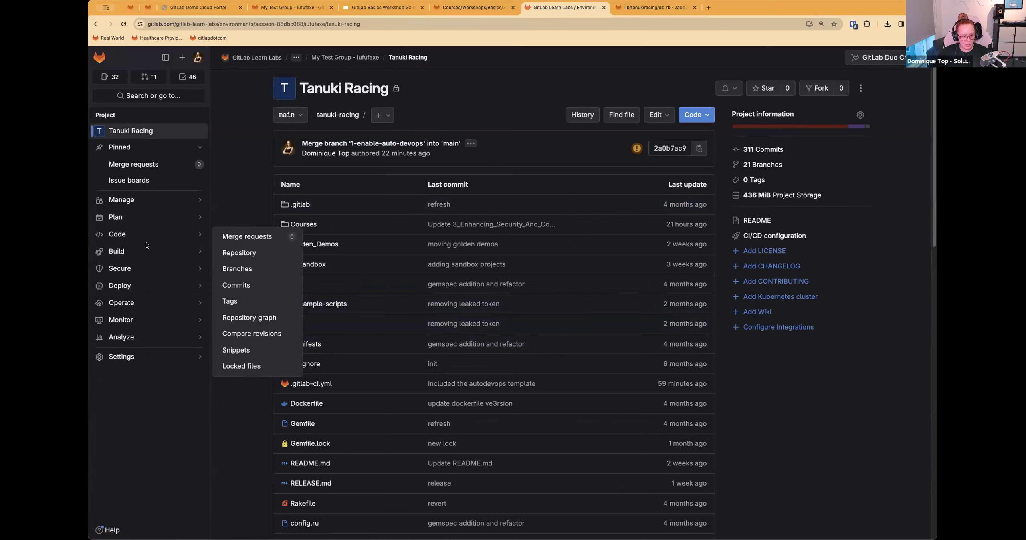
click(345, 58)
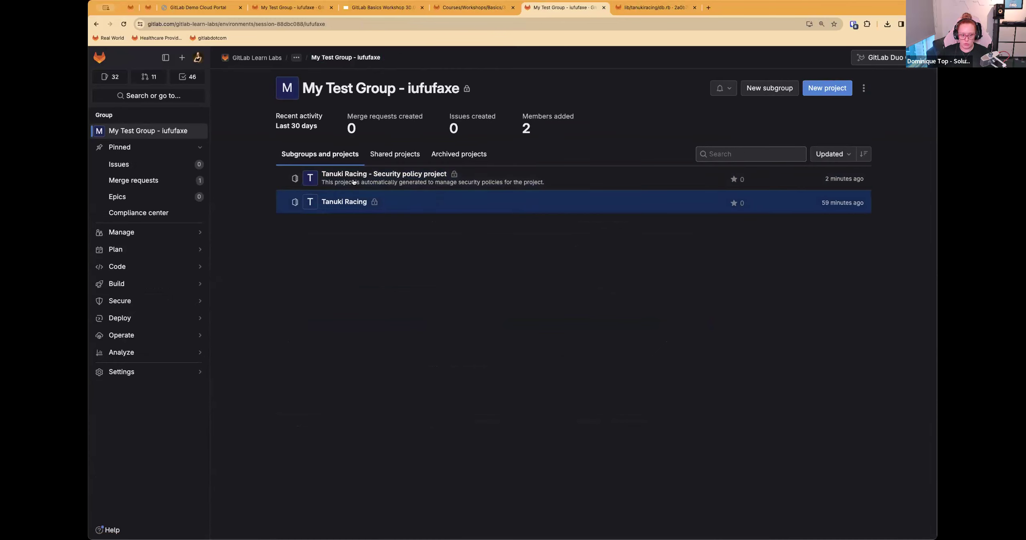
click(361, 173)
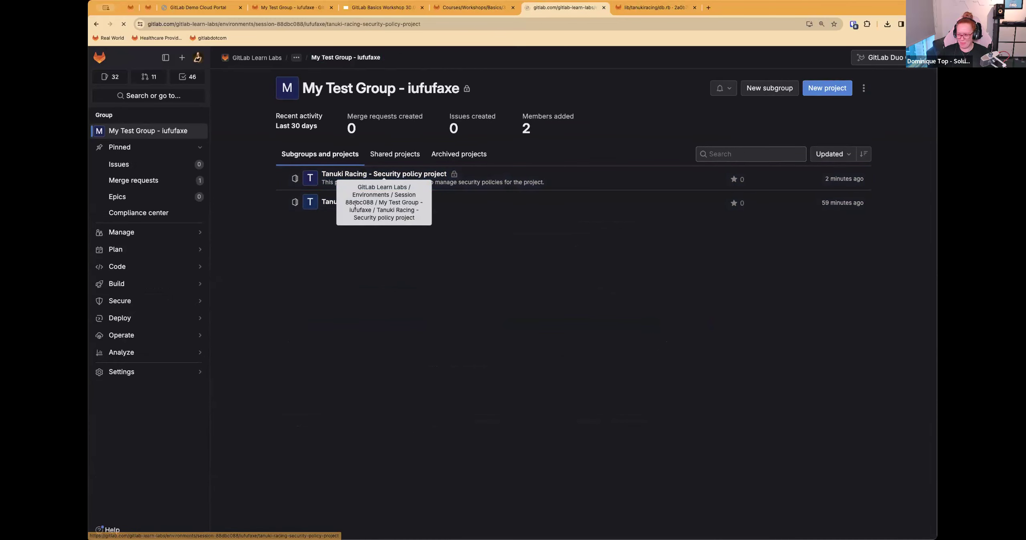
mouse_move(146, 241)
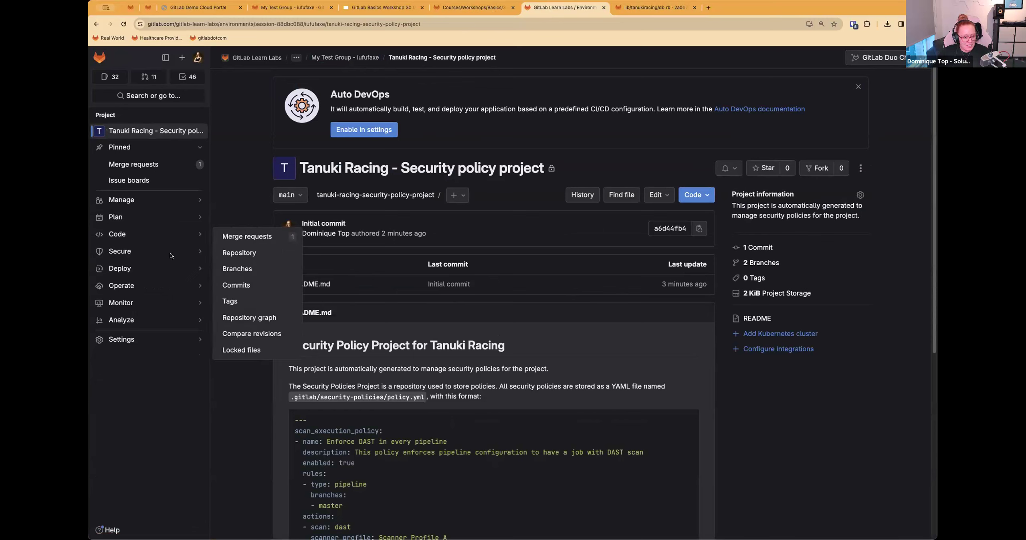
click(245, 253)
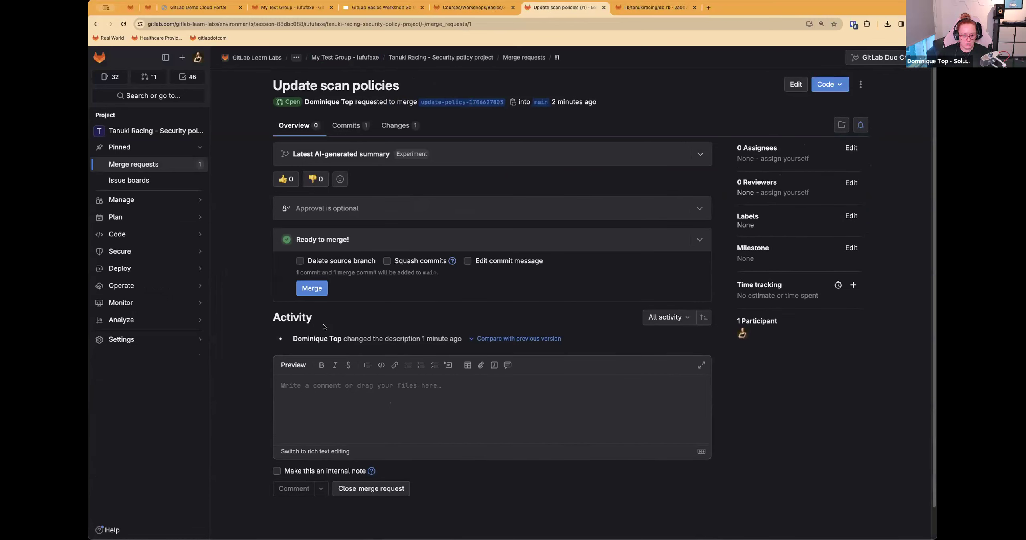
click(321, 289)
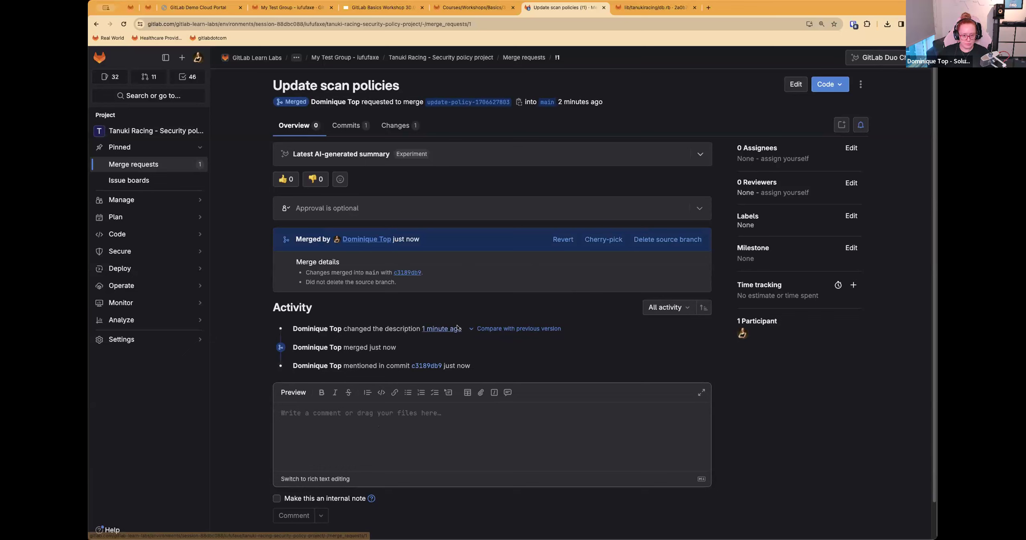
Step: Go back through My Test Group to the Tanuki Racing project and view its security policies
click(421, 56)
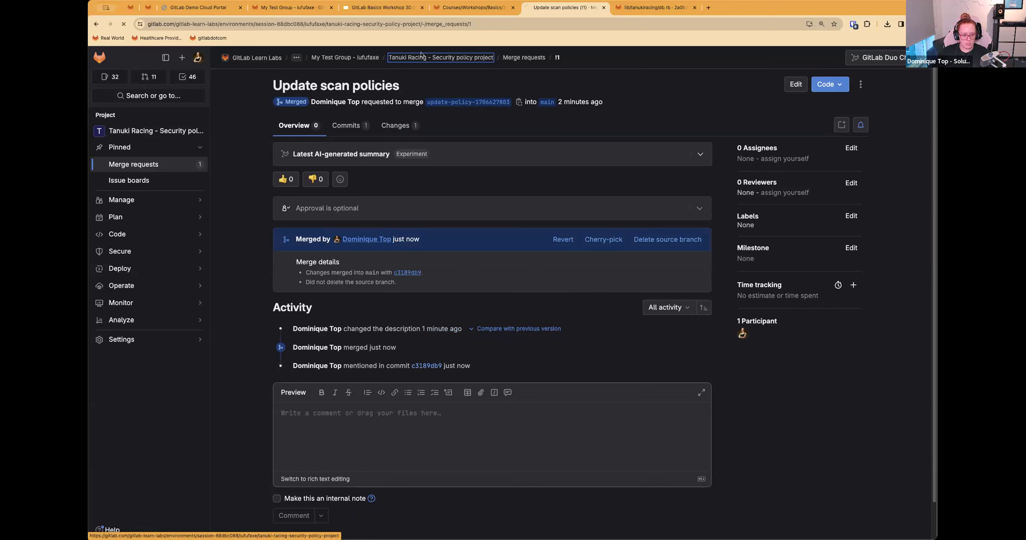
click(376, 57)
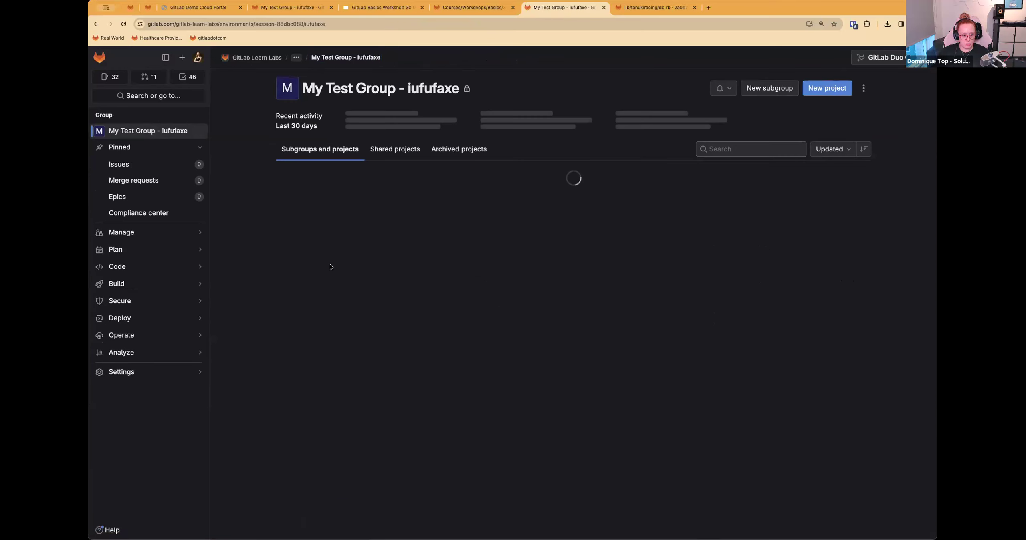
click(344, 201)
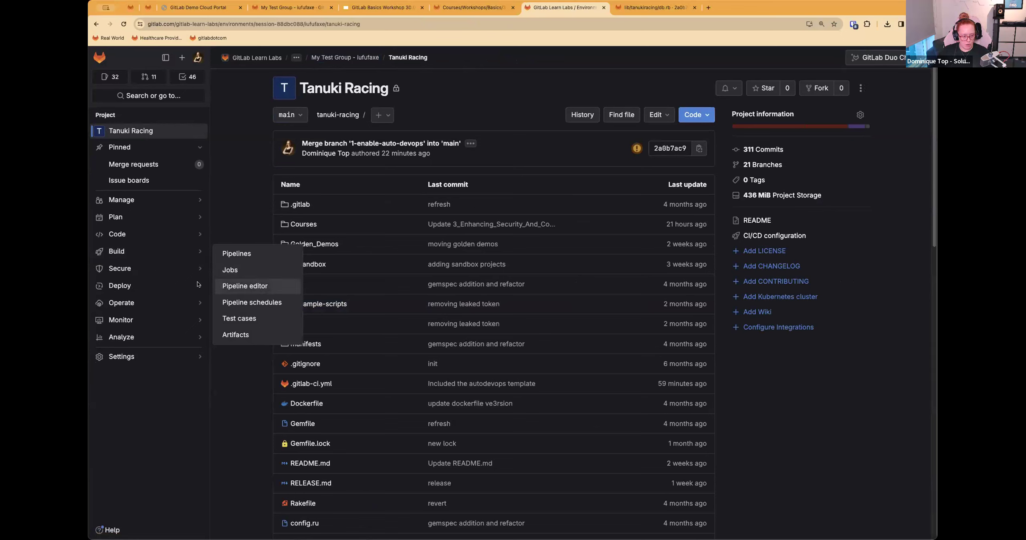
mouse_move(193, 270)
click(237, 352)
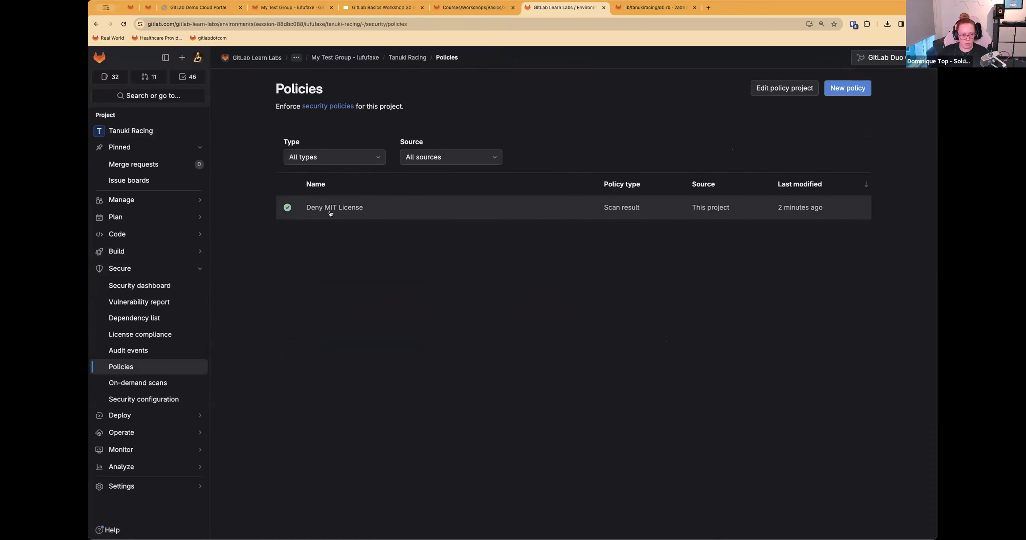
Step: Look through Tanuki Racing's open and merged merge requests, and return to the project overview
mouse_move(183, 249)
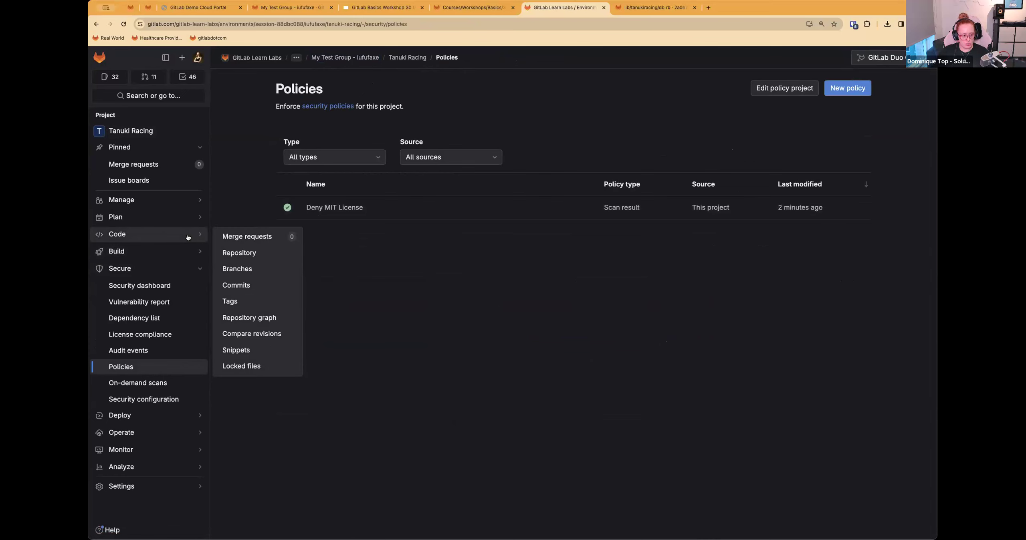
click(237, 237)
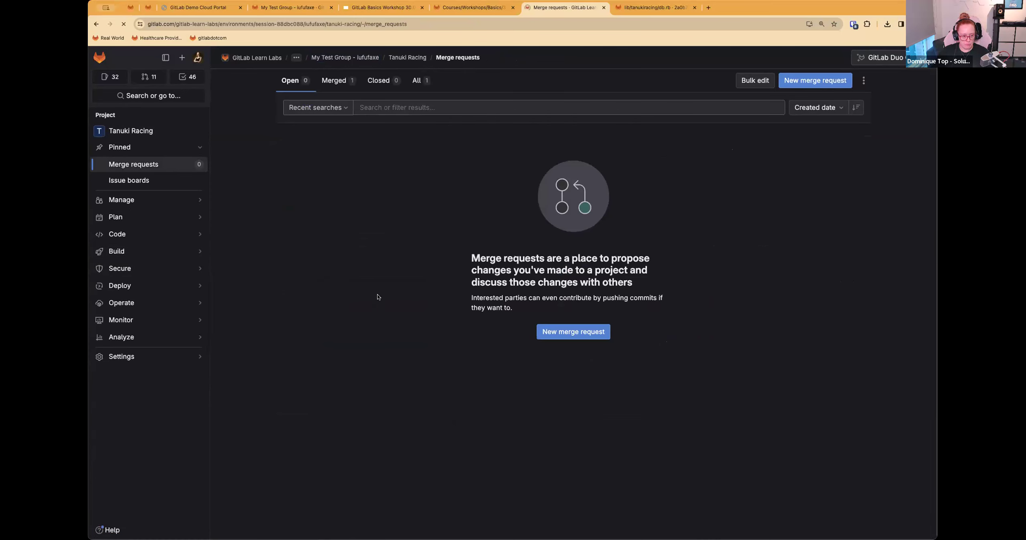
click(337, 80)
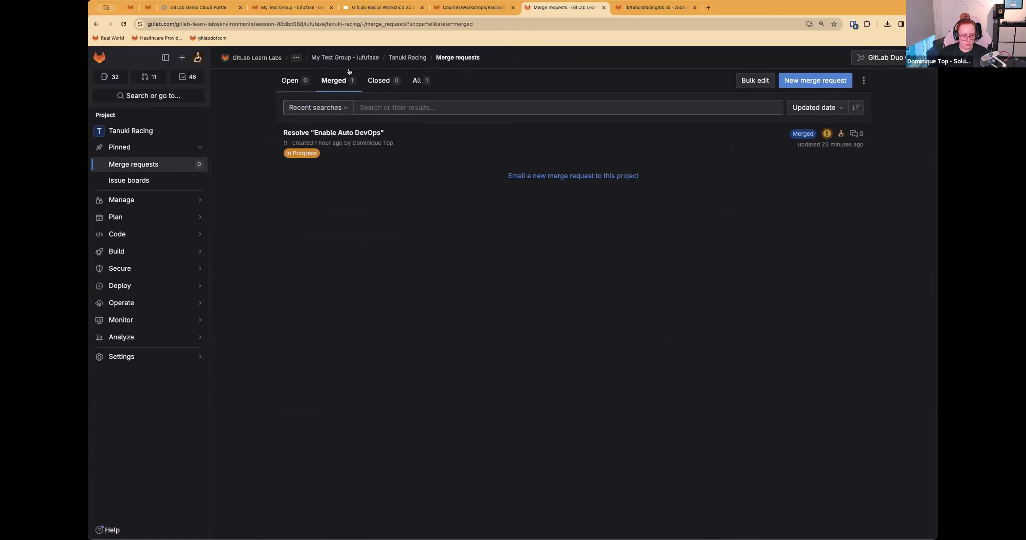
click(407, 57)
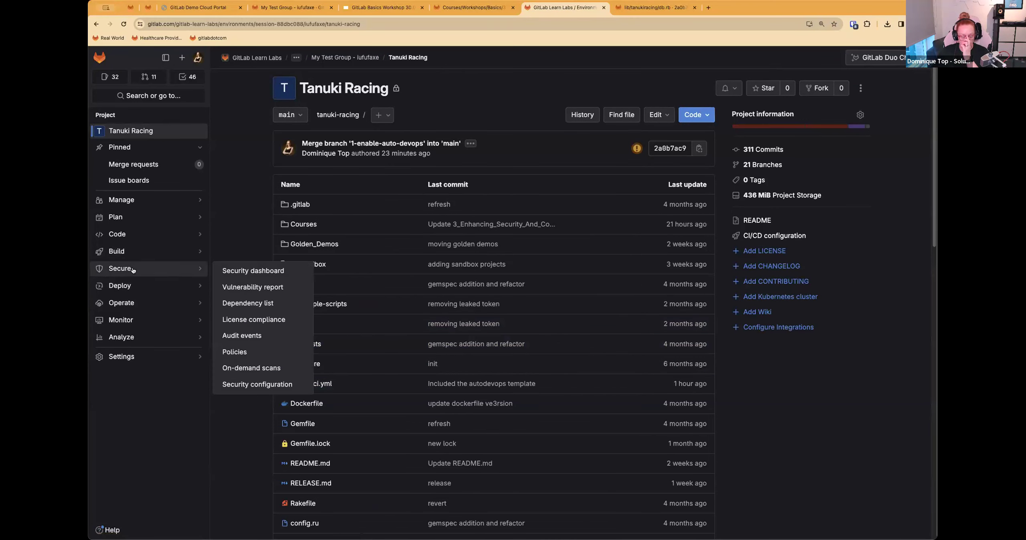
mouse_move(188, 269)
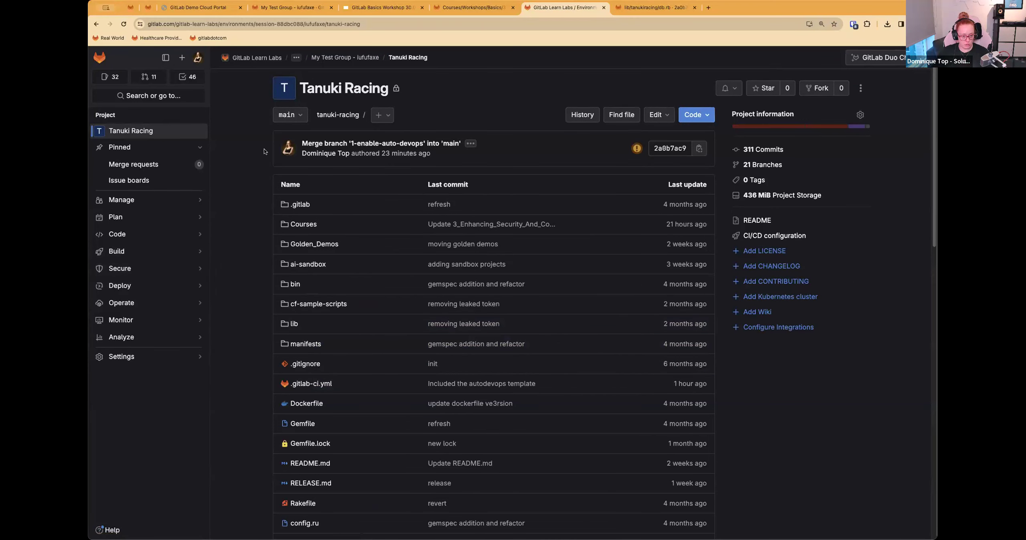
Step: Return to the Step 4 License Compliance instructions and review item 7 about the new merge request approval rule
click(654, 13)
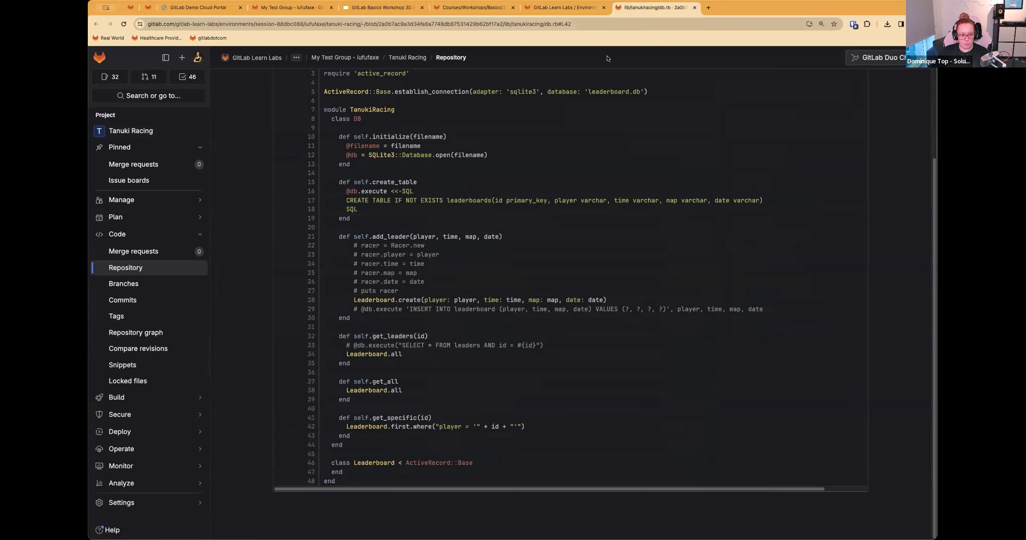
click(508, 8)
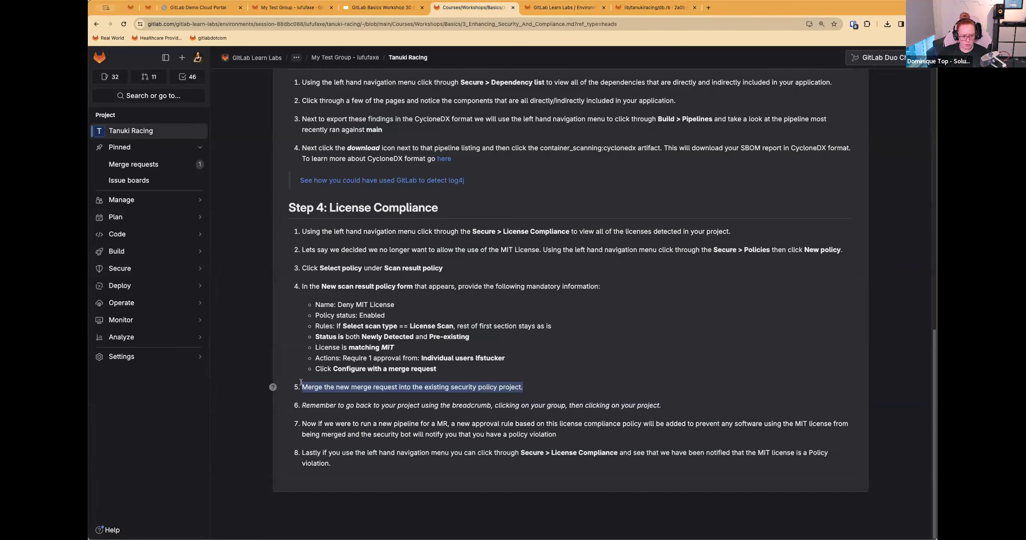
click(305, 416)
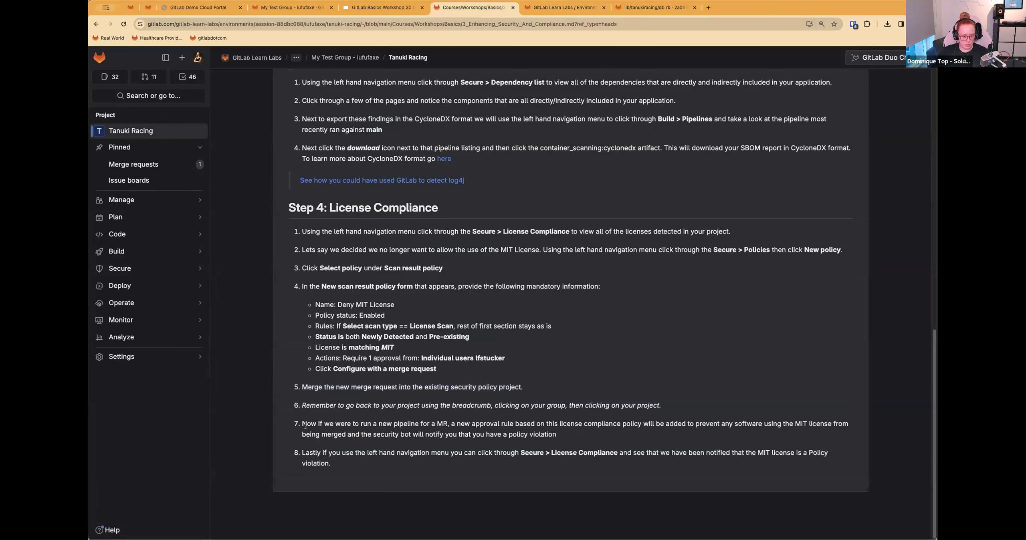
drag(300, 421, 561, 434)
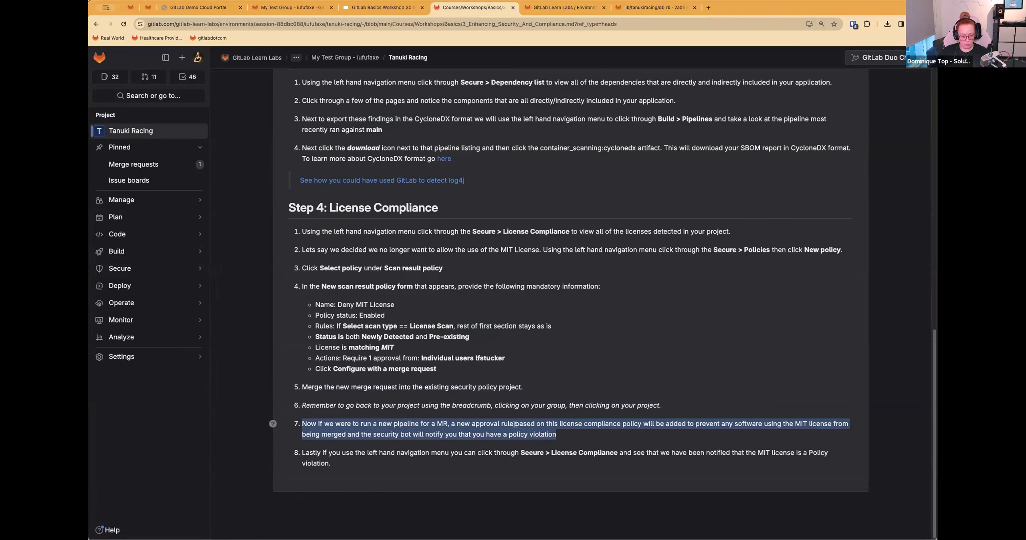
click(467, 473)
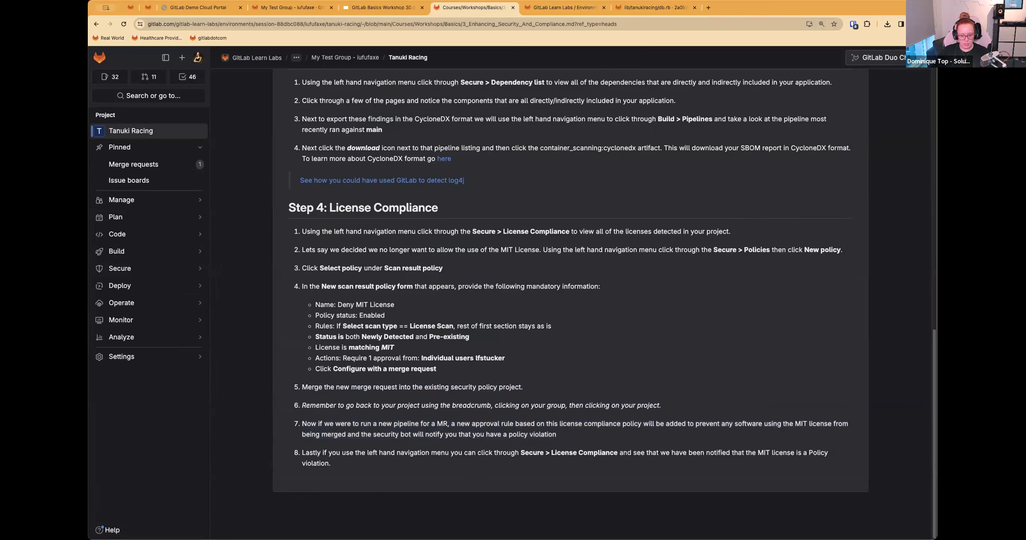
Step: Check the MIT license on Tanuki Racing's License Compliance page, and return to the Step 4 workshop instructions
click(566, 8)
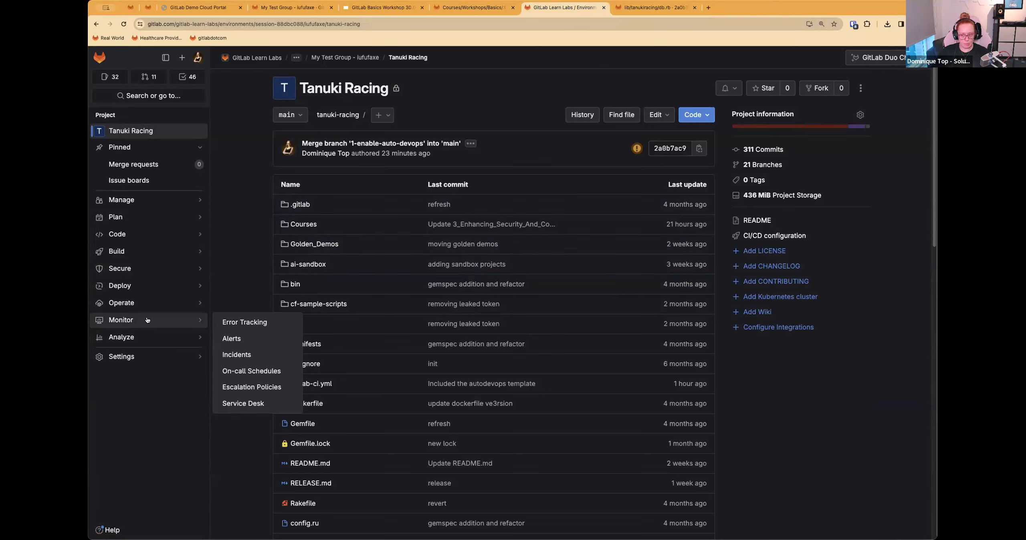
mouse_move(136, 360)
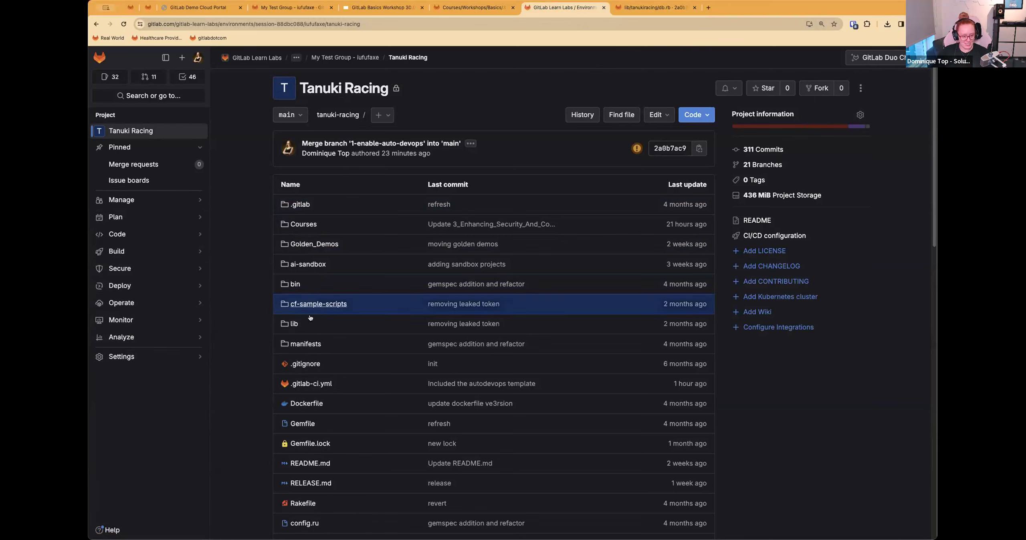
mouse_move(140, 286)
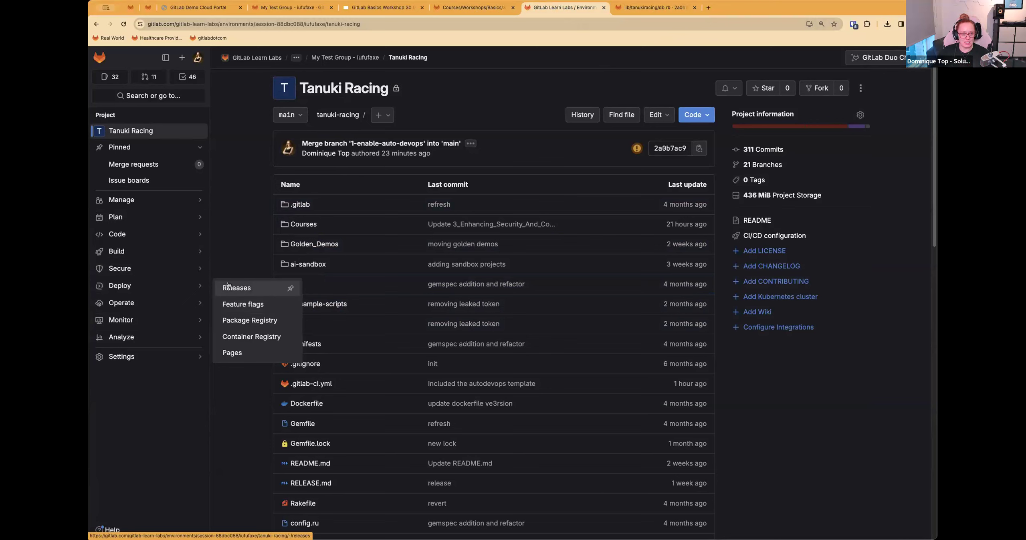
mouse_move(204, 275)
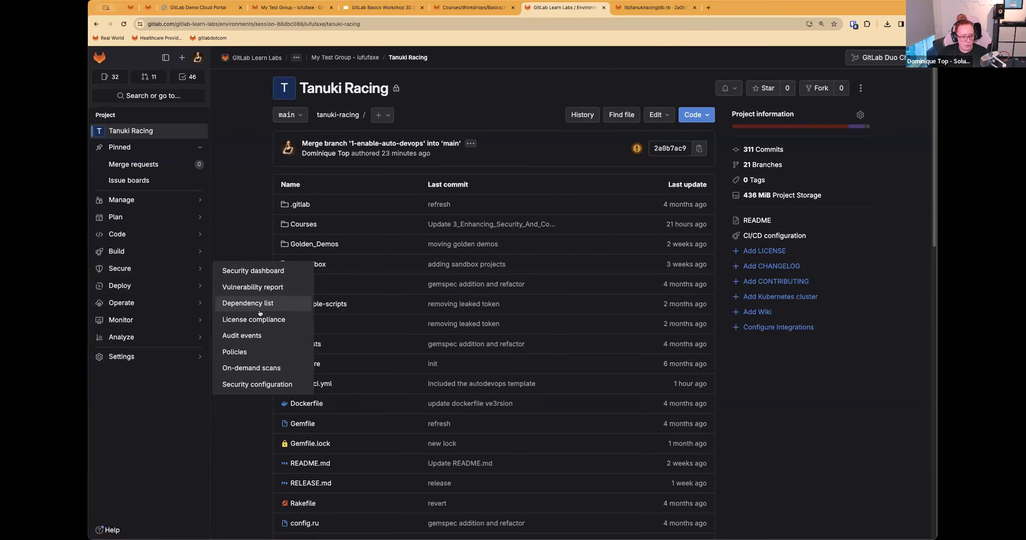
click(290, 320)
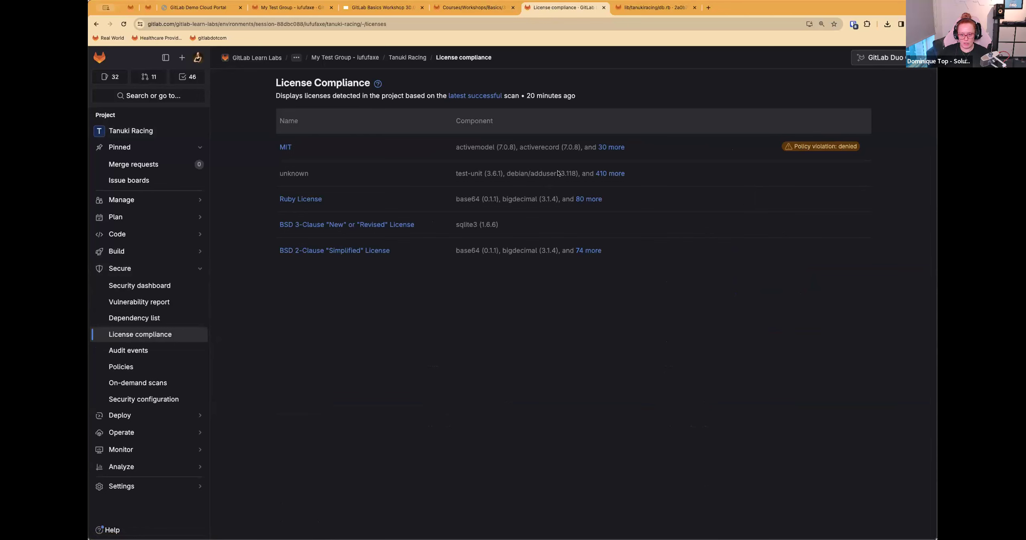
click(460, 5)
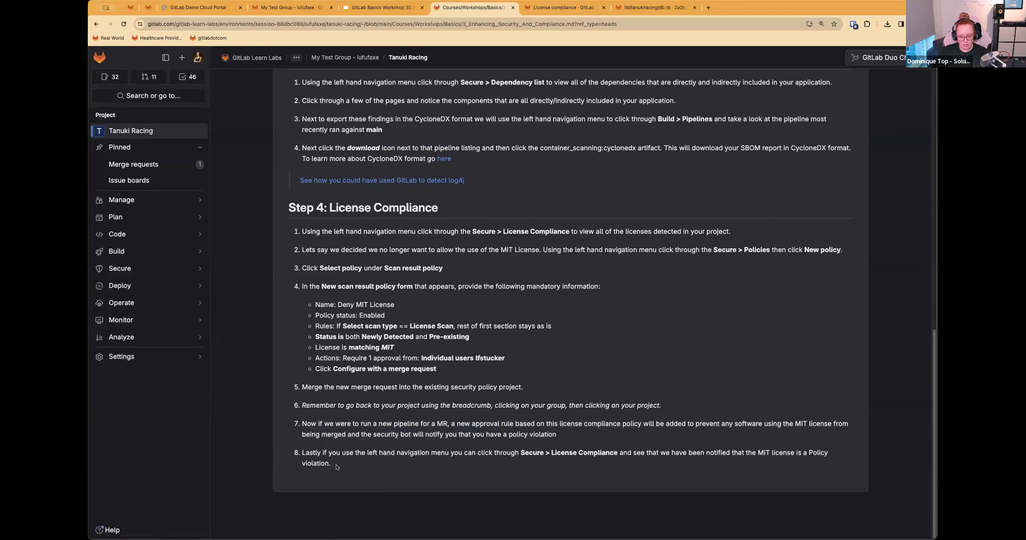